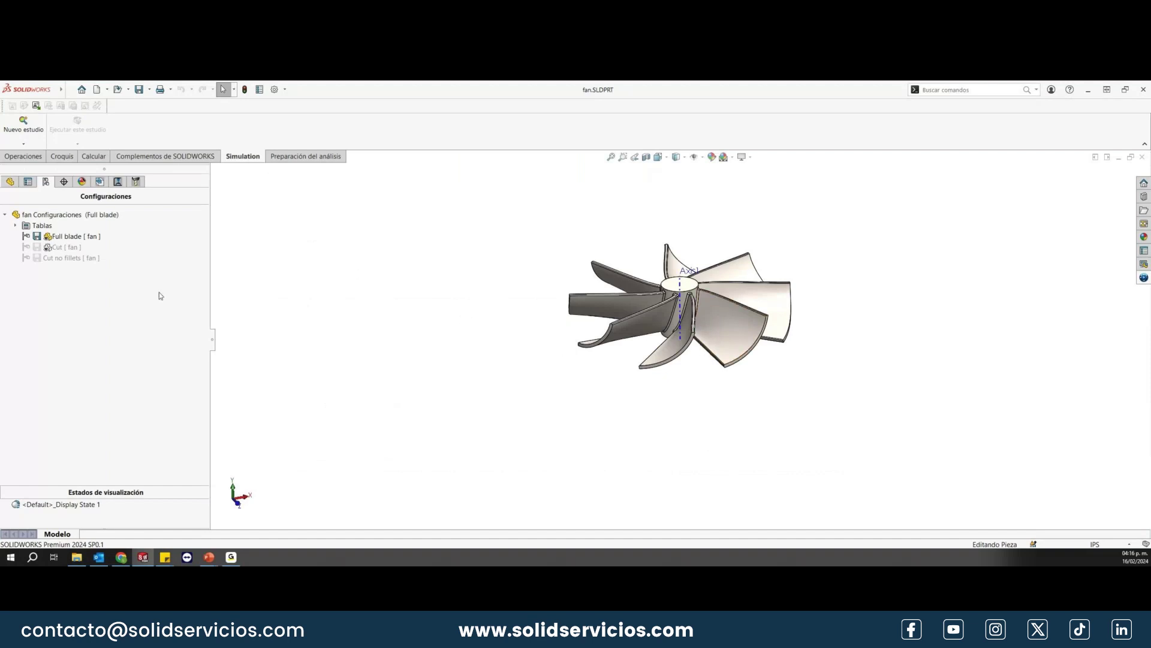
# Step: Preview the Cut and Cut no fillets fan configurations, then return to Full blade
pyautogui.click(65, 249)
pyautogui.doubleClick(65, 249)
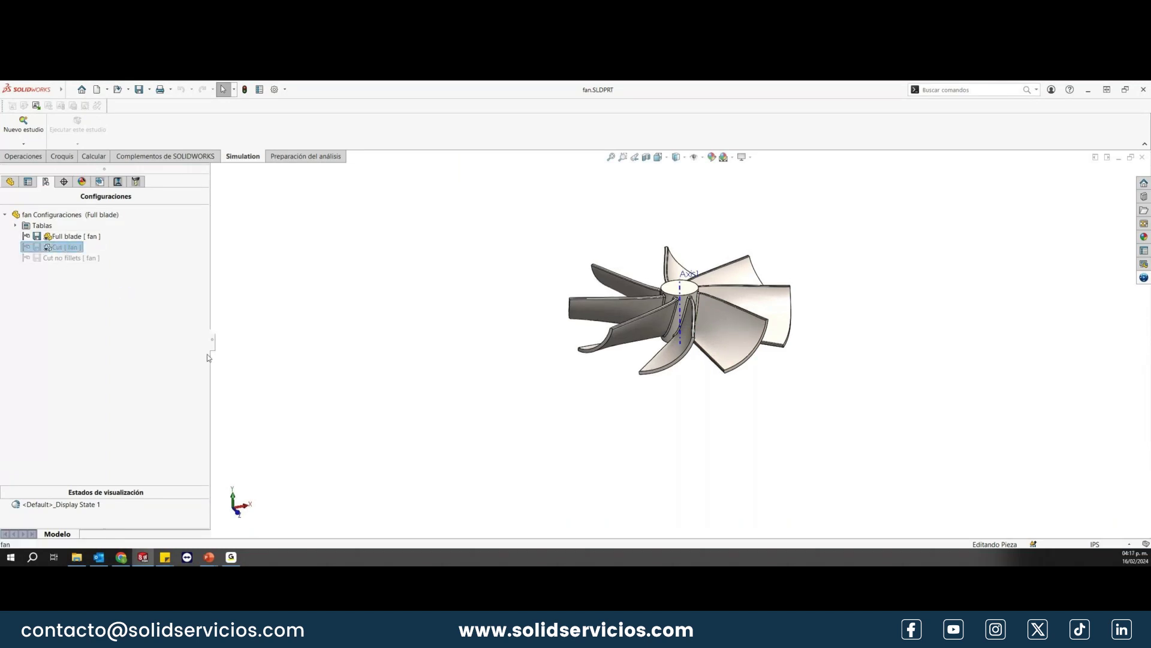
pyautogui.moveTo(725, 309); pyautogui.dragTo(552, 284, button='middle')
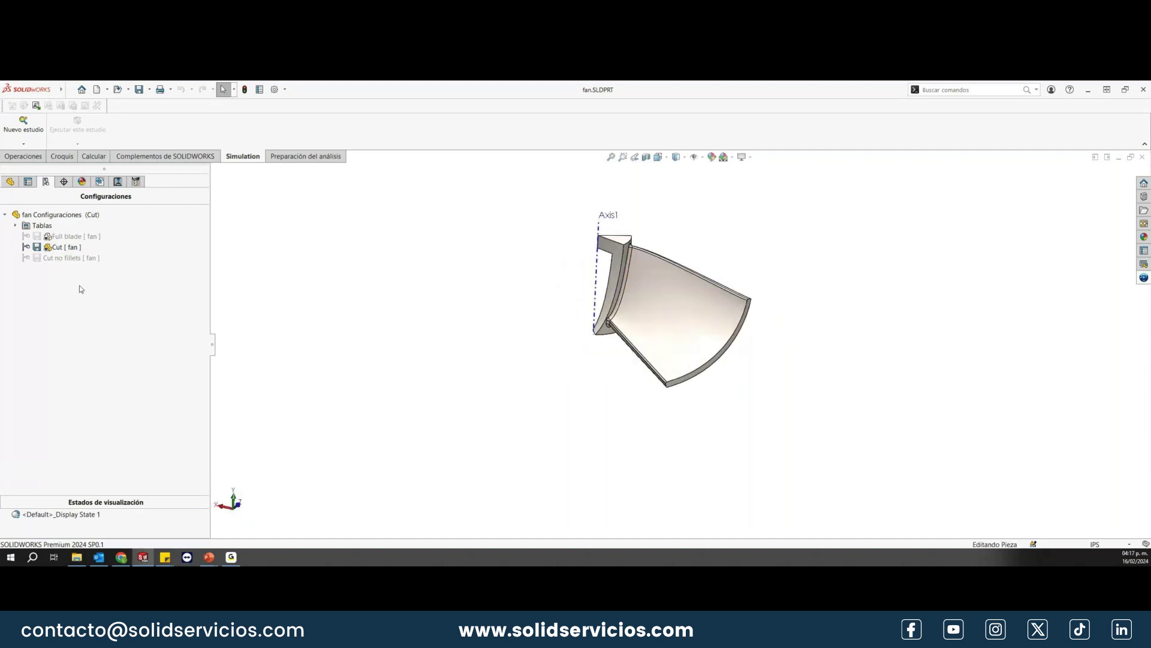
pyautogui.click(69, 257)
pyautogui.doubleClick(67, 257)
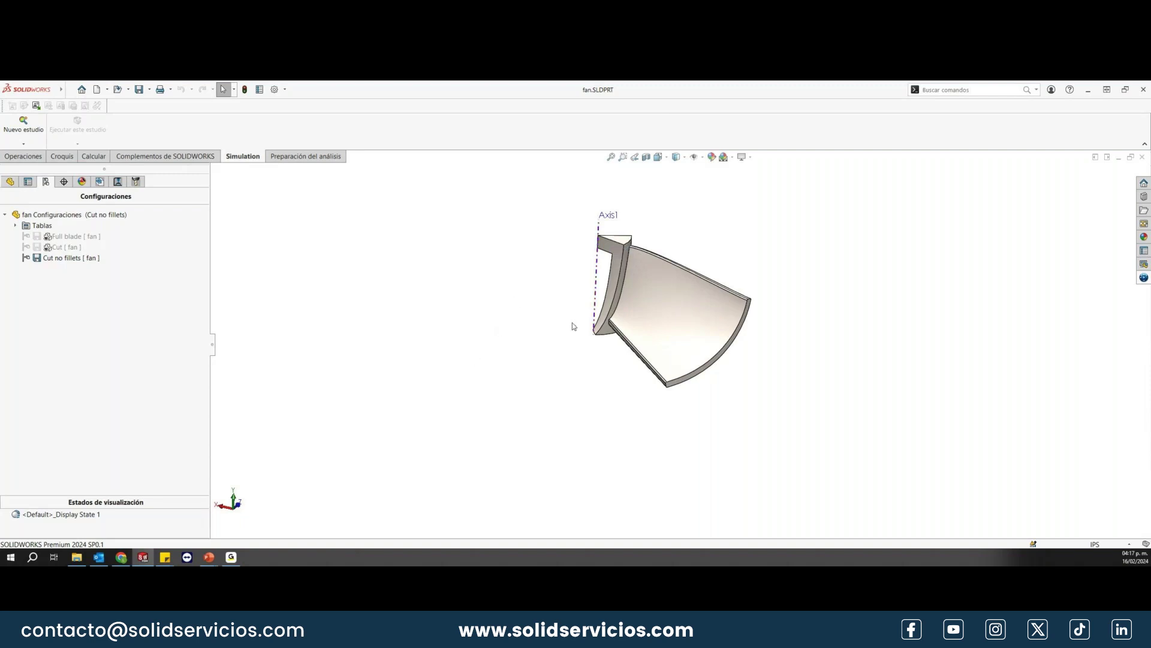
pyautogui.moveTo(624, 300)
pyautogui.mouseDown(button='middle')
pyautogui.moveTo(682, 311)
pyautogui.moveTo(647, 318)
pyautogui.mouseUp(button='middle')
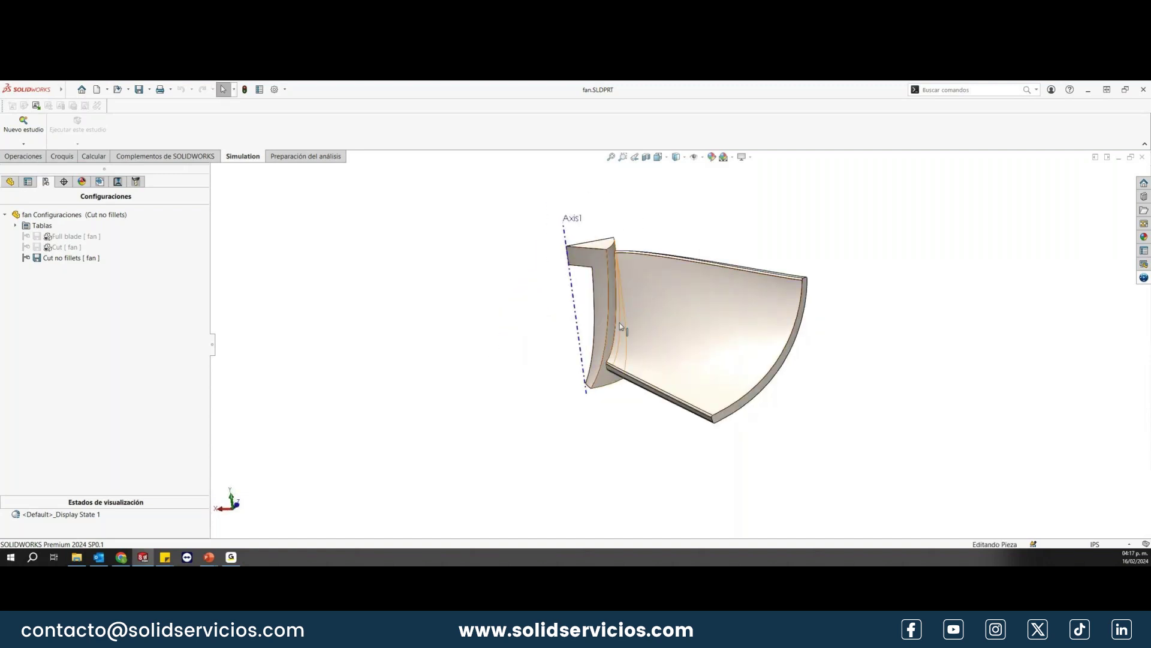
pyautogui.click(68, 240)
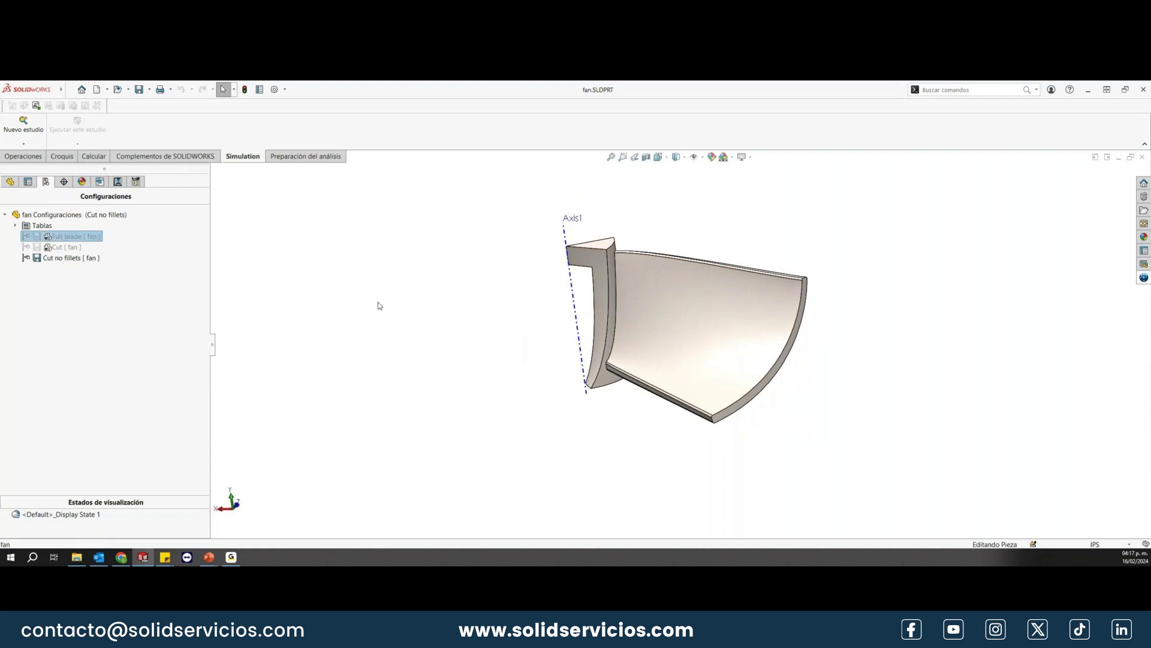
pyautogui.doubleClick(67, 236)
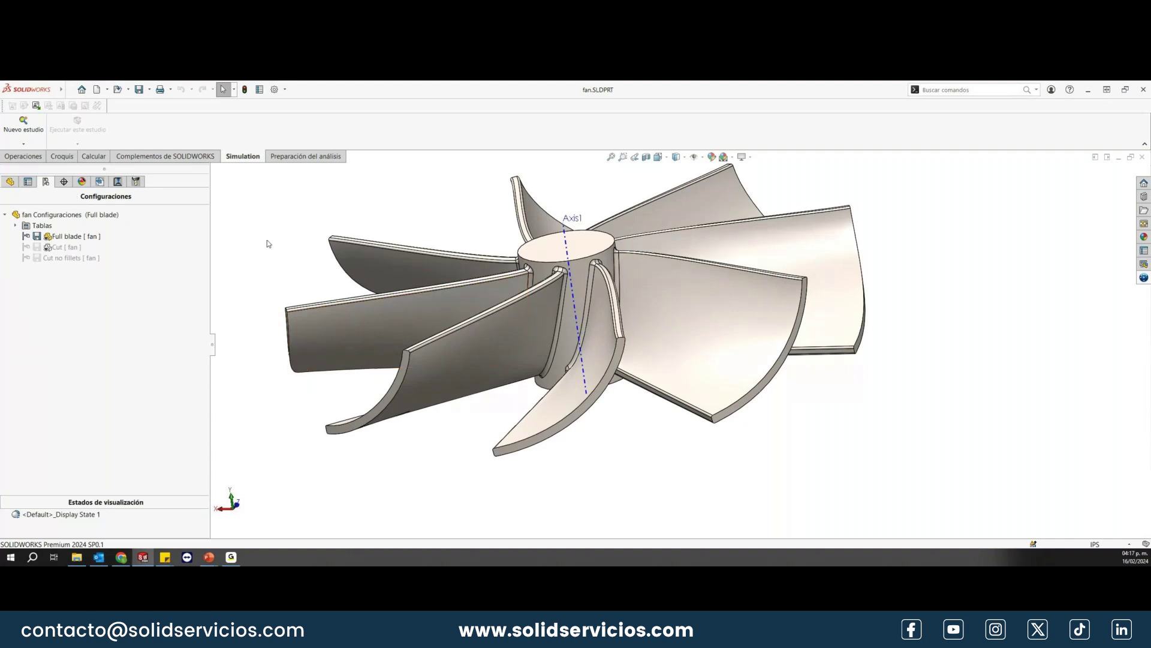
# Step: Show the fan's feature history tree and orbit the full fan model
pyautogui.click(10, 181)
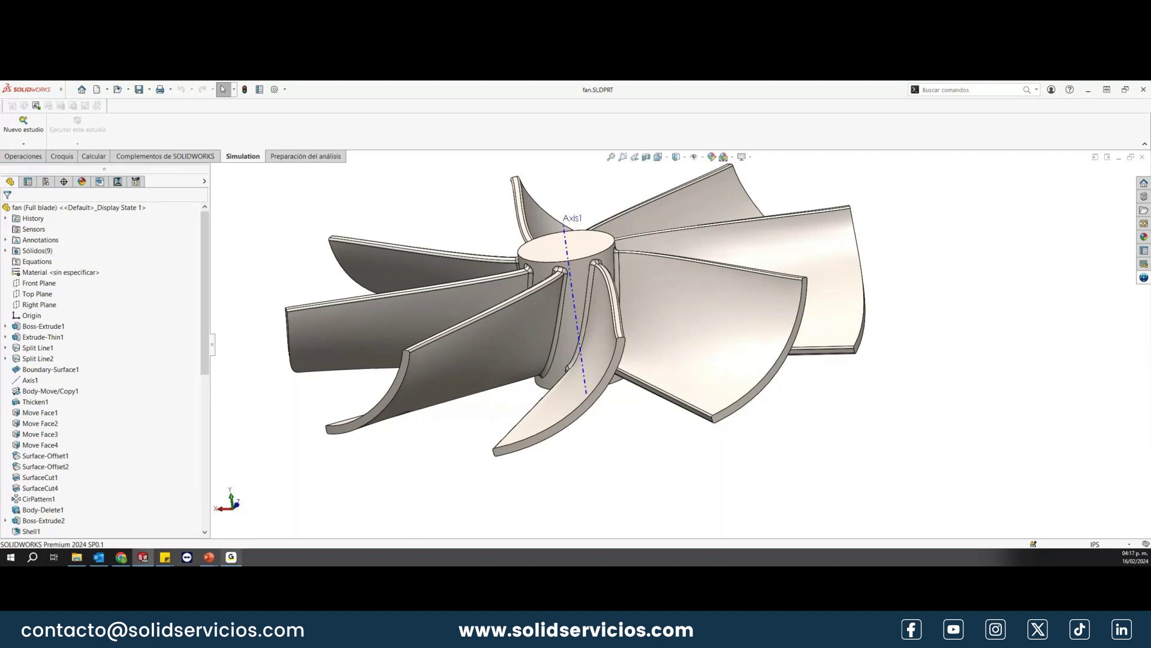
pyautogui.rightClick(323, 562)
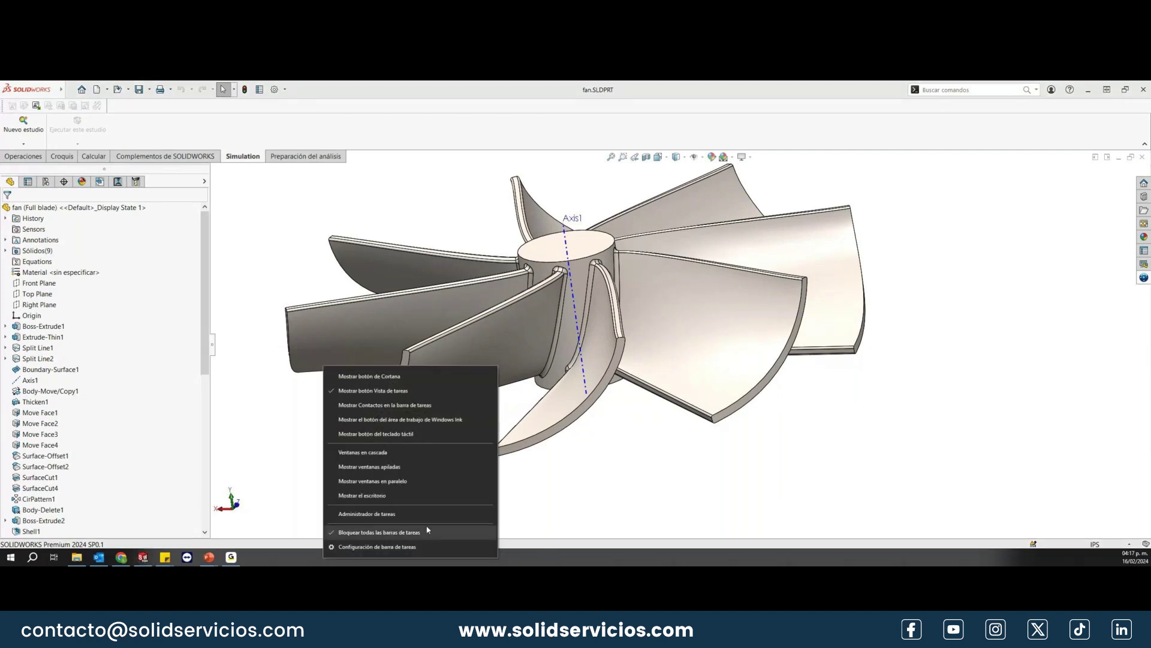
pyautogui.click(535, 502)
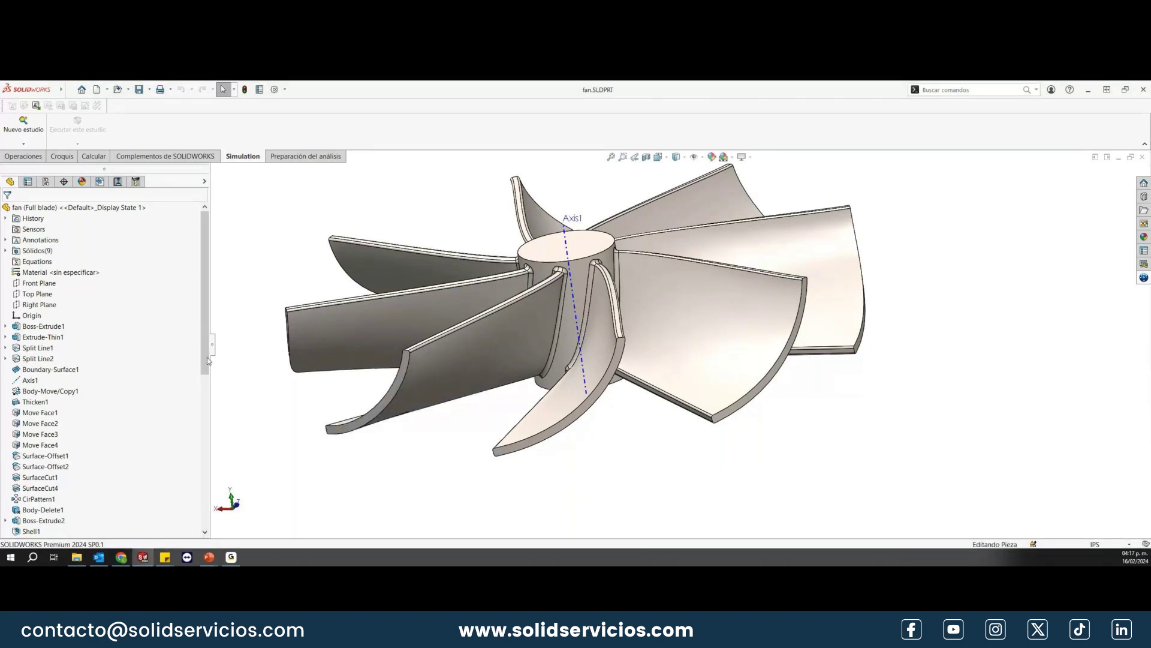
pyautogui.moveTo(208, 360)
pyautogui.mouseDown()
pyautogui.moveTo(208, 502)
pyautogui.moveTo(220, 330)
pyautogui.mouseUp()
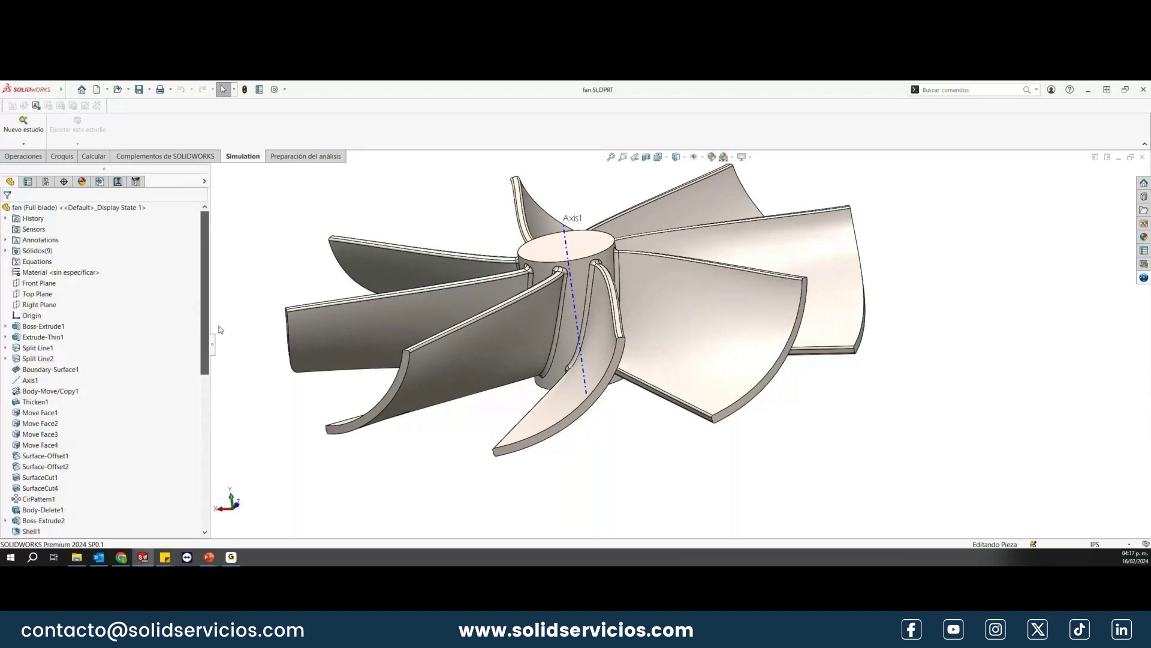
pyautogui.click(157, 157)
pyautogui.click(249, 156)
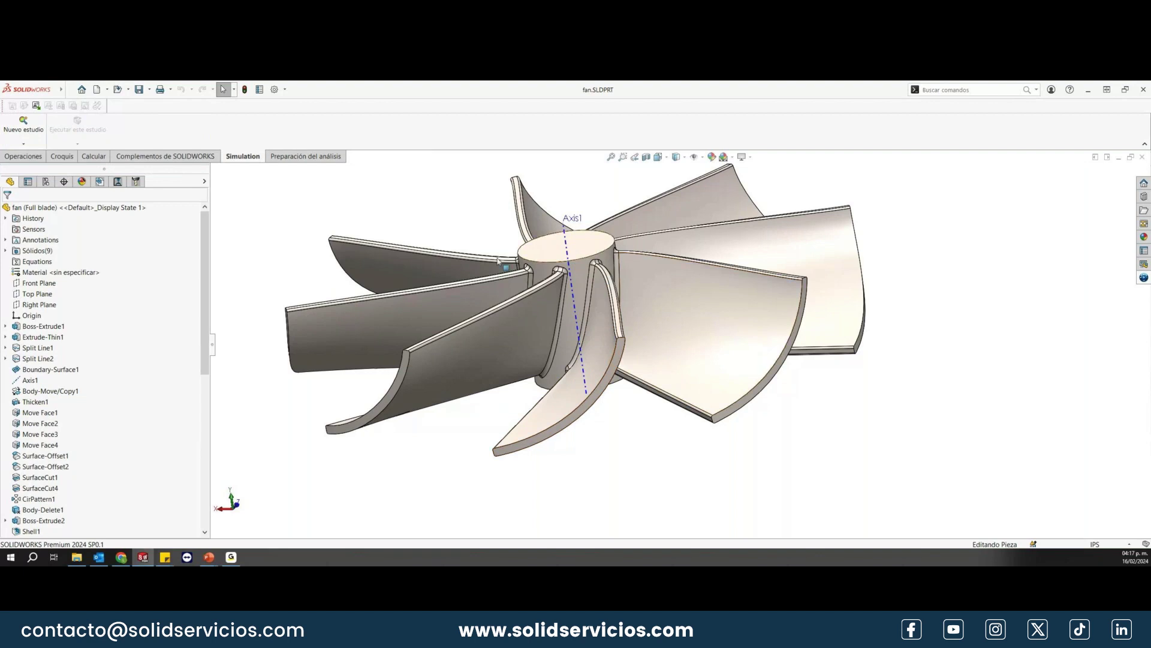
pyautogui.moveTo(559, 324)
pyautogui.mouseDown(button='middle')
pyautogui.moveTo(658, 317)
pyautogui.moveTo(713, 290)
pyautogui.mouseUp(button='middle')
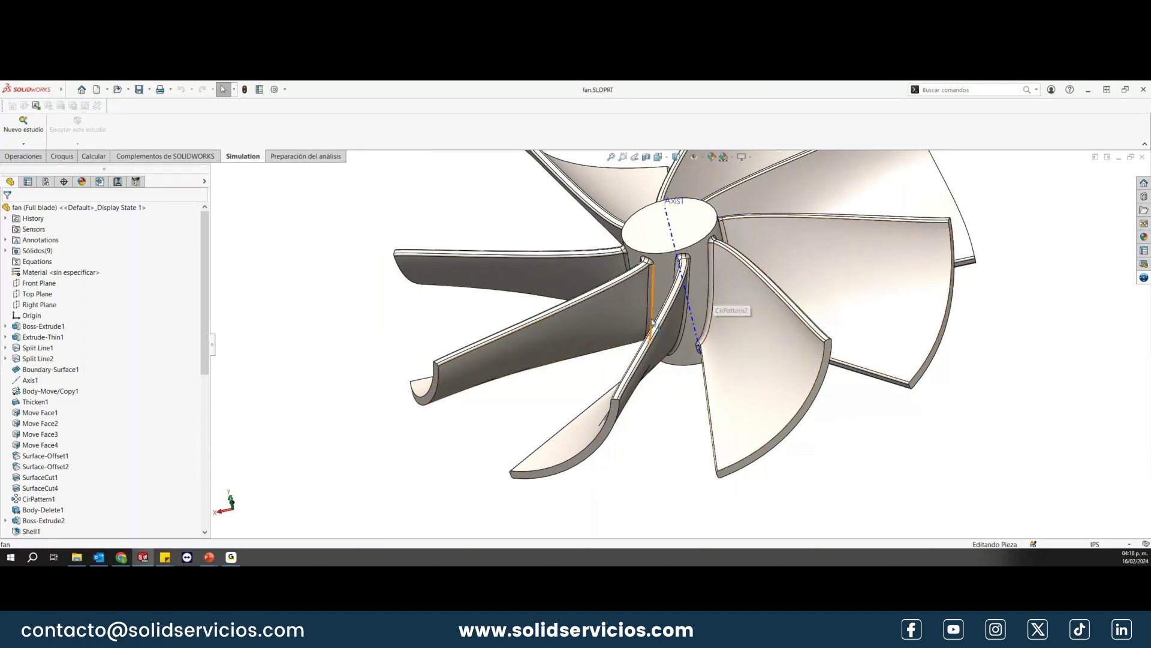
pyautogui.moveTo(718, 295)
pyautogui.mouseDown(button='middle')
pyautogui.moveTo(695, 292)
pyautogui.moveTo(732, 330)
pyautogui.moveTo(732, 298)
pyautogui.mouseUp(button='middle')
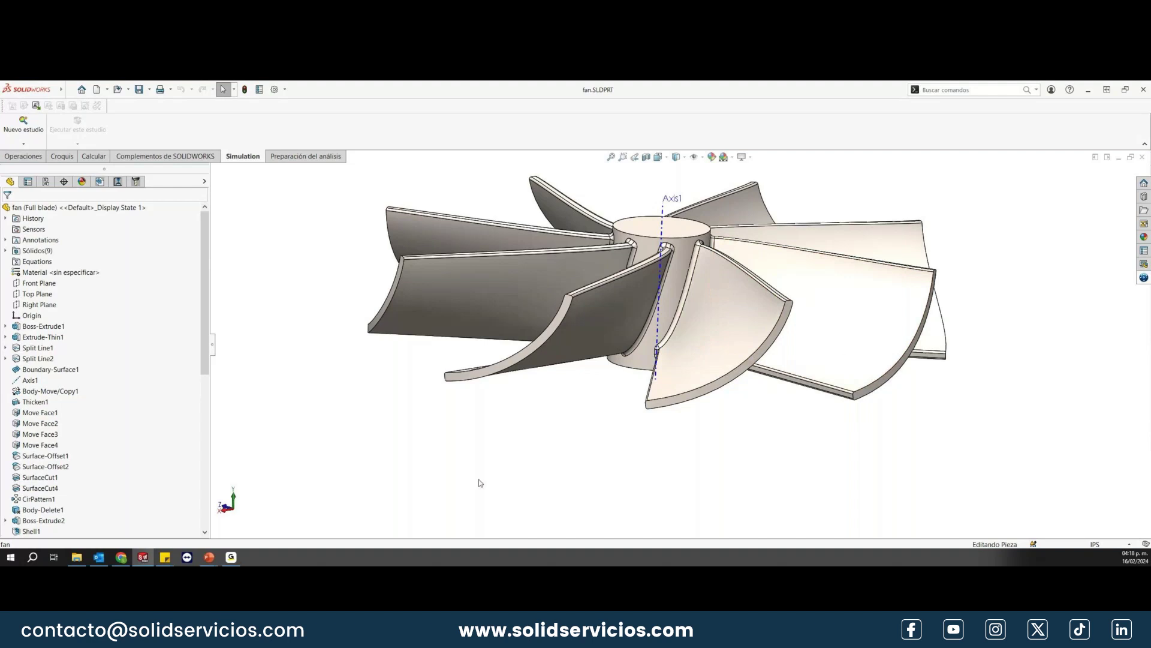
# Step: Activate the Cut no fillets configuration and create a static study named 'Hot Spot'
pyautogui.click(46, 181)
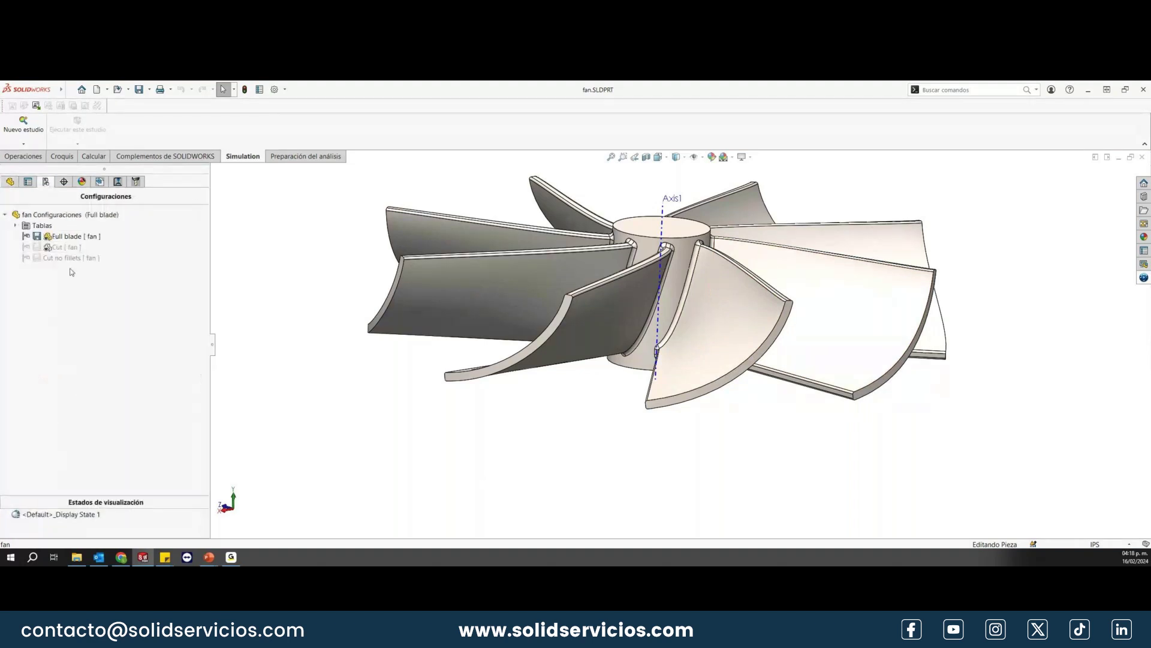
pyautogui.doubleClick(71, 257)
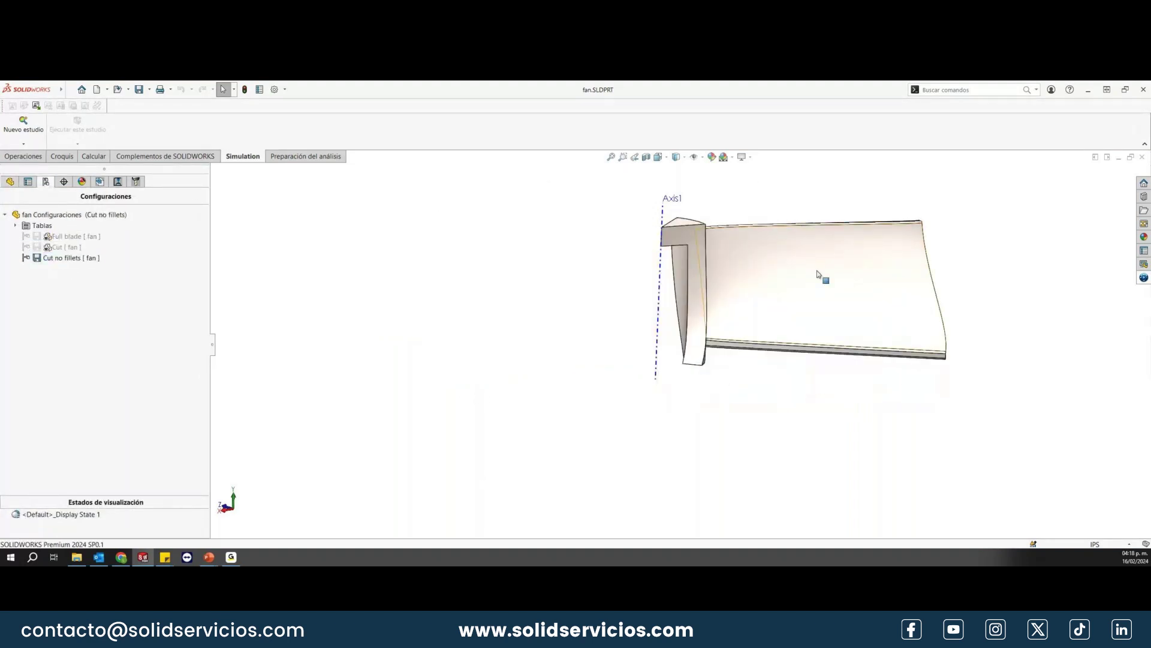
pyautogui.moveTo(822, 276); pyautogui.dragTo(703, 355, button='middle')
pyautogui.scroll(2, 676, 340)
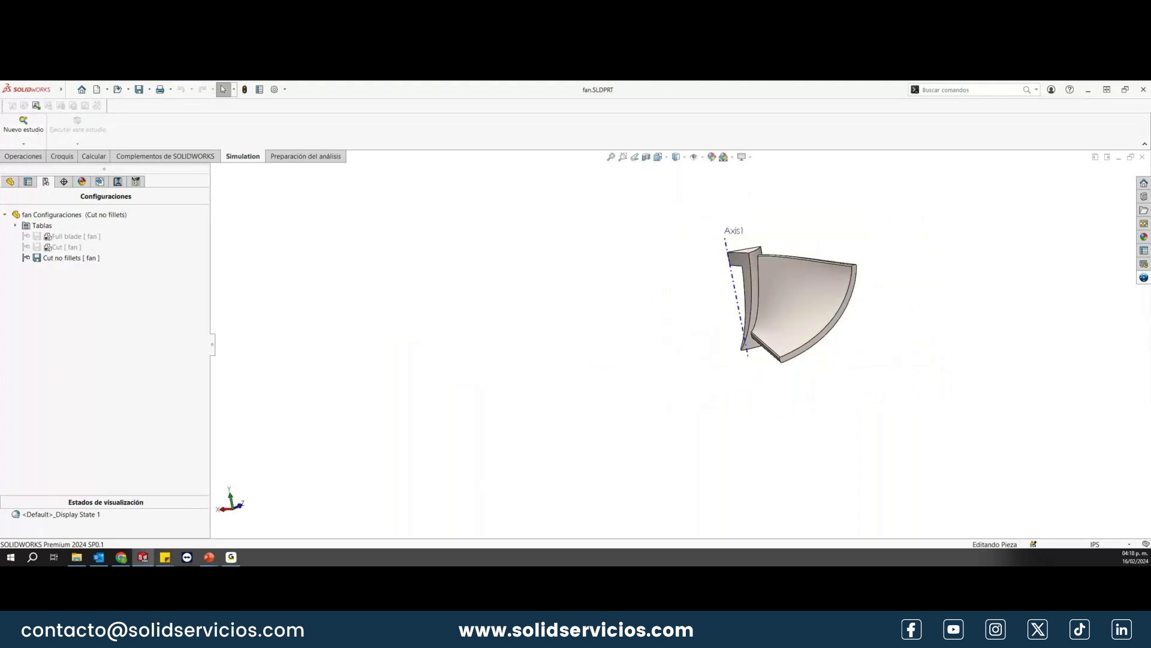
pyautogui.click(24, 124)
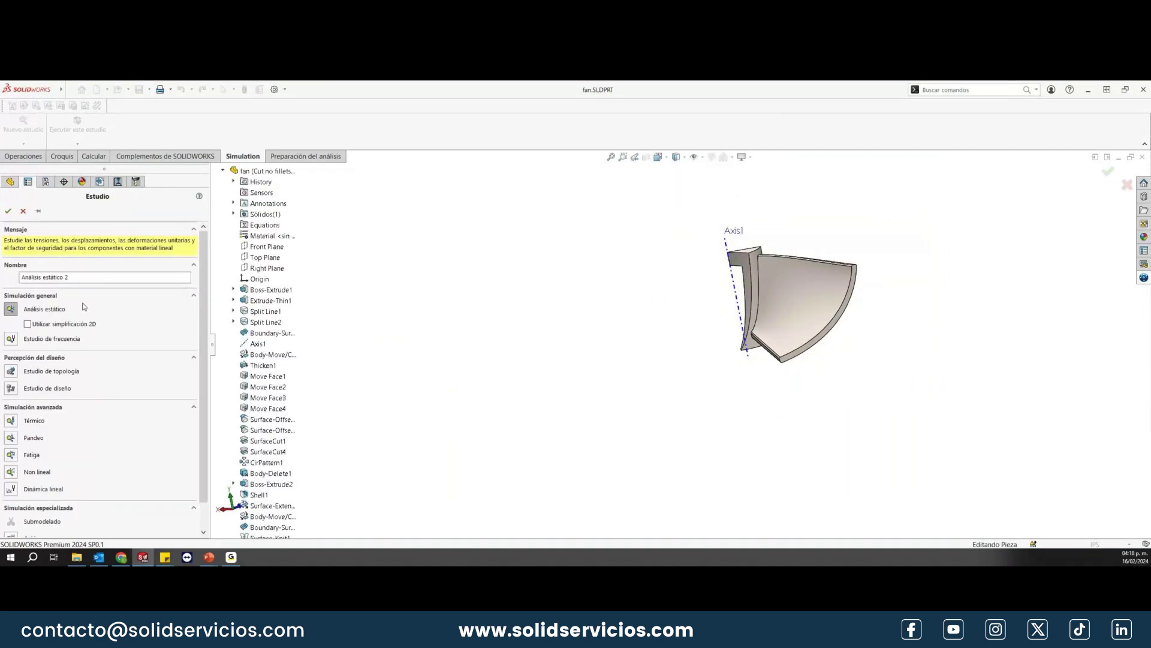
pyautogui.moveTo(71, 277); pyautogui.dragTo(18, 277)
pyautogui.write('Hot Spot')
pyautogui.click(8, 211)
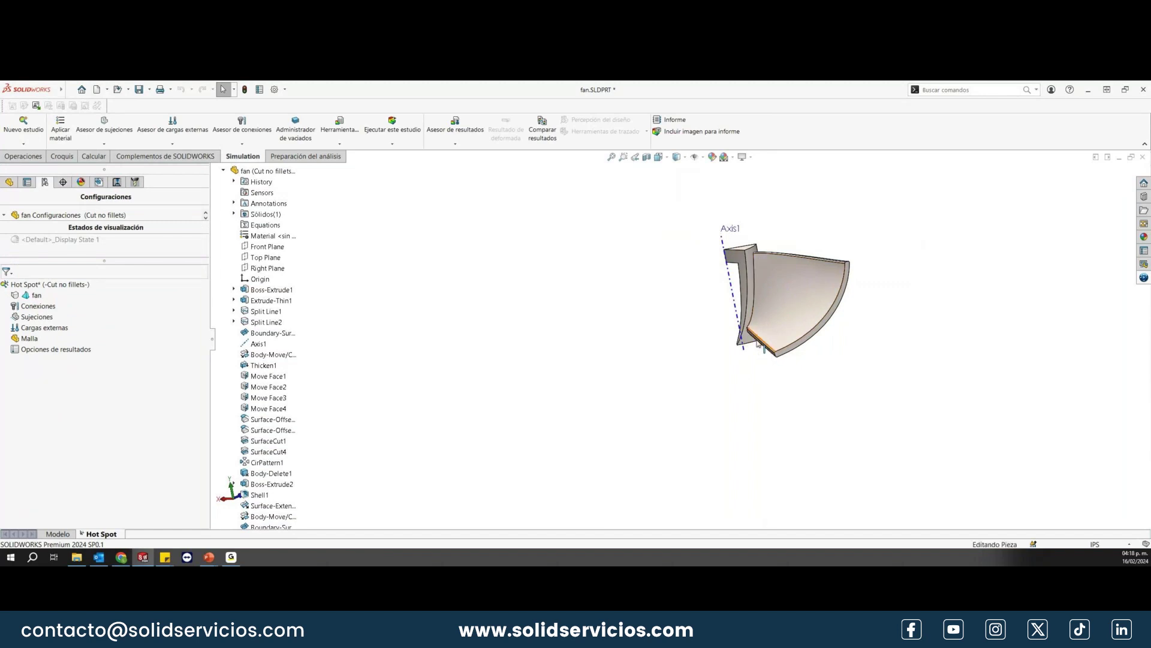
pyautogui.moveTo(759, 370); pyautogui.dragTo(714, 277, button='middle')
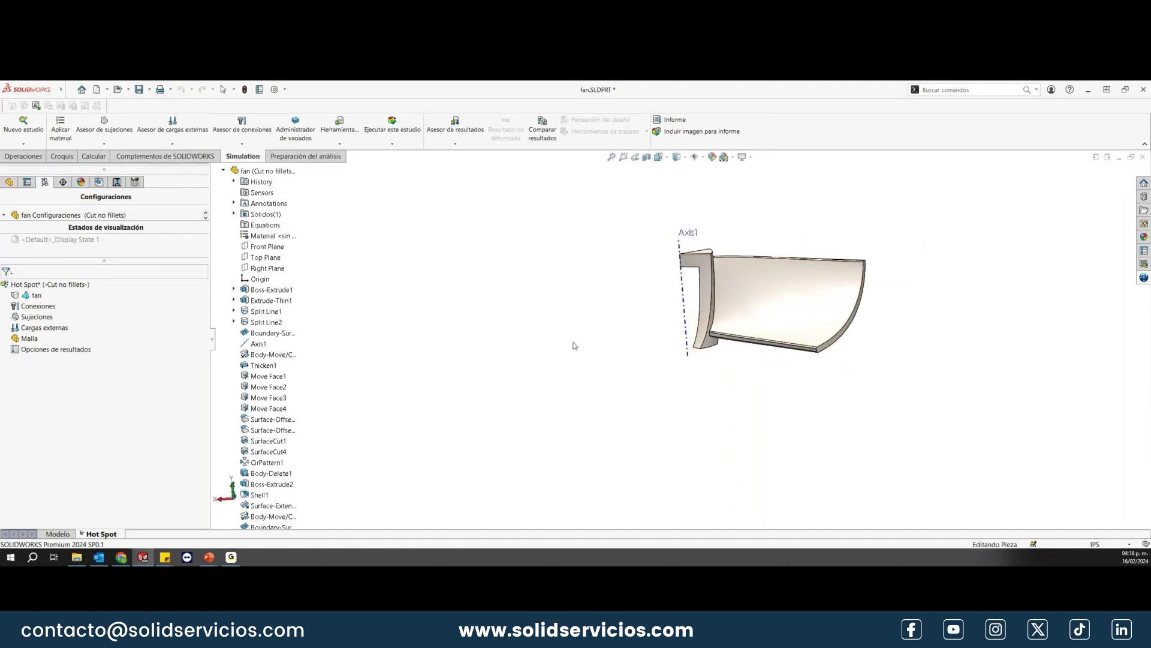
# Step: Apply the Acero aleado (alloy steel) material to the fan blade
pyautogui.press('Escape')
pyautogui.rightClick(35, 296)
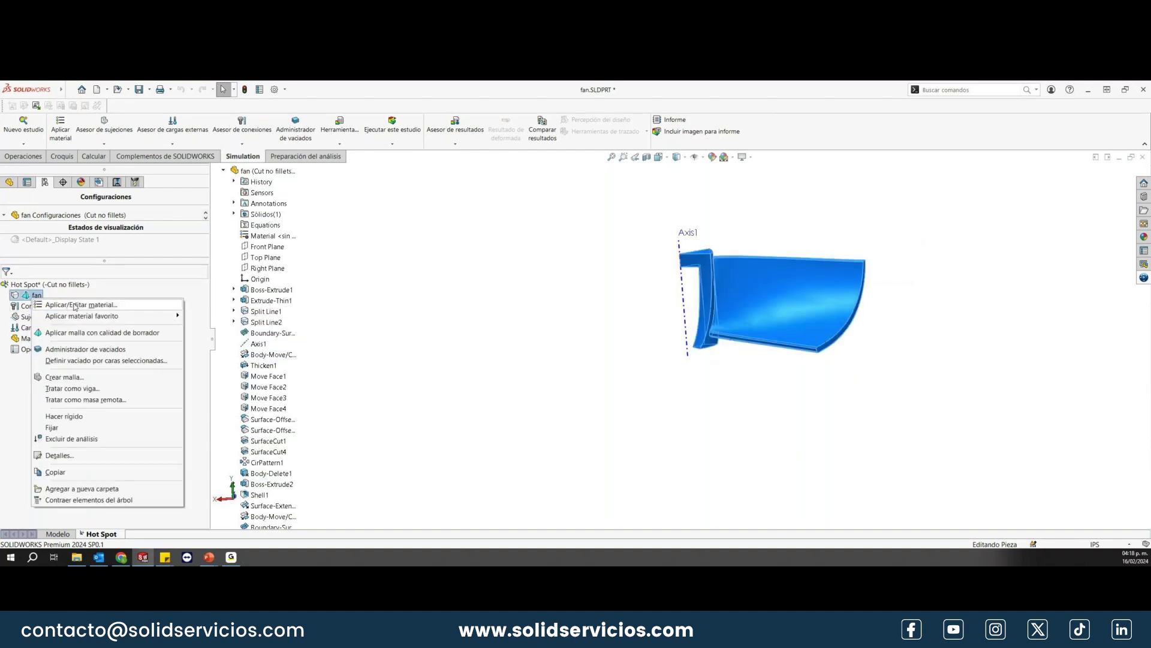
pyautogui.click(74, 305)
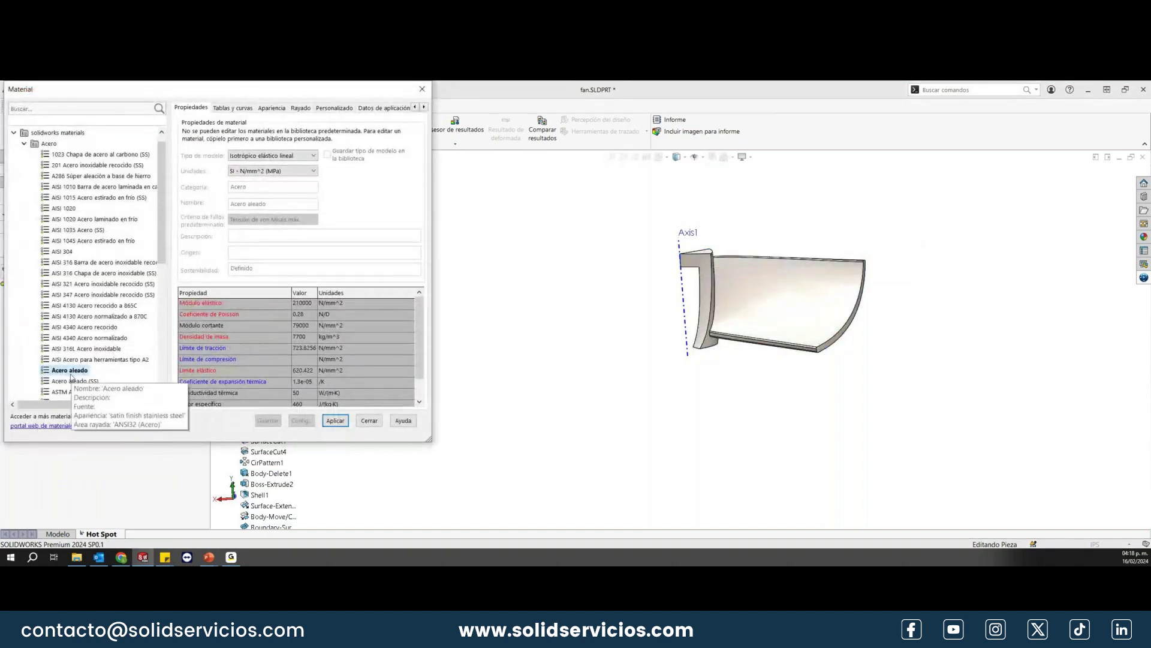
pyautogui.click(338, 422)
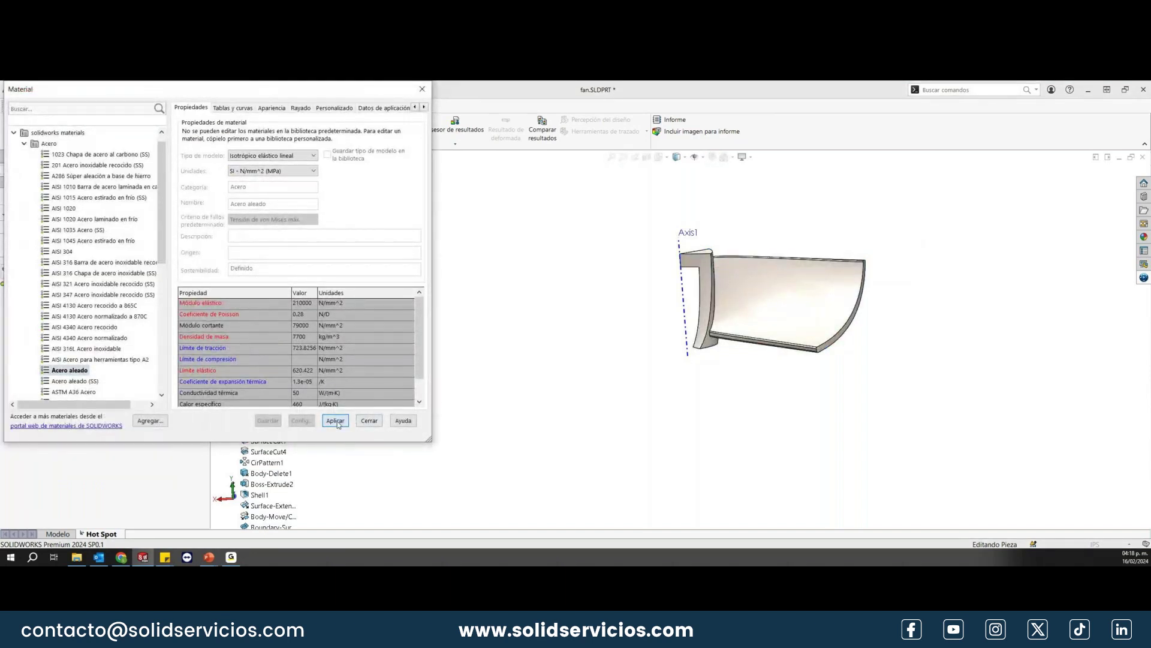
pyautogui.click(369, 421)
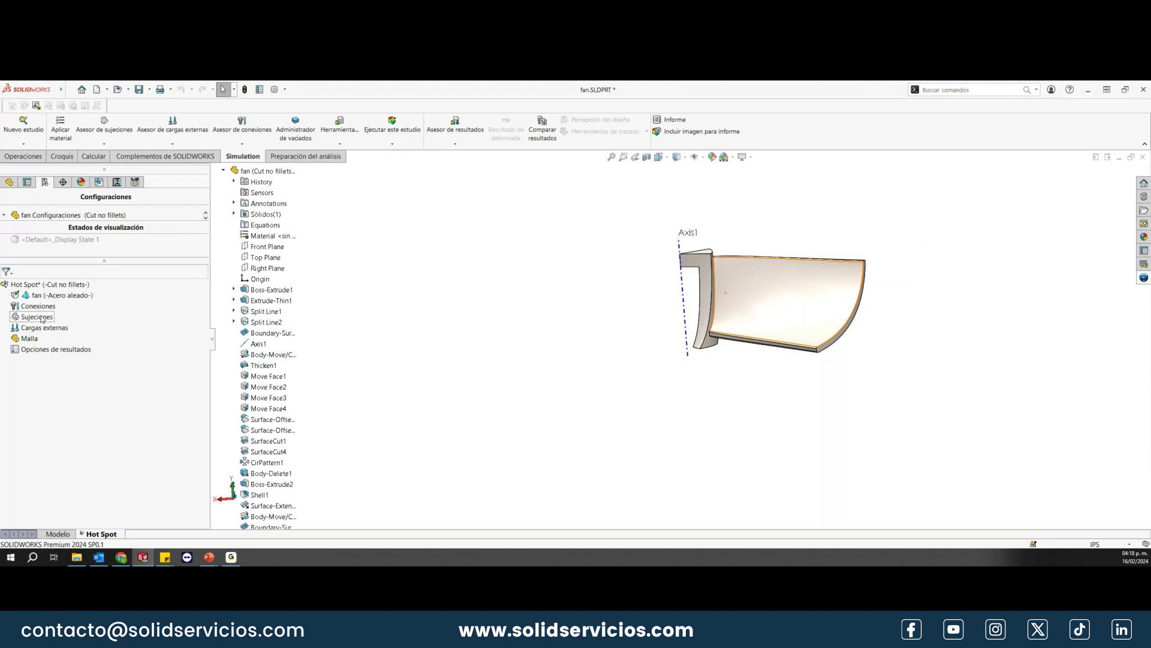
# Step: Fix the blade's root face with a fixed-geometry restraint, Fijo-1
pyautogui.rightClick(42, 319)
pyautogui.click(66, 339)
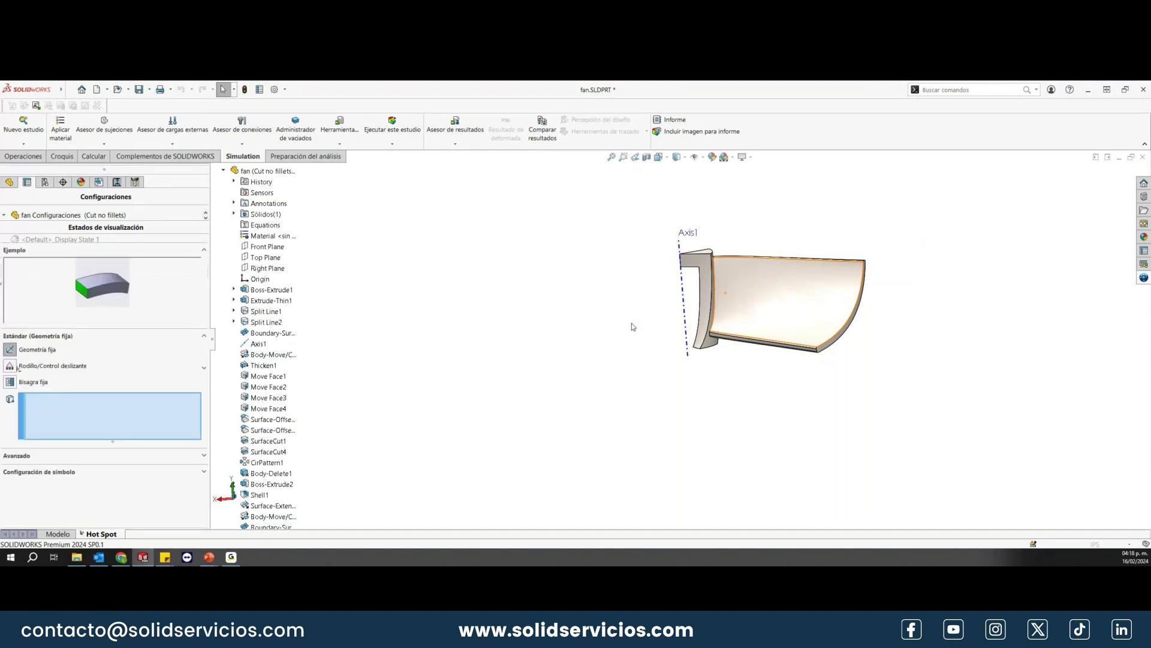
pyautogui.moveTo(634, 327); pyautogui.dragTo(671, 300, button='middle')
pyautogui.click(695, 284)
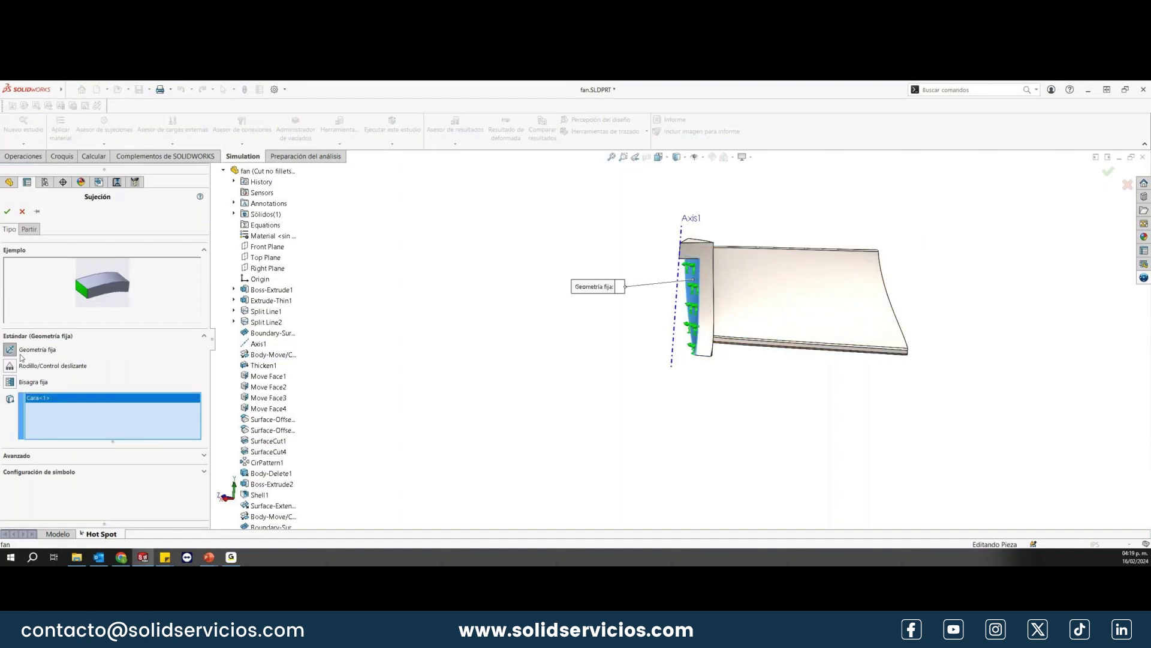
pyautogui.click(7, 211)
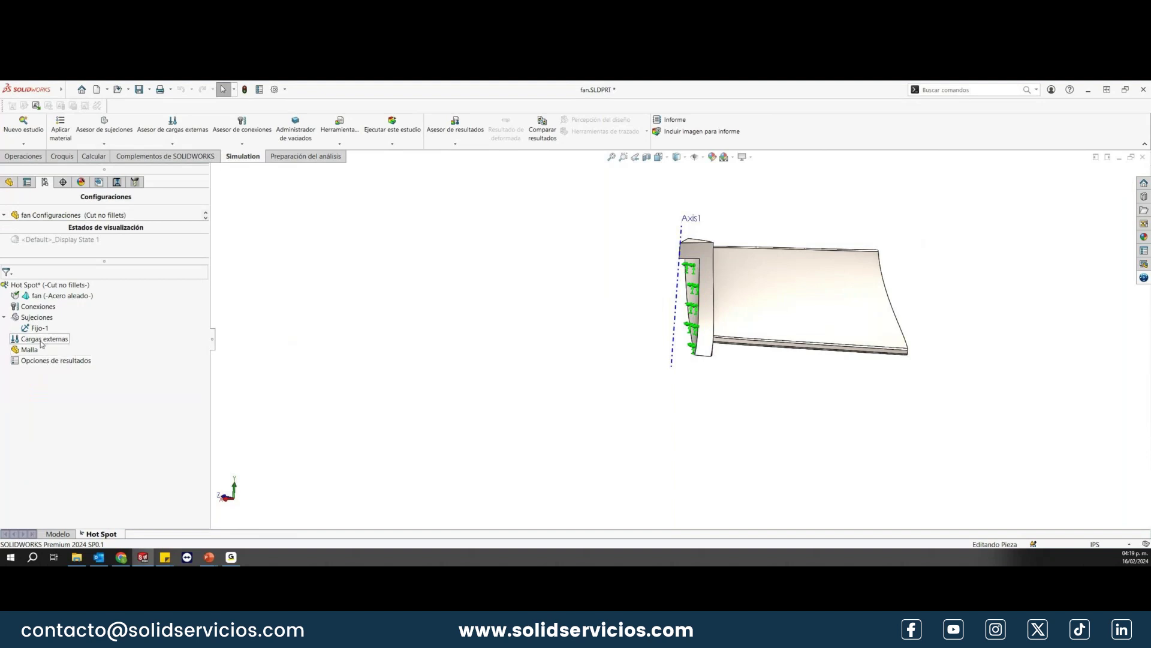
# Step: Add a 100 rad/s centrifugal load about Axis1 to the blade
pyautogui.rightClick(42, 343)
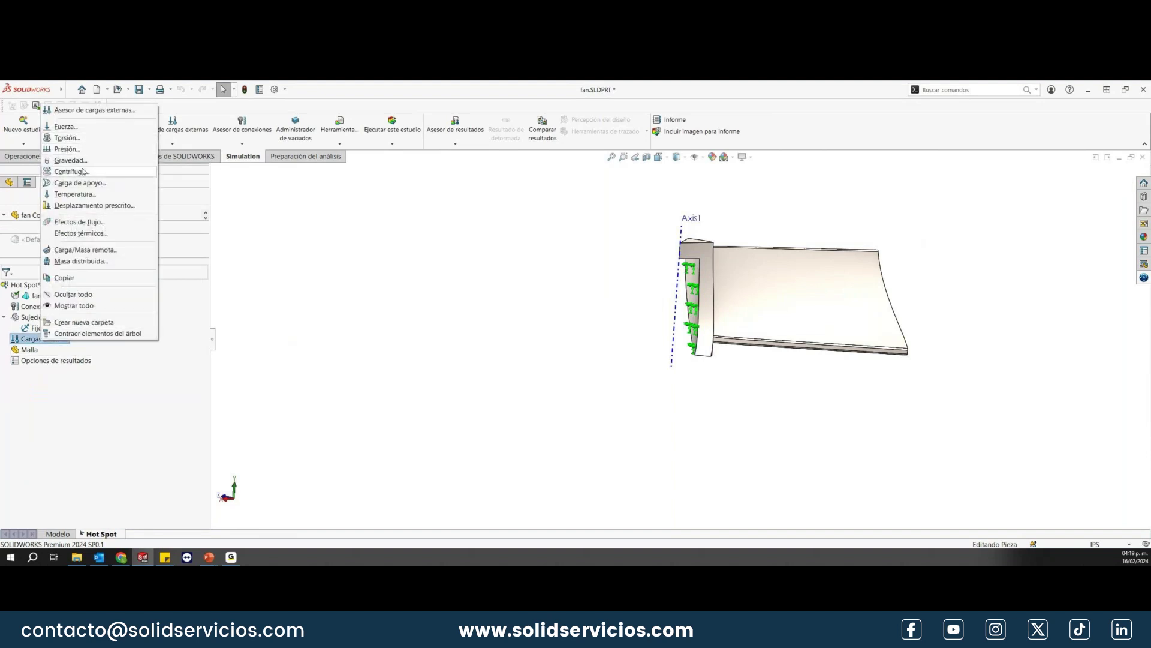
pyautogui.click(83, 172)
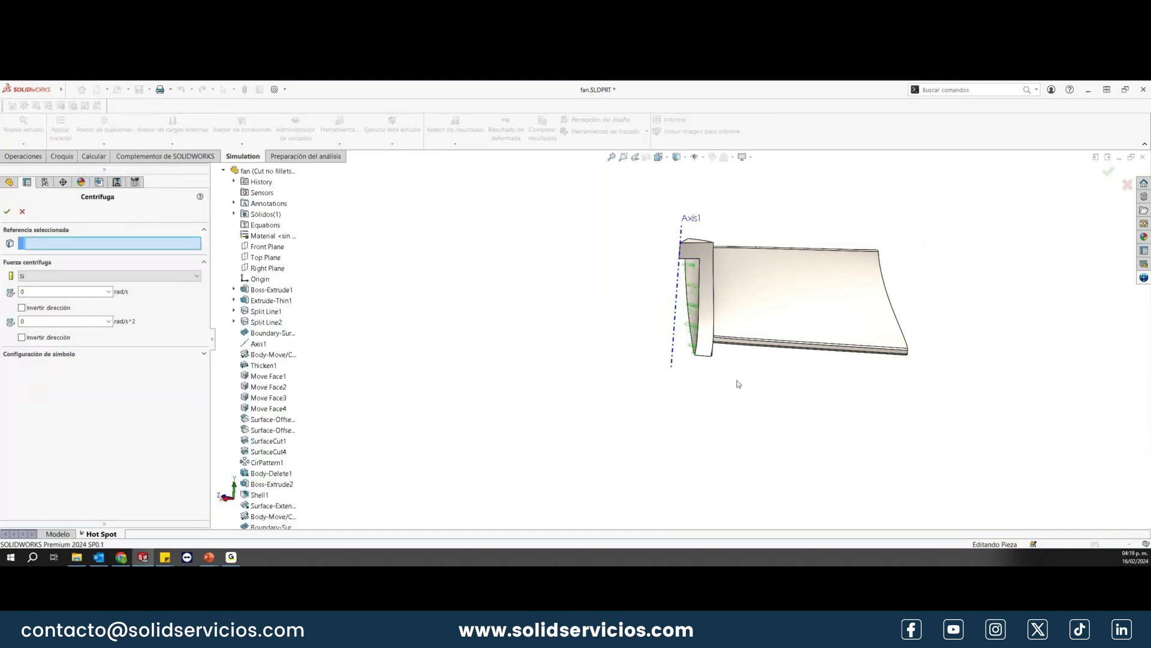
pyautogui.click(676, 324)
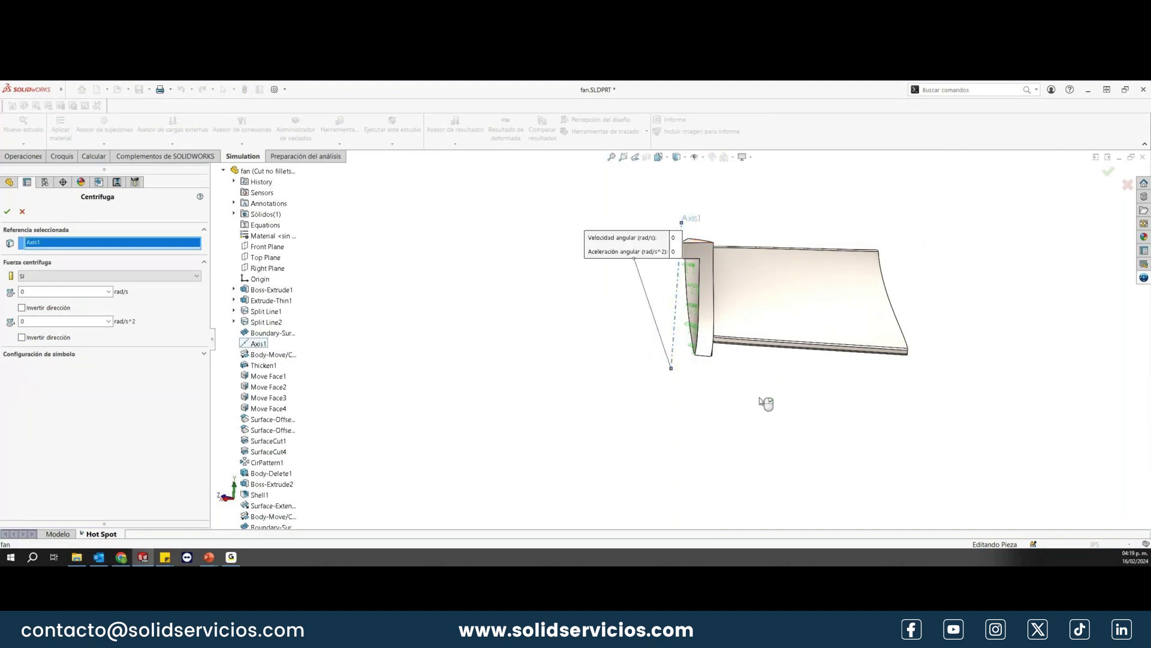
pyautogui.click(42, 291)
pyautogui.write('100')
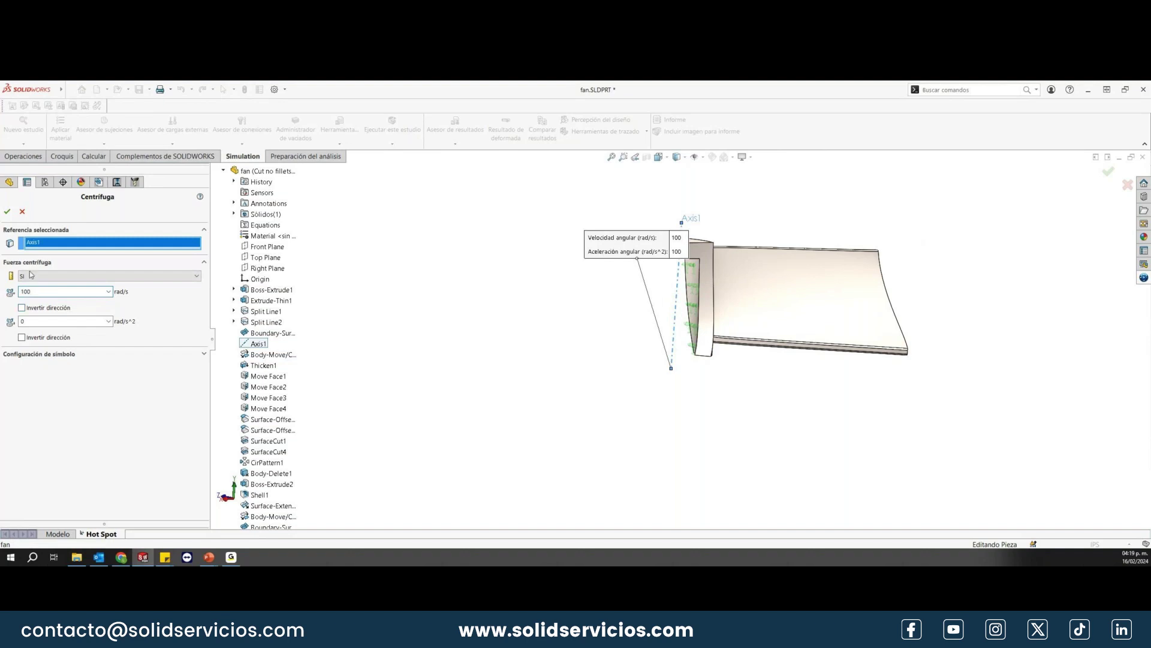
pyautogui.click(8, 211)
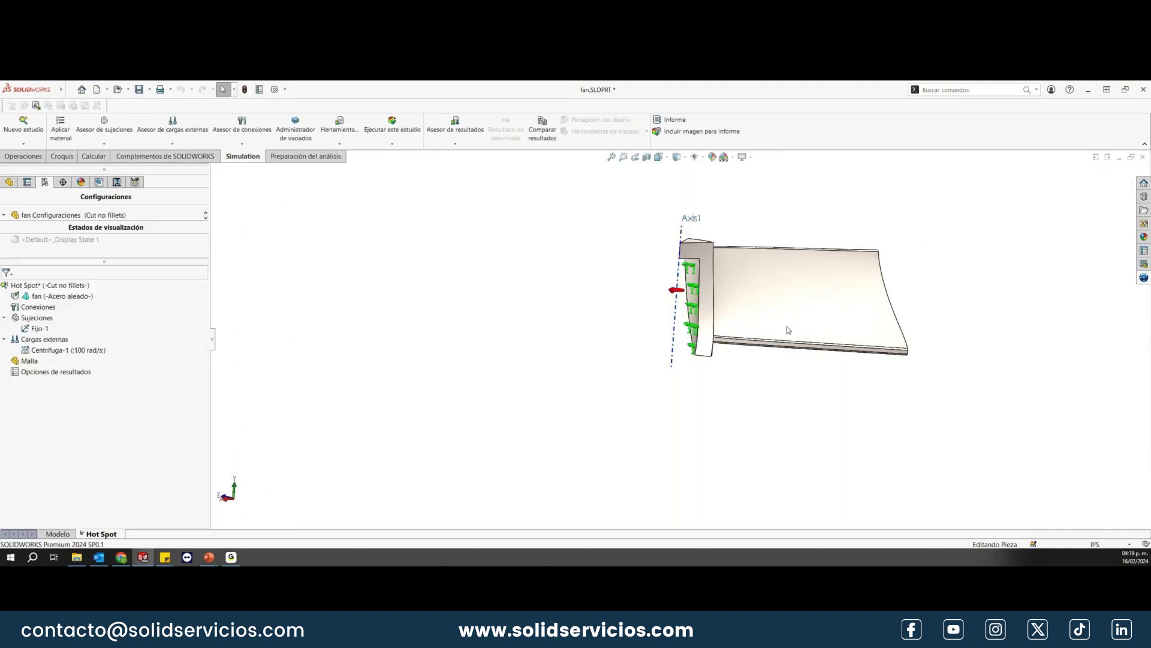
pyautogui.moveTo(757, 351)
pyautogui.mouseDown(button='middle')
pyautogui.moveTo(722, 358)
pyautogui.moveTo(614, 249)
pyautogui.mouseUp(button='middle')
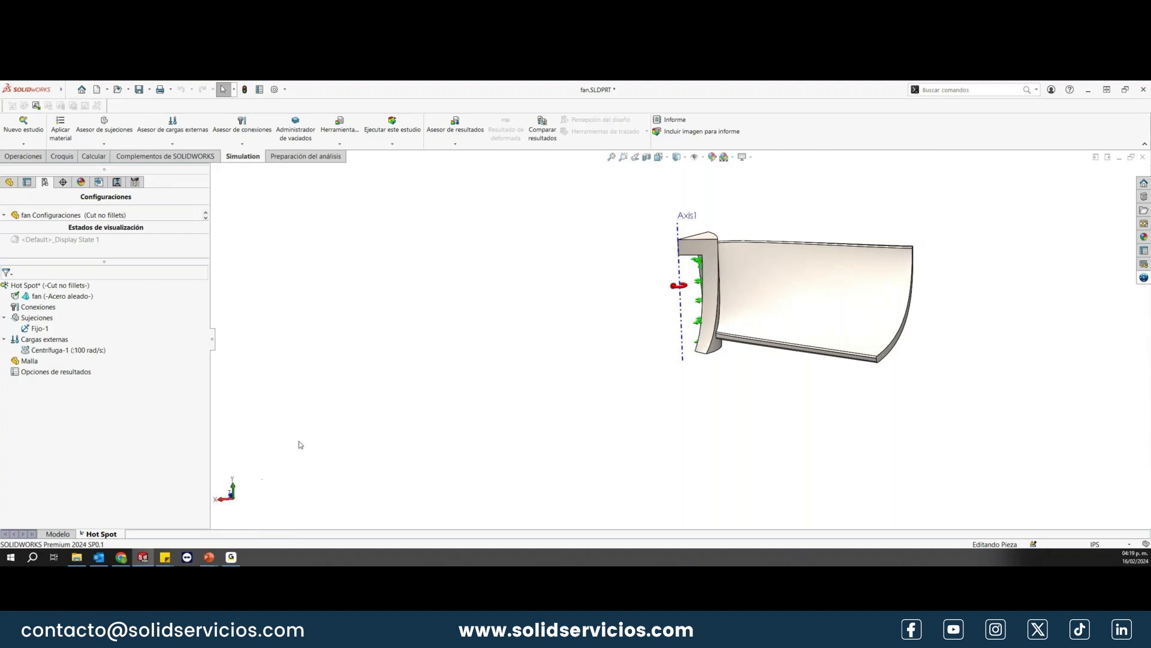
# Step: Add a cyclic-symmetry fixture on both hub side faces about Axis1
pyautogui.rightClick(40, 318)
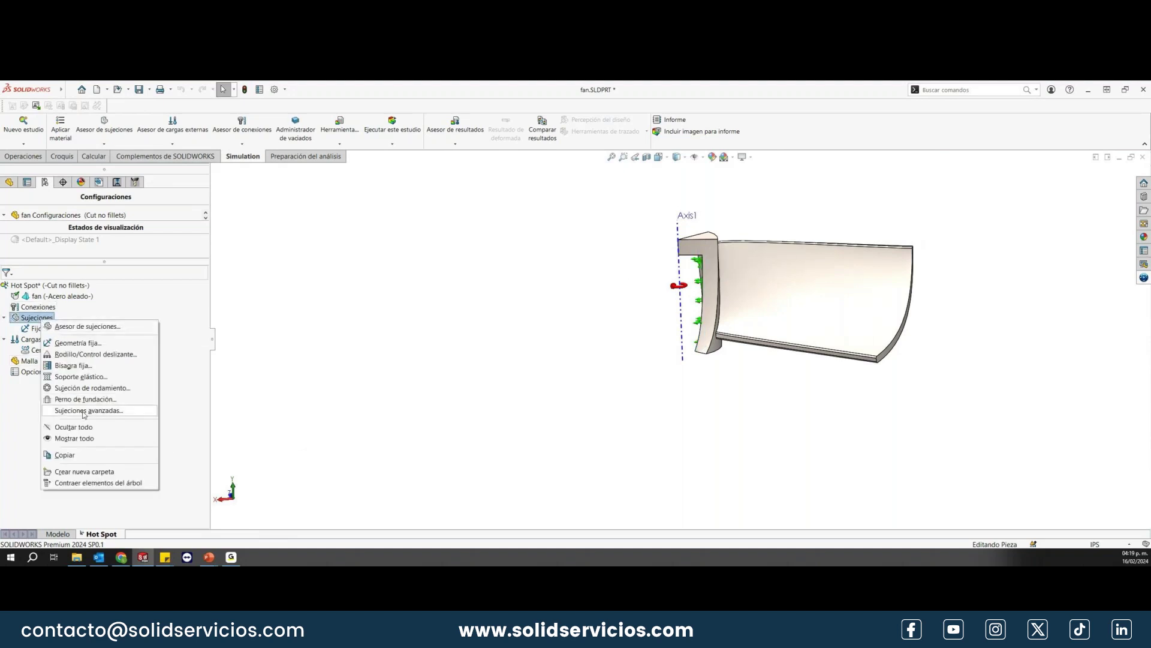
pyautogui.click(84, 411)
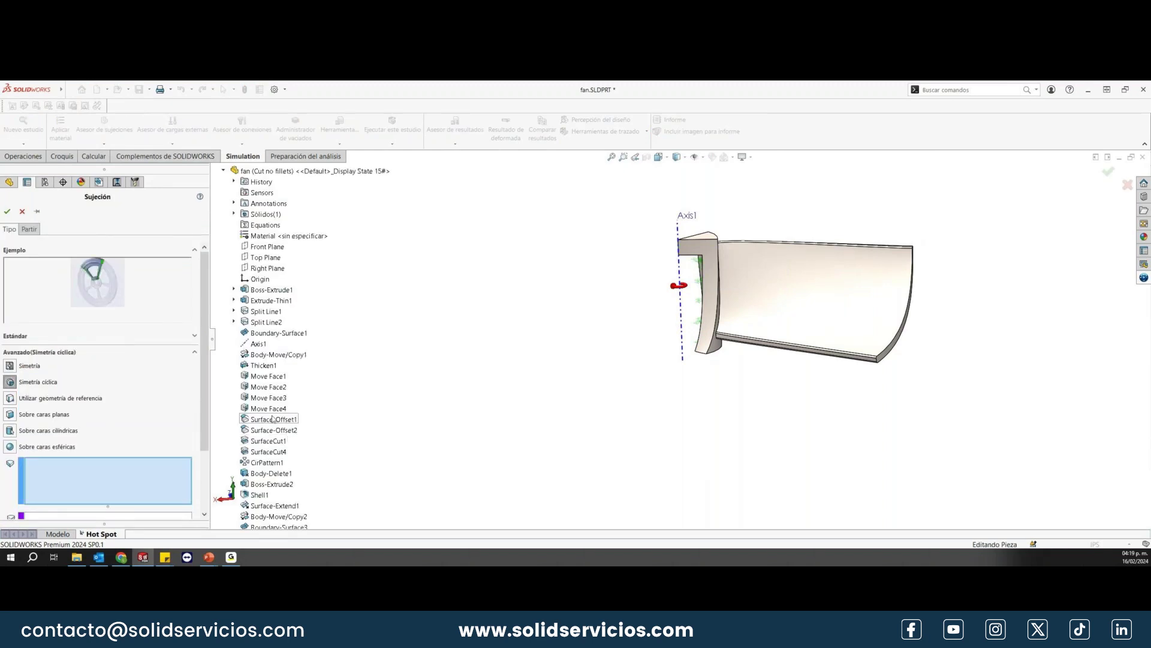
pyautogui.click(723, 259)
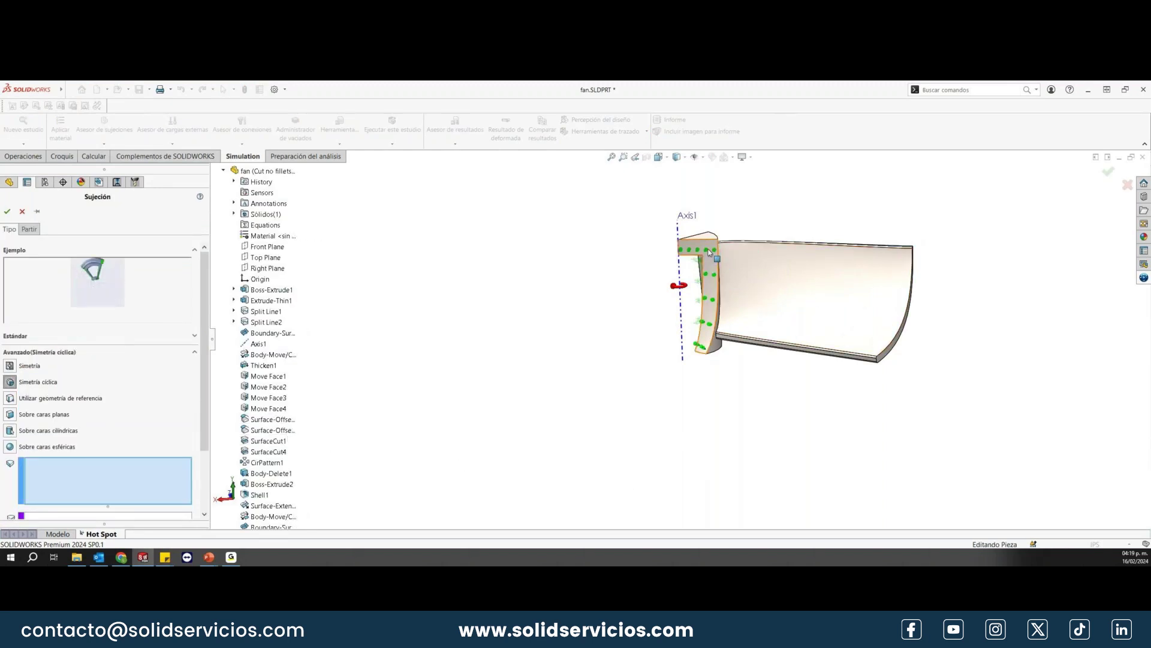
pyautogui.click(704, 288)
pyautogui.moveTo(689, 293)
pyautogui.mouseDown(button='middle')
pyautogui.moveTo(717, 303)
pyautogui.moveTo(713, 270)
pyautogui.mouseUp(button='middle')
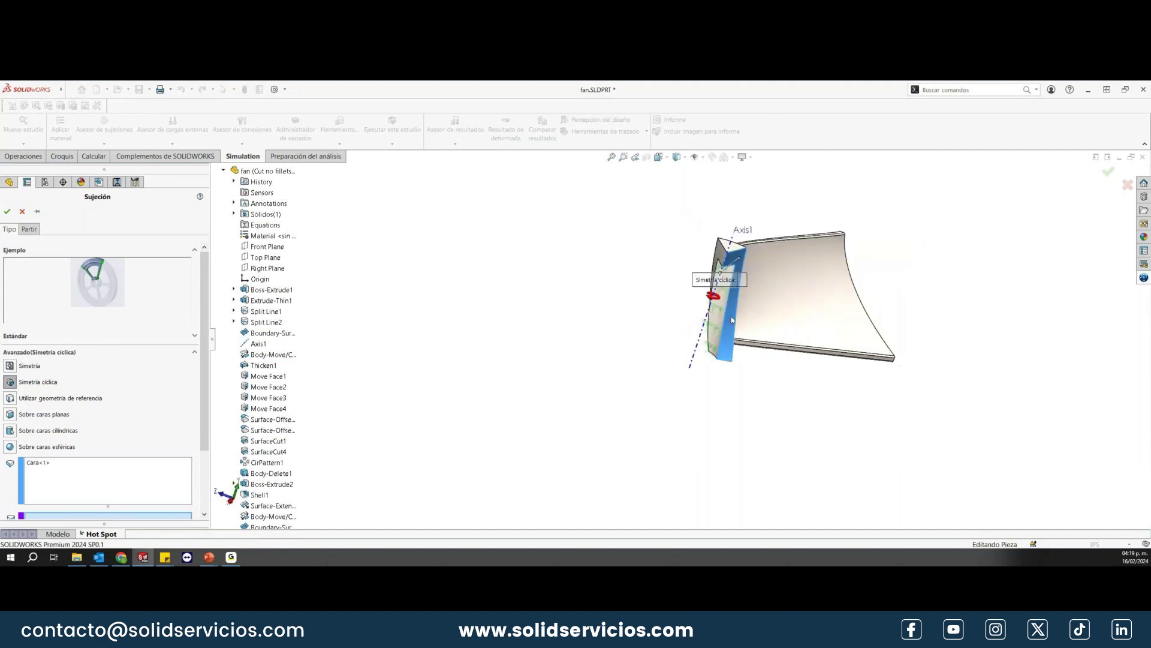
pyautogui.click(723, 258)
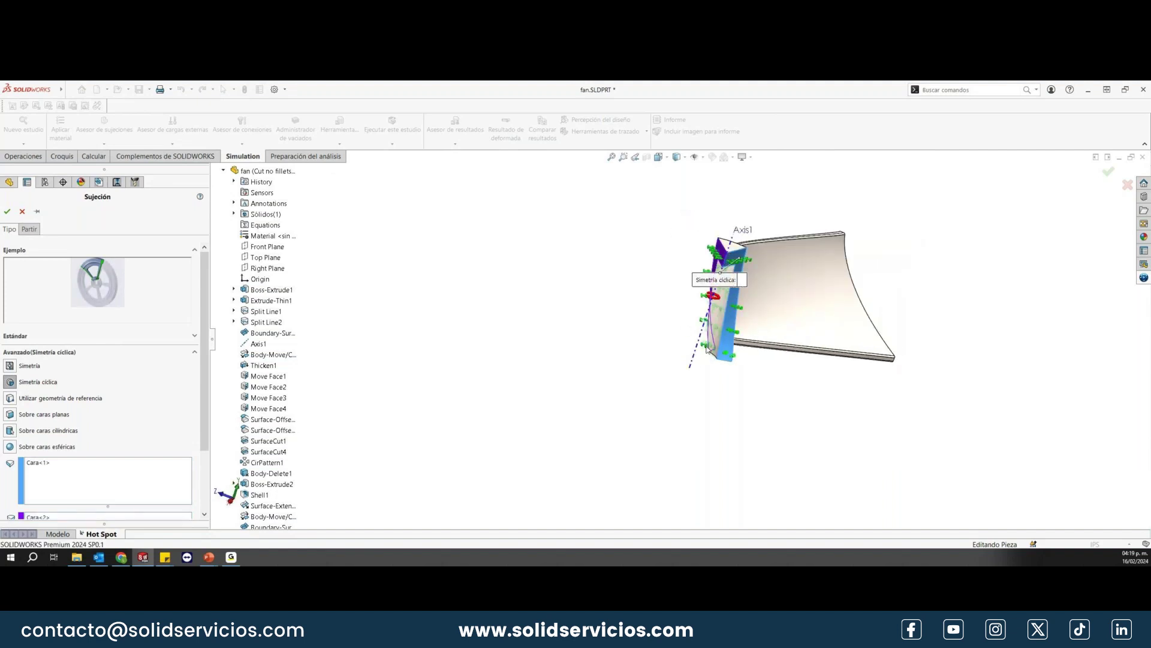
pyautogui.click(691, 360)
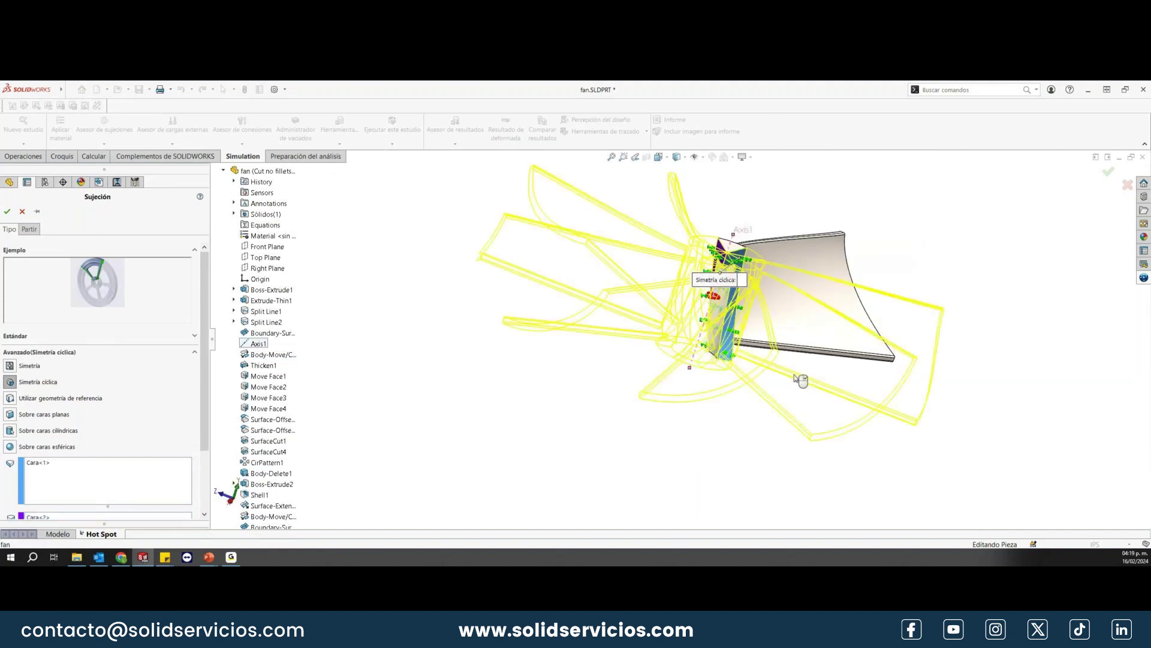
pyautogui.moveTo(799, 377)
pyautogui.mouseDown(button='middle')
pyautogui.moveTo(850, 400)
pyautogui.moveTo(823, 408)
pyautogui.mouseUp(button='middle')
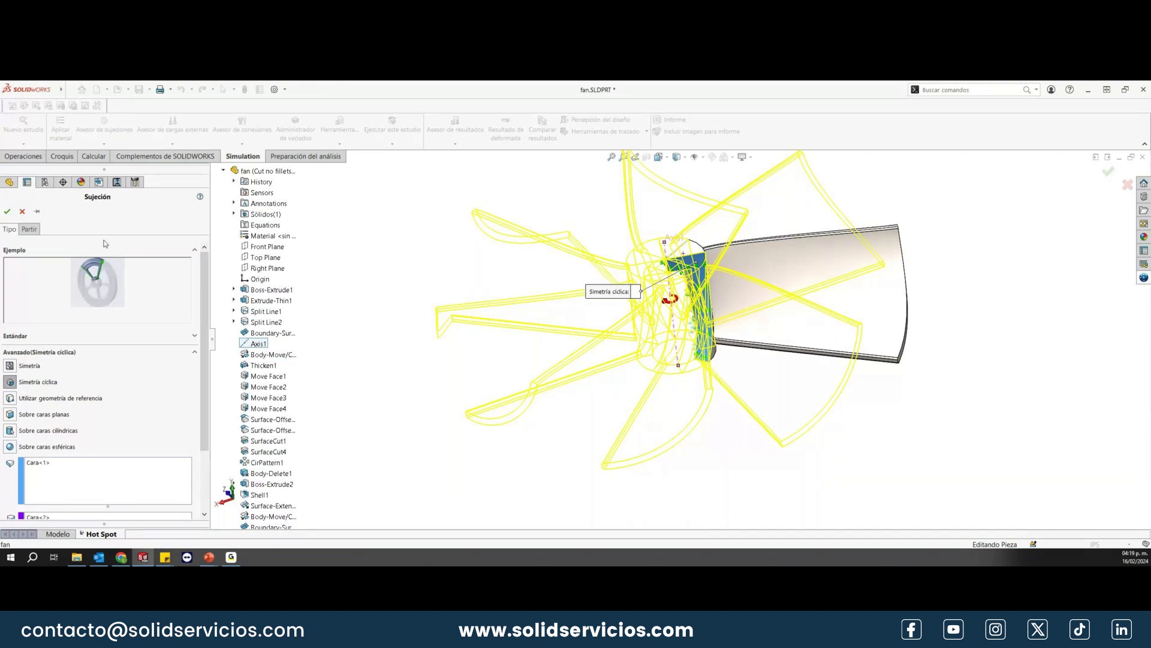
pyautogui.click(8, 212)
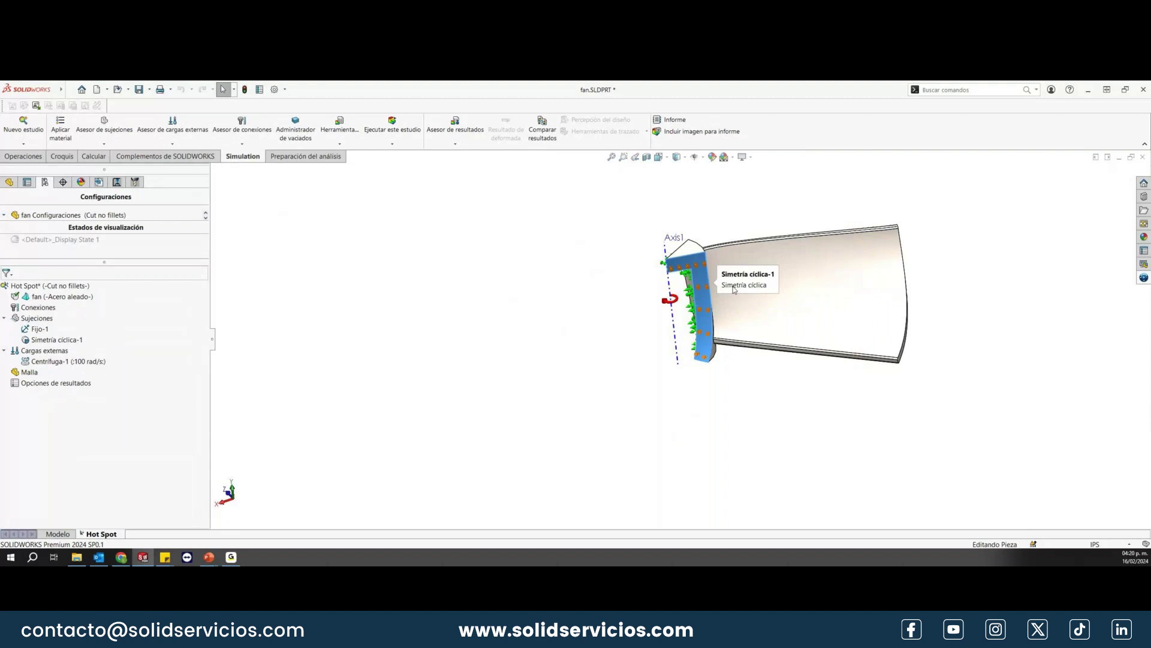
pyautogui.moveTo(734, 291); pyautogui.dragTo(795, 333, button='middle')
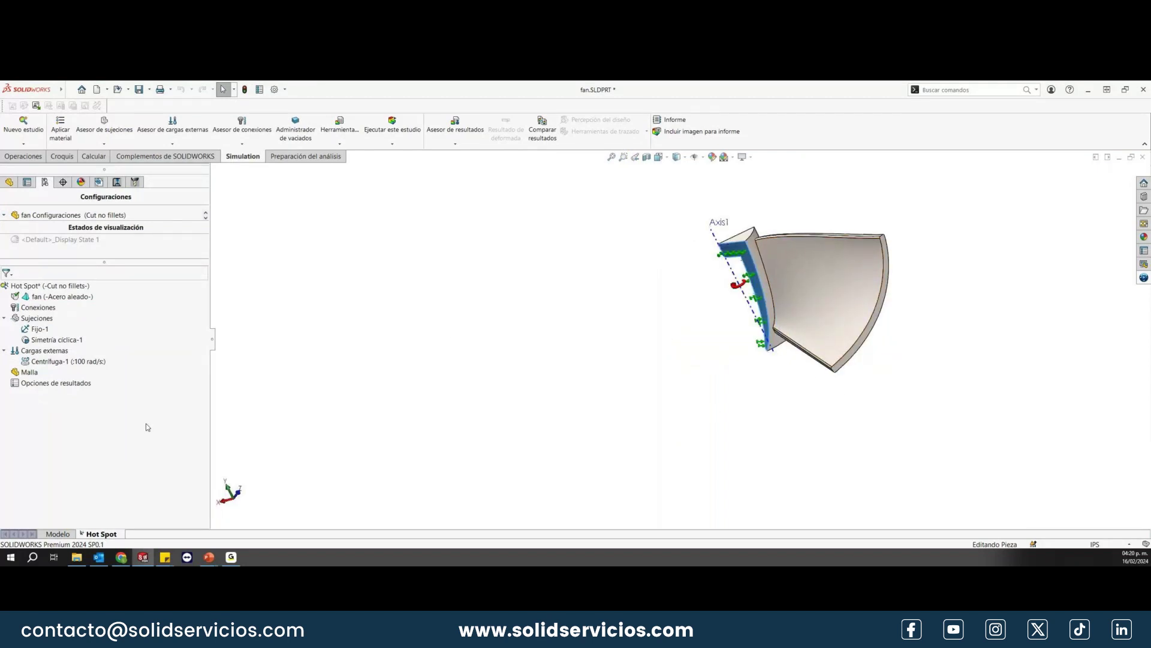
# Step: Mesh the fan segment using a curvature-based mesh
pyautogui.rightClick(27, 372)
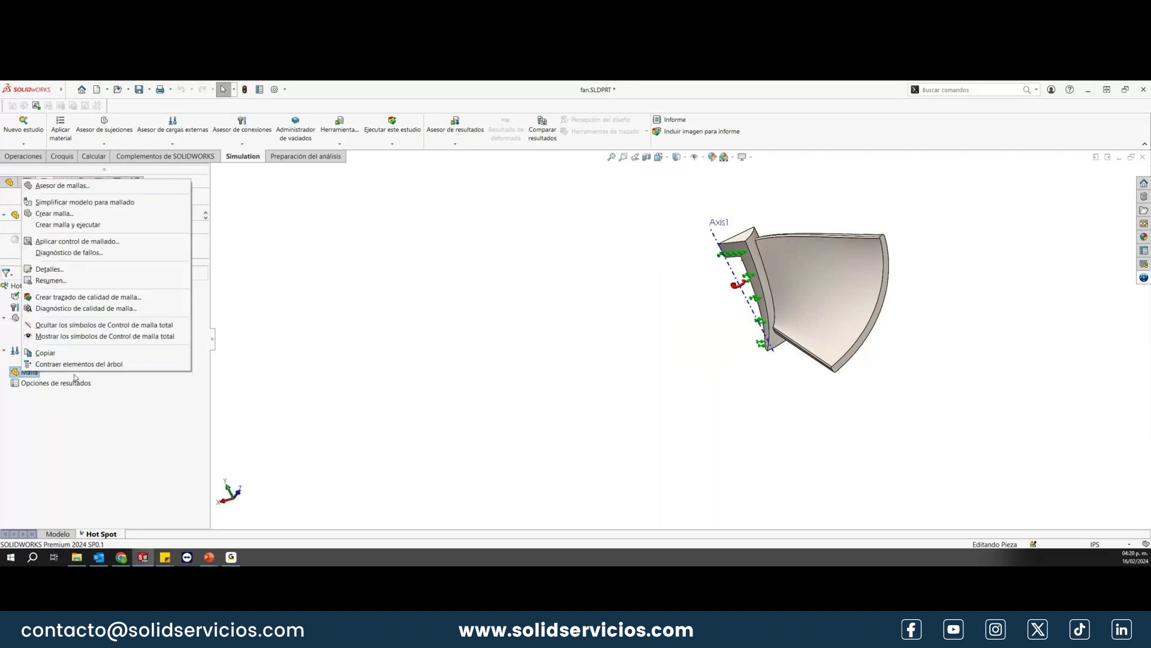
pyautogui.click(63, 215)
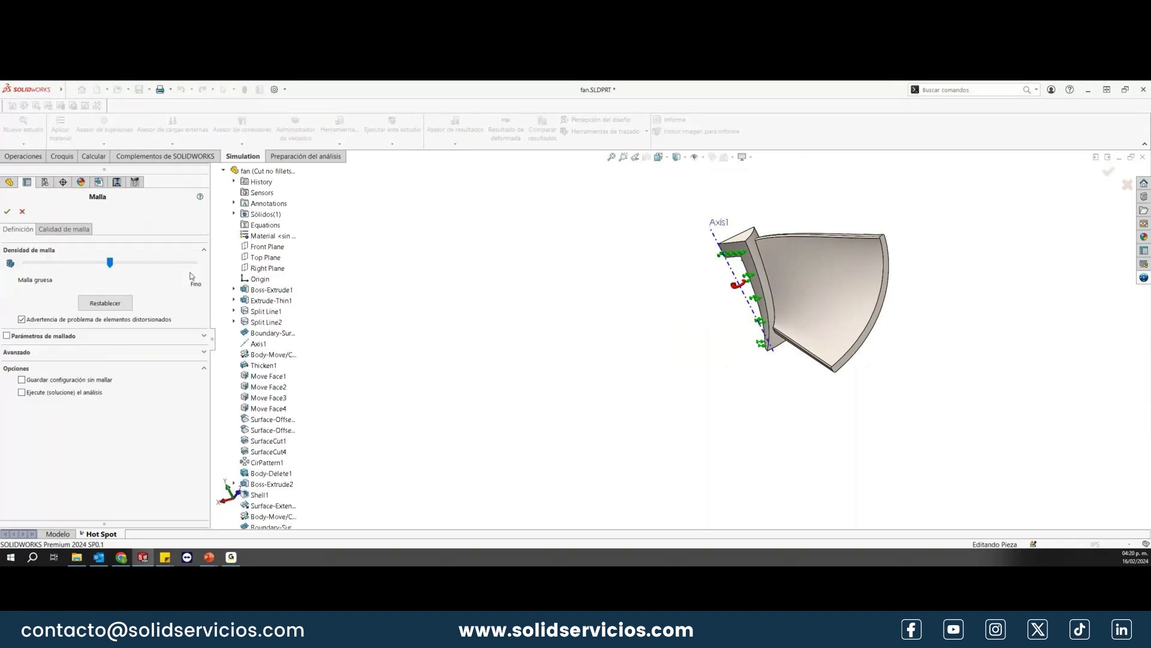
pyautogui.click(6, 336)
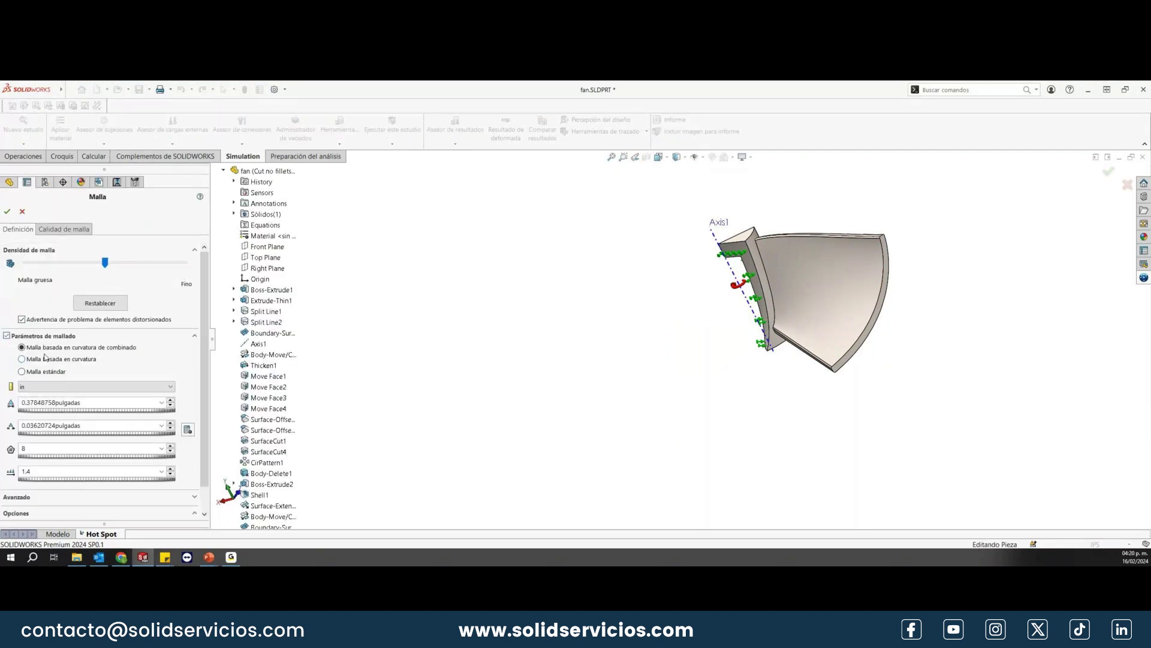
pyautogui.click(24, 360)
pyautogui.scroll(-2, 205, 435)
pyautogui.scroll(2, 206, 436)
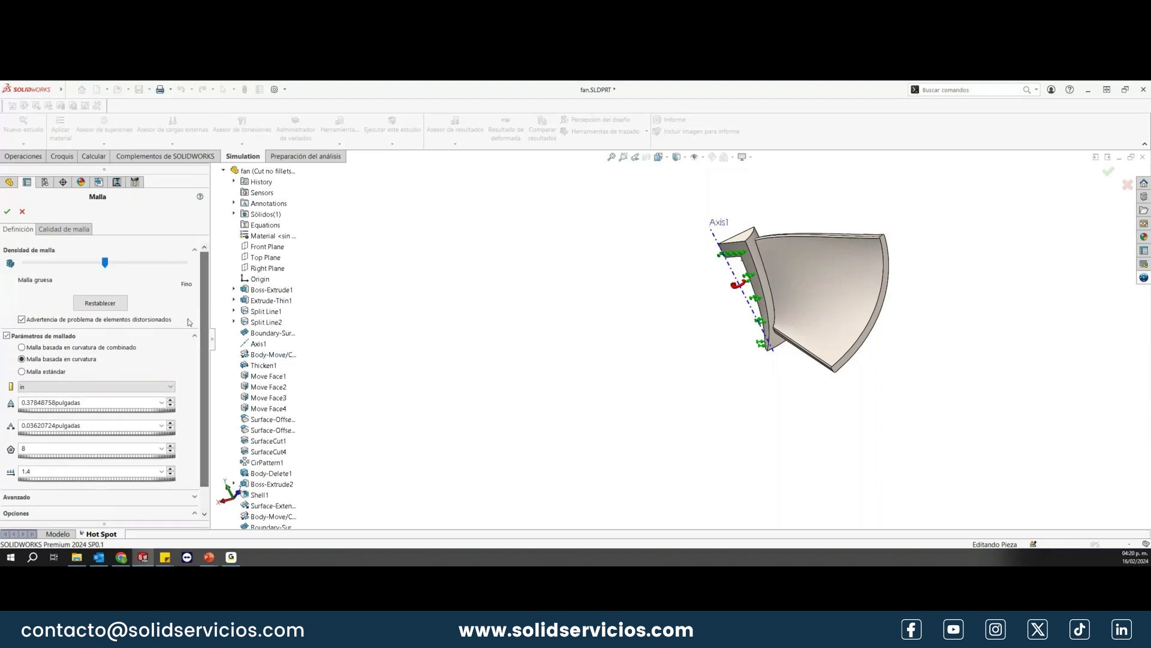
pyautogui.click(9, 211)
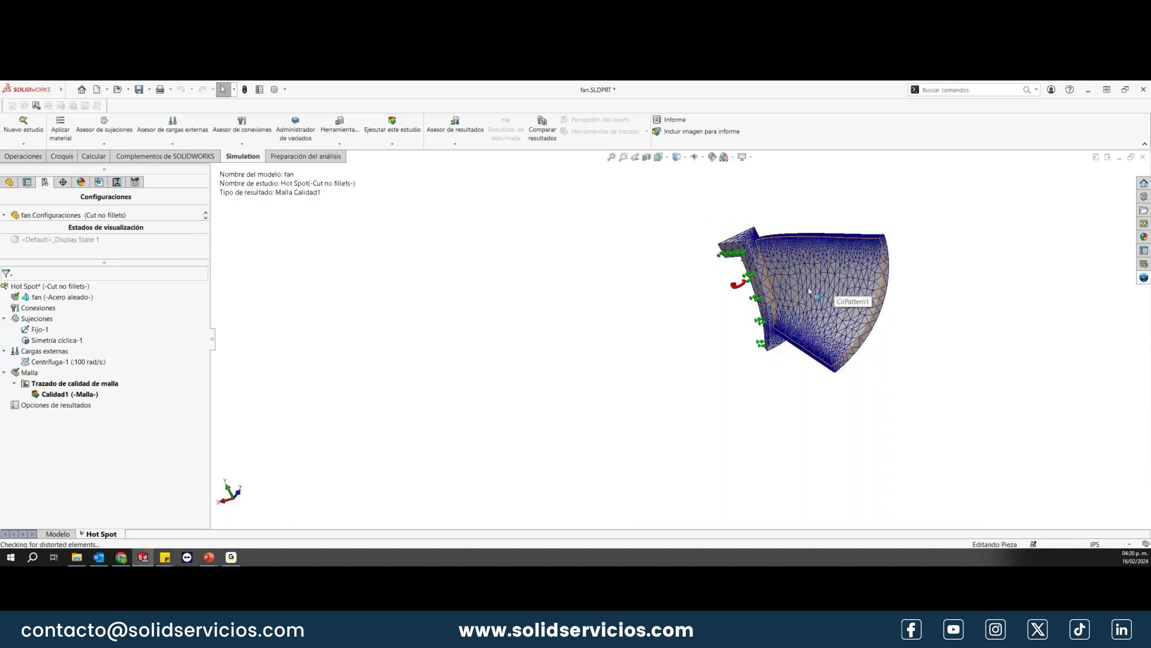
# Step: Zoom in and out to inspect the Calidad1 mesh-quality plot on the segment
pyautogui.moveTo(833, 288); pyautogui.dragTo(808, 277, button='middle')
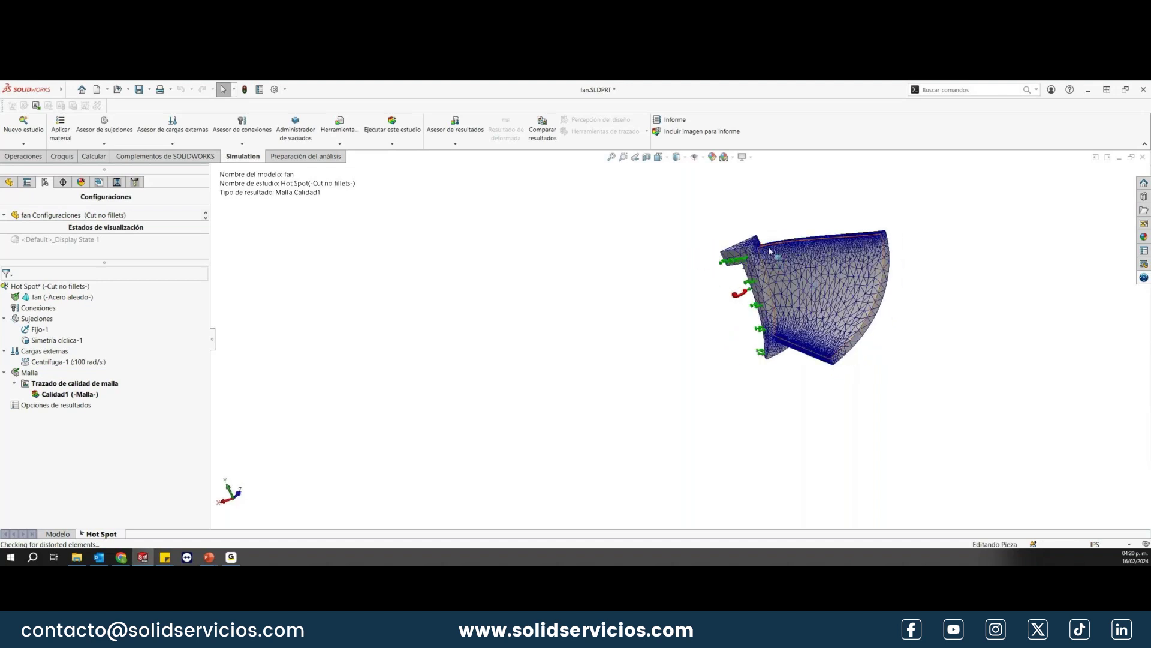
pyautogui.scroll(-2, 791, 269)
pyautogui.scroll(-2, 779, 265)
pyautogui.scroll(-2, 780, 265)
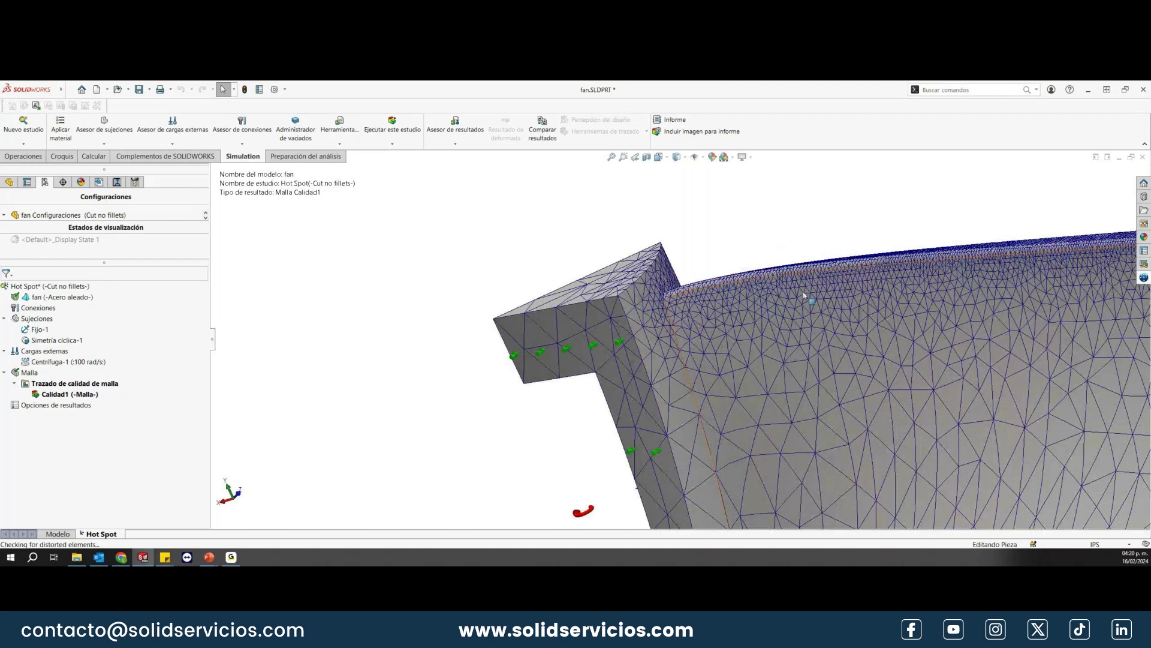
pyautogui.scroll(2, 704, 316)
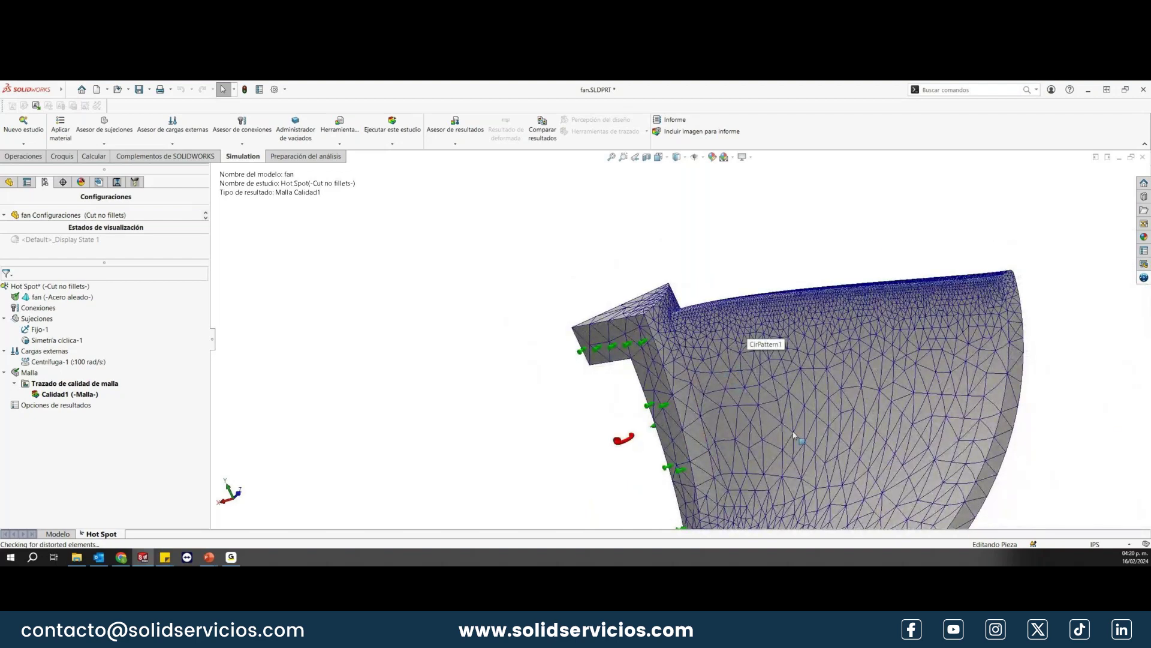
pyautogui.scroll(2, 794, 435)
pyautogui.scroll(1, 815, 429)
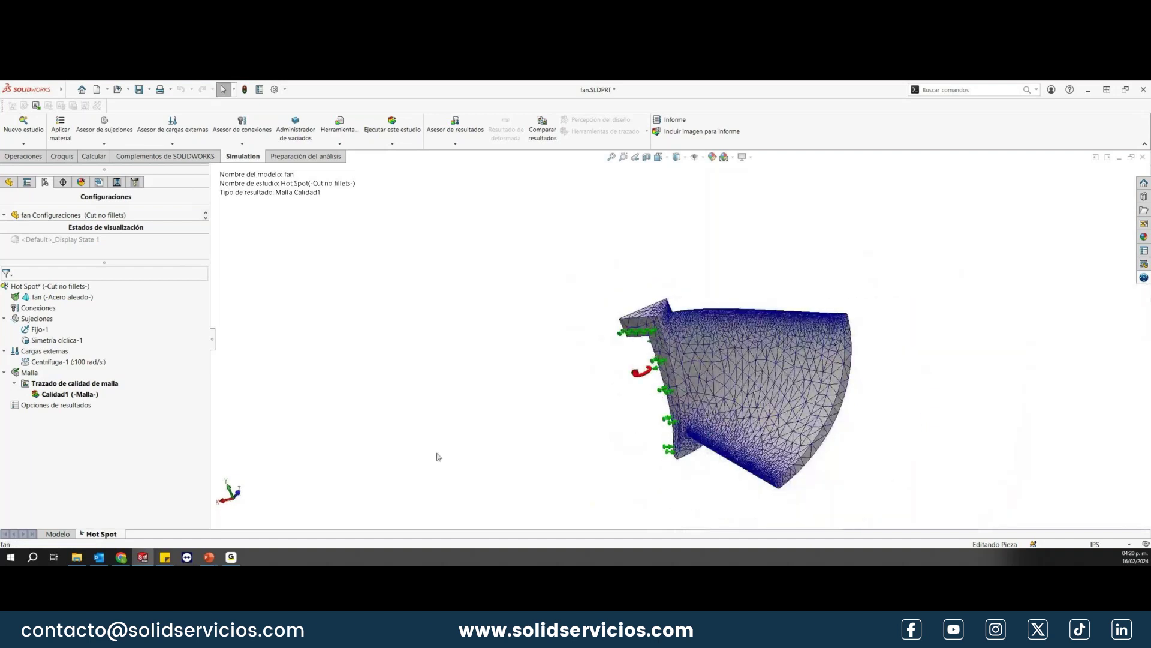
# Step: Run the Hot Spot study and inspect the von Mises plot peaking at 4.054e+07 N/m^2
pyautogui.rightClick(68, 286)
pyautogui.click(92, 293)
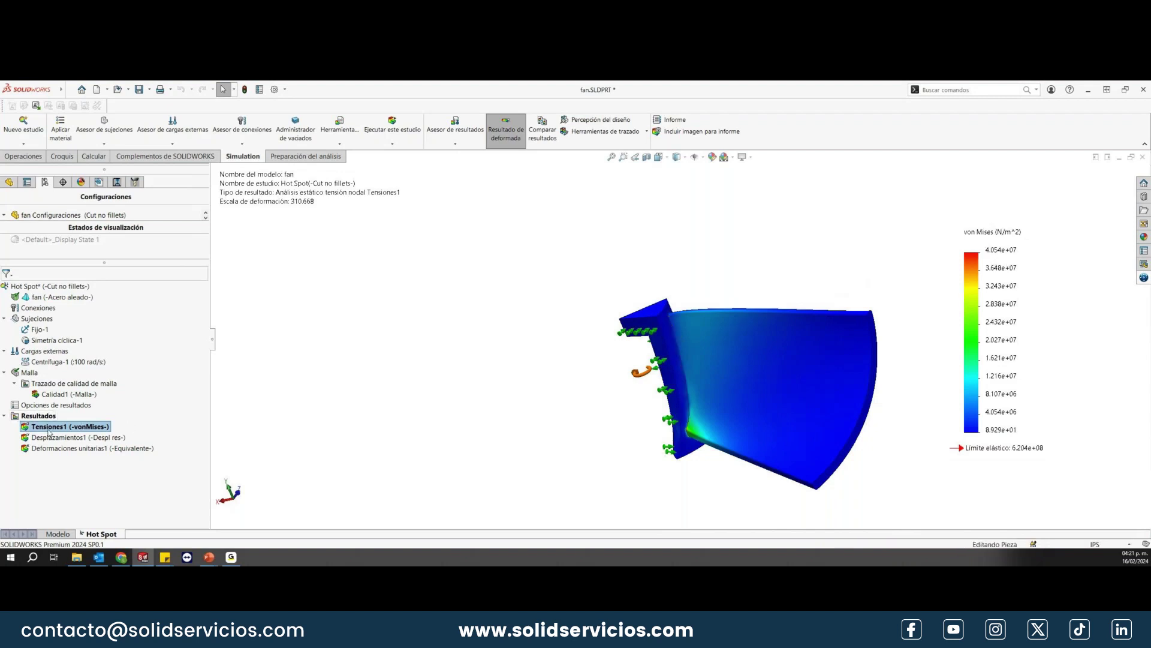
pyautogui.moveTo(760, 441); pyautogui.dragTo(690, 434, button='middle')
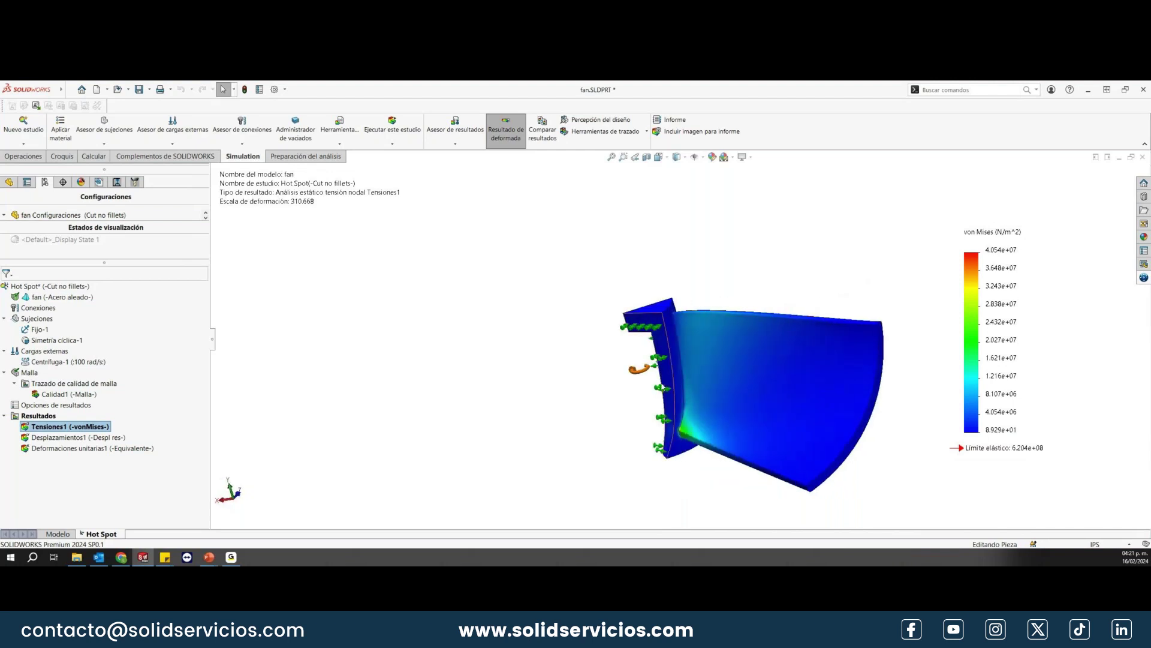
# Step: Run the stress hot spot diagnostic at sensitivity factor 25 and acknowledge the detected hot spots
pyautogui.rightClick(38, 416)
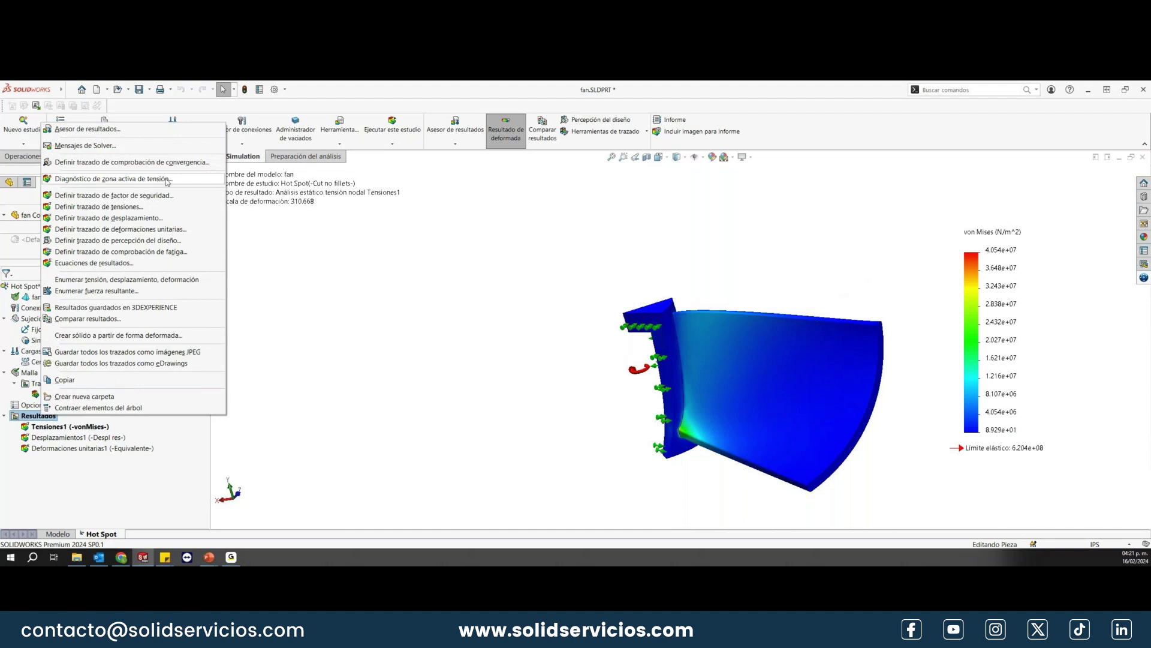
pyautogui.click(167, 180)
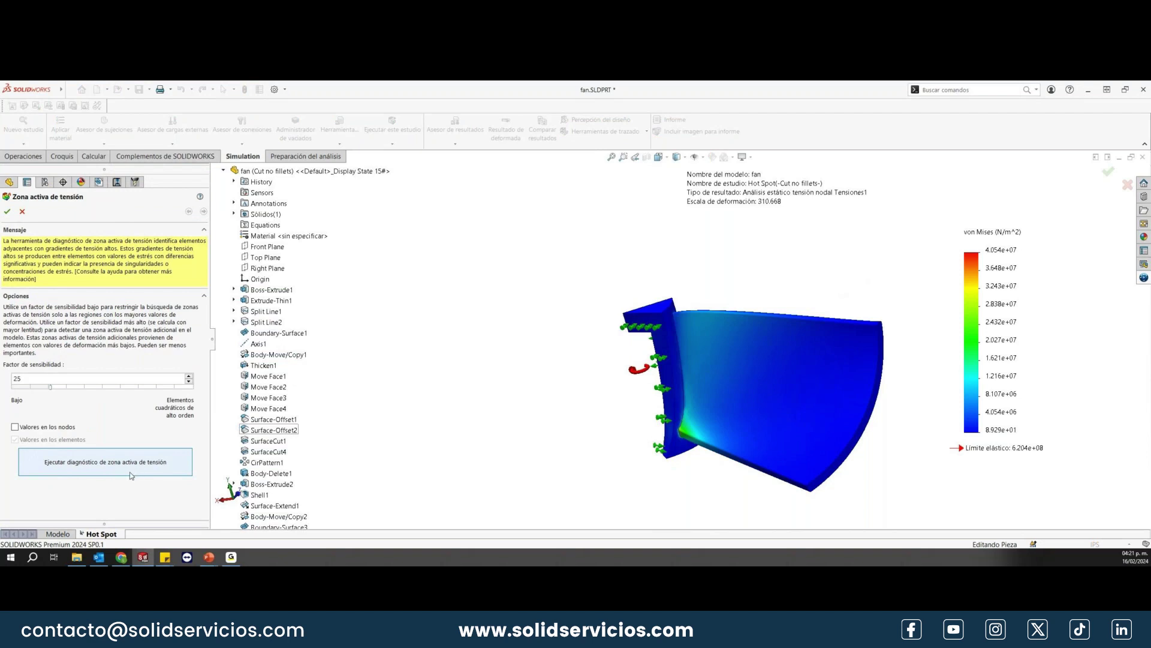
pyautogui.click(145, 466)
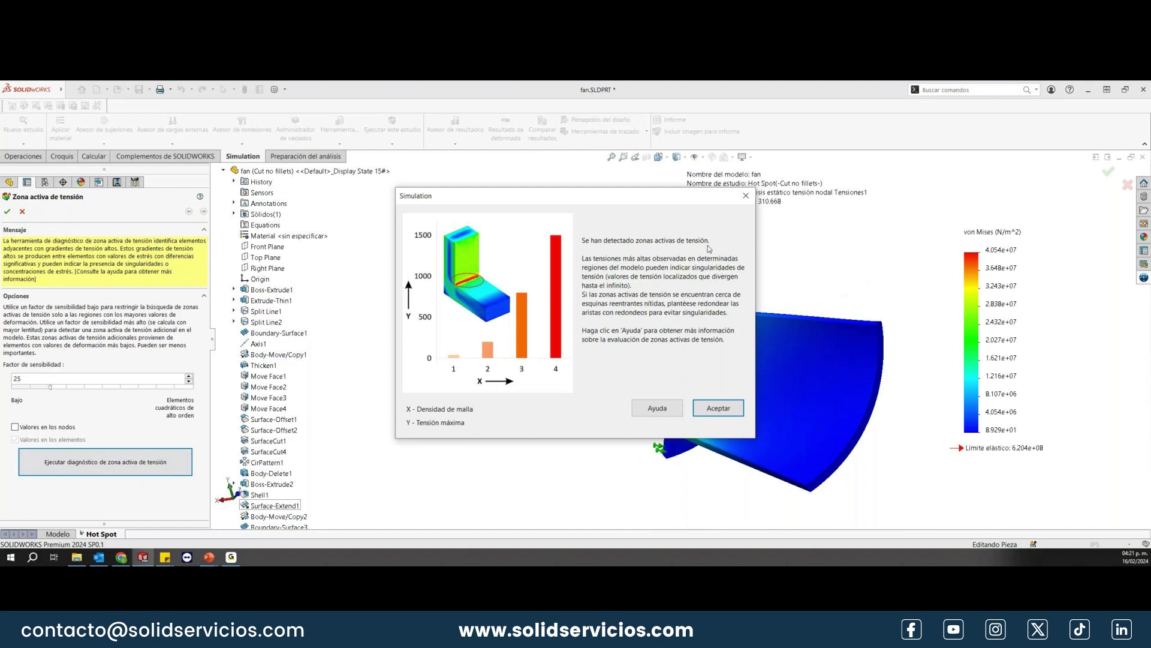
pyautogui.click(723, 409)
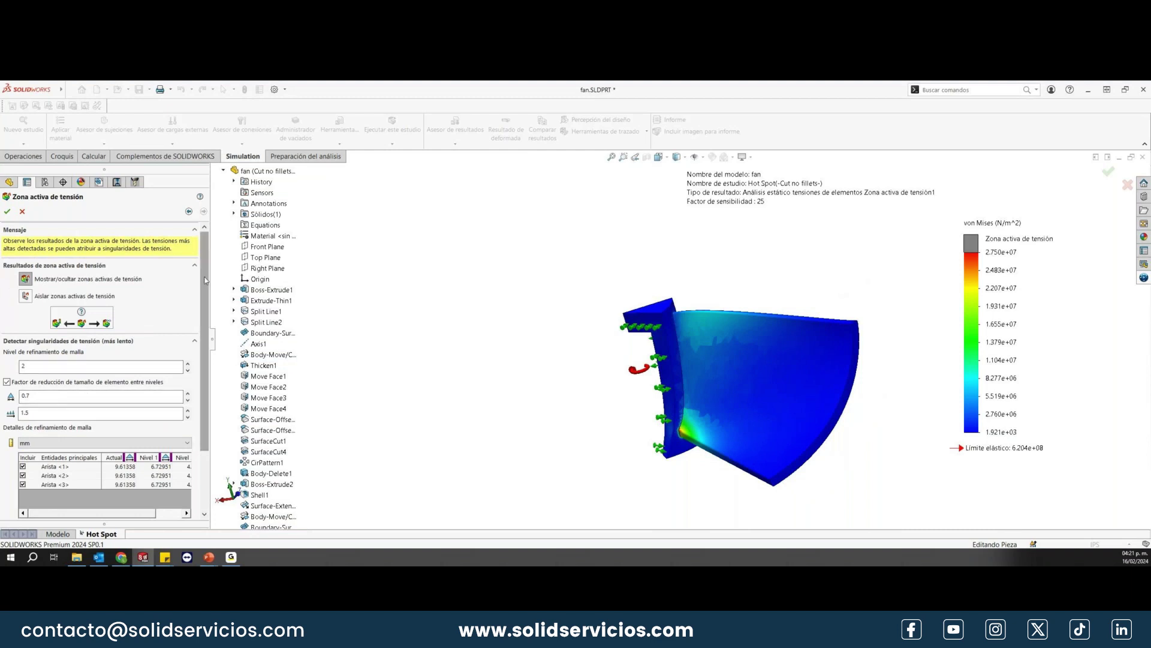
# Step: Set refinement level 3 and reduction factors 0.3 and 1.2, then run the singularity diagnosis
pyautogui.scroll(-3, 205, 280)
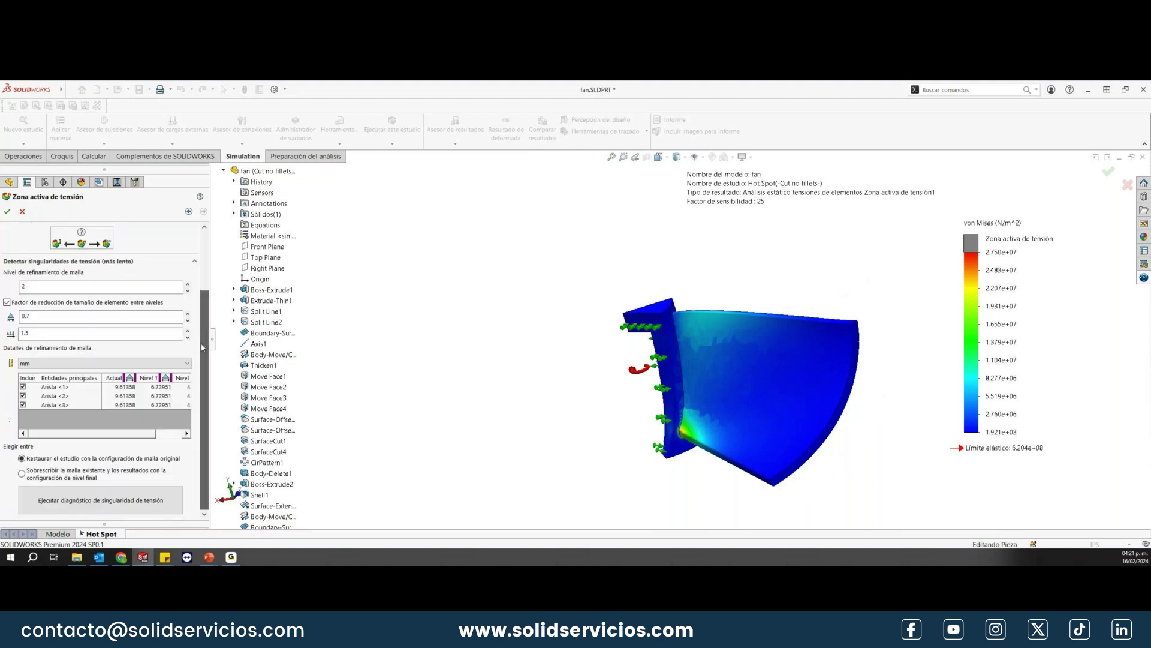
pyautogui.click(187, 284)
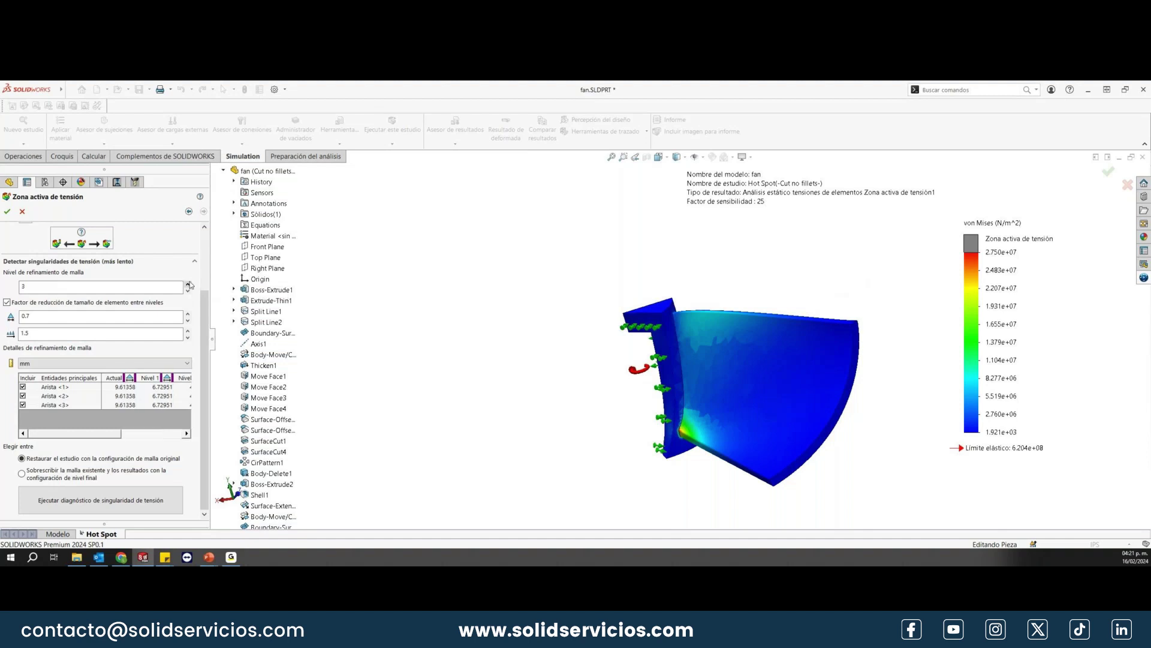
pyautogui.scroll(2, 203, 358)
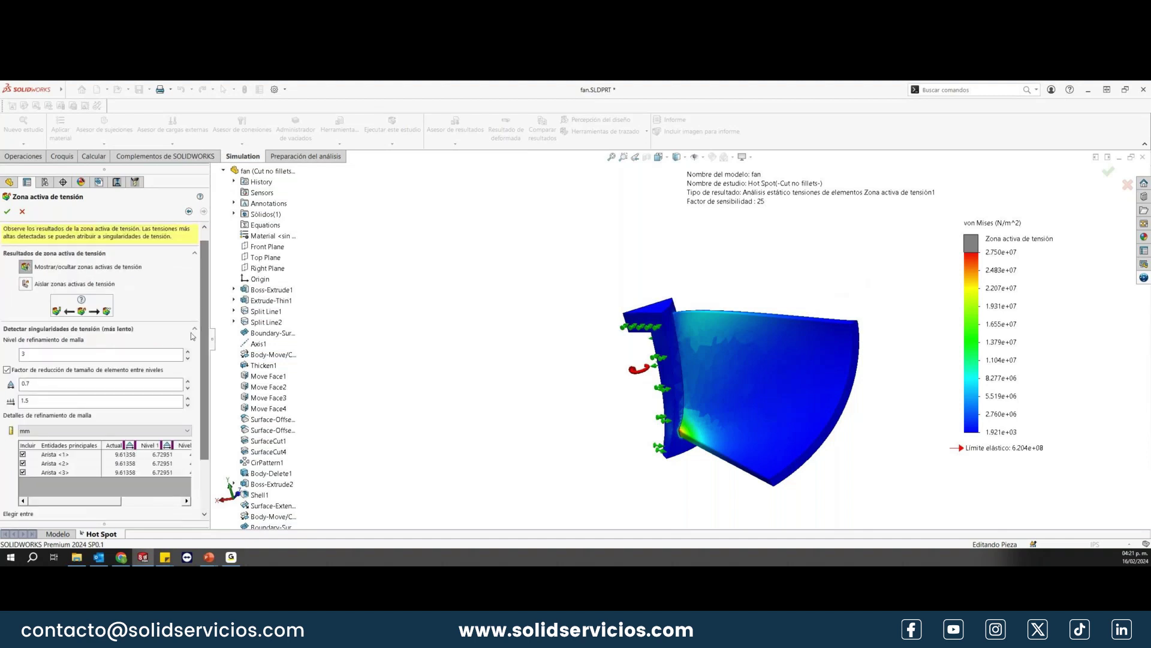
pyautogui.click(126, 385)
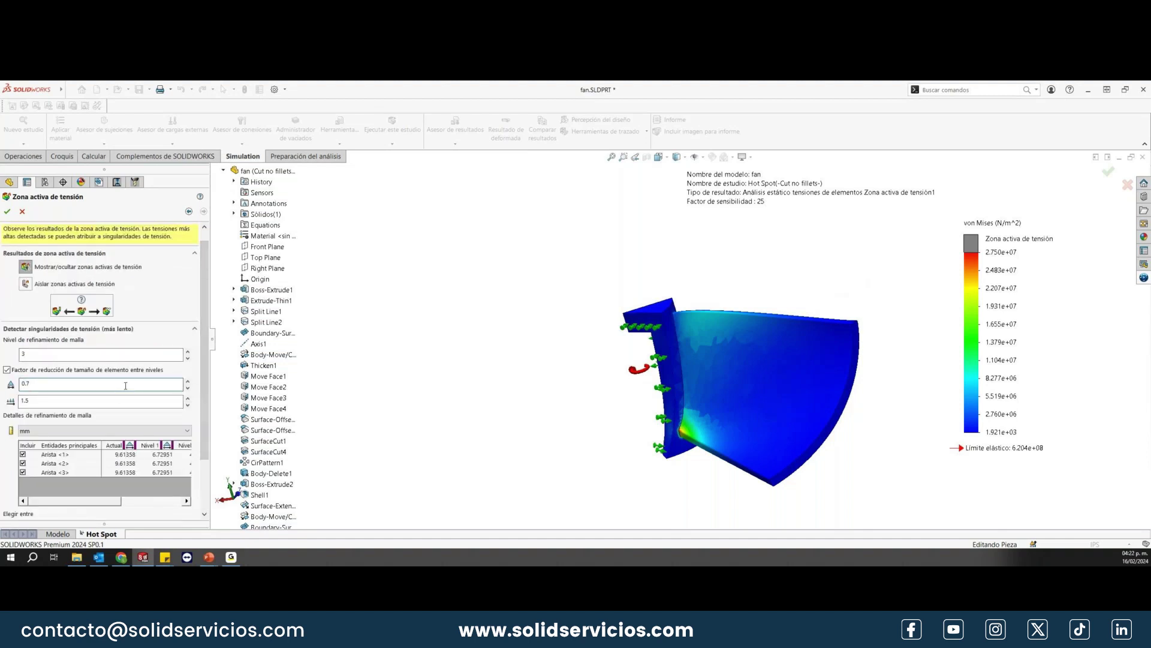
pyautogui.write('0.3')
pyautogui.click(50, 399)
pyautogui.moveTo(206, 361); pyautogui.dragTo(203, 411)
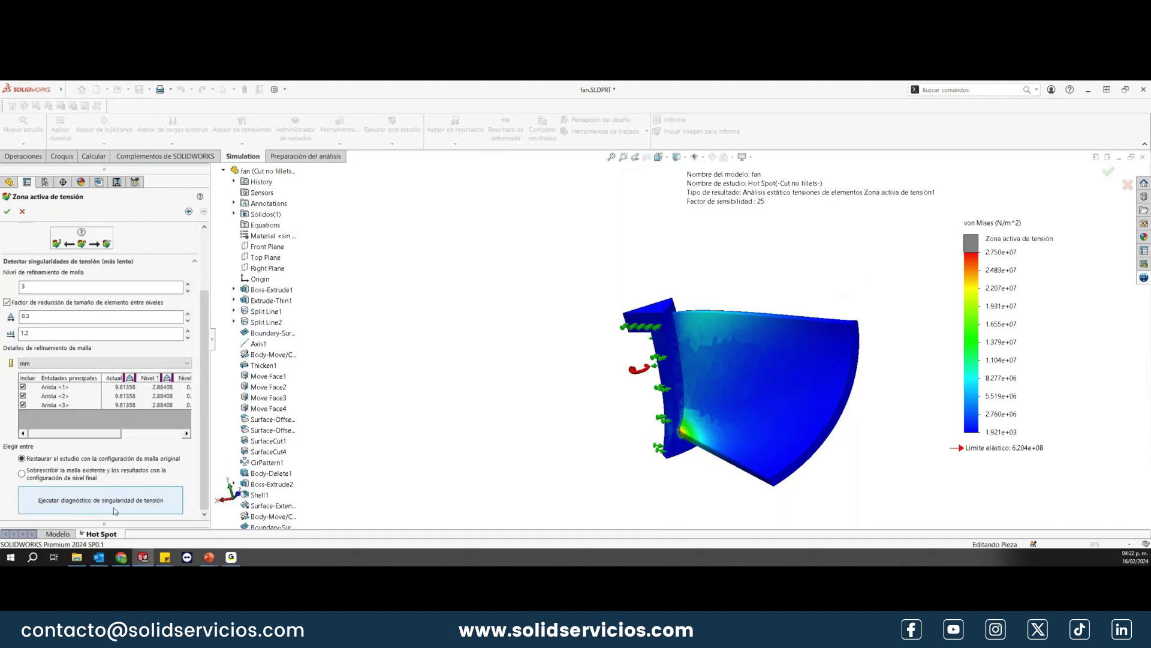
pyautogui.click(115, 511)
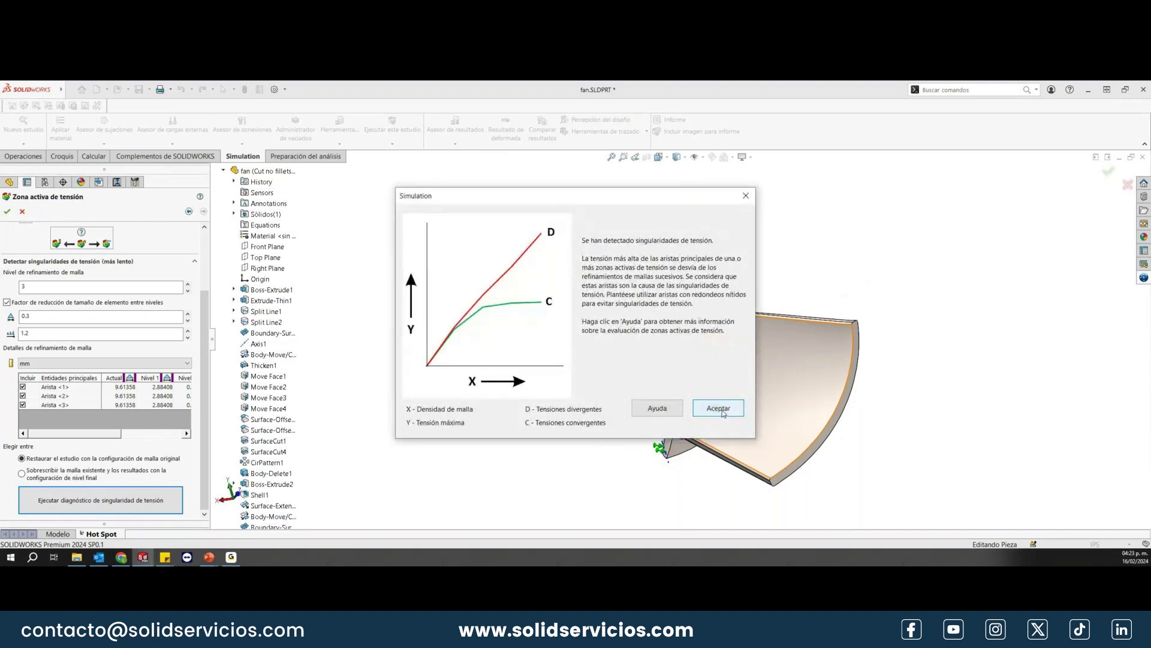
# Step: Dismiss the singularity message and review the three edges' convergence graph before closing it
pyautogui.click(718, 408)
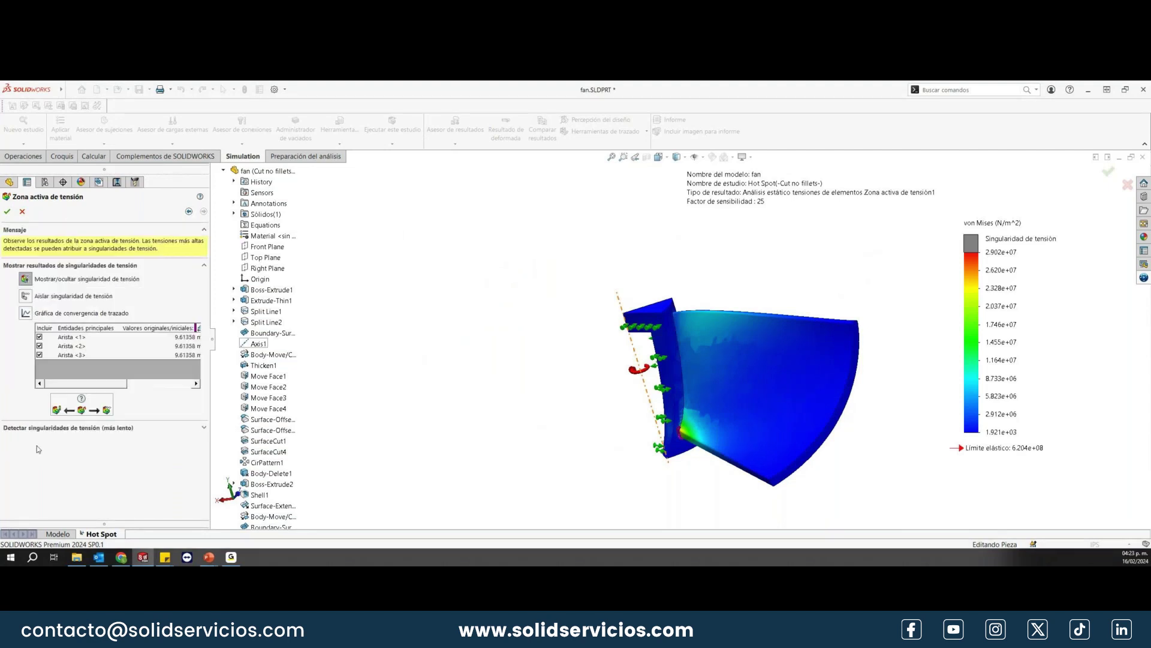
pyautogui.click(26, 312)
pyautogui.moveTo(356, 133); pyautogui.dragTo(407, 146)
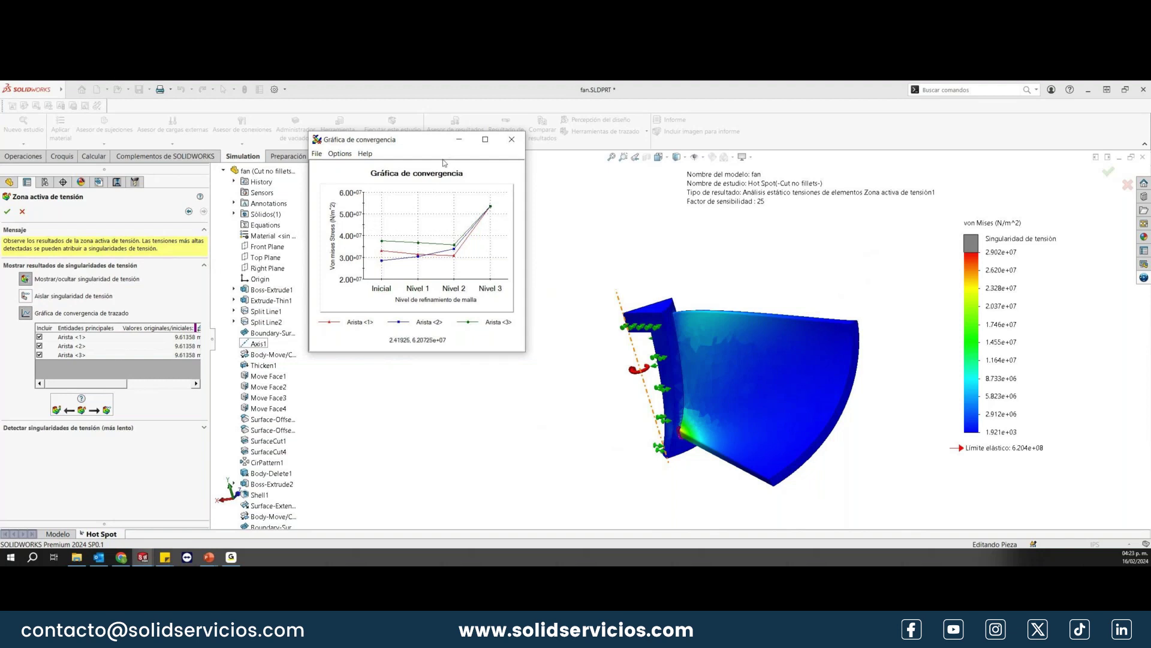
pyautogui.click(459, 139)
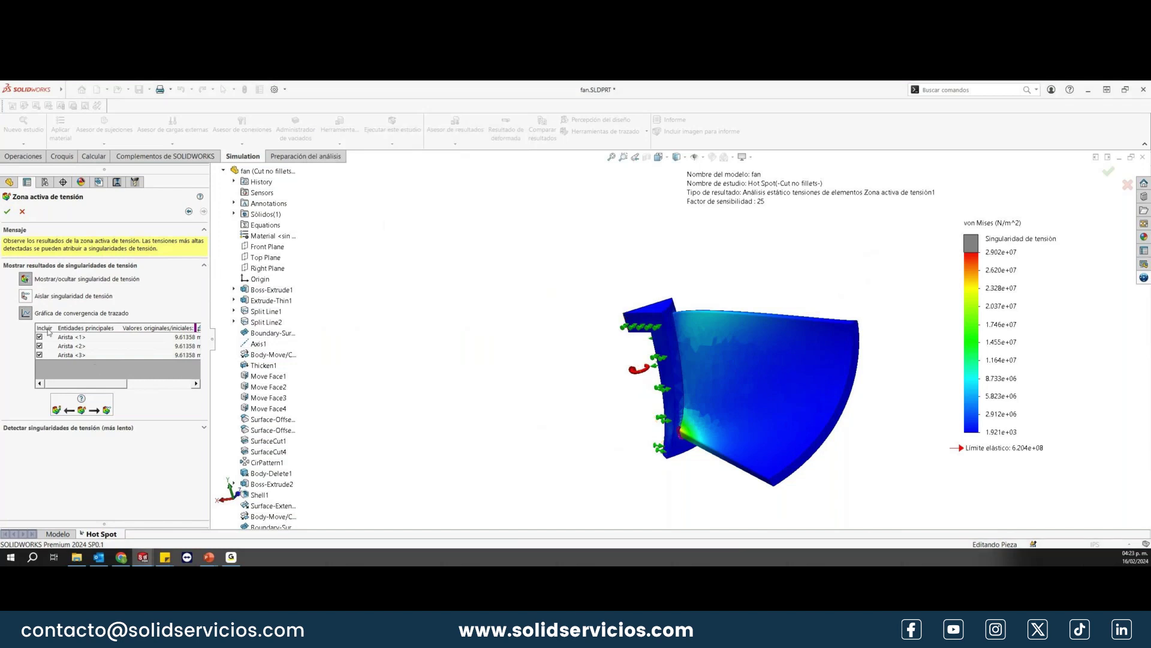
# Step: Highlight singular edges Arista <1>, <2> and <3> on the fan blade
pyautogui.click(80, 339)
pyautogui.scroll(-3, 677, 420)
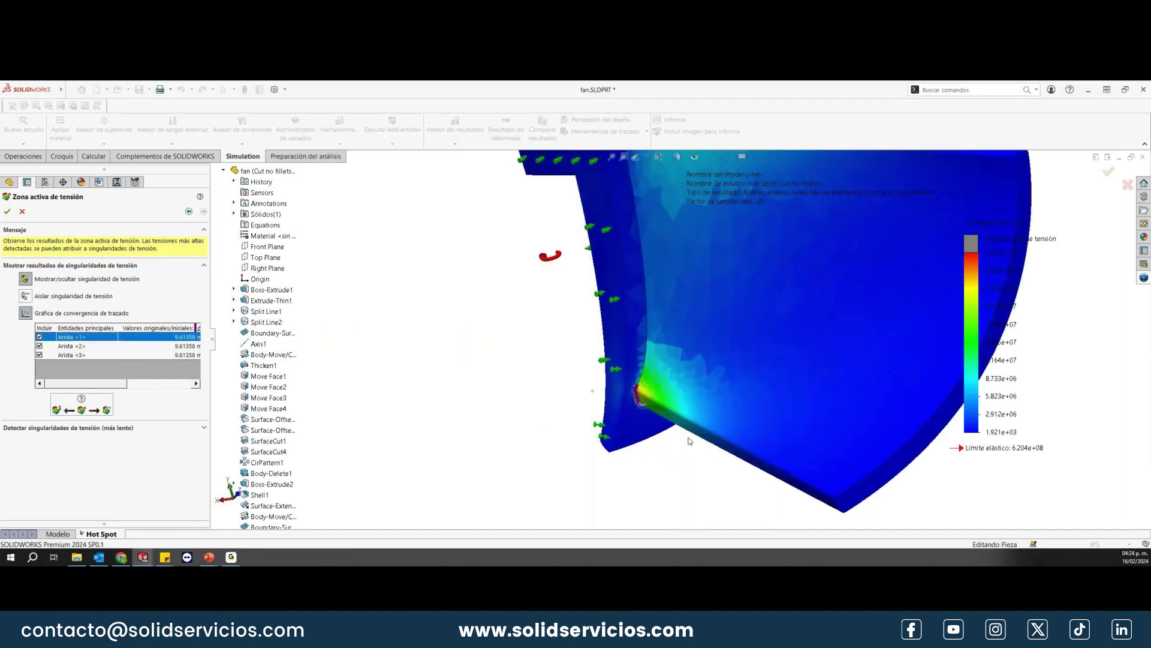
pyautogui.scroll(-3, 658, 394)
pyautogui.moveTo(658, 378); pyautogui.dragTo(657, 367, button='middle')
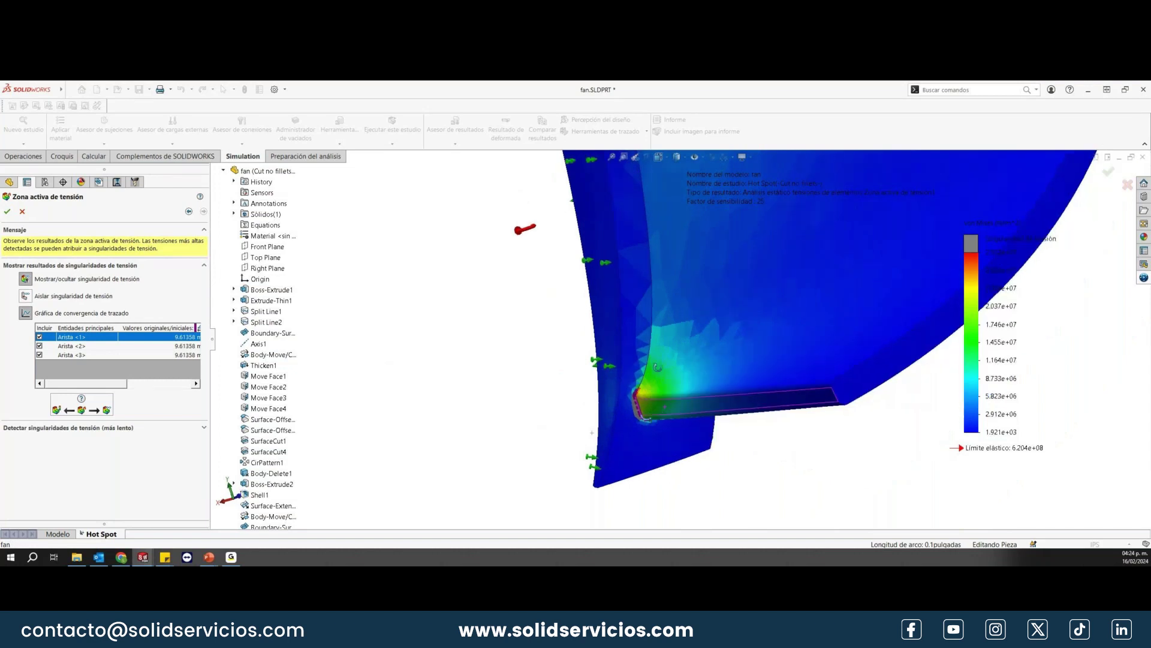
pyautogui.scroll(-2, 649, 421)
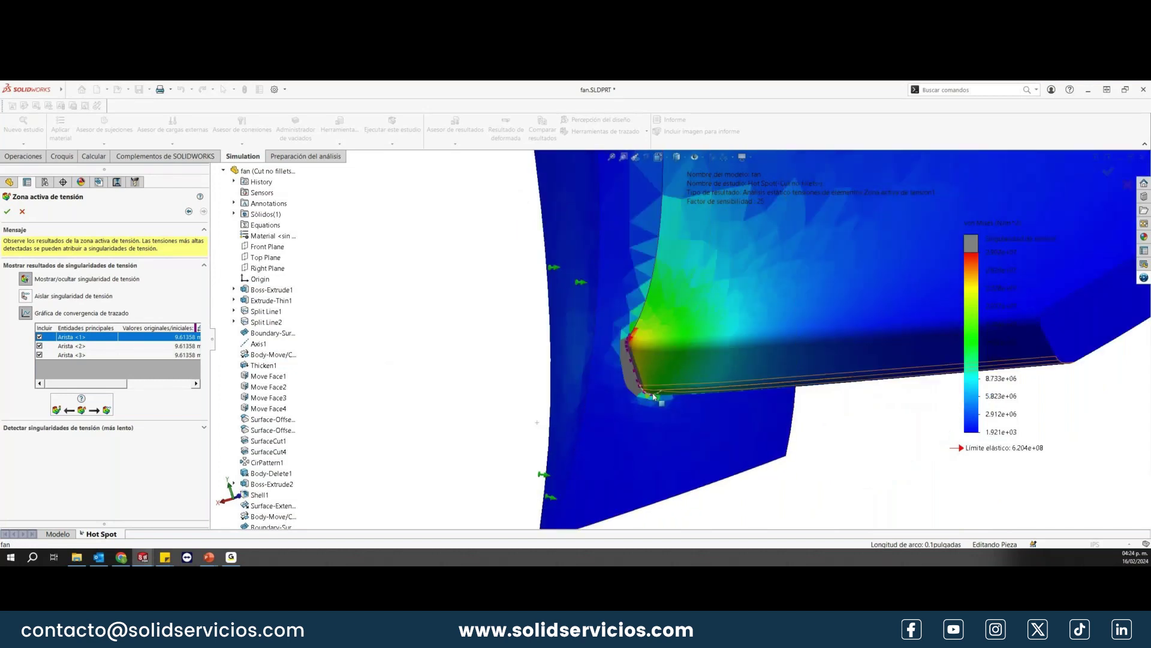
pyautogui.click(72, 346)
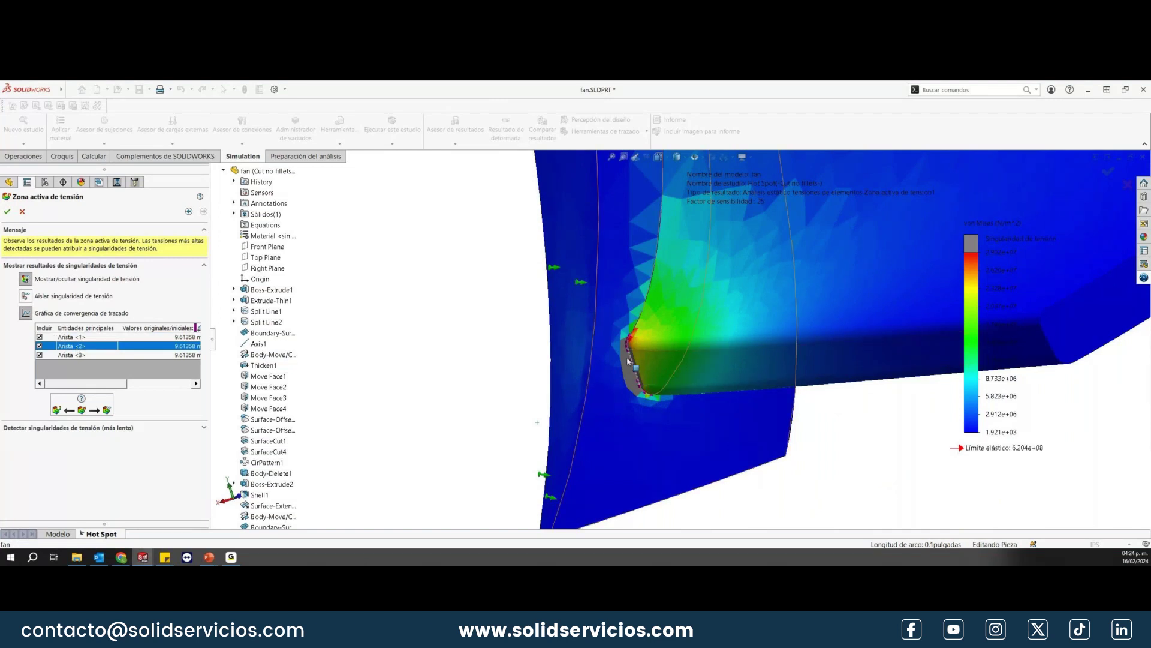
pyautogui.click(77, 356)
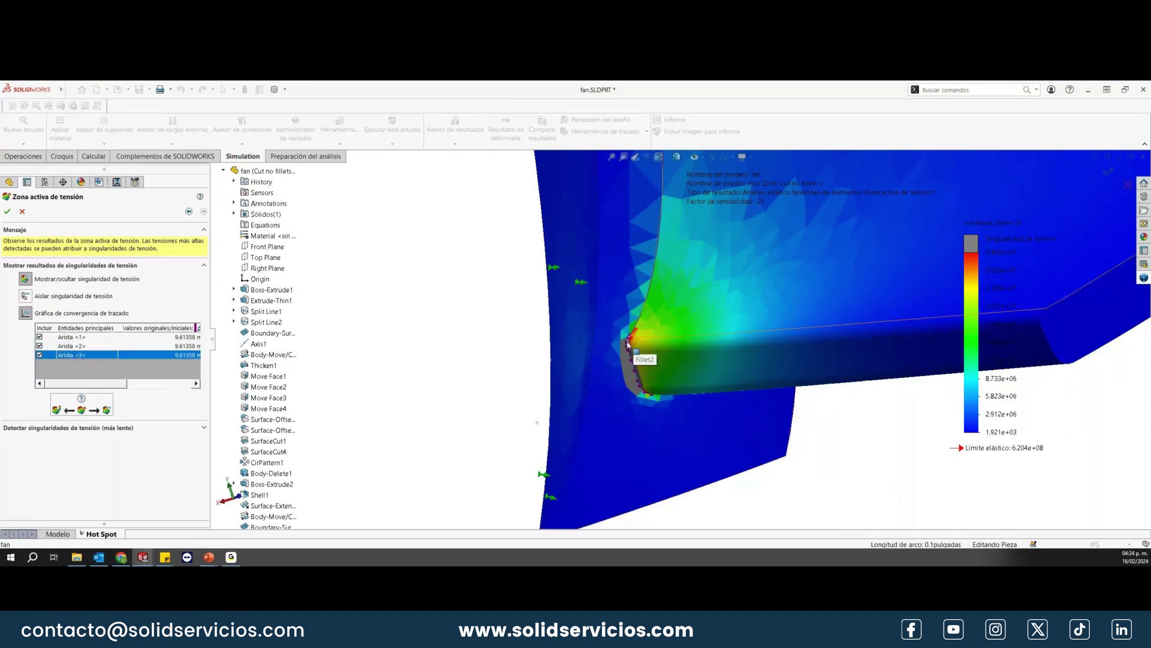
# Step: Isolate the stress singularity elements, inspect them around the blade, and accept the hot spot tool
pyautogui.click(26, 297)
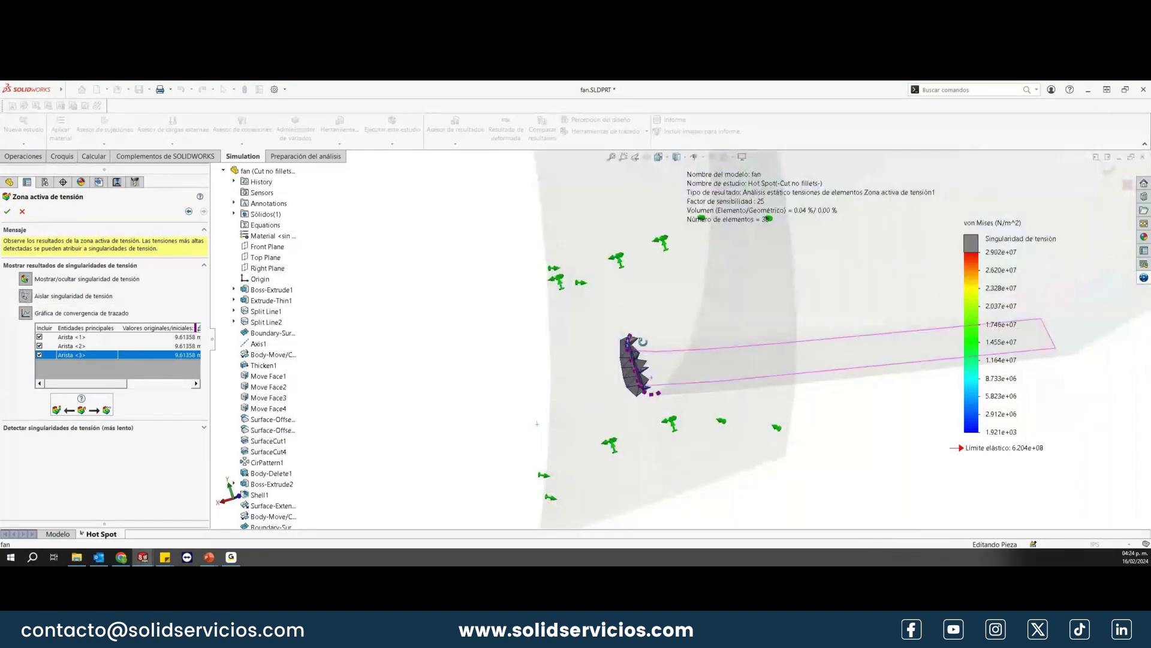
pyautogui.scroll(-3, 664, 385)
pyautogui.scroll(-3, 659, 395)
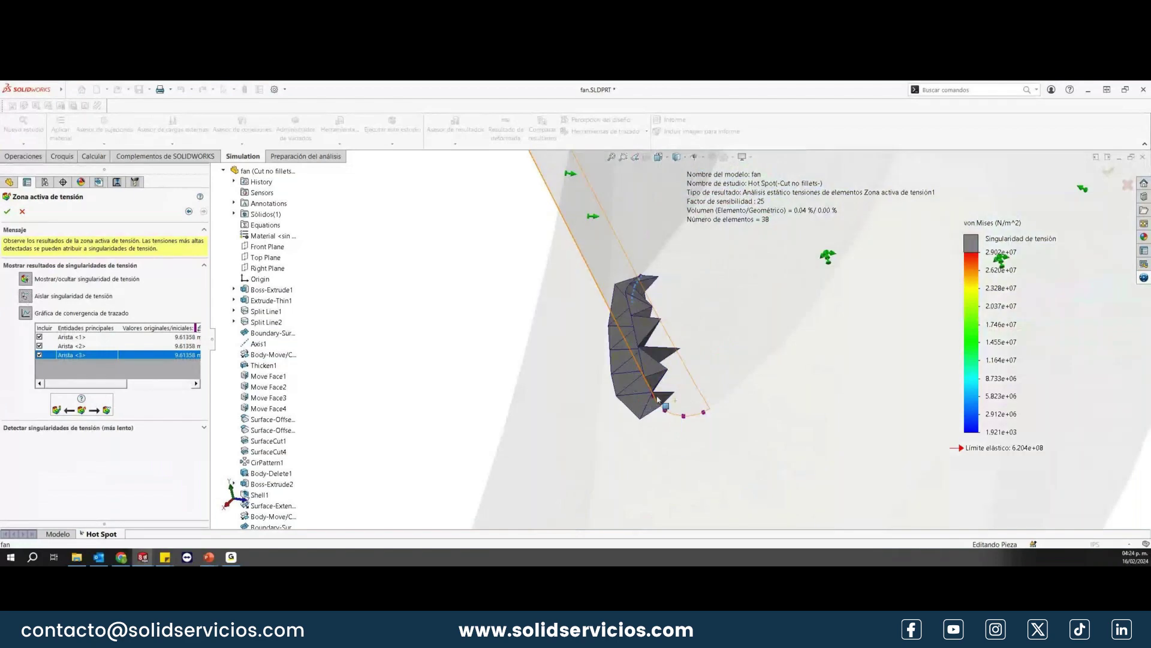
pyautogui.moveTo(658, 399)
pyautogui.mouseDown(button='middle')
pyautogui.moveTo(616, 297)
pyautogui.moveTo(635, 297)
pyautogui.moveTo(623, 282)
pyautogui.moveTo(740, 307)
pyautogui.moveTo(729, 309)
pyautogui.mouseUp(button='middle')
pyautogui.scroll(3, 647, 313)
pyautogui.scroll(-5, 610, 368)
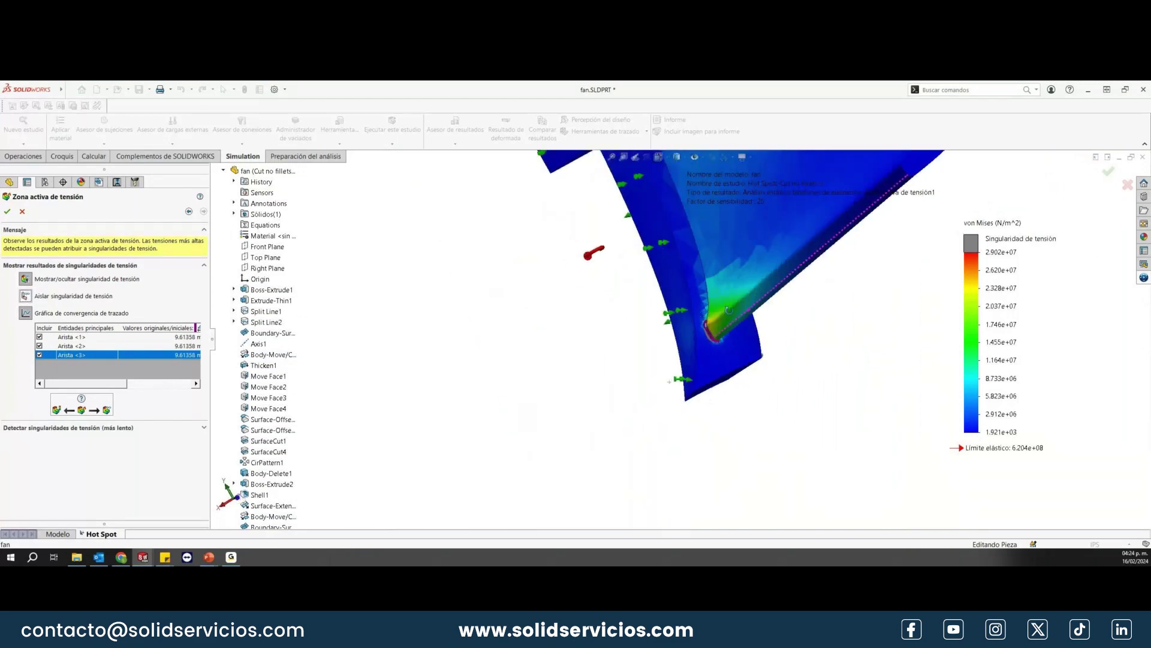
pyautogui.scroll(5, 722, 306)
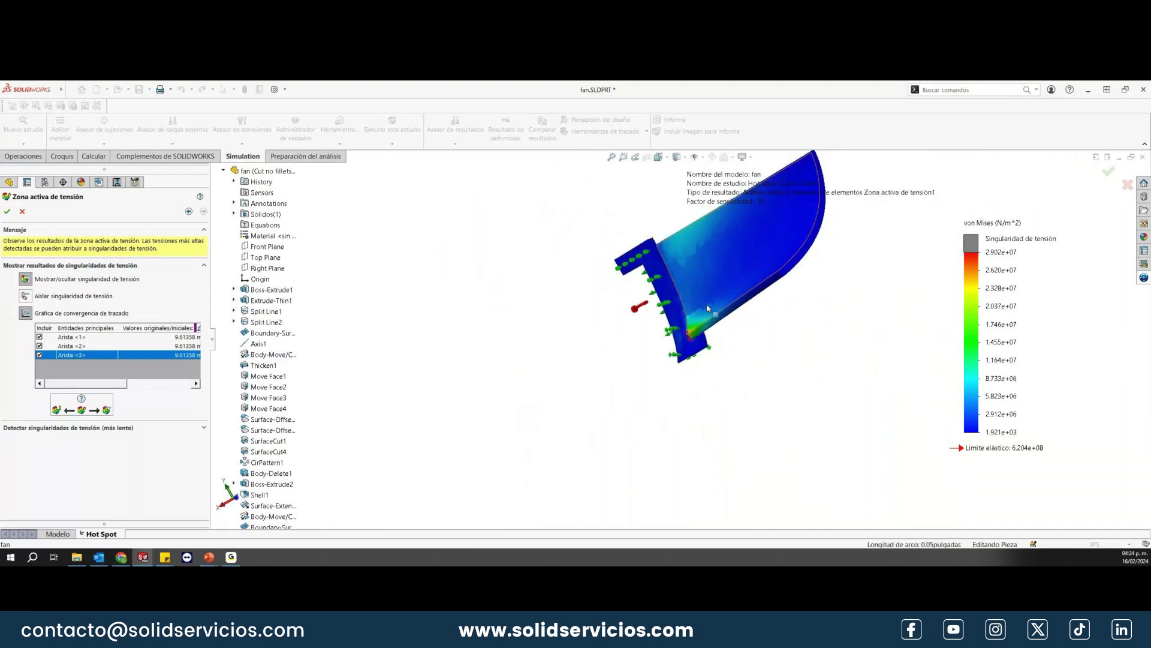
pyautogui.moveTo(707, 308); pyautogui.dragTo(684, 325, button='middle')
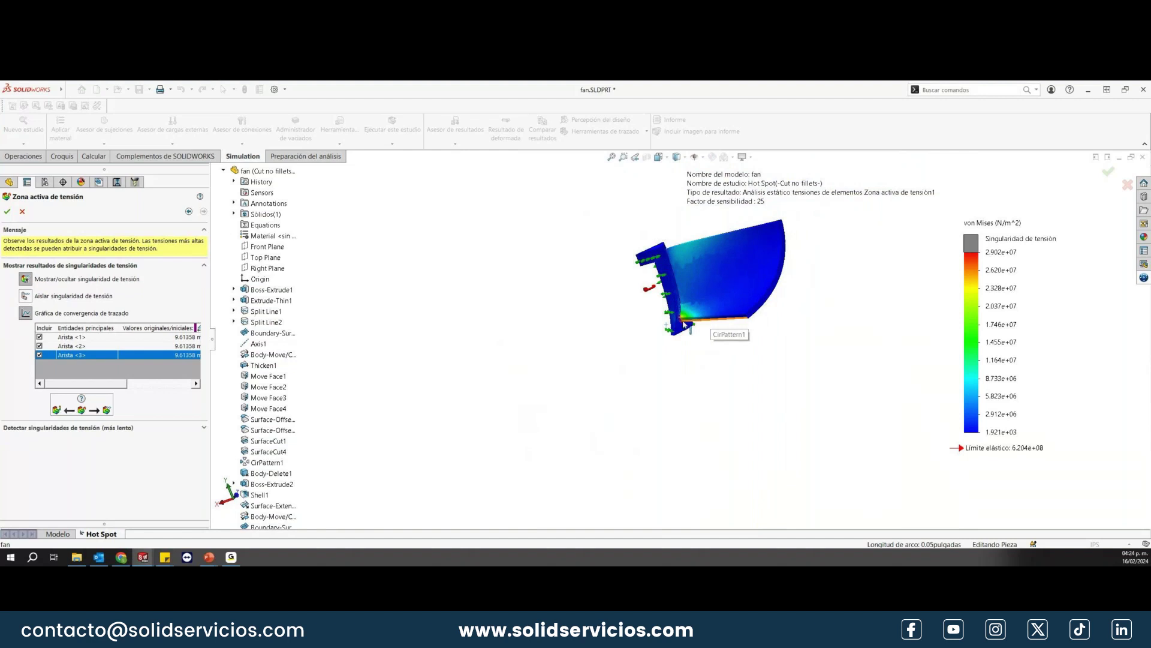
pyautogui.scroll(-1, 684, 324)
pyautogui.scroll(-1, 702, 325)
pyautogui.scroll(-1, 713, 326)
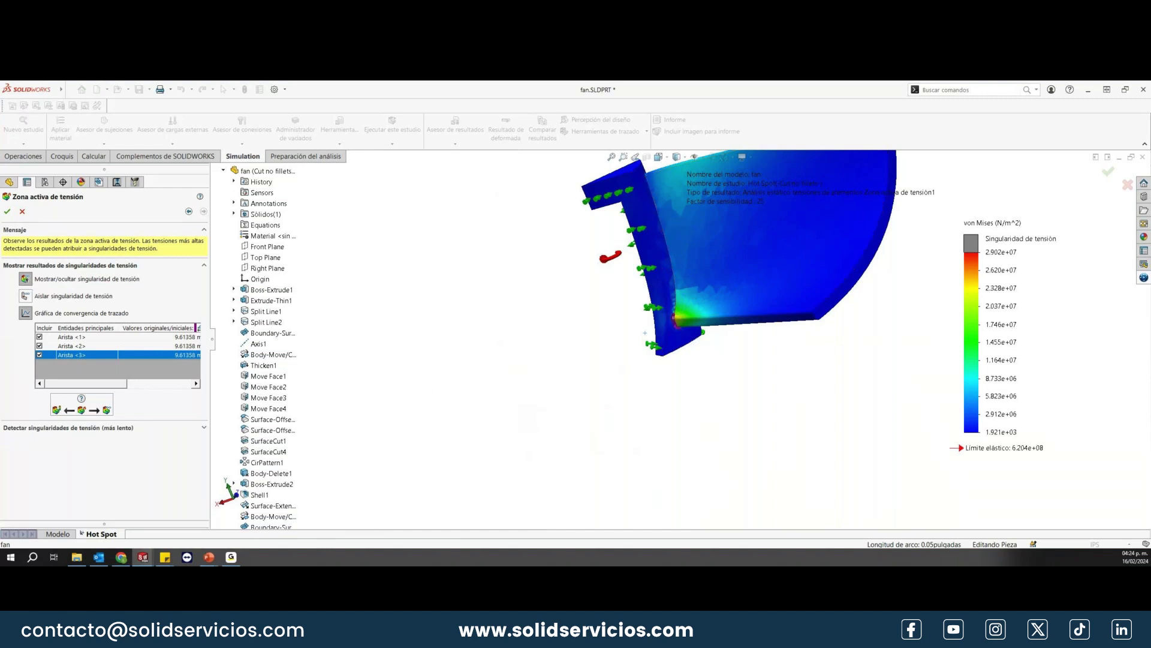
pyautogui.click(8, 212)
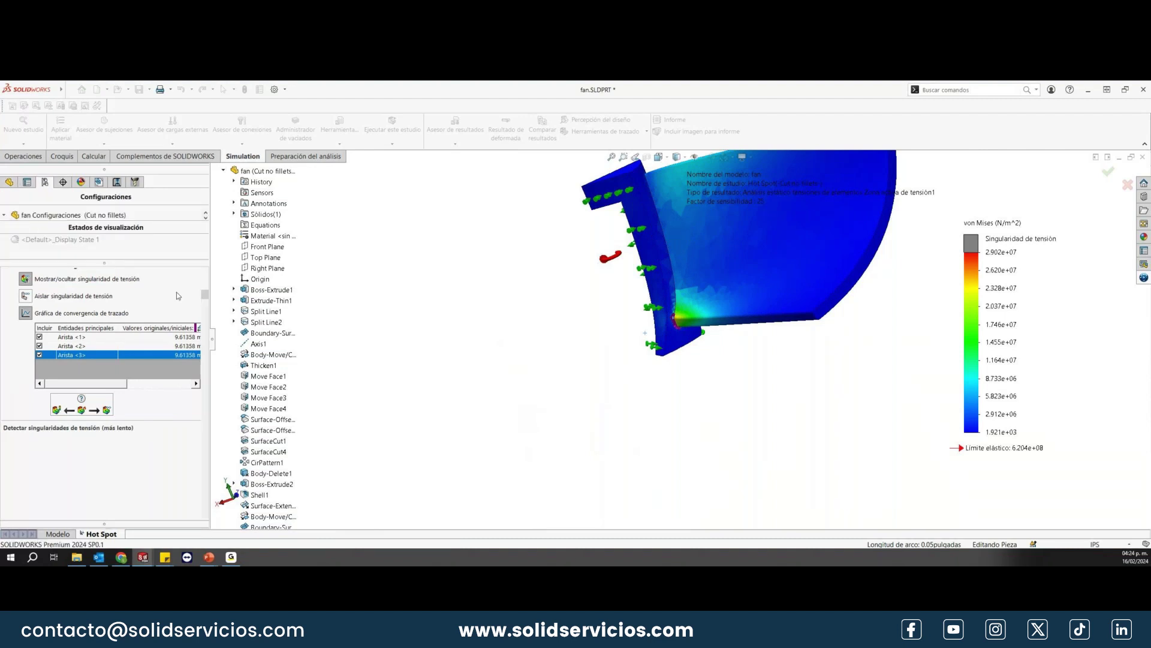
# Step: Copy the Hot Spot study as 'H-Adaptativo' using the Cut configuration
pyautogui.rightClick(78, 534)
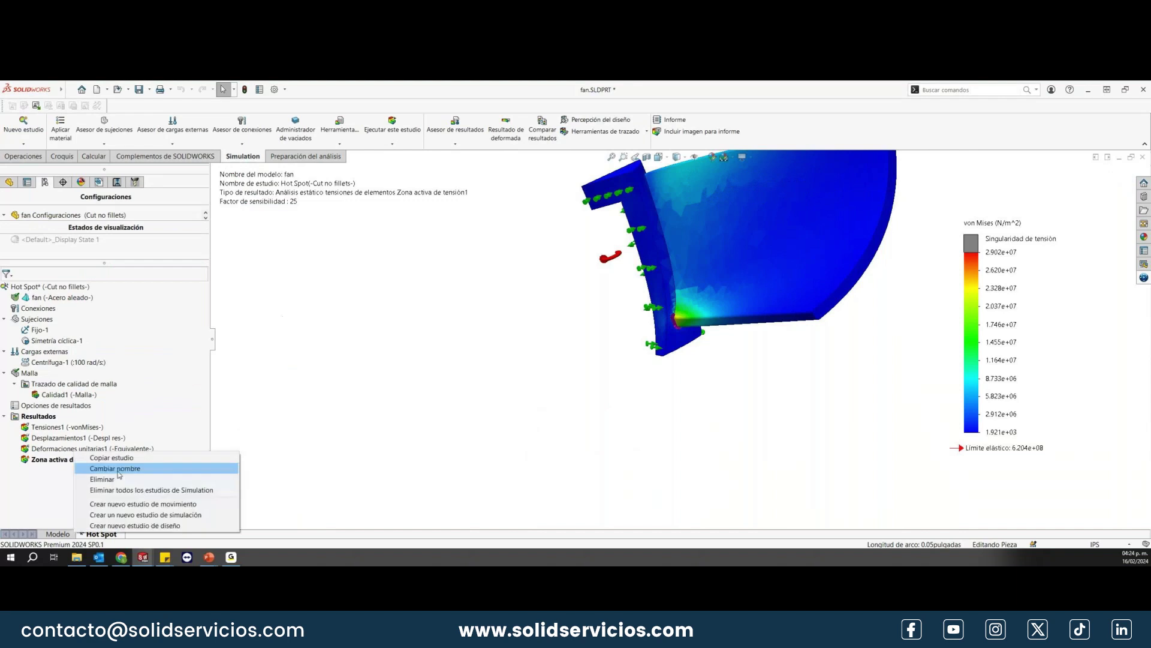
pyautogui.click(108, 470)
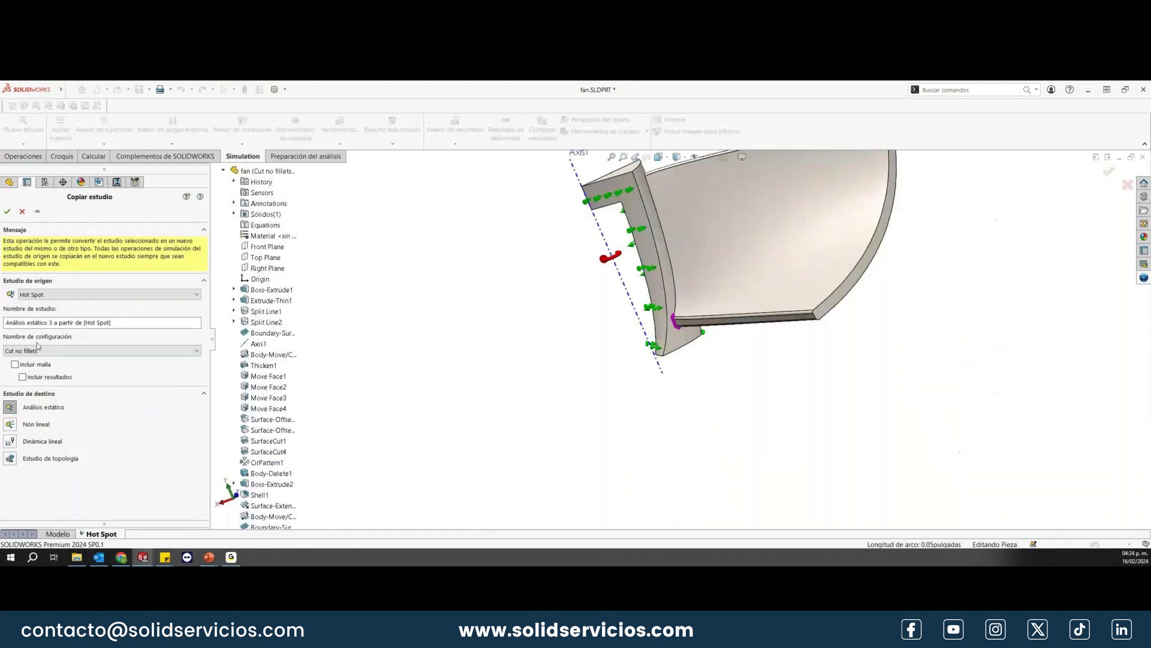
pyautogui.click(57, 355)
pyautogui.click(21, 369)
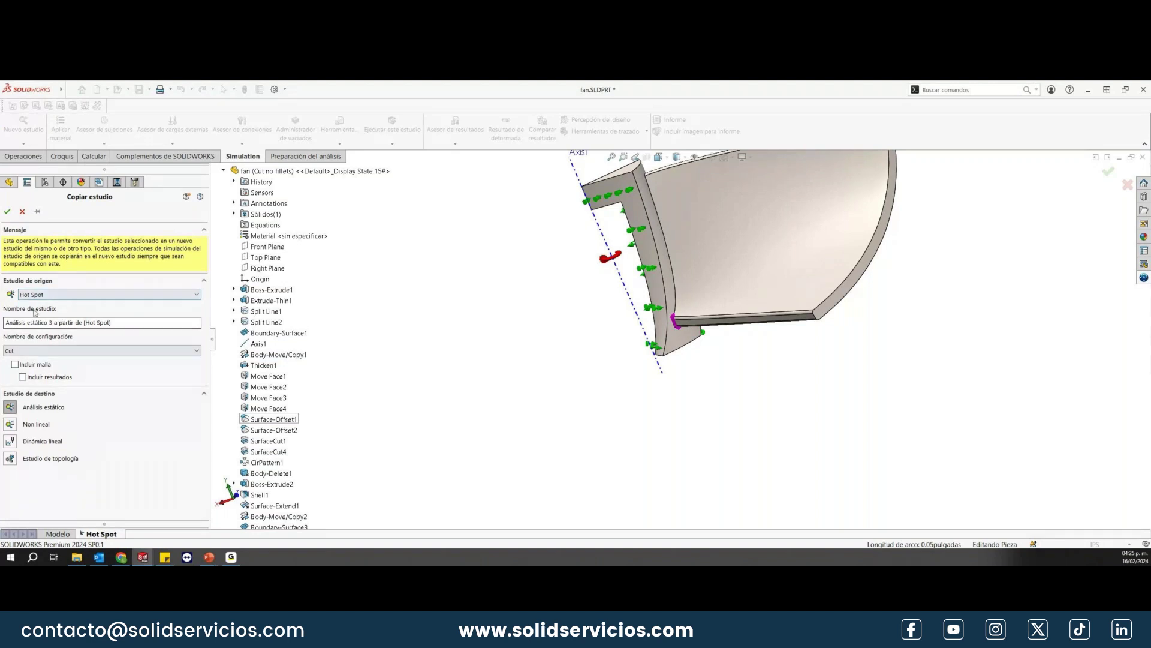
pyautogui.tripleClick(139, 323)
pyautogui.write('H-Adaptativo')
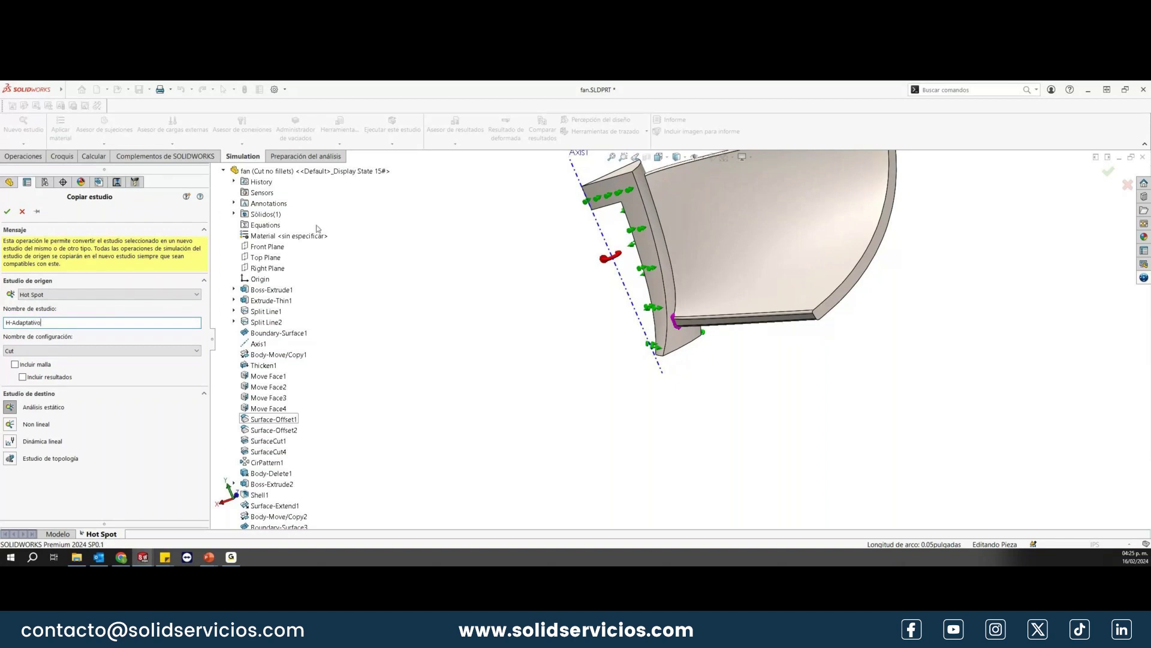
pyautogui.press('Return')
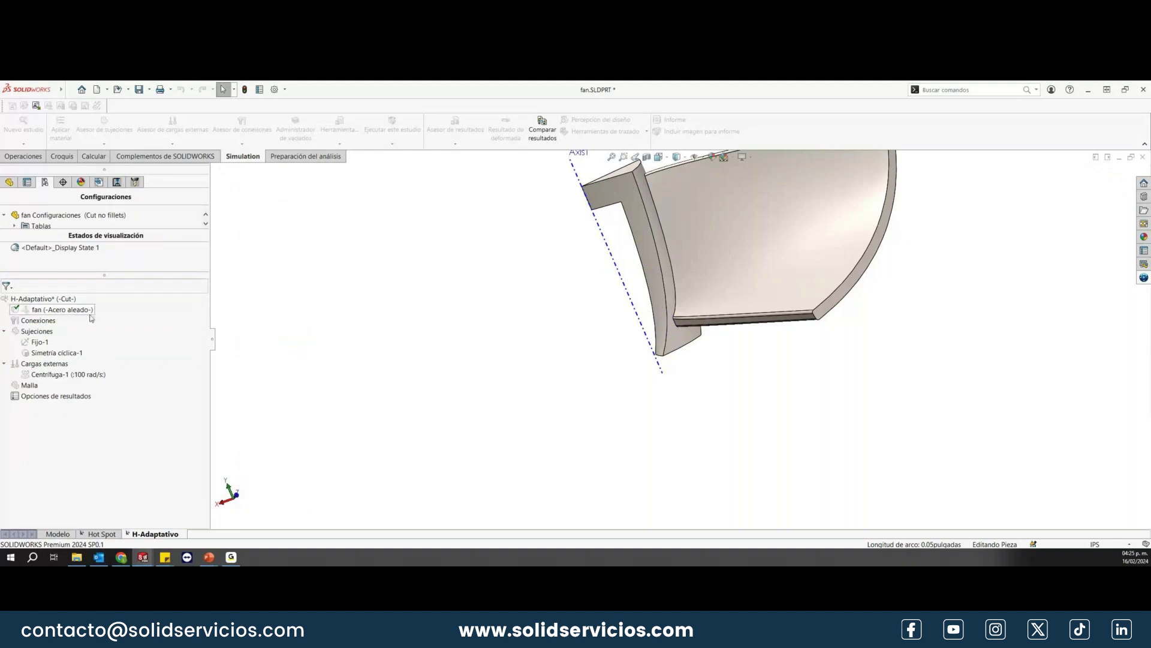
# Step: Activate the fan's Cut configuration, split the side pane, and restore down the SOLIDWORKS window
pyautogui.rightClick(43, 302)
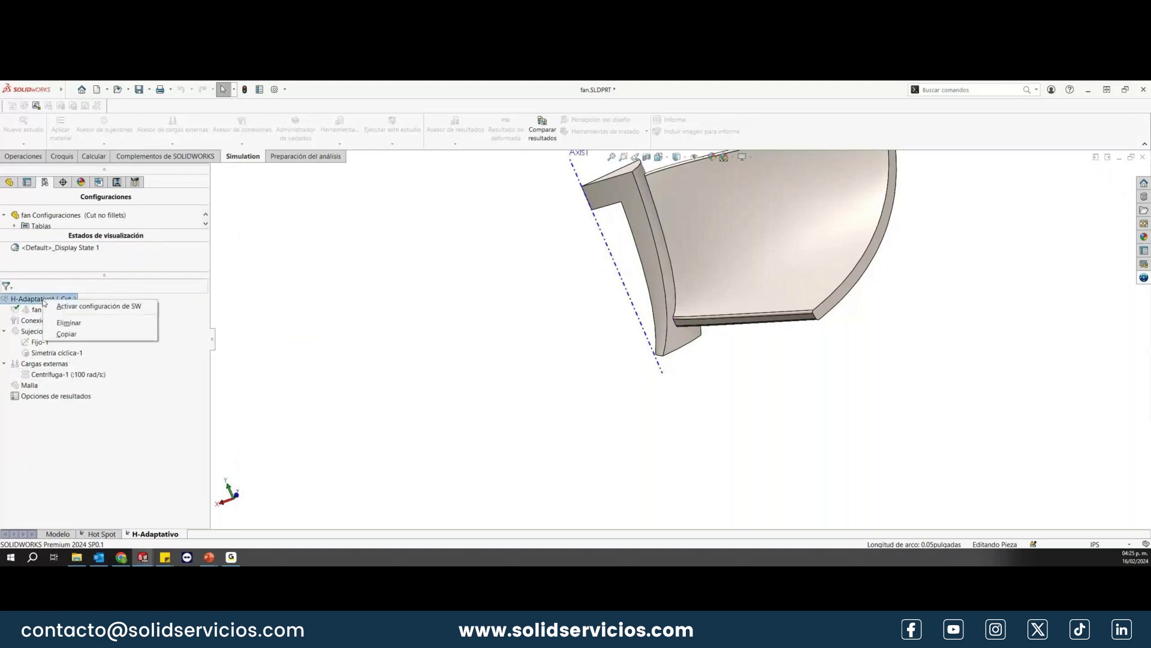
pyautogui.click(78, 306)
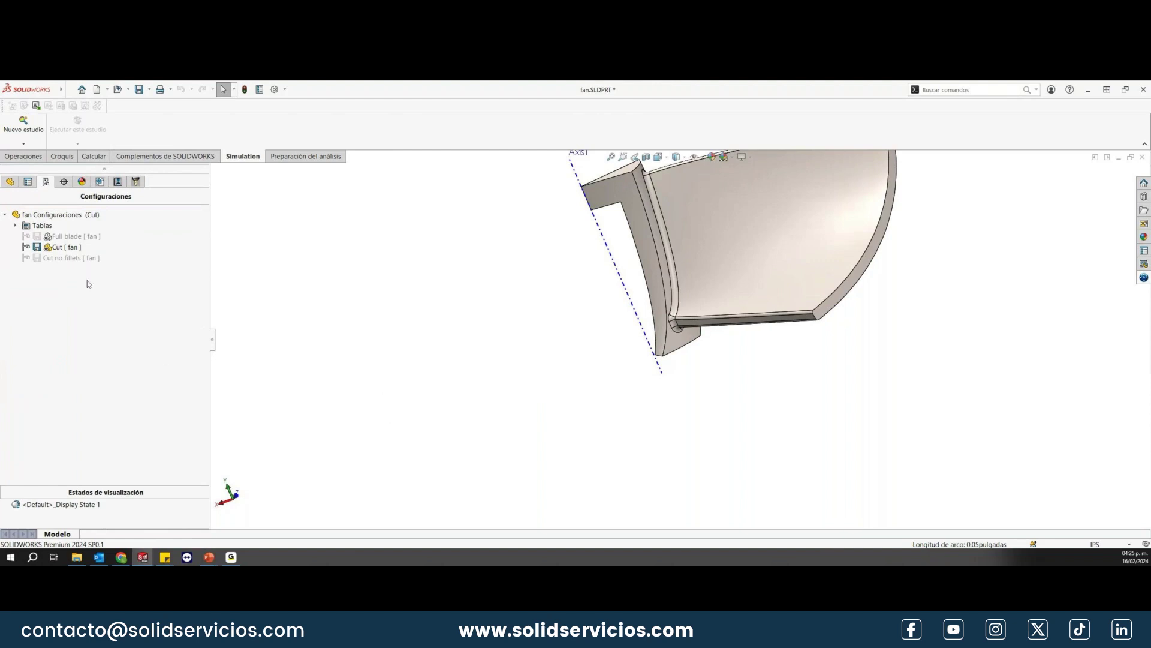
pyautogui.click(64, 247)
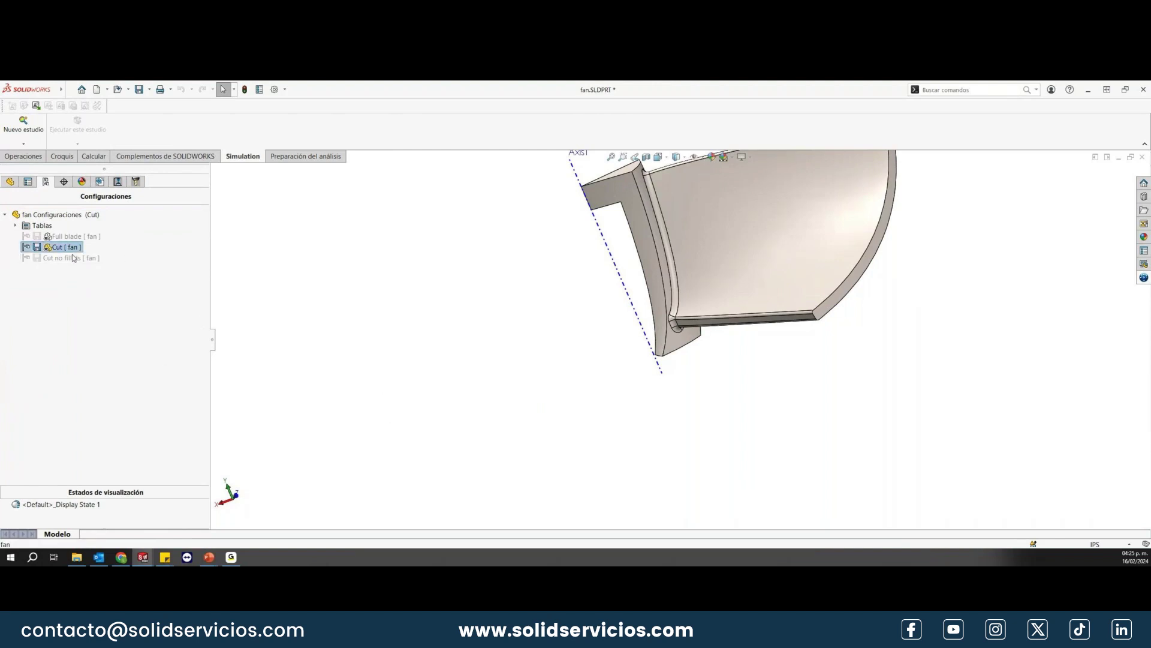
pyautogui.click(322, 452)
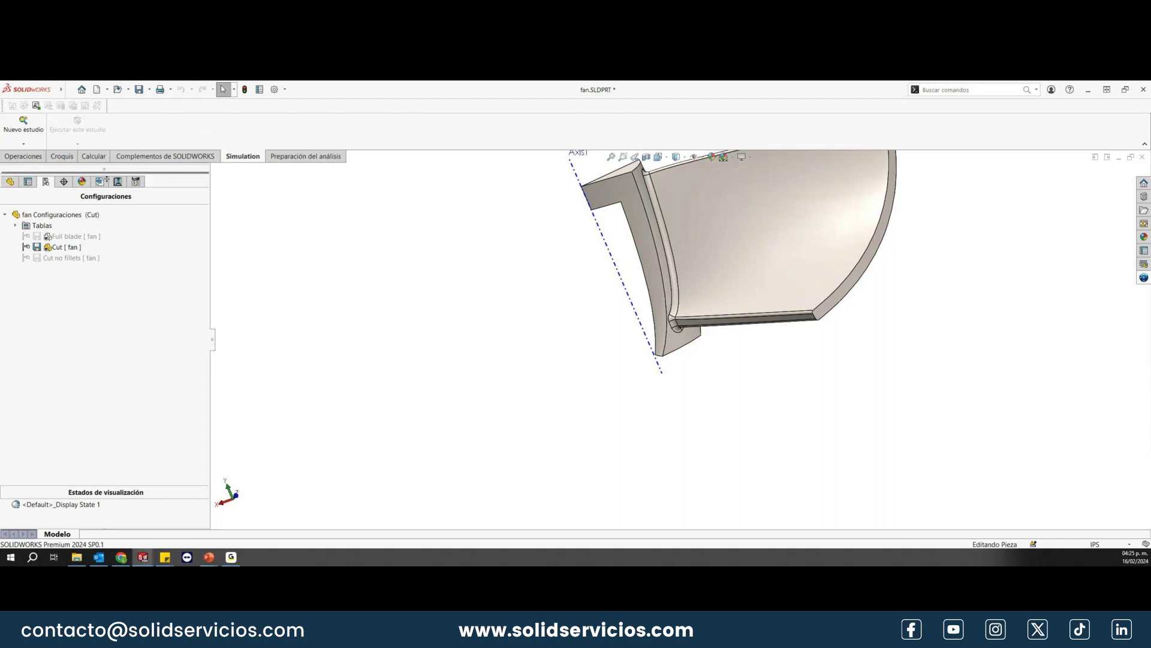
pyautogui.moveTo(104, 169)
pyautogui.mouseDown()
pyautogui.moveTo(104, 201)
pyautogui.moveTo(106, 171)
pyautogui.mouseUp()
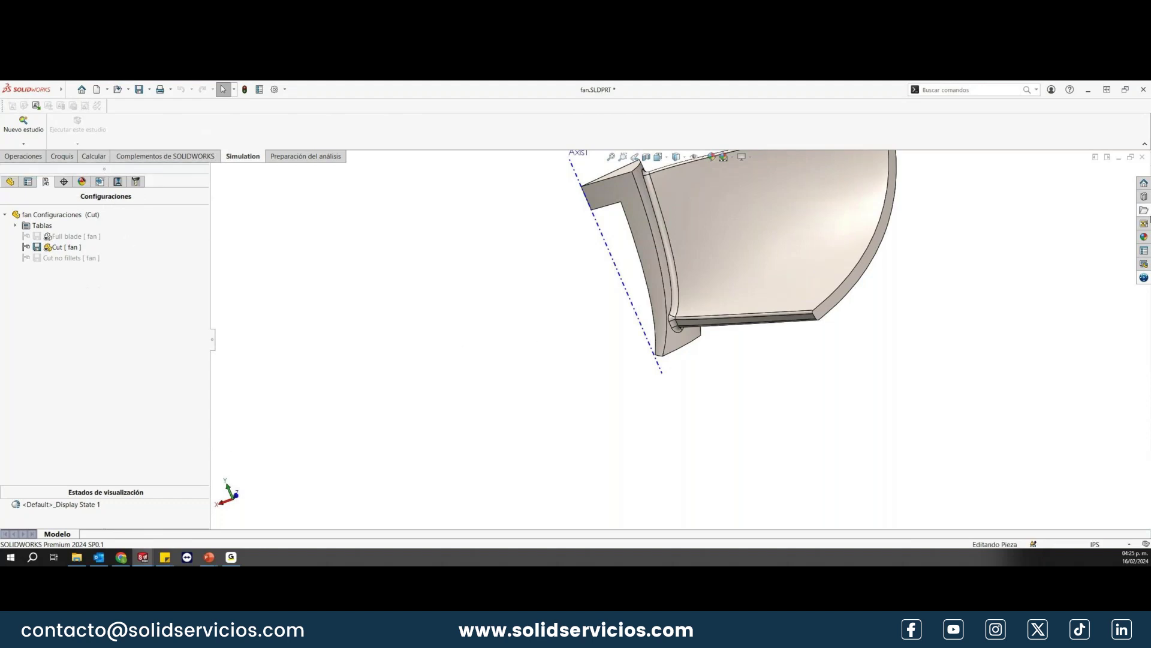
pyautogui.click(1125, 89)
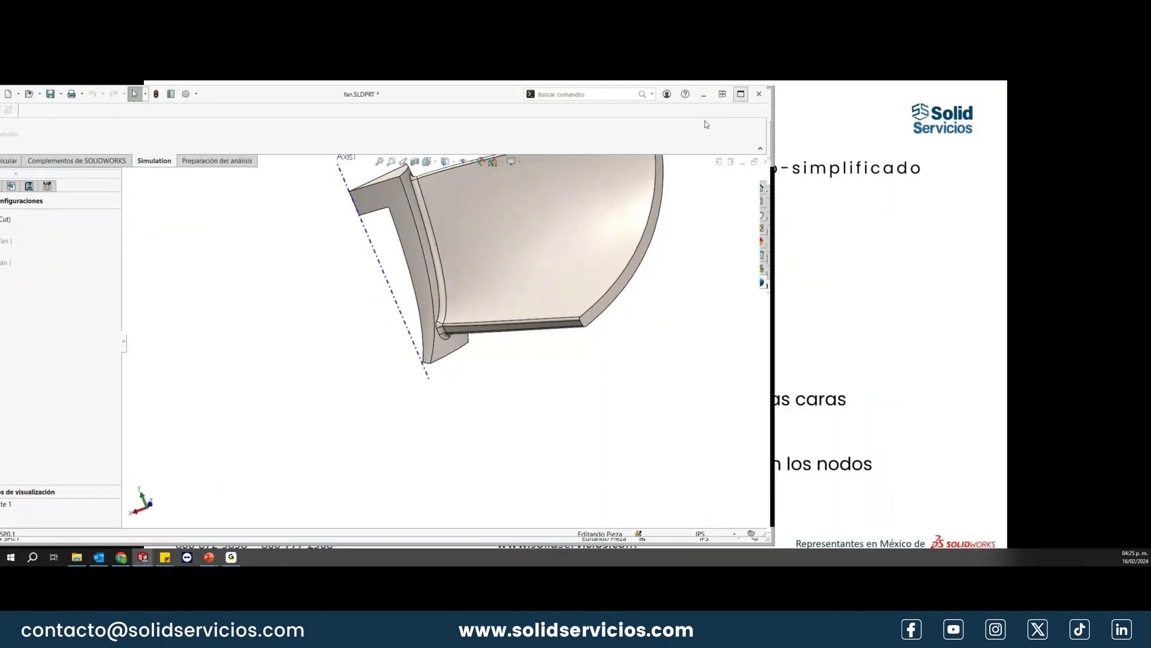
# Step: Present the Ventilador slide, then switch back to the SOLIDWORKS fan window
pyautogui.click(743, 100)
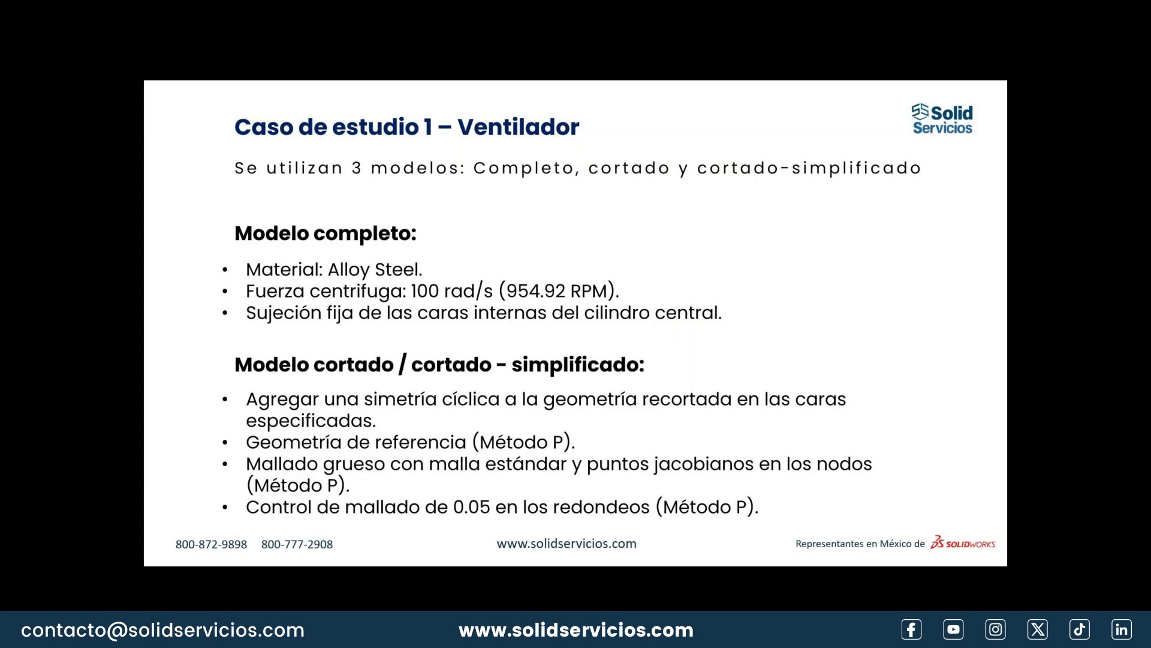
pyautogui.hotkey('alt', 'Tab')
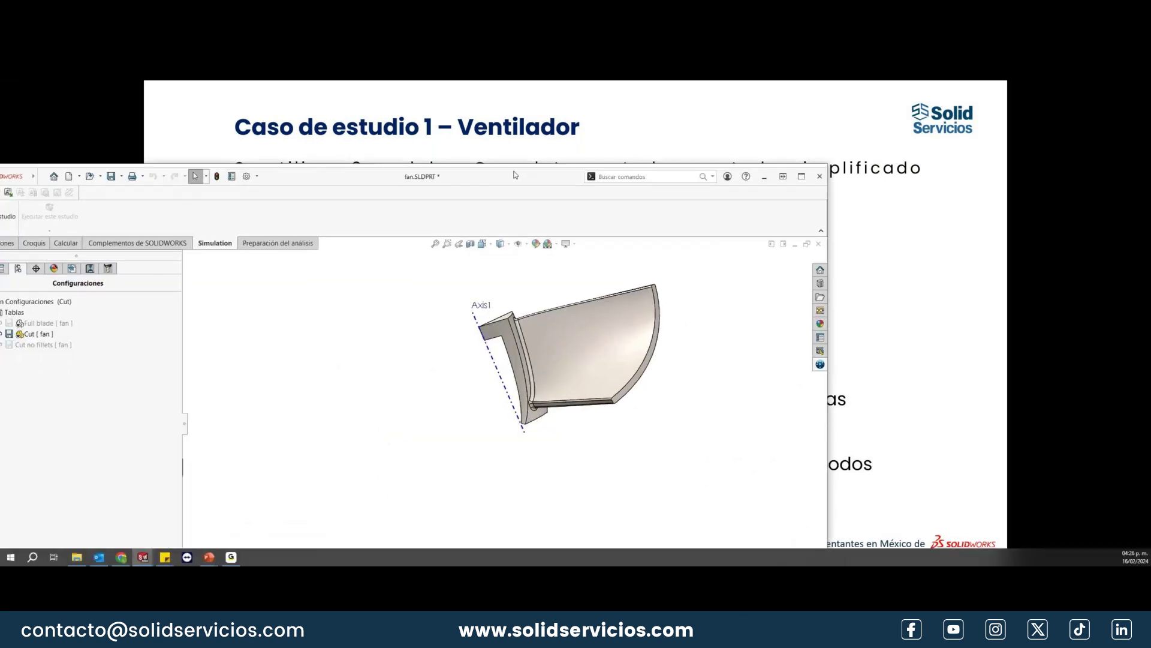
# Step: Create a static study named 'H_Adaptativo', replacing the hyphen after the duplicate-name warning
pyautogui.click(801, 175)
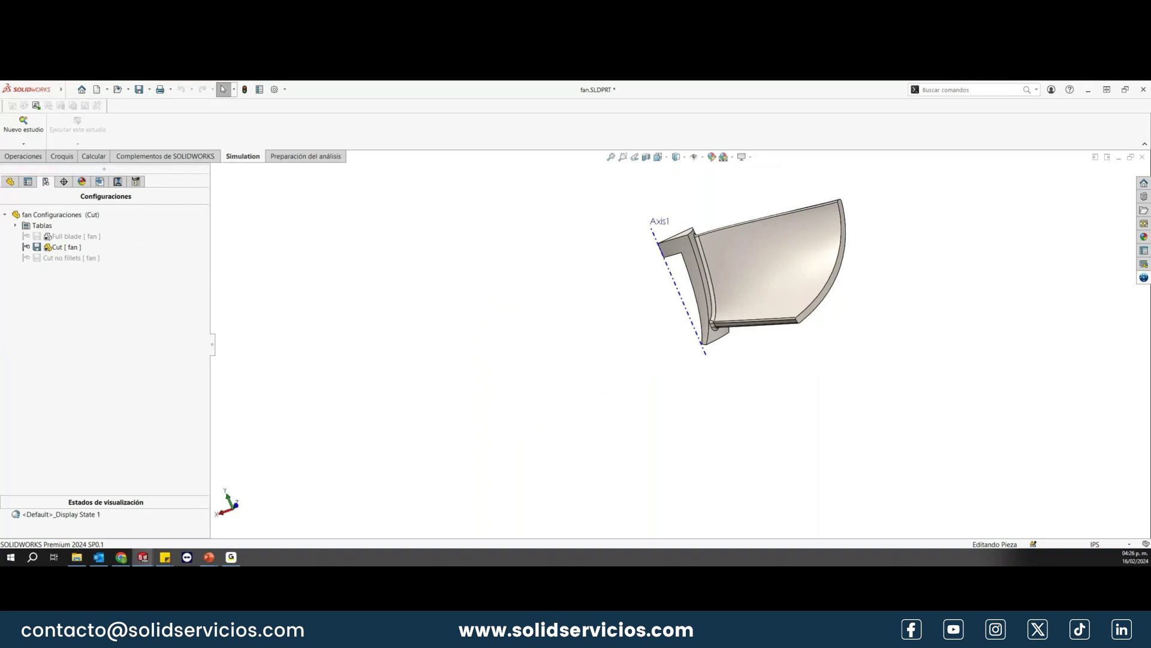
pyautogui.click(24, 123)
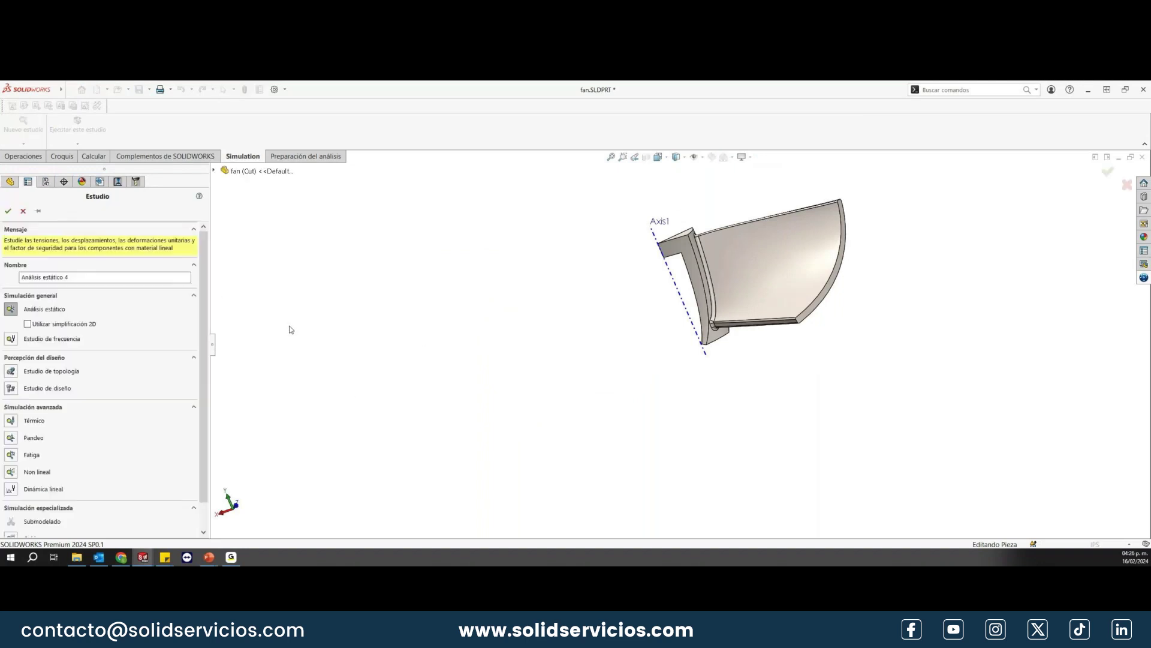
pyautogui.click(23, 210)
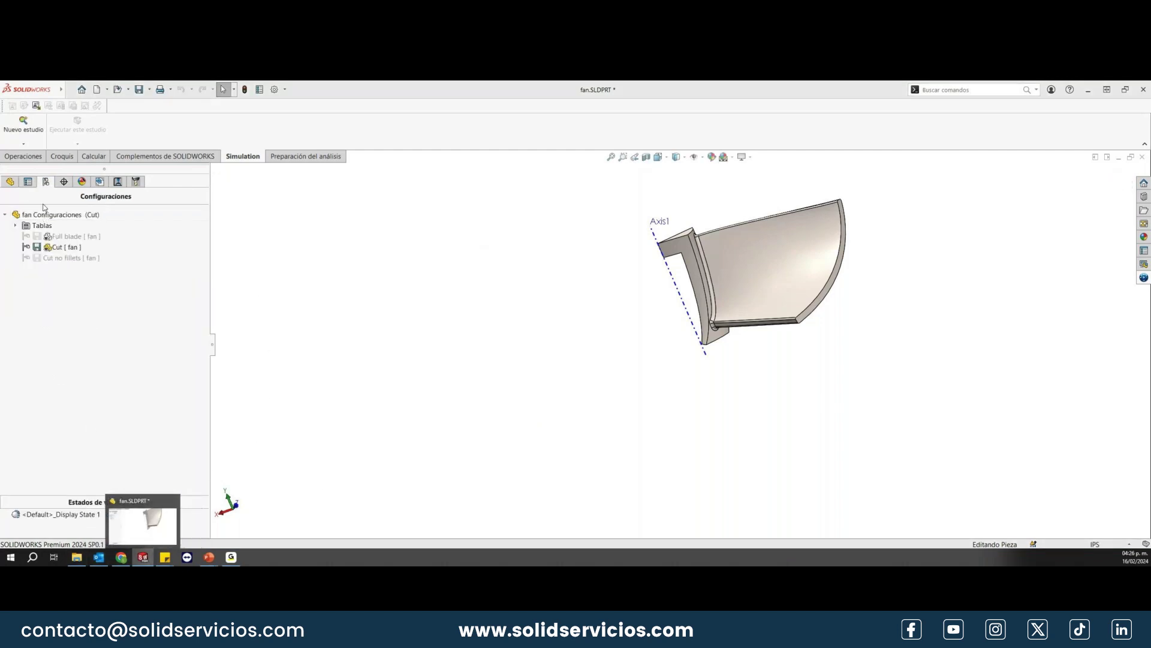
pyautogui.click(22, 123)
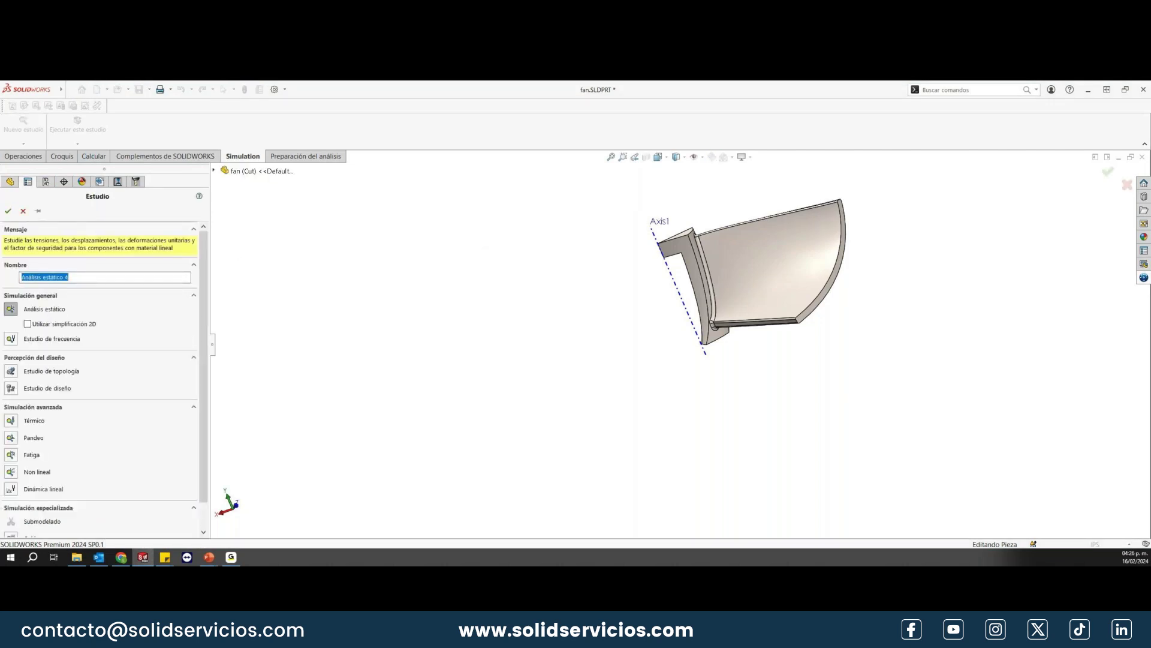
pyautogui.write('H-Adaptativo')
pyautogui.click(8, 211)
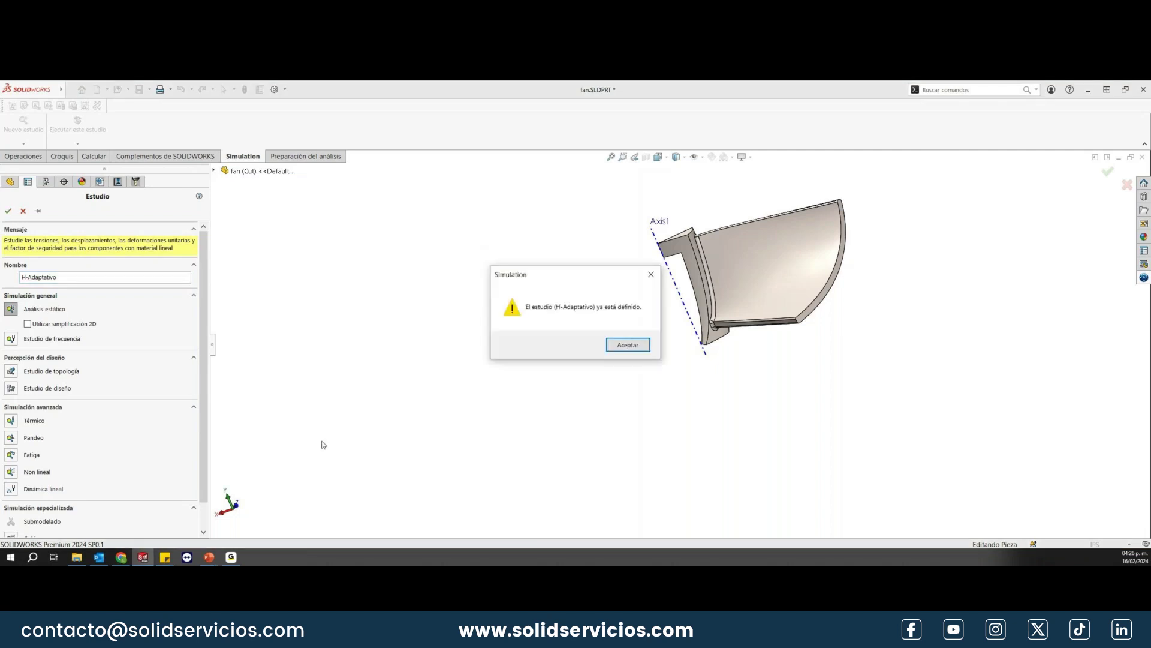
pyautogui.click(623, 350)
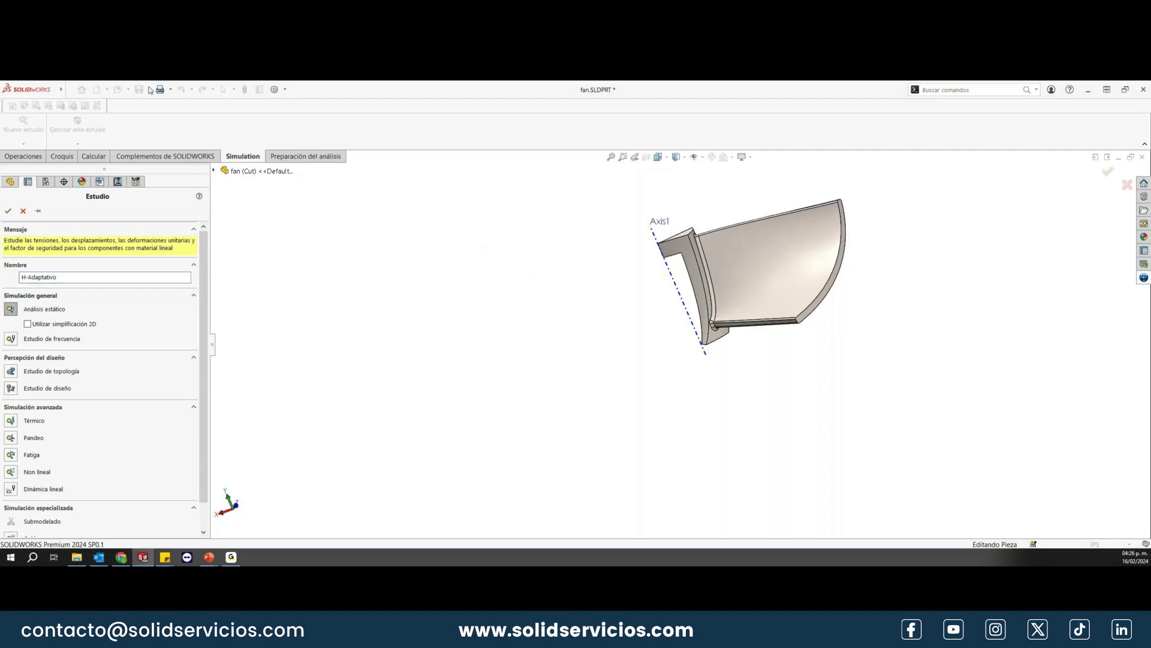
pyautogui.click(75, 276)
pyautogui.press('BackSpace')
pyautogui.write('_')
pyautogui.click(12, 207)
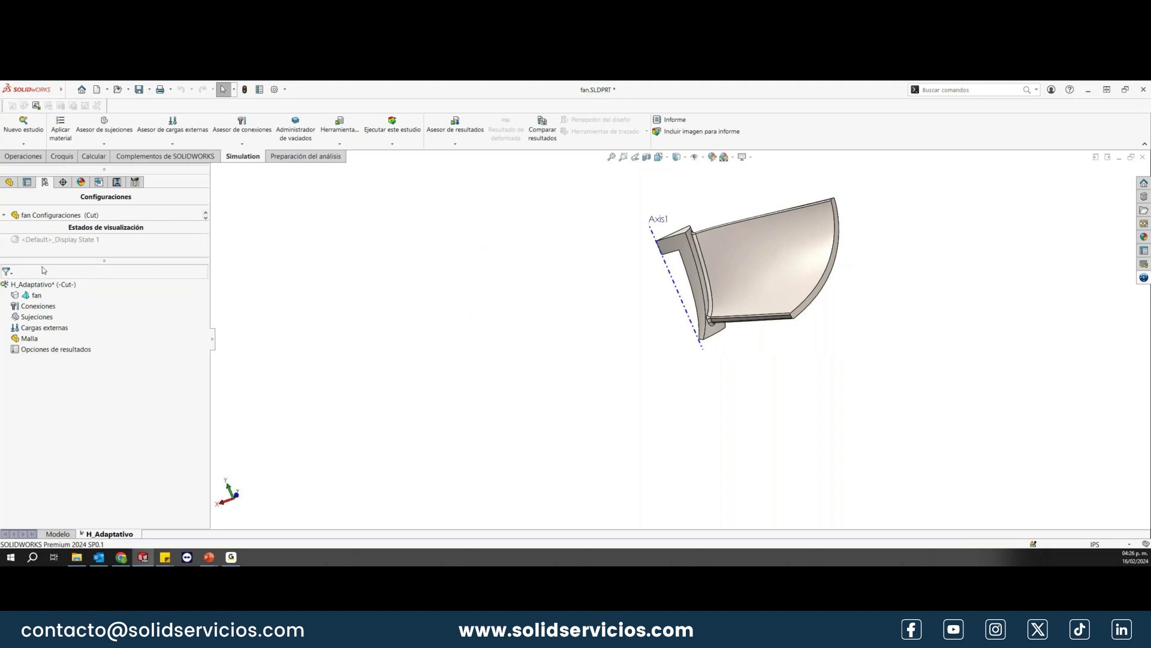
# Step: Assign Acero aleado as the fan's material
pyautogui.rightClick(33, 295)
pyautogui.click(205, 316)
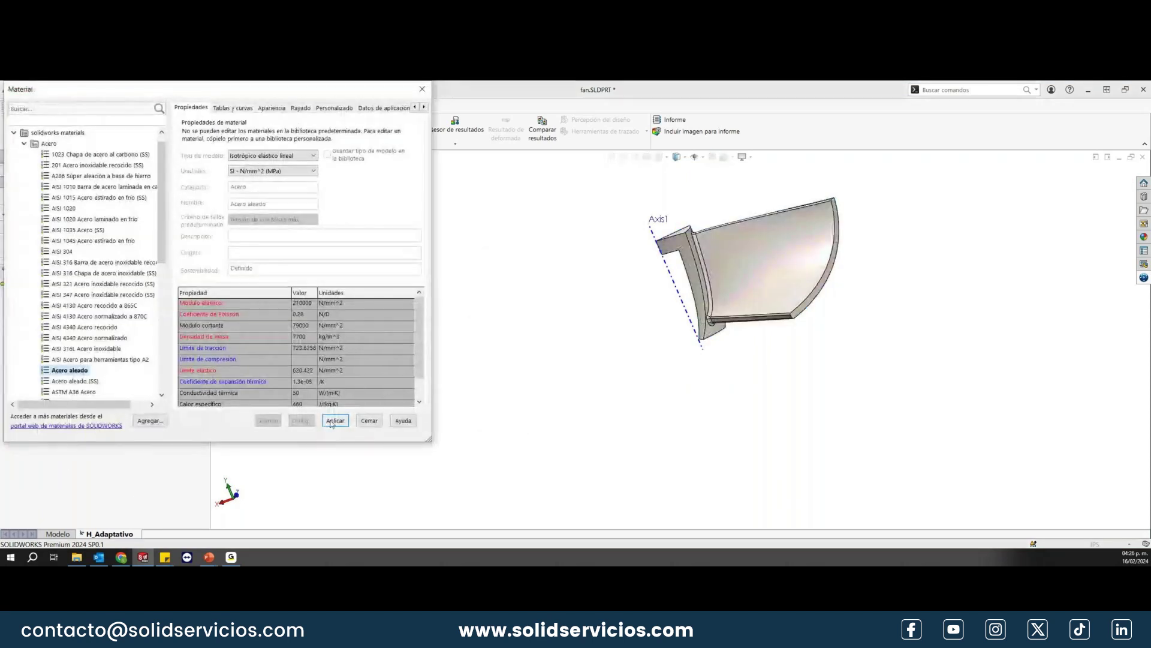
pyautogui.click(331, 423)
pyautogui.click(370, 421)
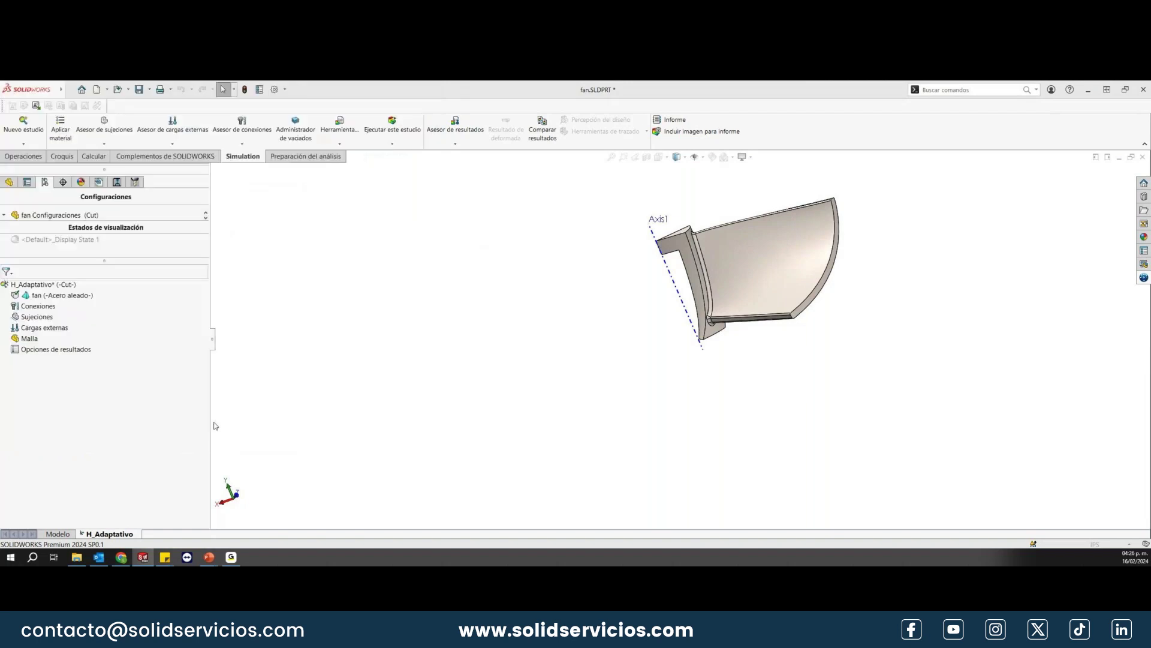
# Step: Fix the blade's end face with a fixed-geometry restraint, Fijo-1
pyautogui.rightClick(45, 321)
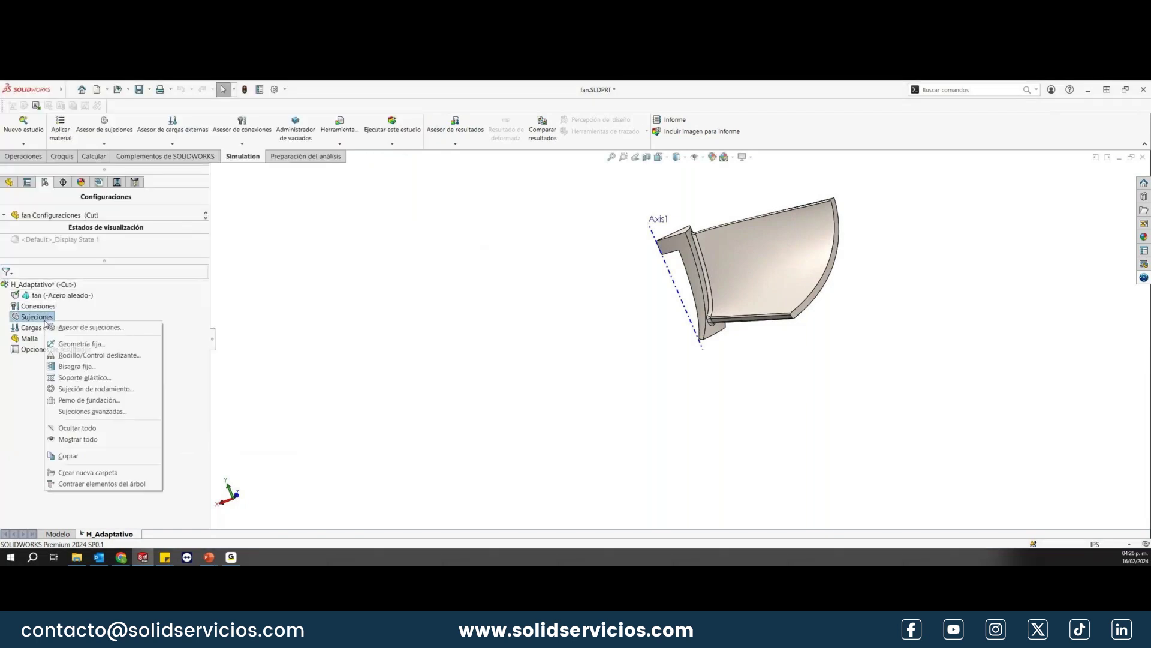
pyautogui.click(84, 346)
pyautogui.moveTo(542, 367); pyautogui.dragTo(716, 337, button='middle')
pyautogui.click(663, 280)
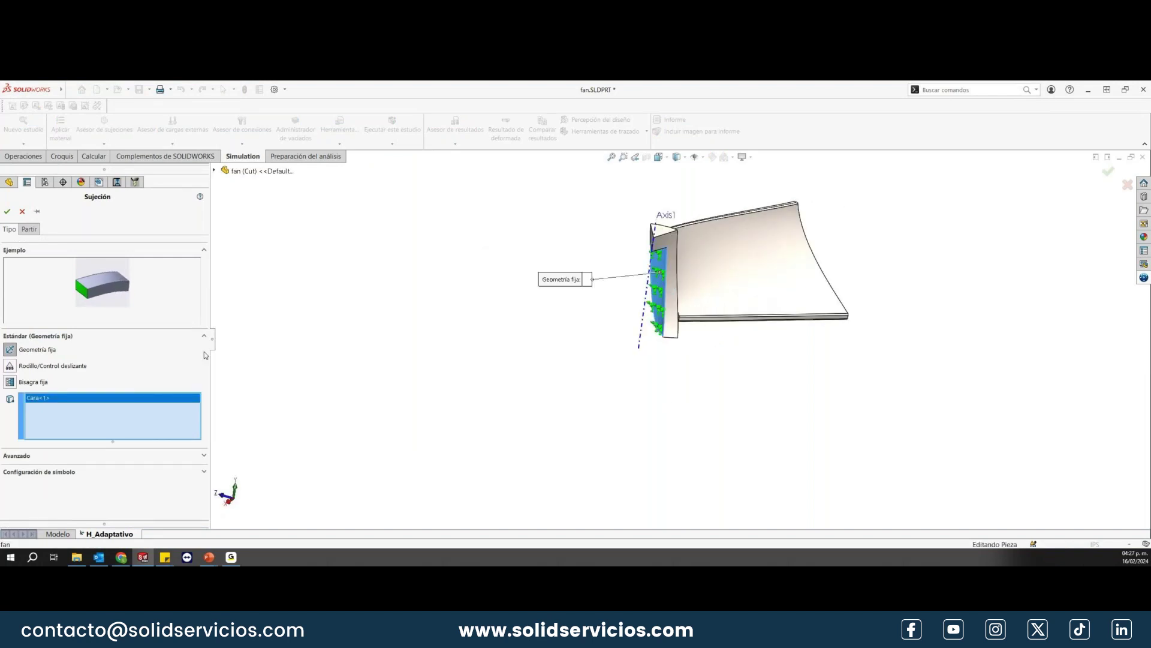
pyautogui.click(7, 211)
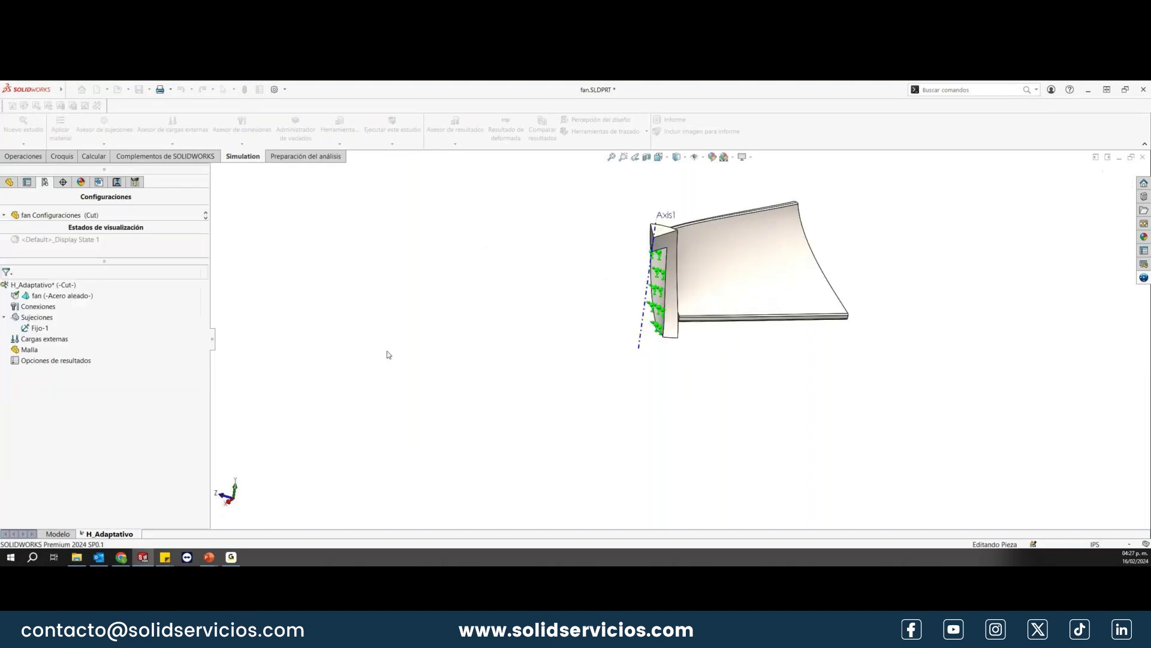
# Step: Add a cyclic symmetry fixture on the blade's two cut faces about Axis1
pyautogui.rightClick(36, 318)
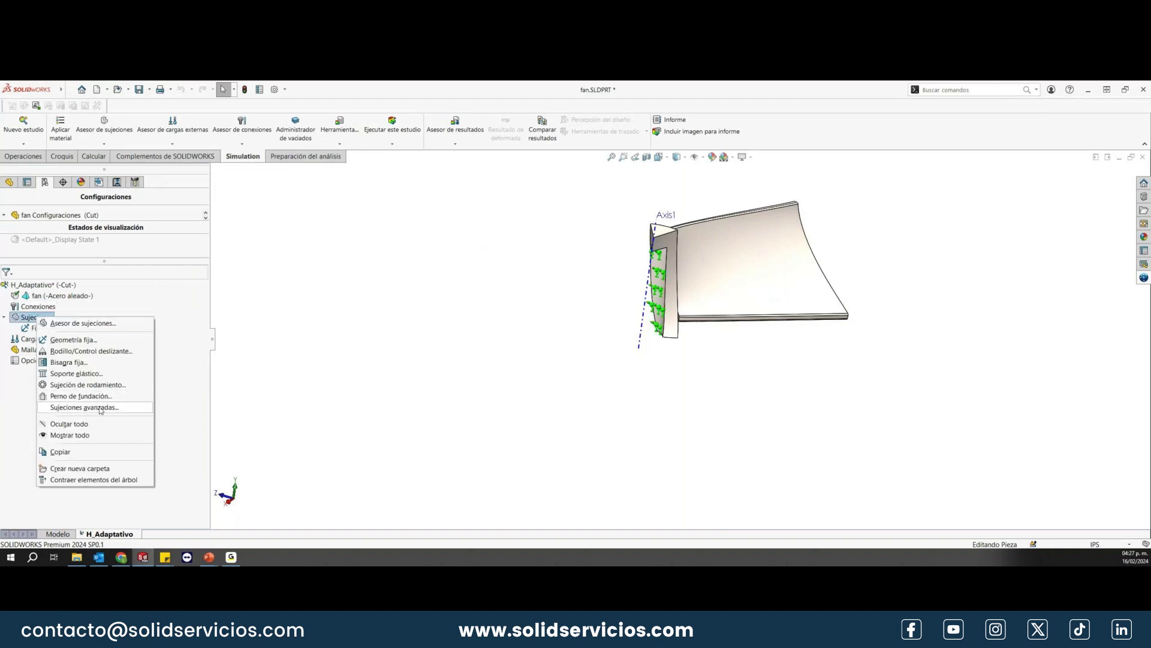
pyautogui.click(644, 287)
pyautogui.click(653, 282)
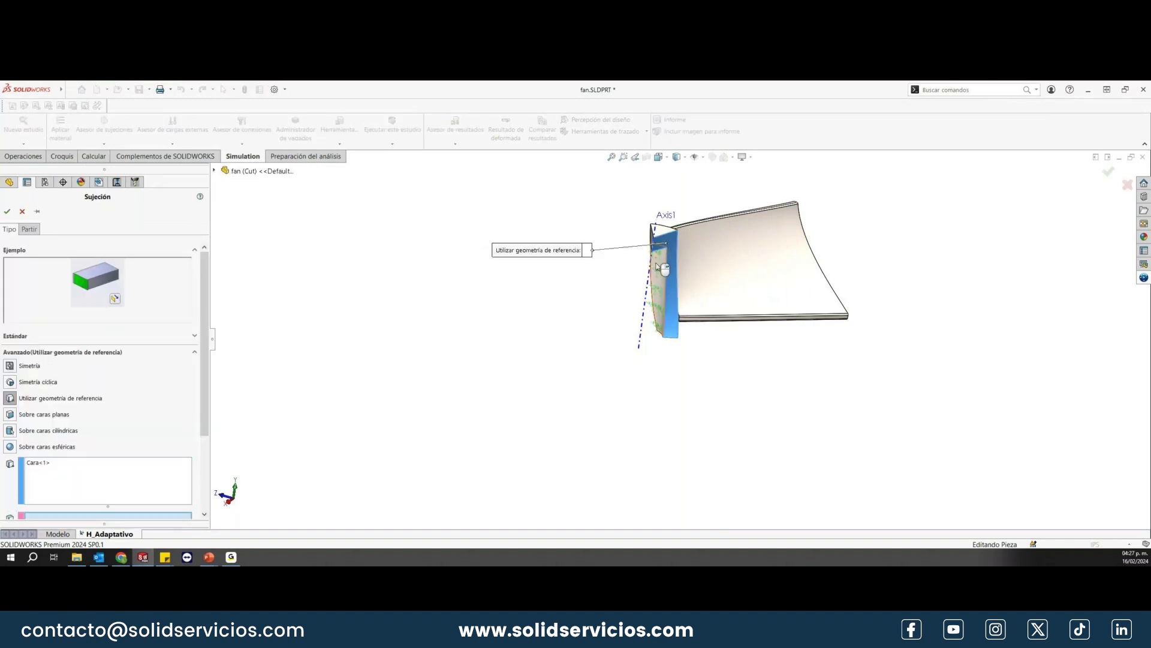
pyautogui.moveTo(654, 282); pyautogui.dragTo(689, 276, button='middle')
pyautogui.click(690, 276)
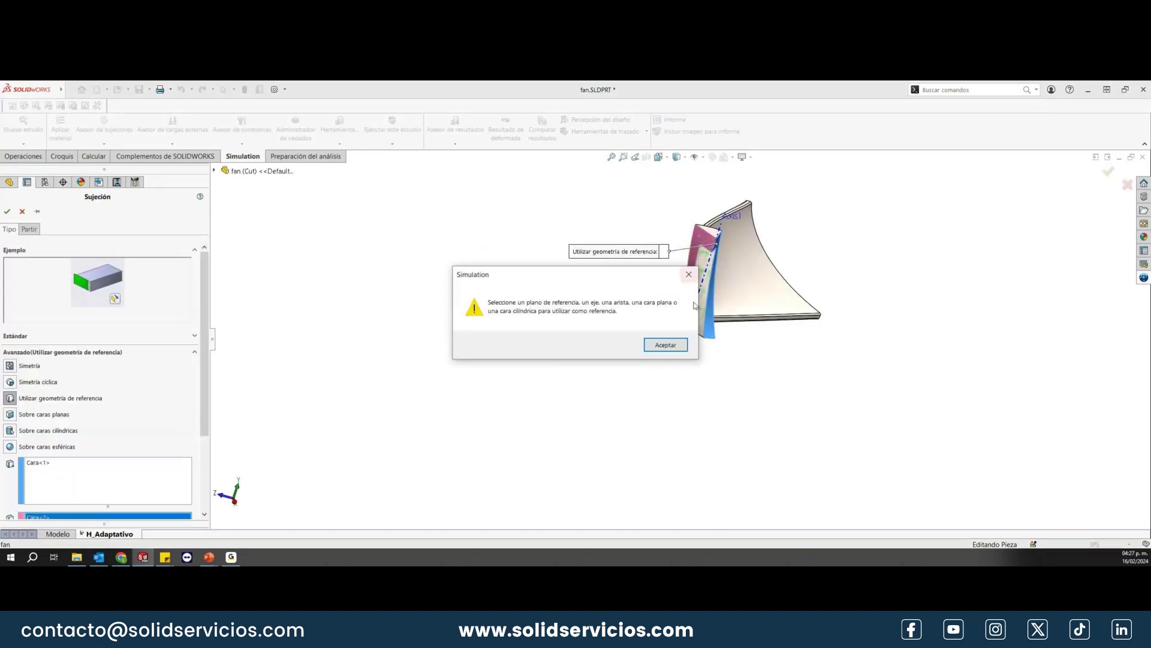
pyautogui.click(660, 344)
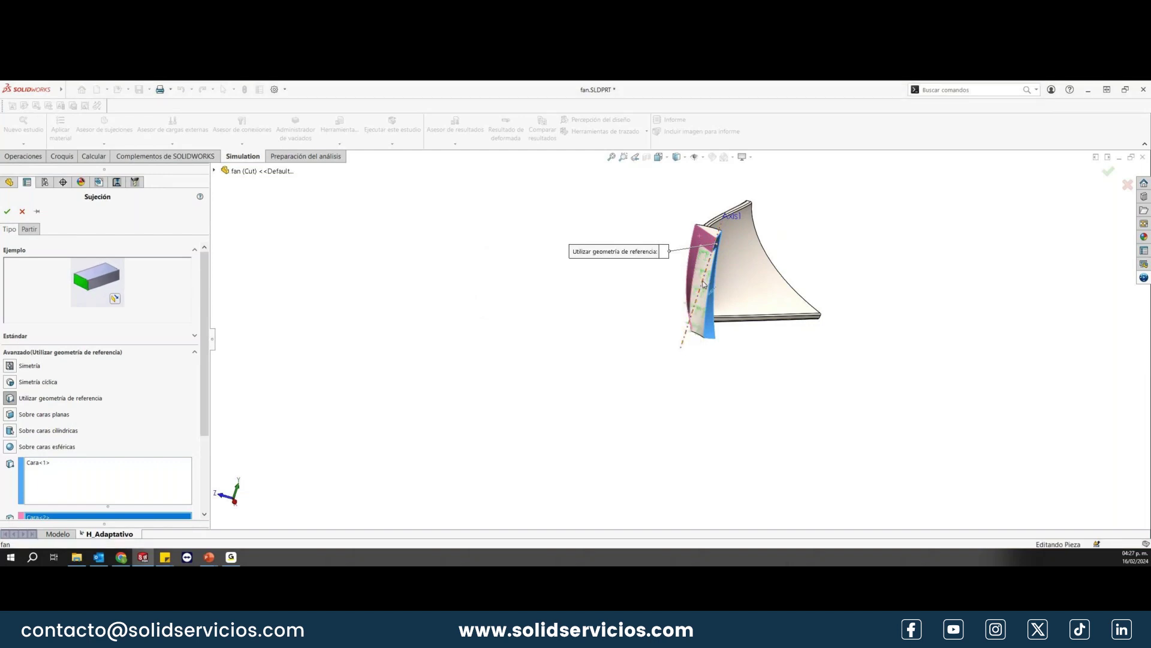
pyautogui.click(685, 340)
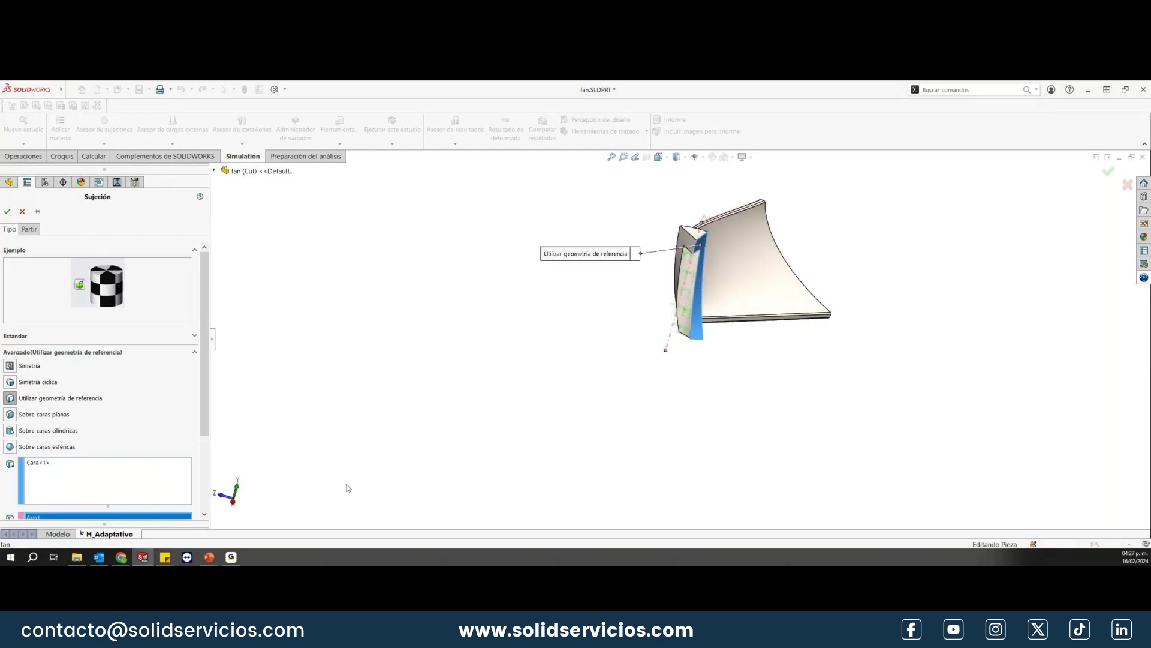
pyautogui.scroll(-2, 177, 418)
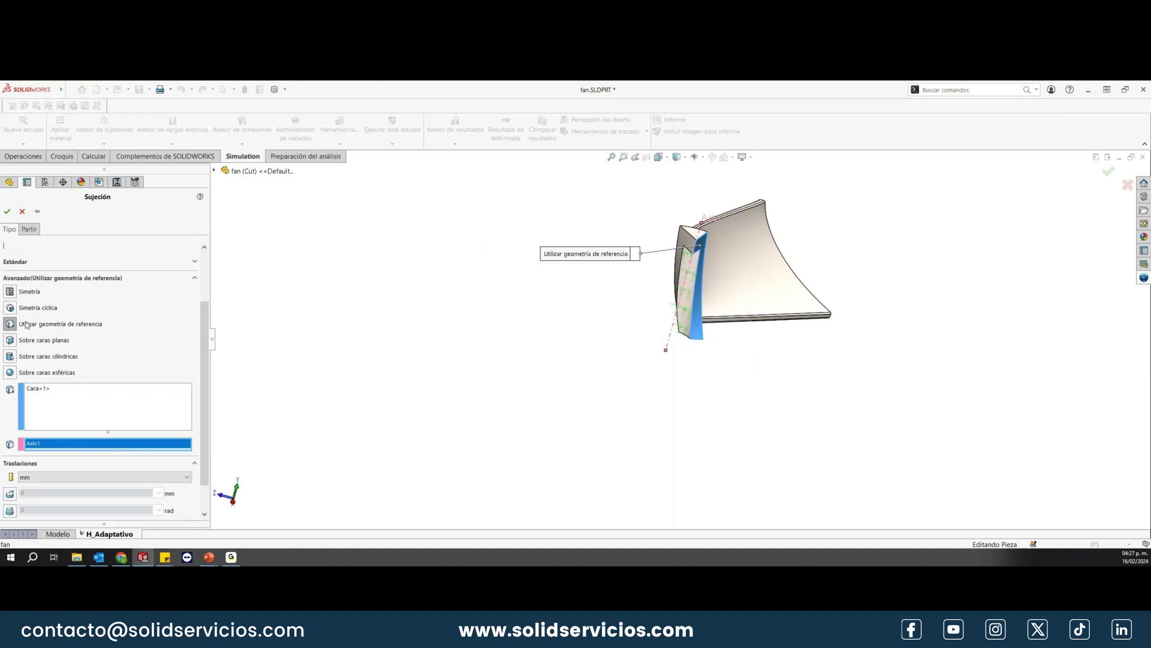
pyautogui.click(10, 308)
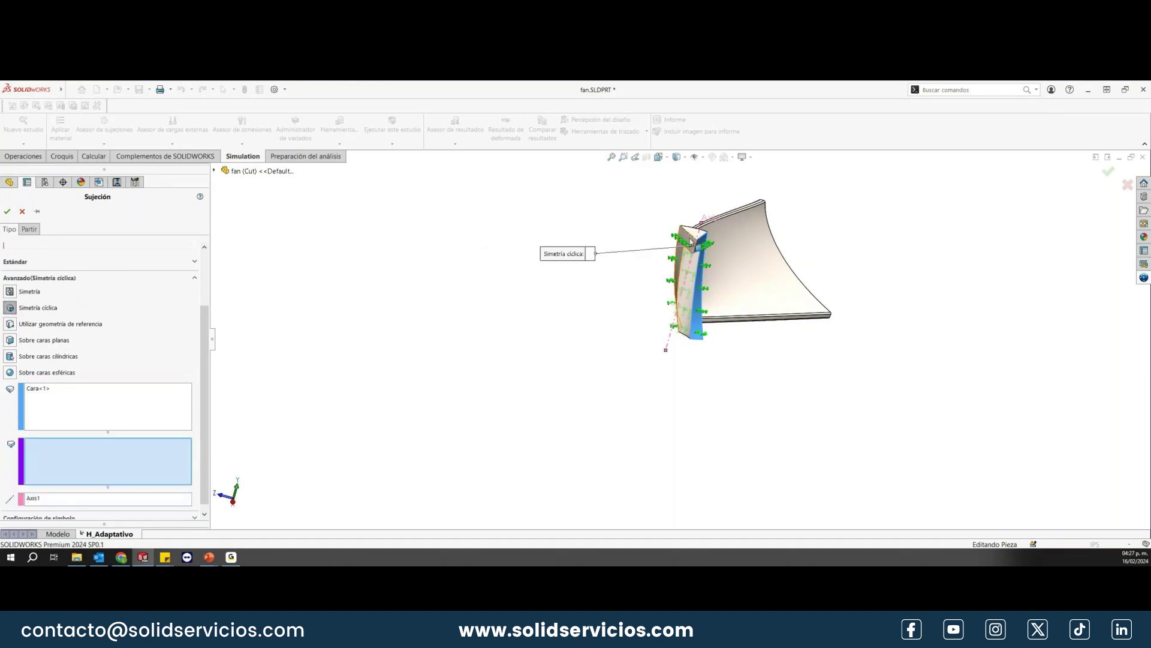
pyautogui.click(693, 246)
pyautogui.moveTo(695, 251); pyautogui.dragTo(671, 389, button='middle')
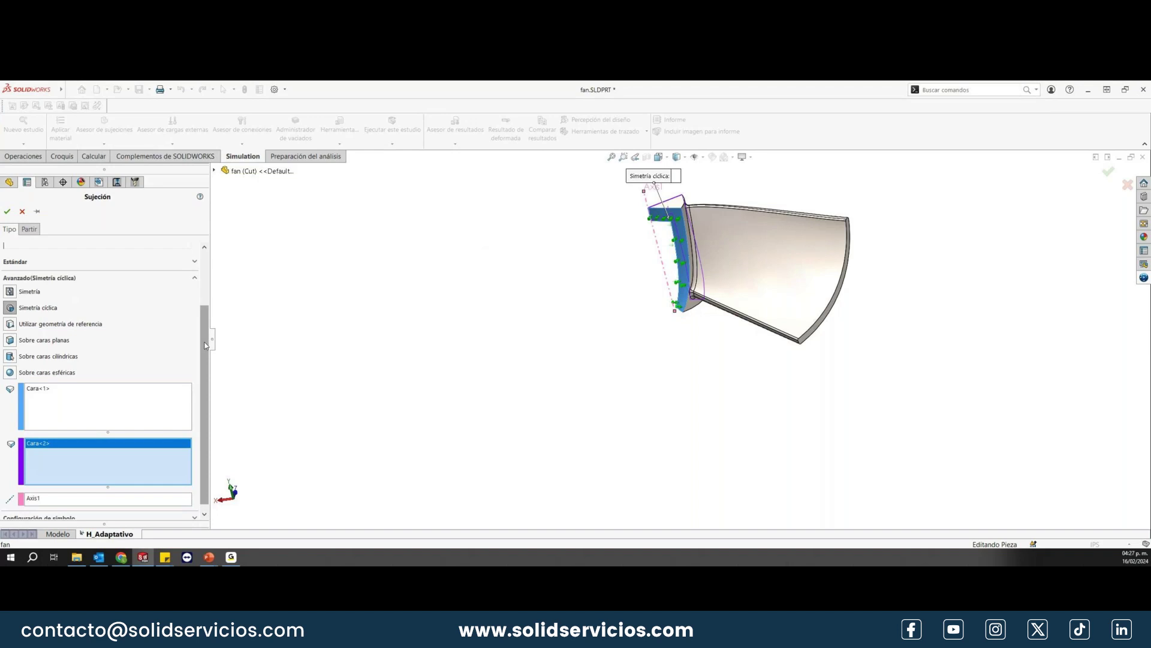
pyautogui.scroll(3, 204, 346)
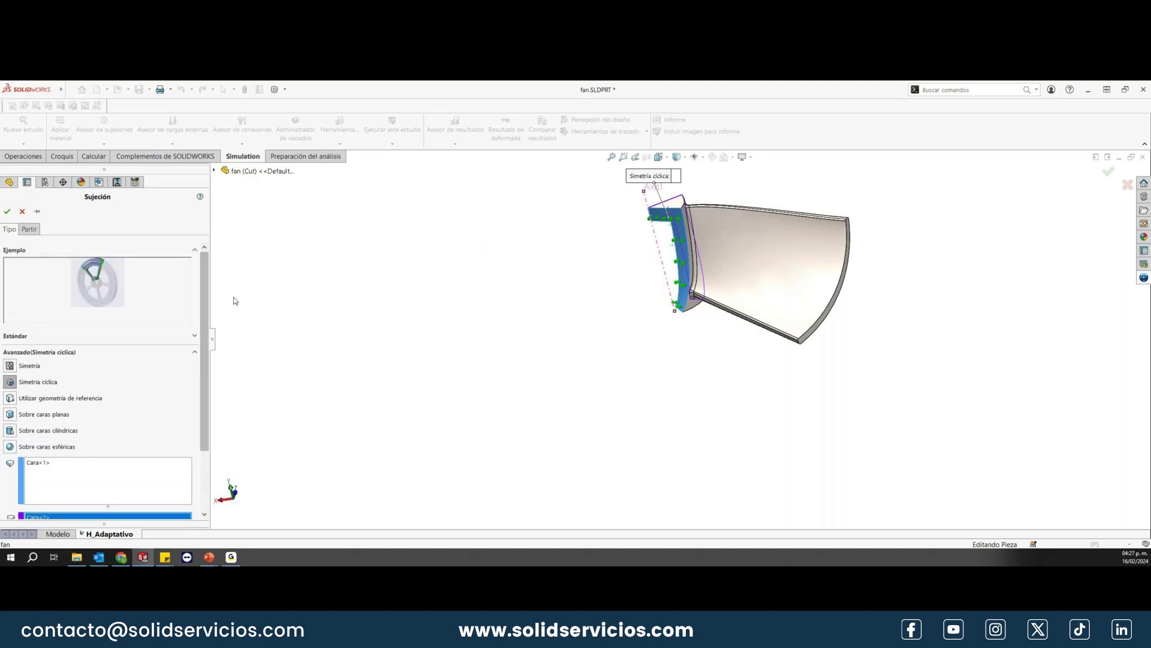
pyautogui.click(7, 211)
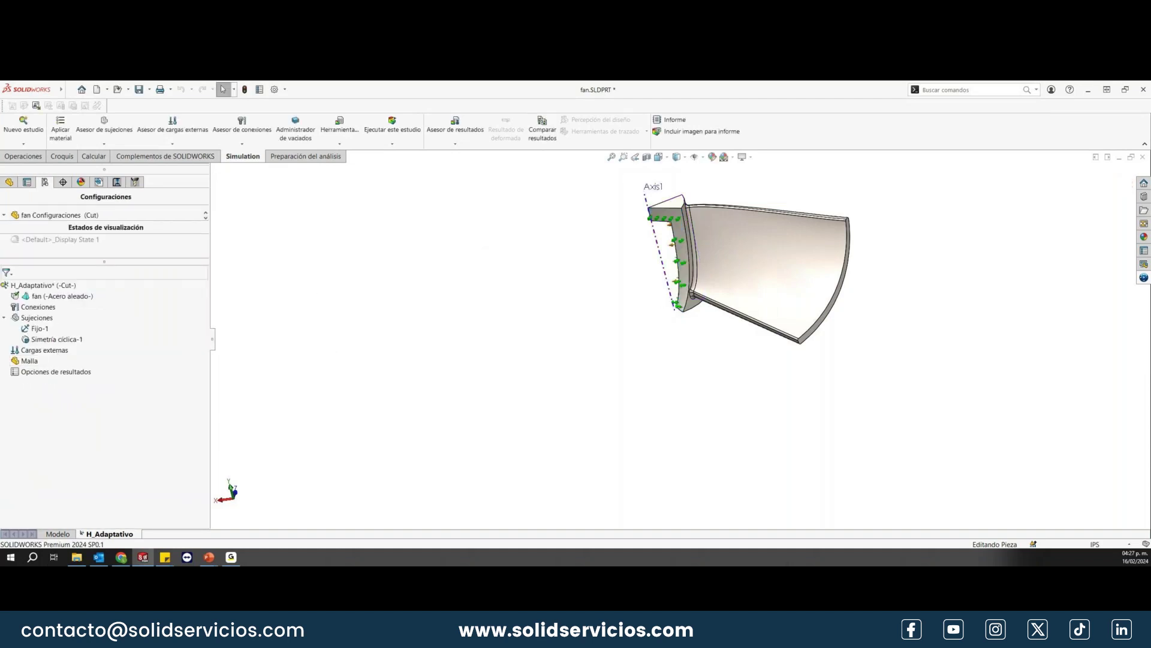
# Step: Apply a 100 rad/s centrifugal load about Axis1
pyautogui.rightClick(60, 353)
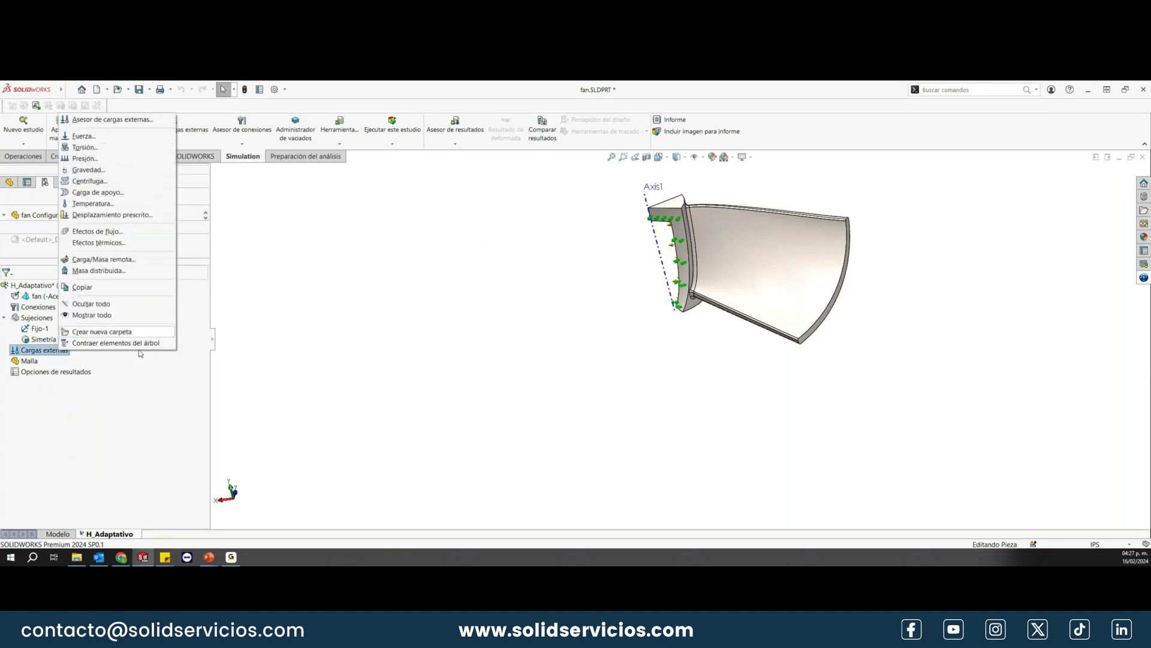
pyautogui.click(100, 181)
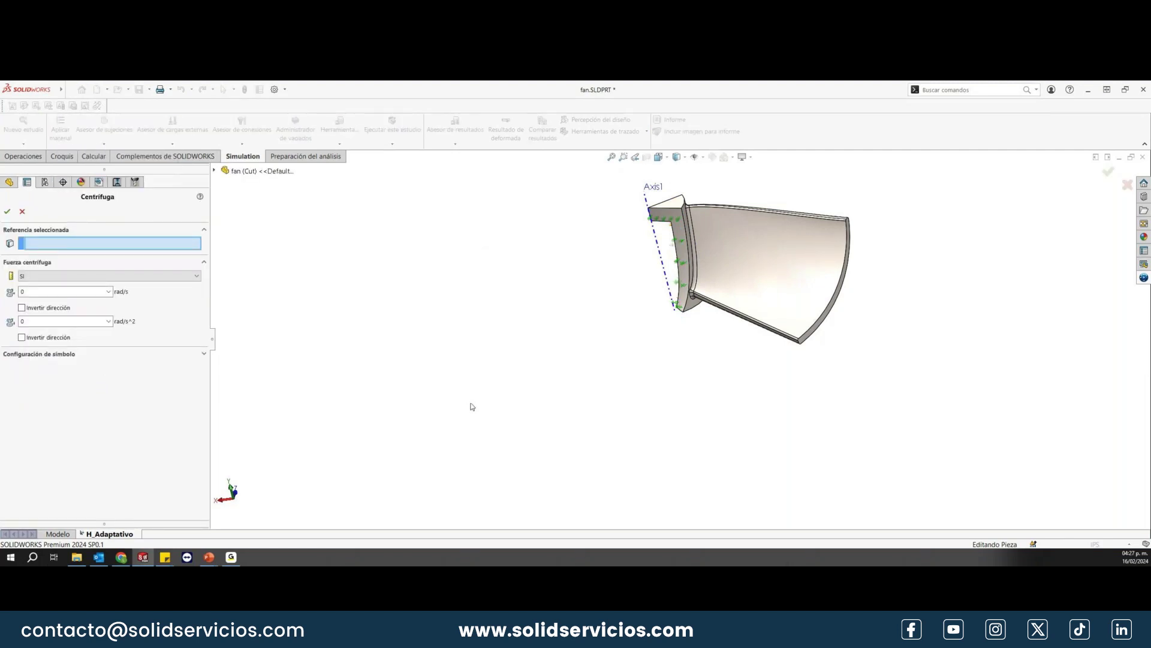
pyautogui.click(658, 251)
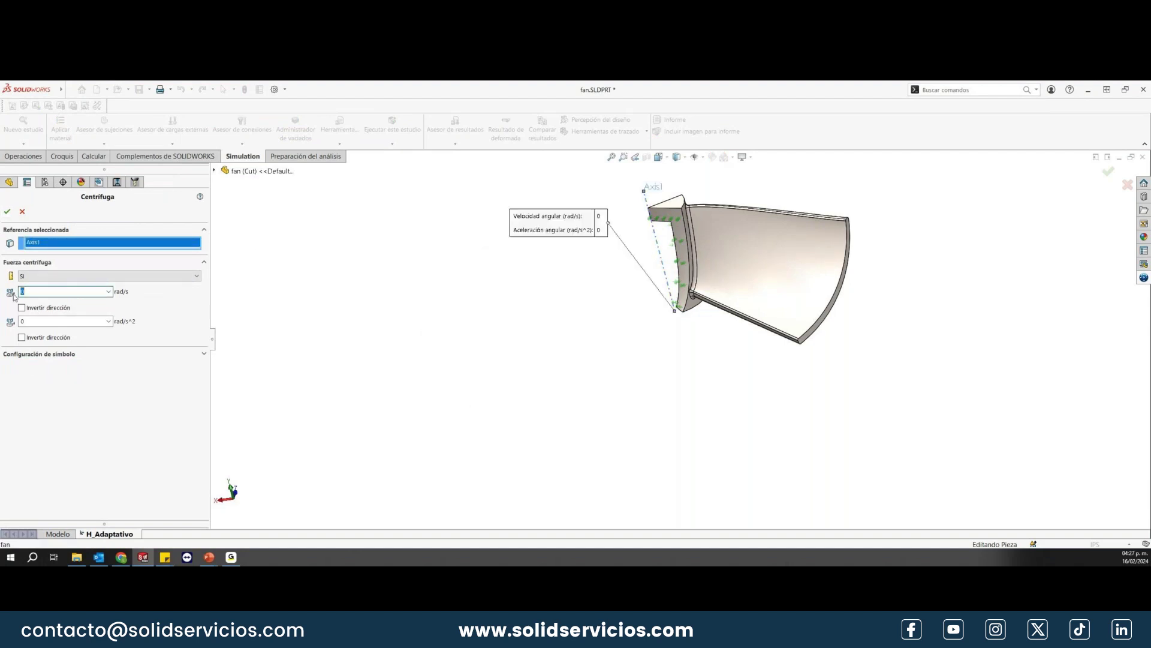
pyautogui.write('100')
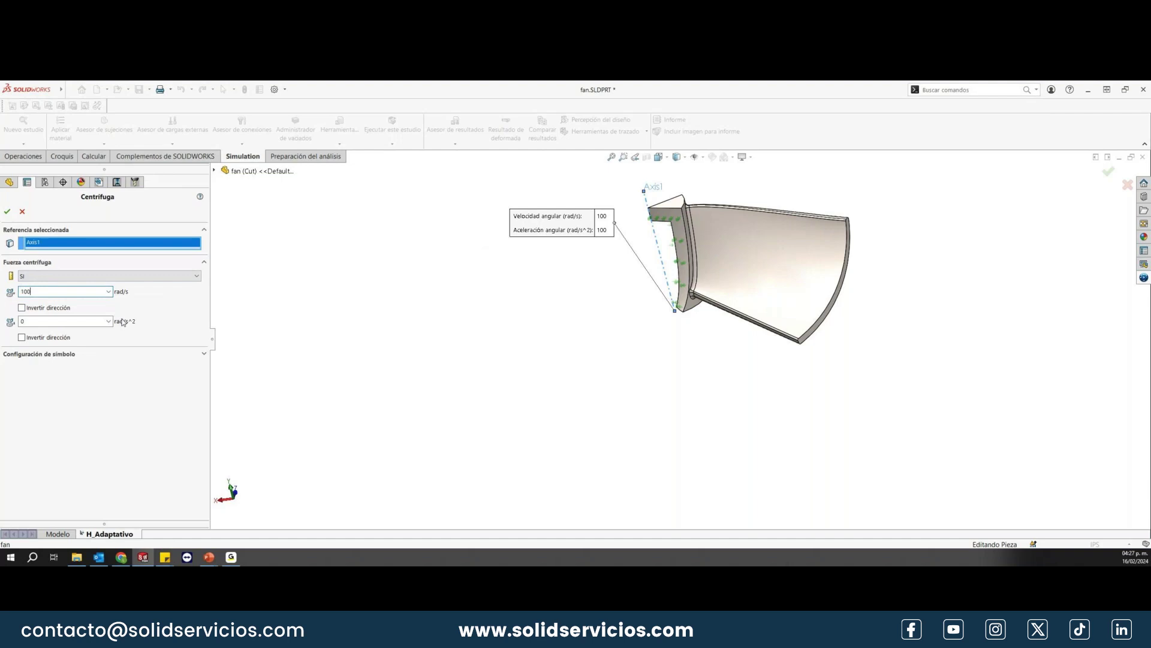
pyautogui.click(7, 211)
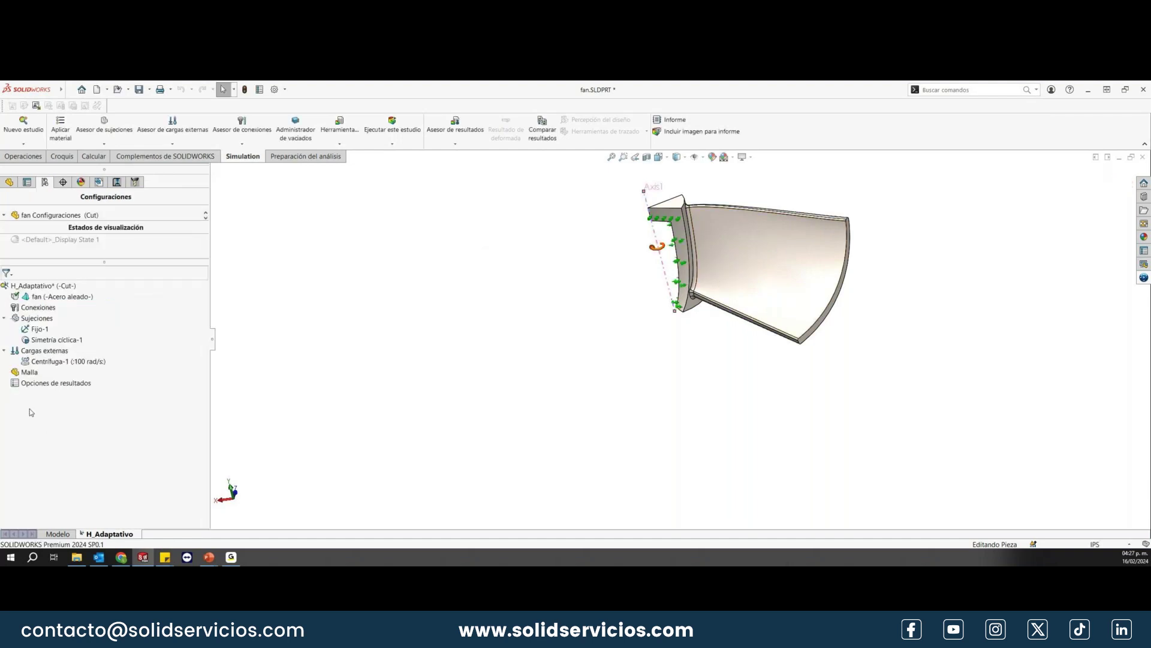
# Step: Generate a curvature-based mesh on the blade and orbit to inspect the Calidad1 plot
pyautogui.rightClick(29, 372)
pyautogui.click(75, 236)
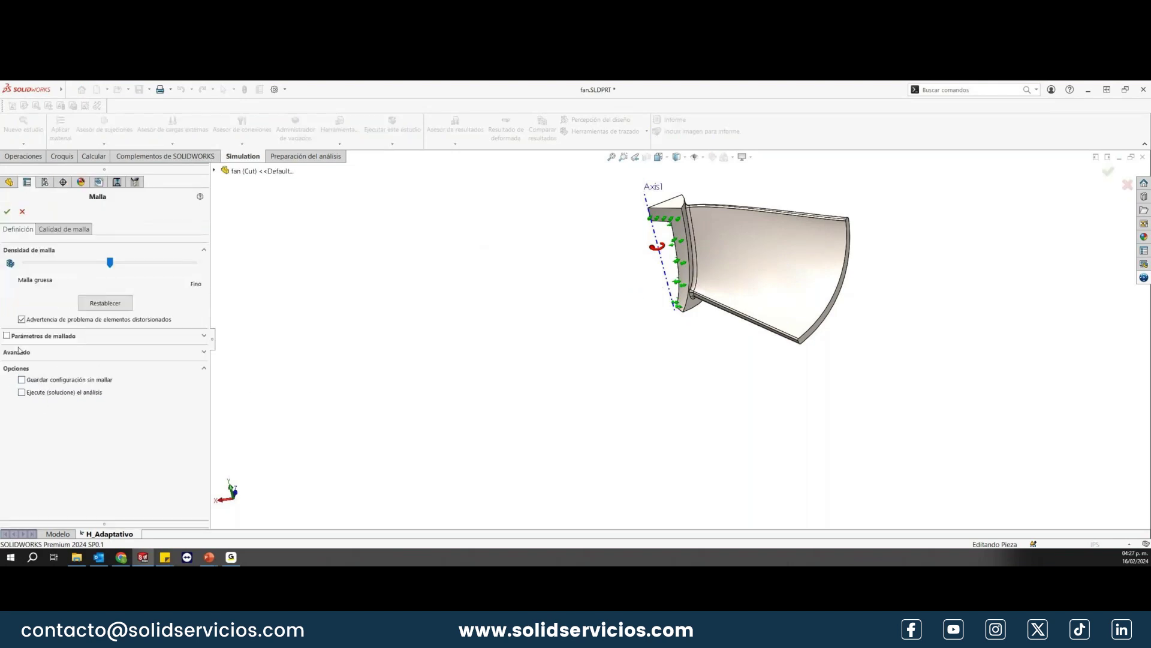
pyautogui.click(6, 336)
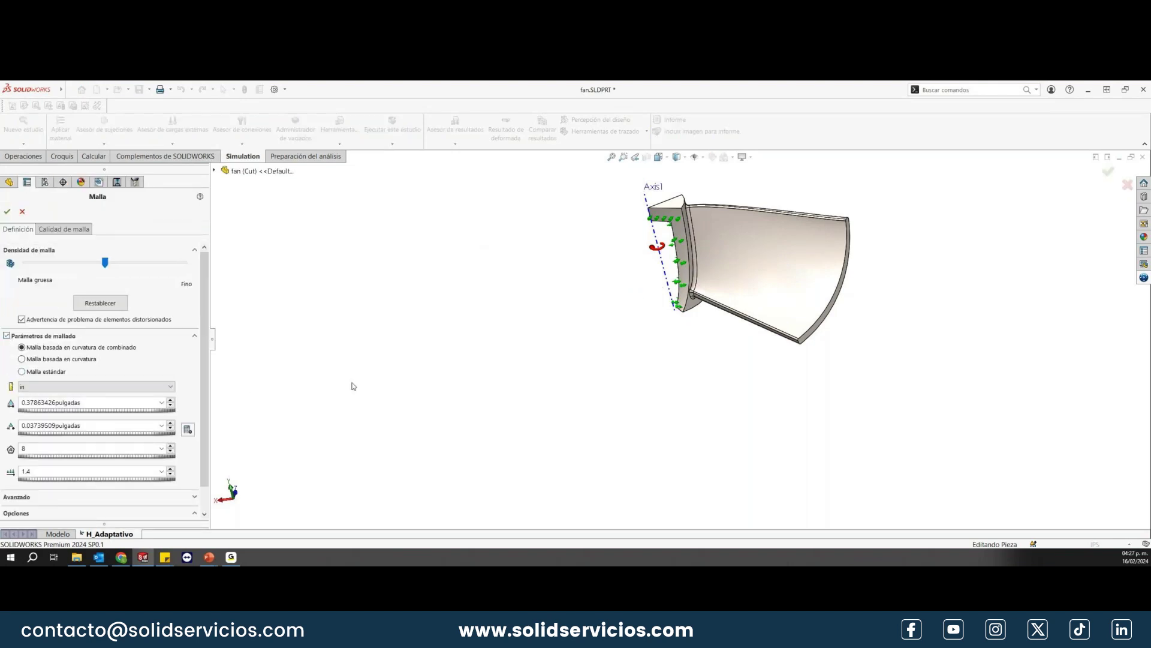
pyautogui.click(21, 359)
pyautogui.click(7, 212)
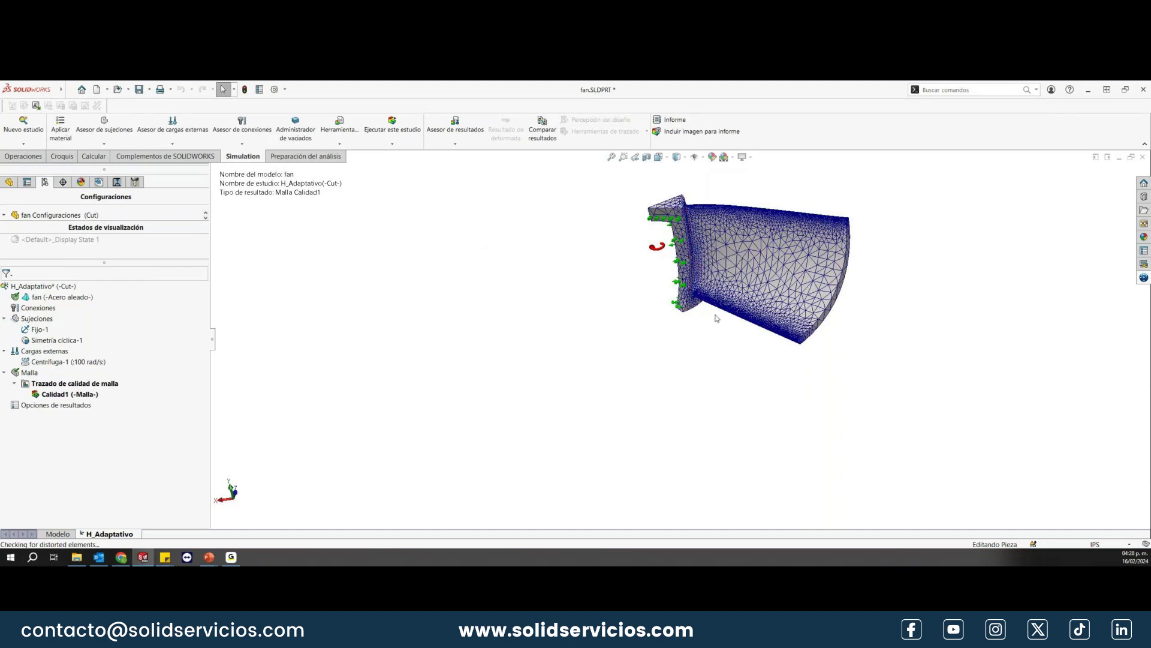
pyautogui.moveTo(719, 321)
pyautogui.mouseDown(button='middle')
pyautogui.moveTo(683, 316)
pyautogui.moveTo(714, 318)
pyautogui.mouseUp(button='middle')
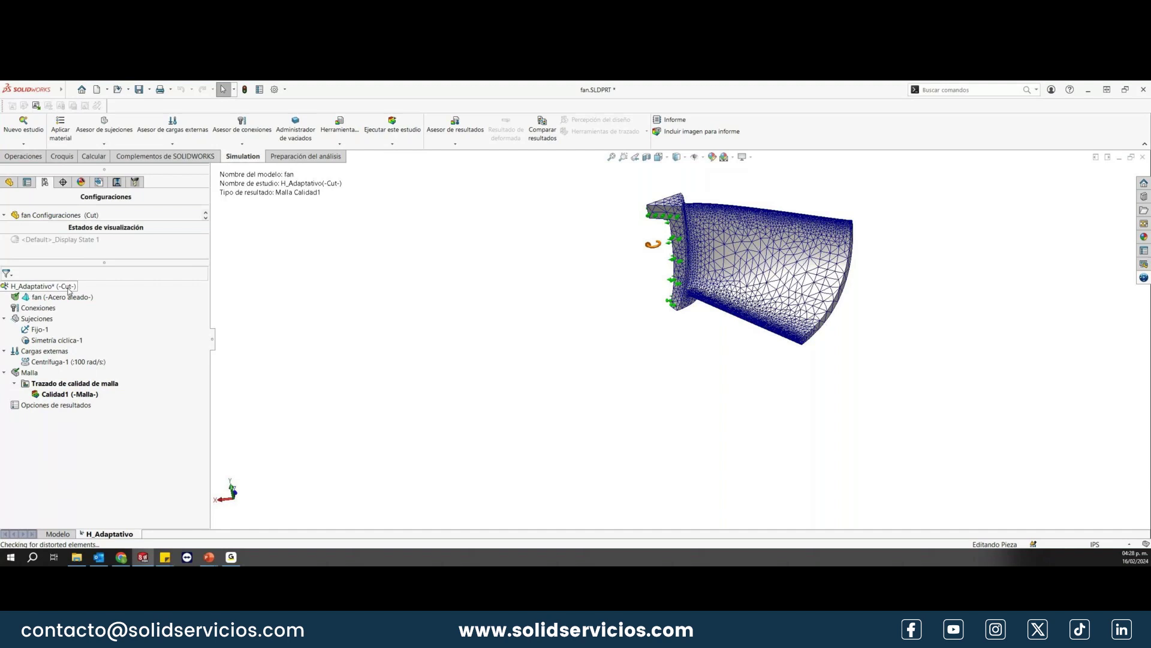
# Step: Set the H_Adaptativo study to the h-adaptive method with 90% precision and 3 maximum loops
pyautogui.rightClick(68, 290)
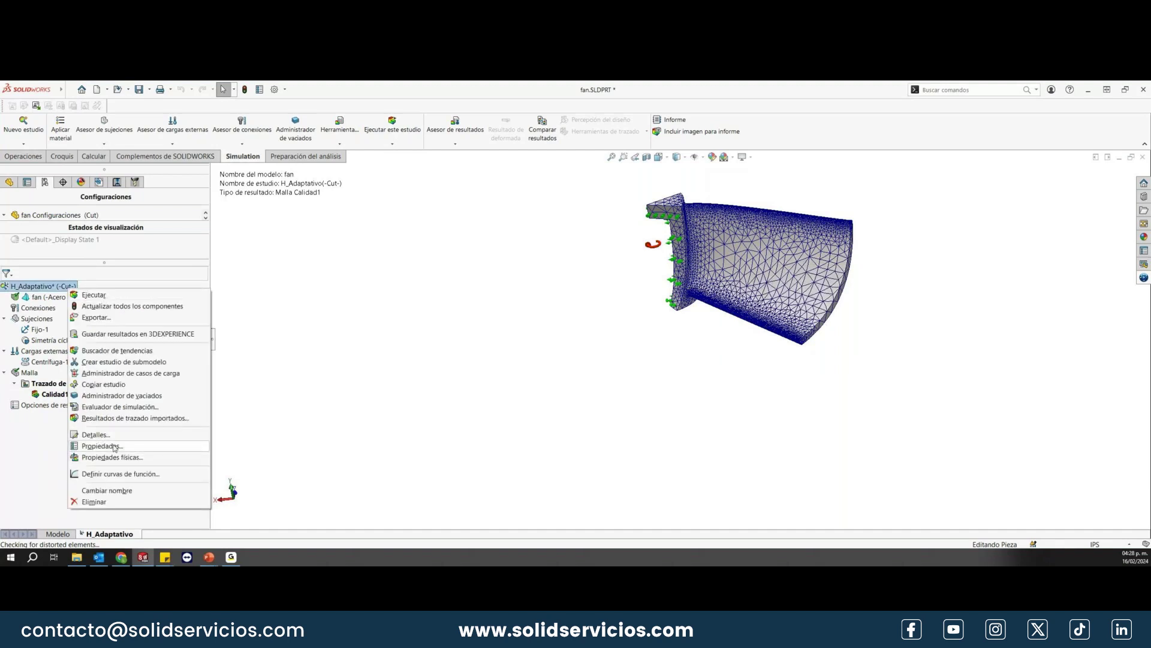
pyautogui.click(530, 339)
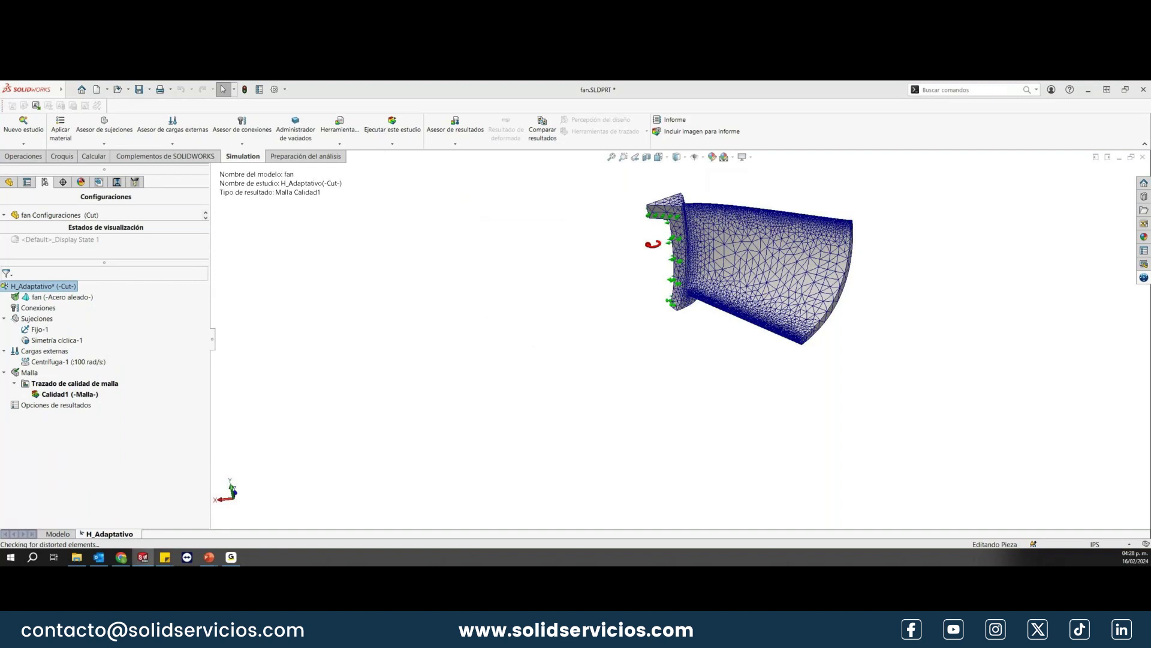
pyautogui.moveTo(347, 84); pyautogui.dragTo(420, 121)
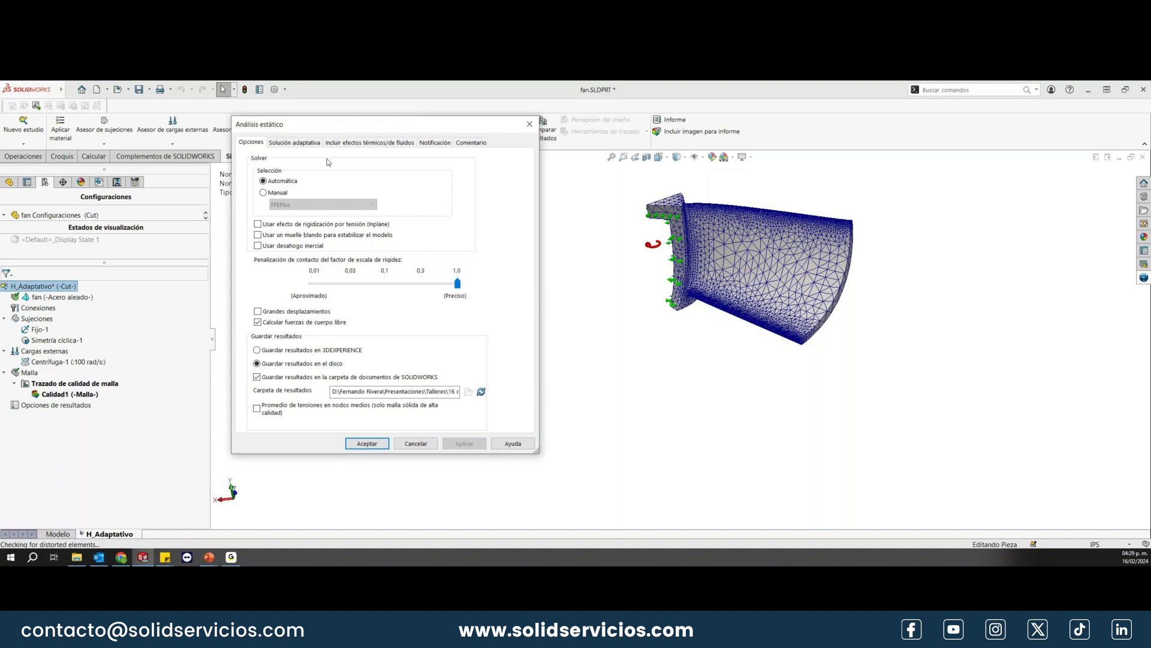
pyautogui.click(299, 144)
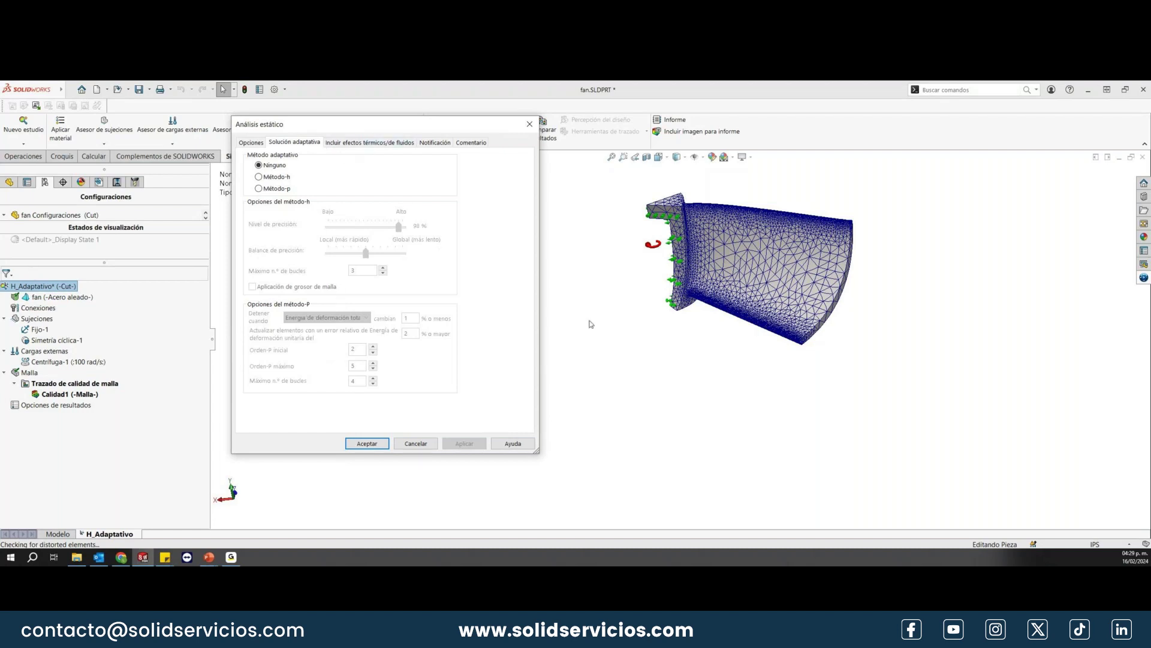
pyautogui.click(251, 145)
pyautogui.click(261, 177)
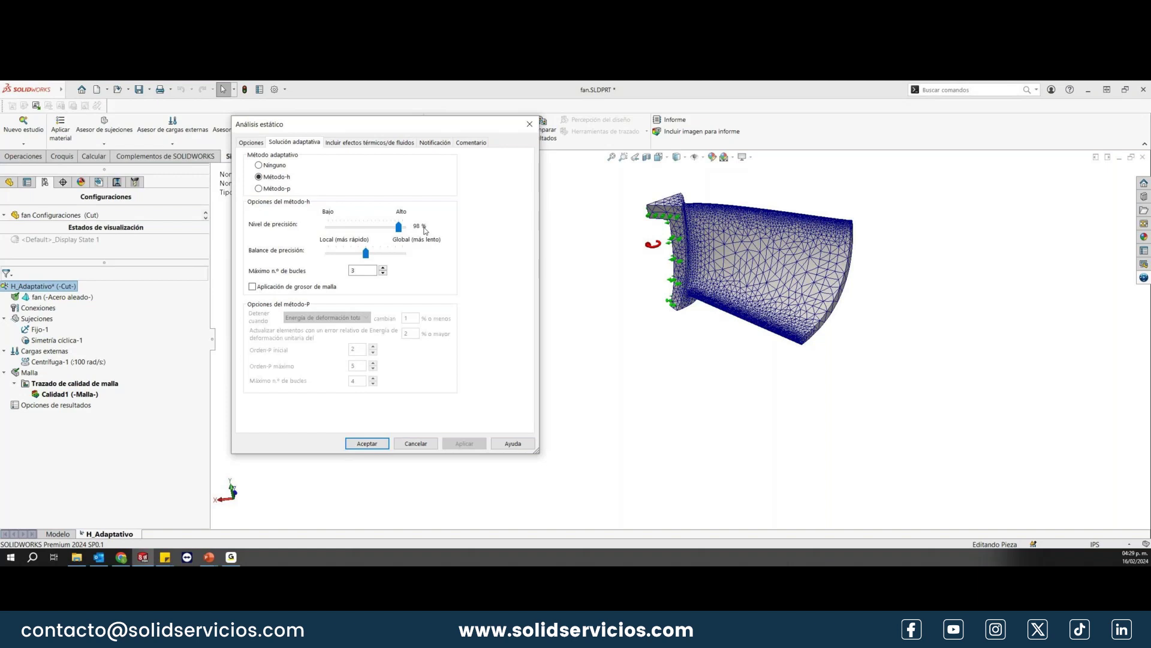
pyautogui.click(384, 271)
pyautogui.click(367, 444)
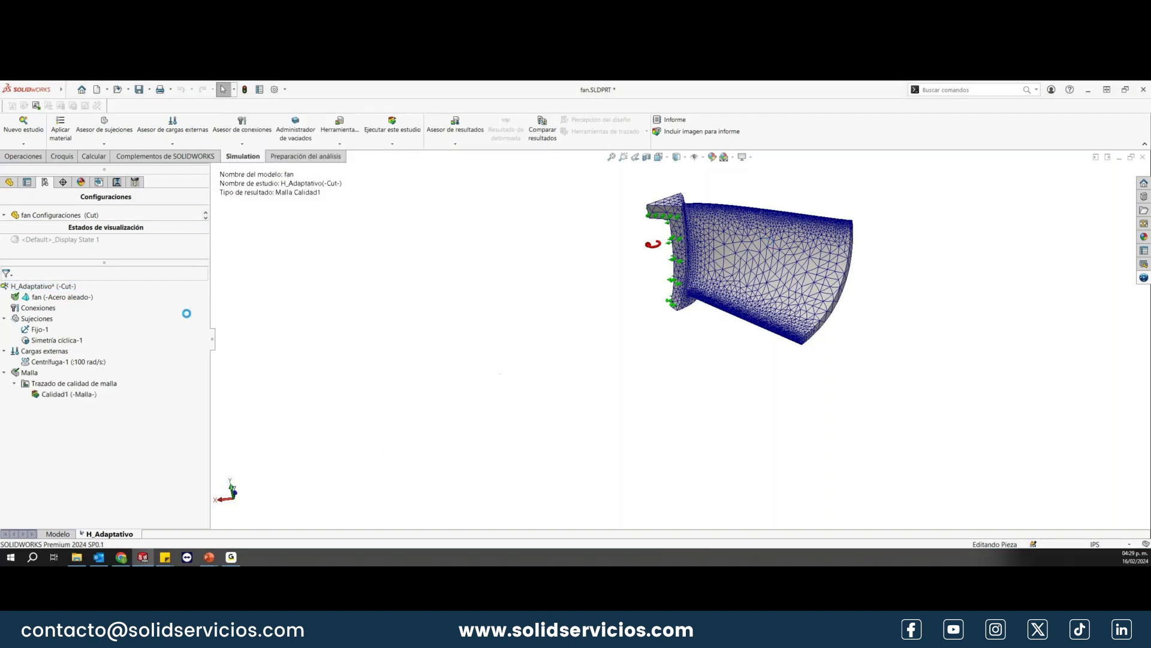
# Step: Run H_Adaptativo until it reaches 98.1451% precision, with peak von Mises stress 3.797e+07 N/m^2
pyautogui.rightClick(71, 289)
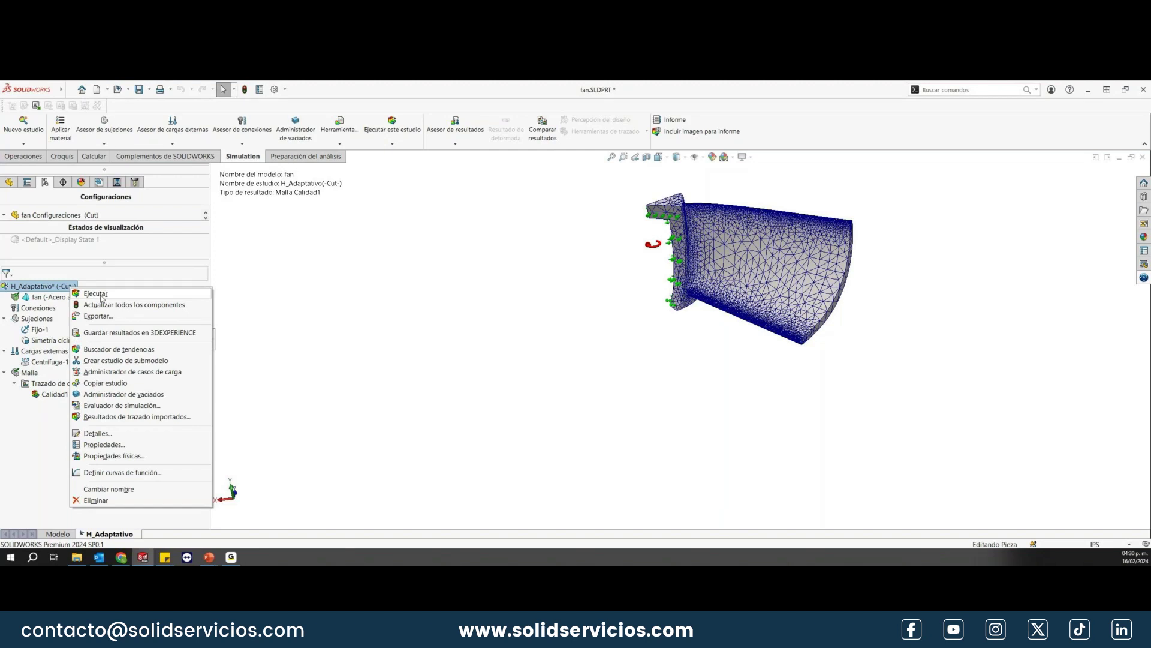
pyautogui.click(101, 295)
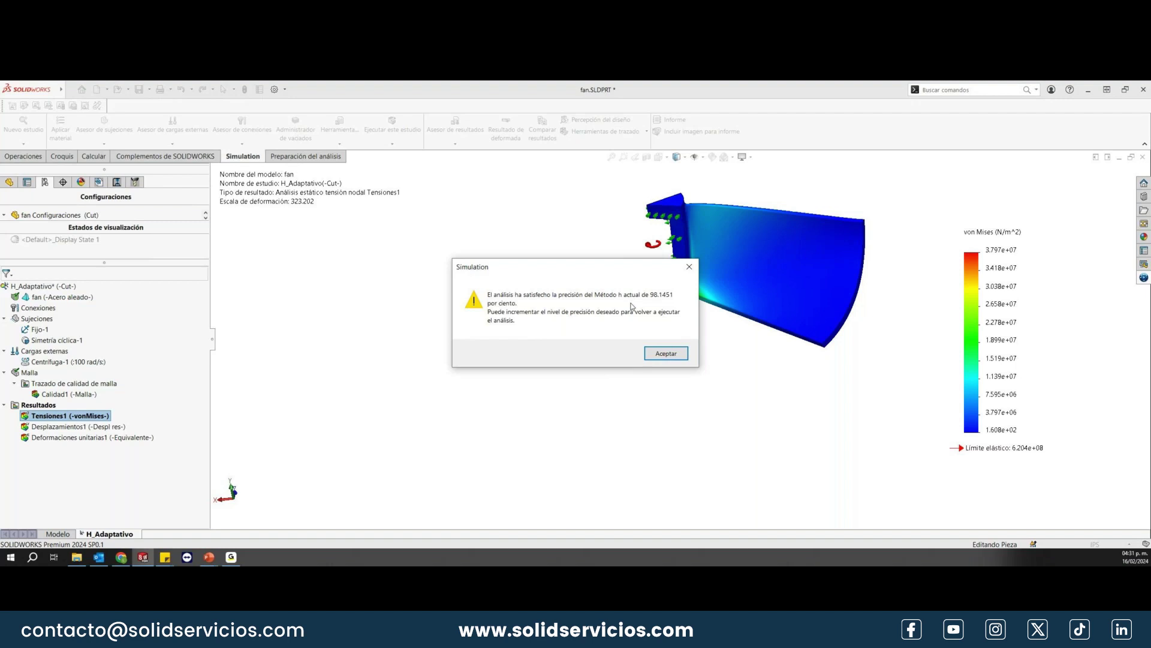
# Step: Dismiss the precision message and create an adaptive convergence graph of maximum von Mises stress
pyautogui.click(662, 355)
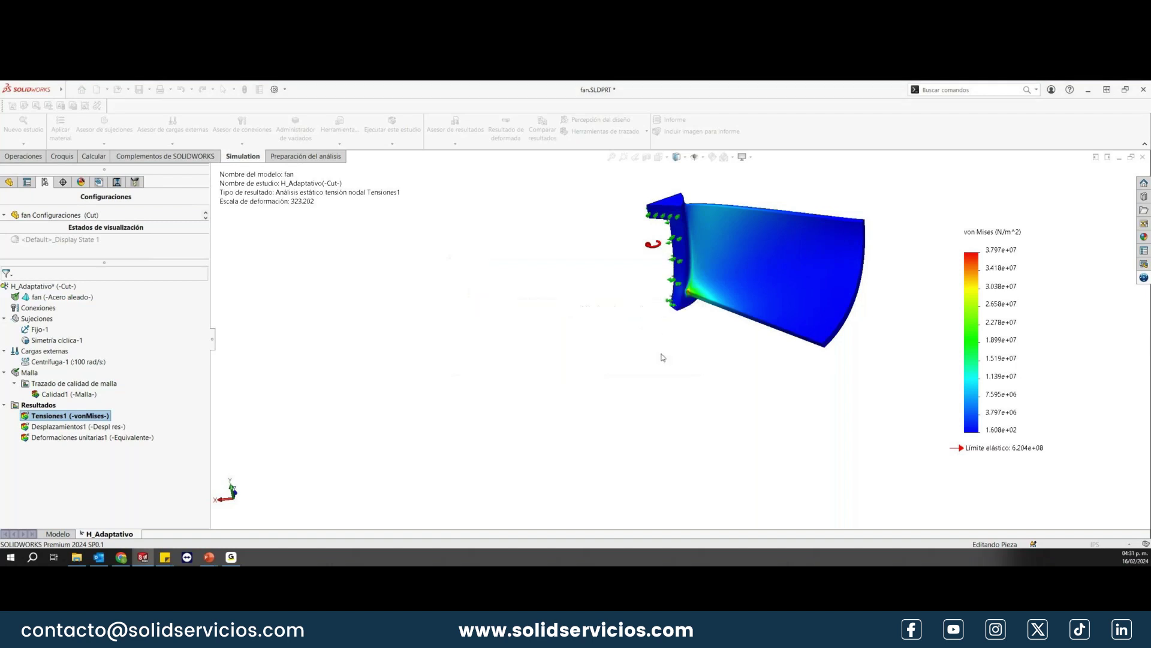
pyautogui.rightClick(49, 406)
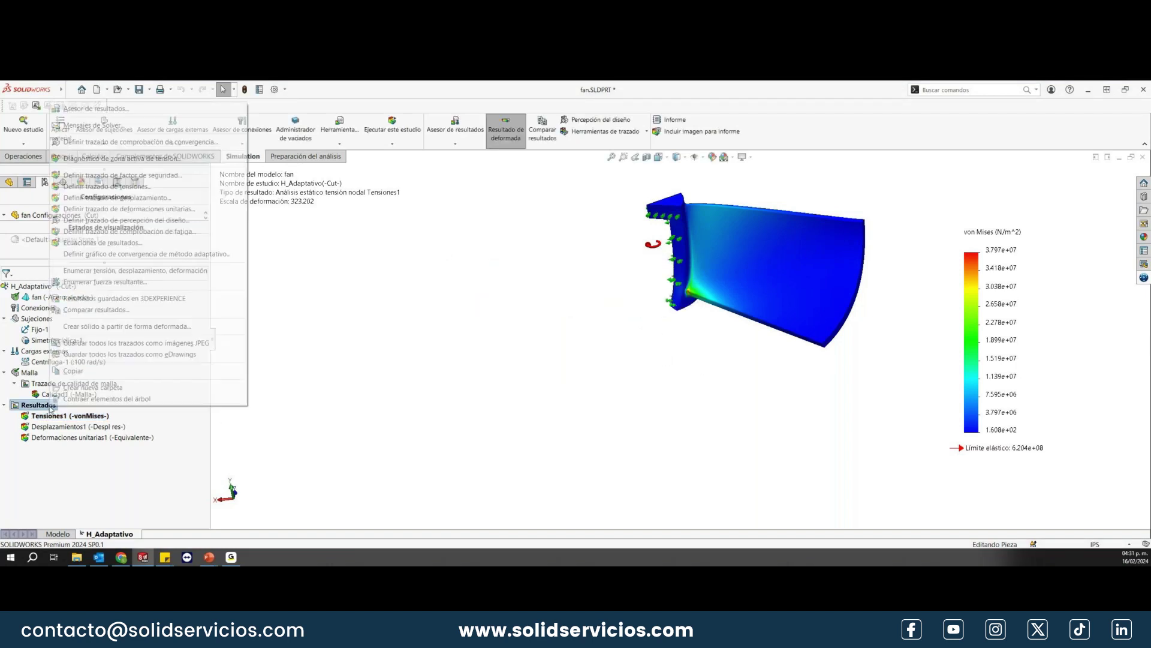
pyautogui.click(111, 255)
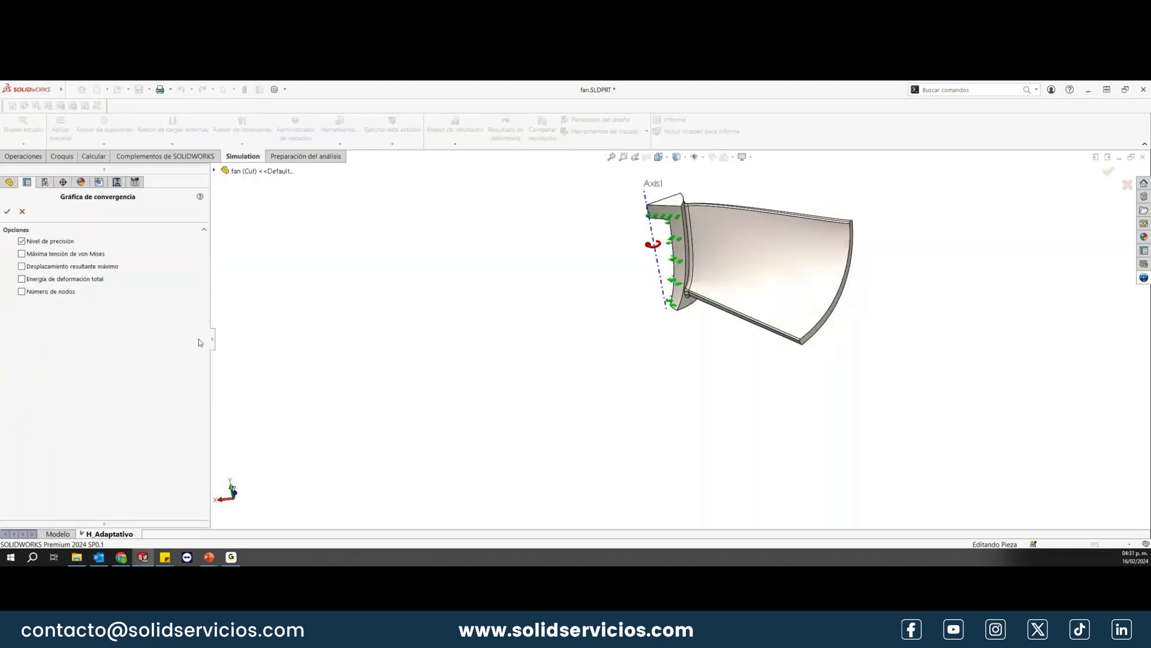
pyautogui.click(21, 253)
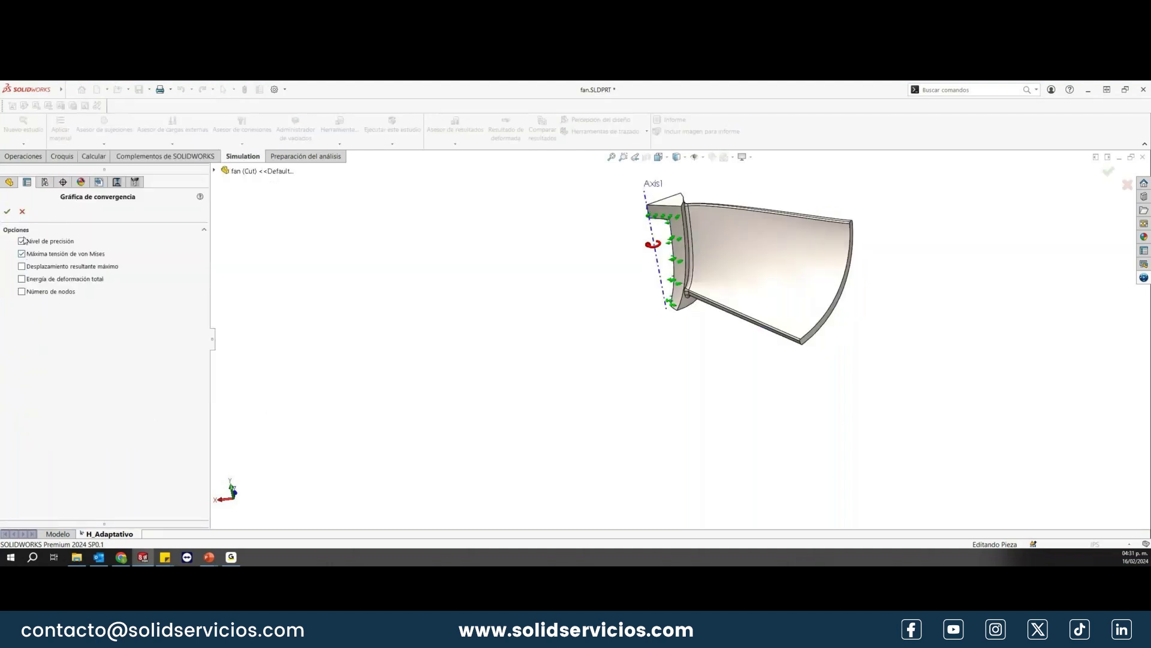
pyautogui.click(8, 212)
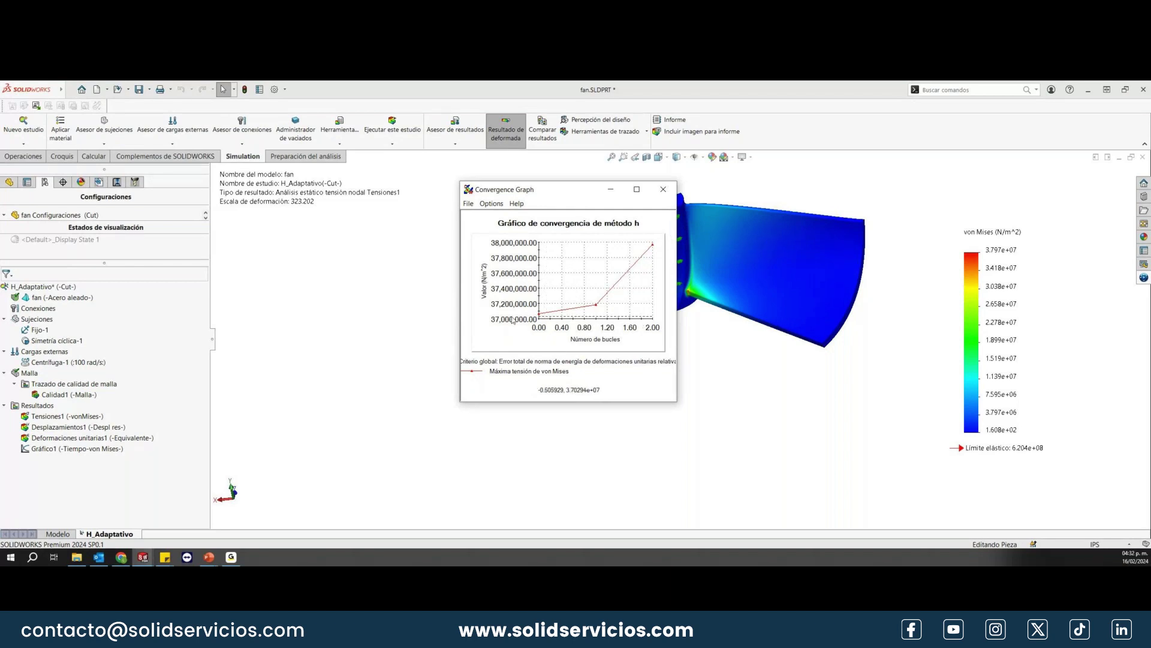
# Step: Review the Gráfico1 convergence graph, then close its window
pyautogui.click(663, 189)
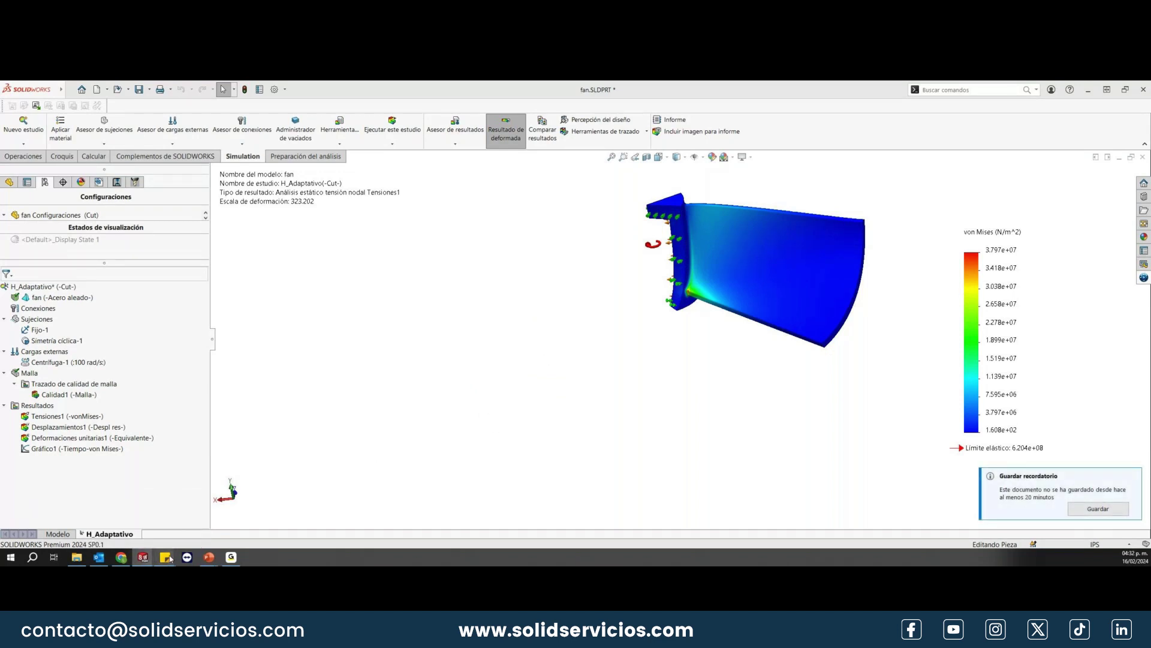
pyautogui.click(144, 557)
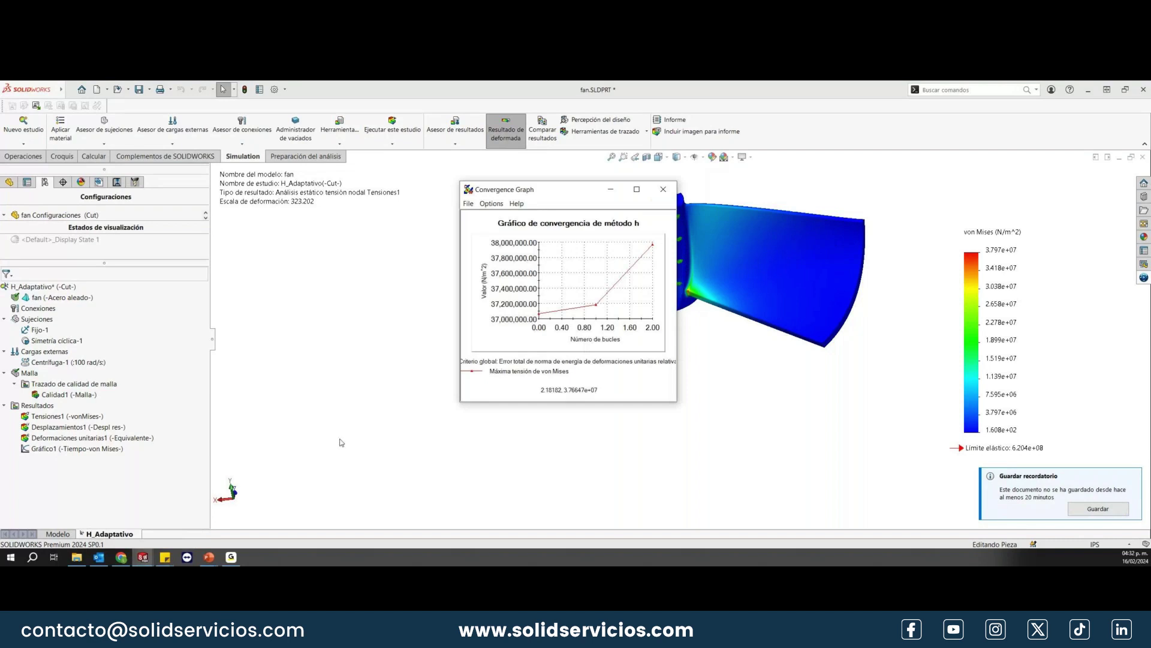
pyautogui.click(663, 189)
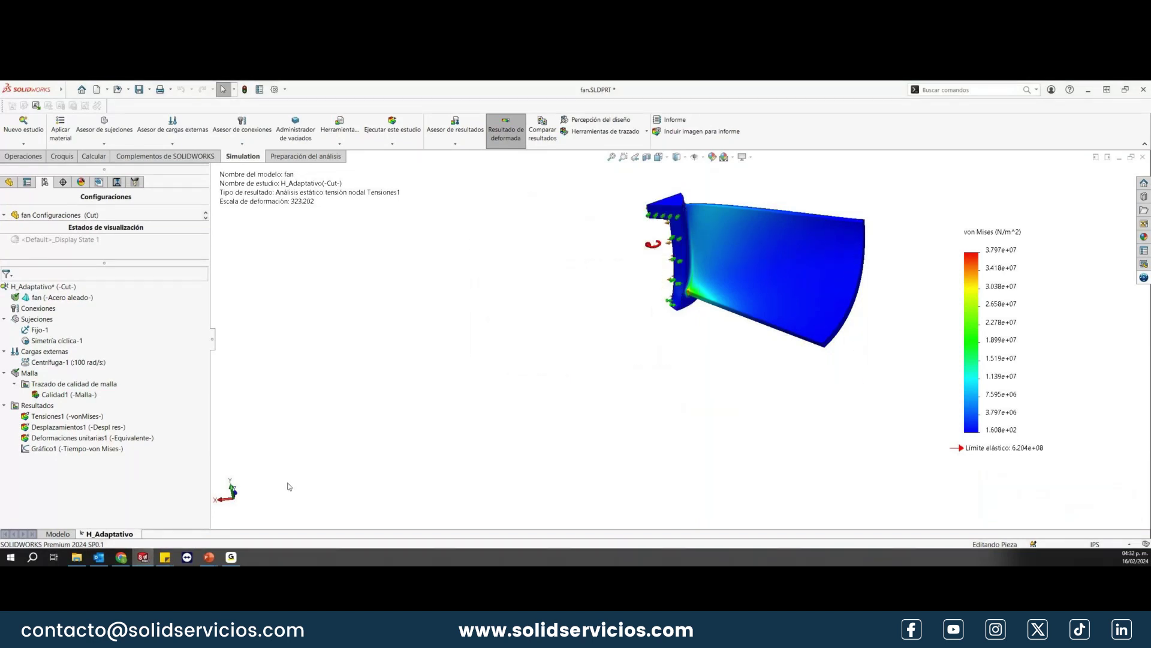
pyautogui.click(70, 449)
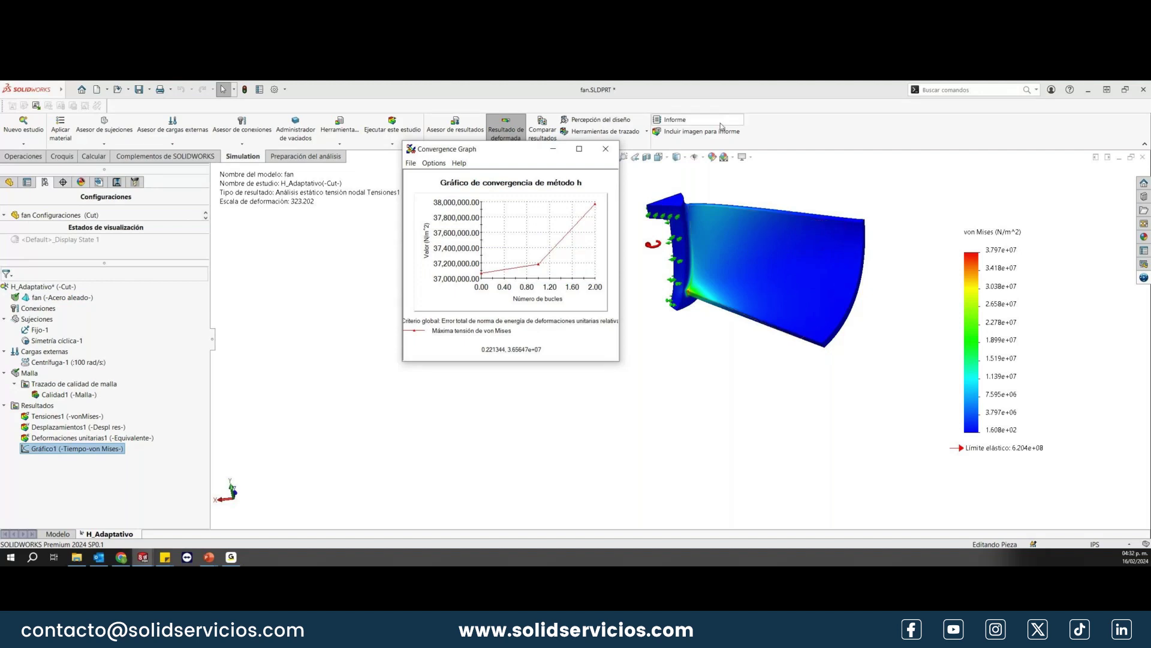
pyautogui.click(606, 149)
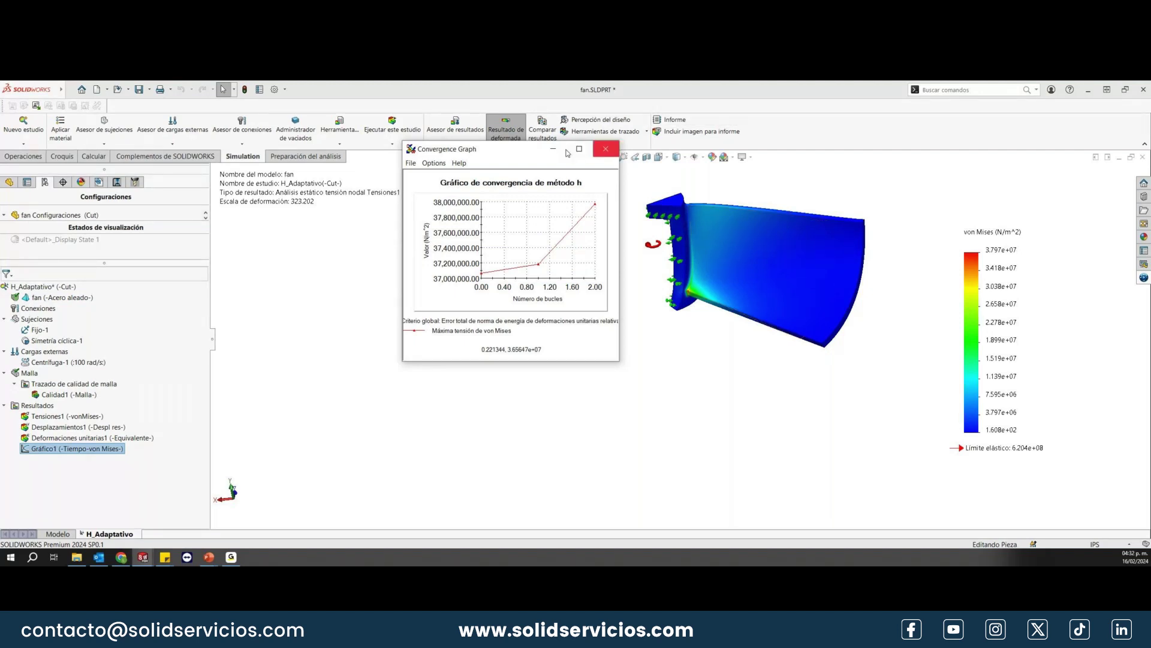
# Step: Copy the H_Adaptativo study into a new study named 'P-Adaptativo'
pyautogui.rightClick(40, 287)
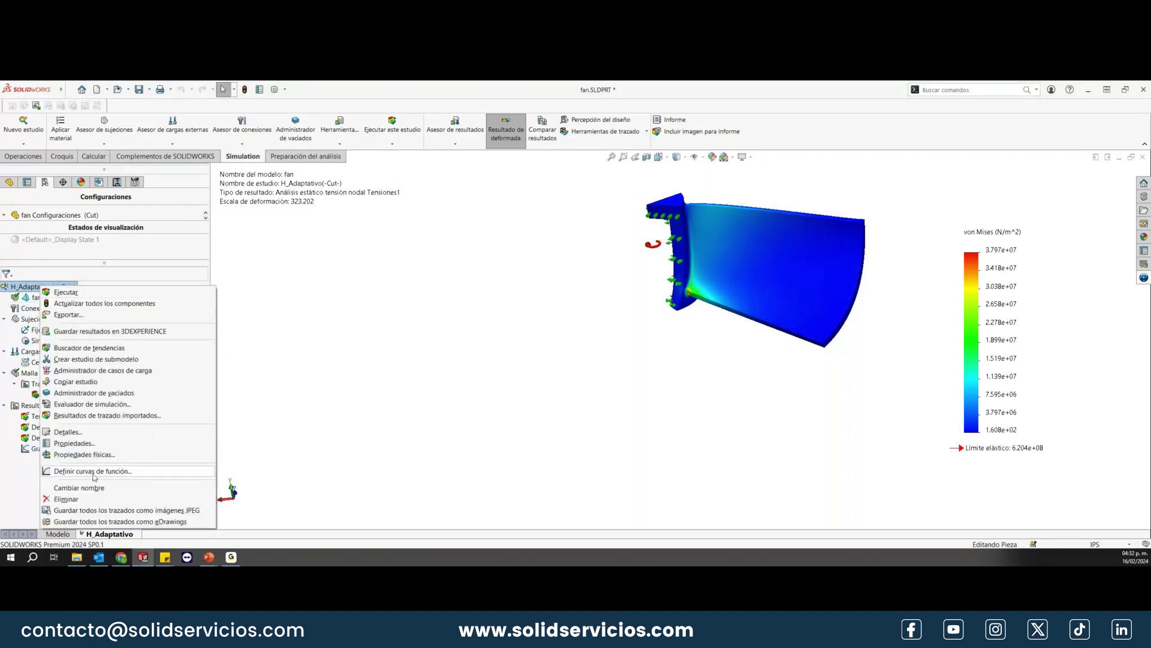
pyautogui.click(265, 410)
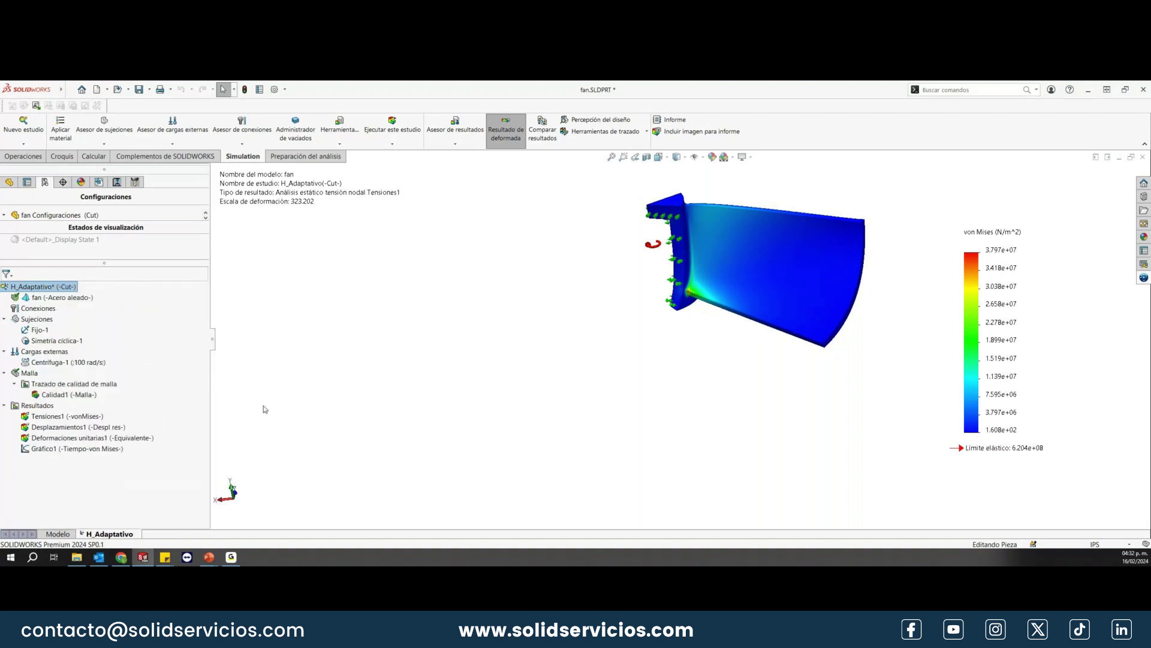
pyautogui.doubleClick(85, 322)
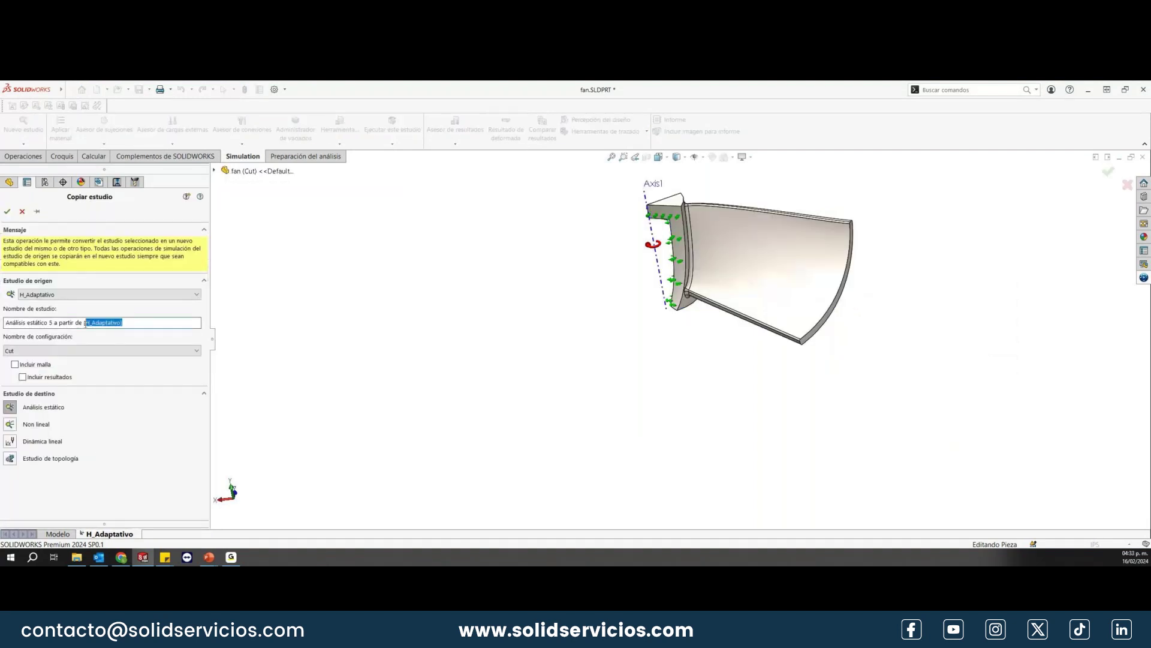
pyautogui.hotkey('ctrl', 'a')
pyautogui.write('P-A')
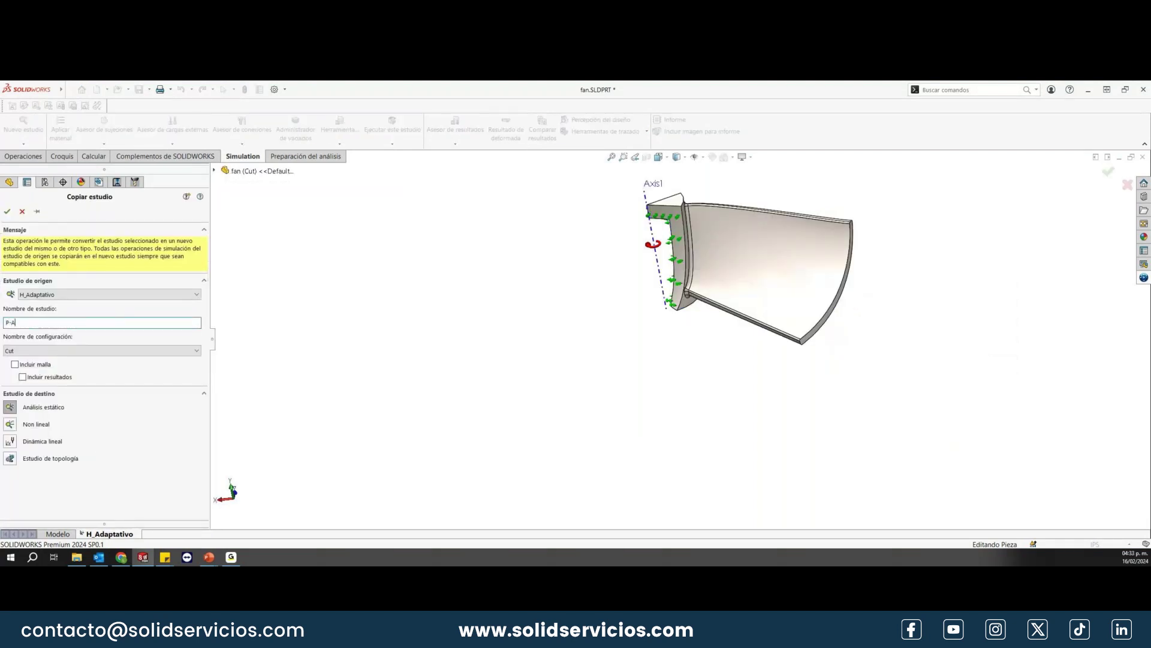
pyautogui.write('daptati')
pyautogui.write('vo')
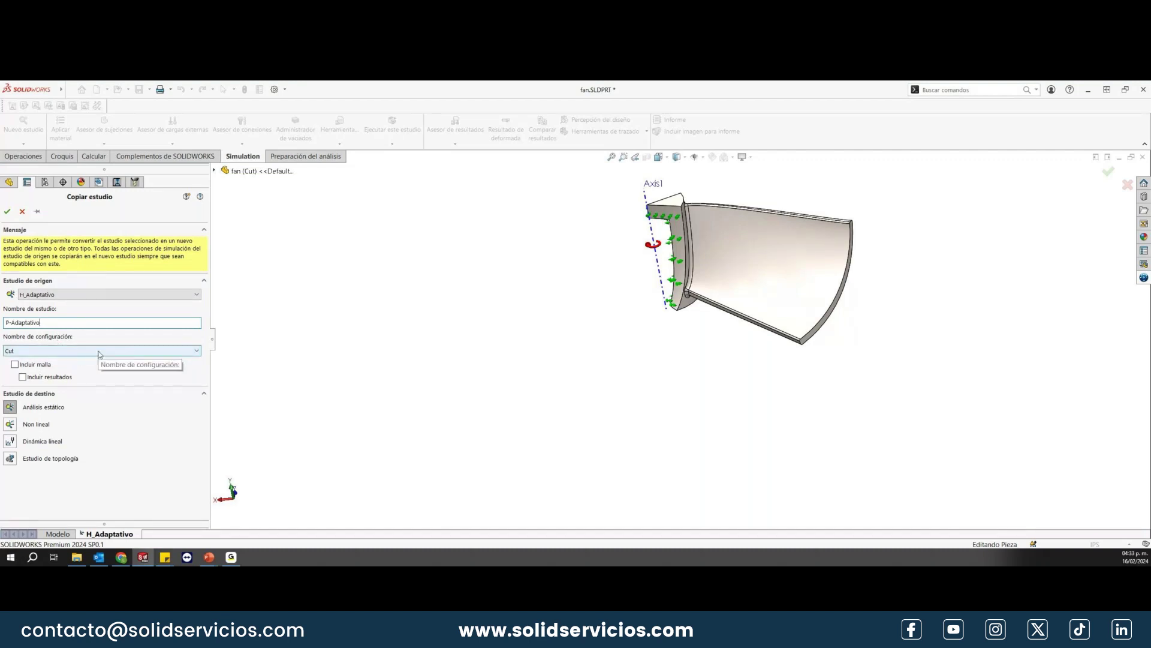
pyautogui.click(7, 211)
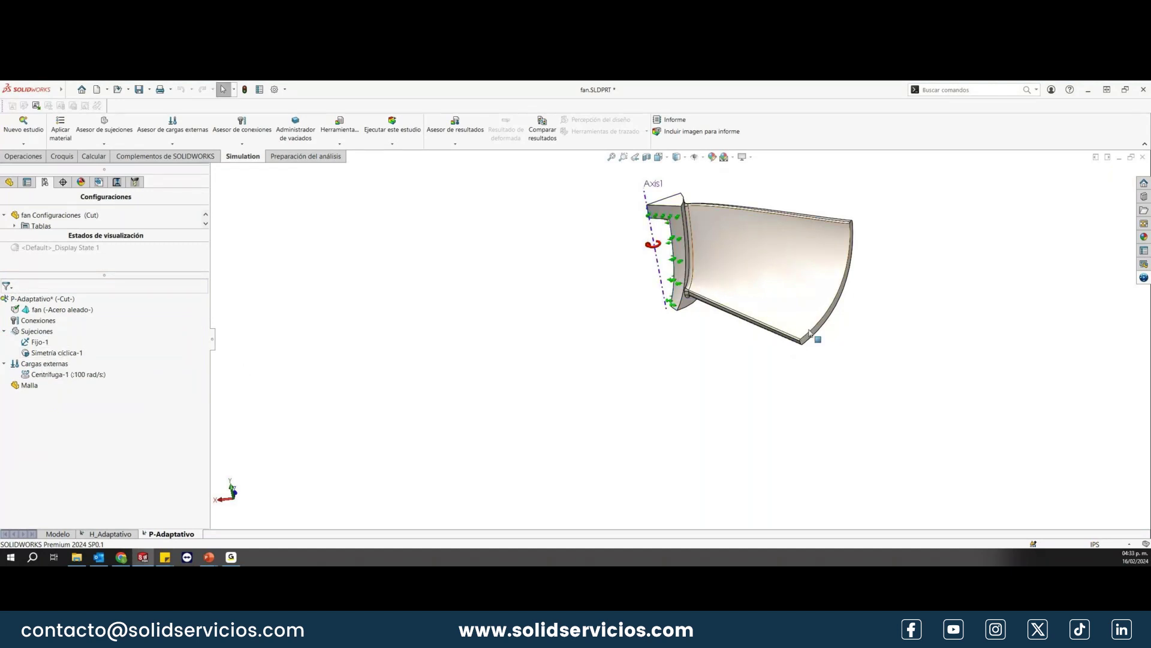
# Step: Suppress the cyclic symmetry fixture and restrain the hub face using Axis1 as reference
pyautogui.rightClick(52, 356)
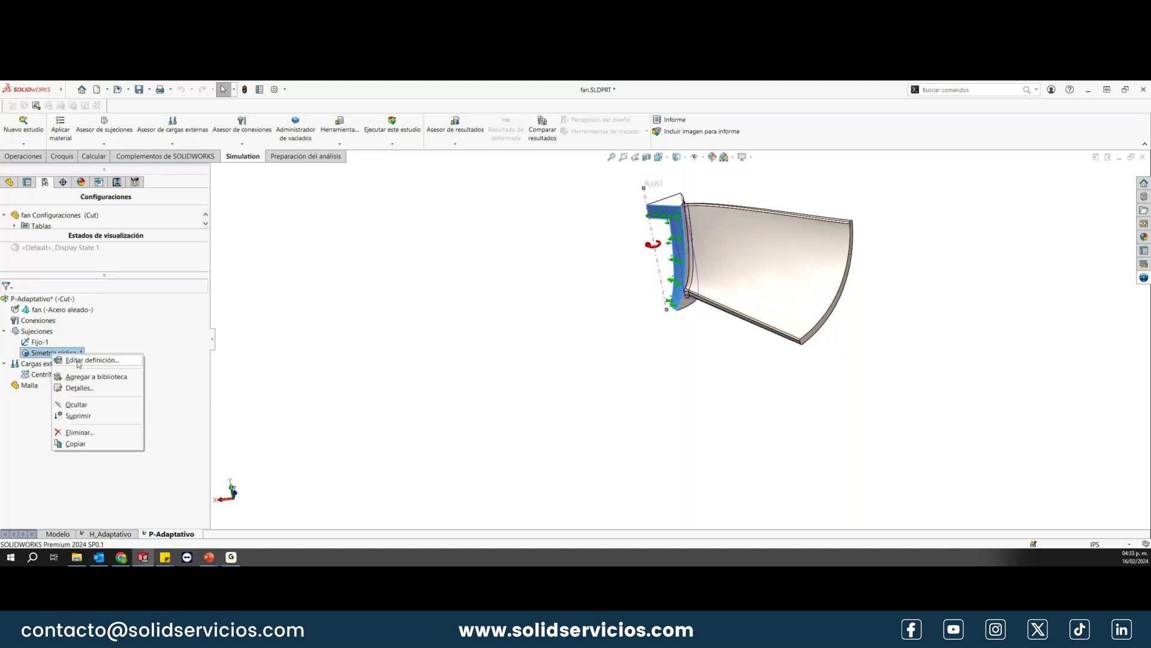
pyautogui.click(78, 415)
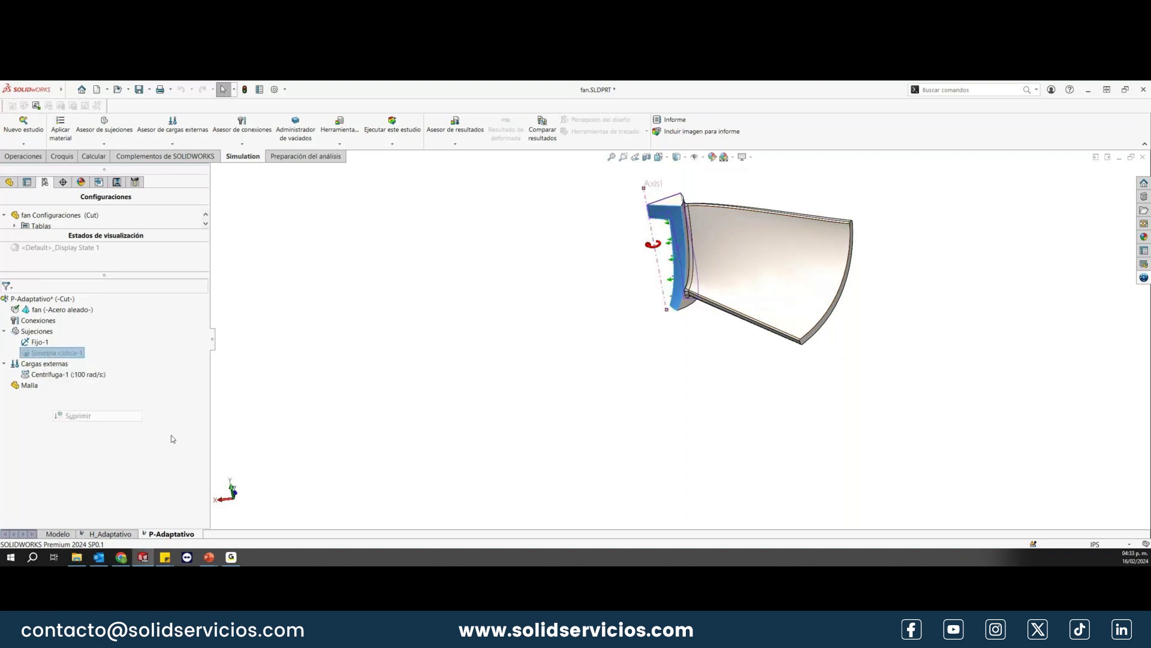
pyautogui.rightClick(42, 331)
pyautogui.click(90, 425)
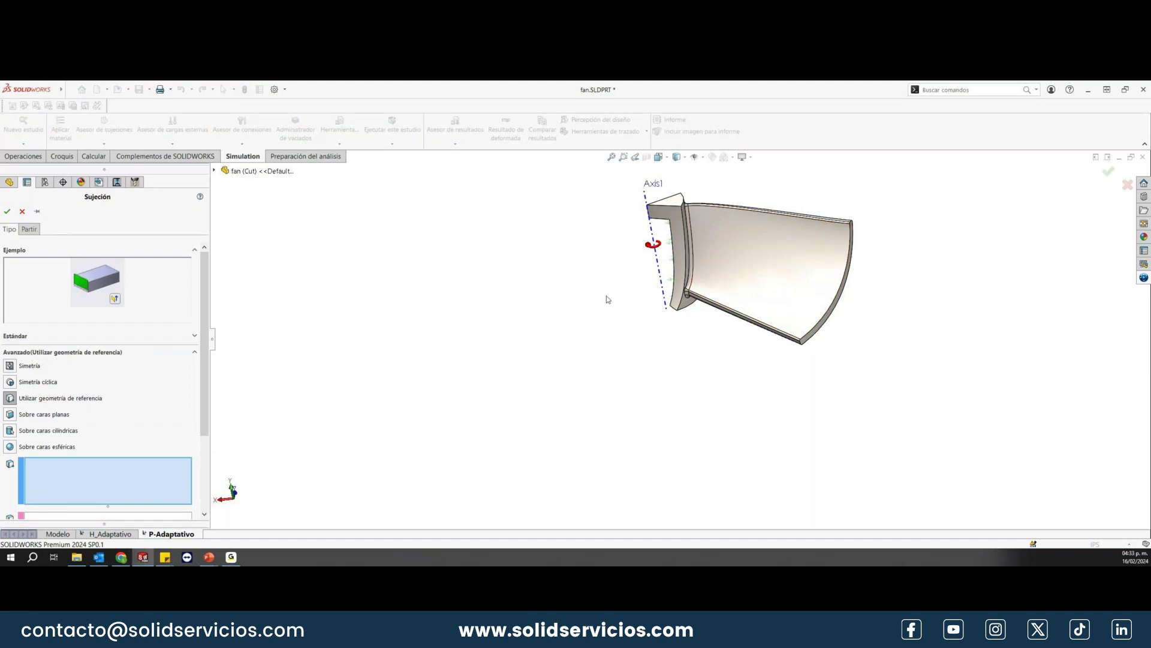
pyautogui.click(679, 217)
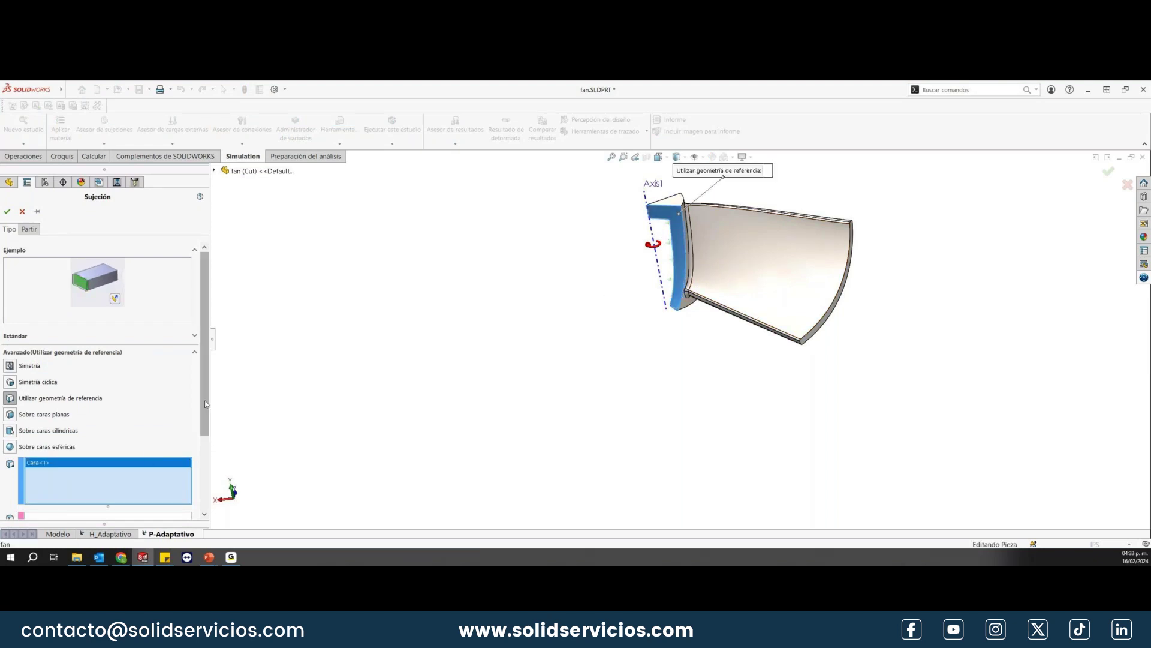
pyautogui.scroll(-1, 207, 427)
pyautogui.scroll(-1, 210, 427)
pyautogui.click(164, 434)
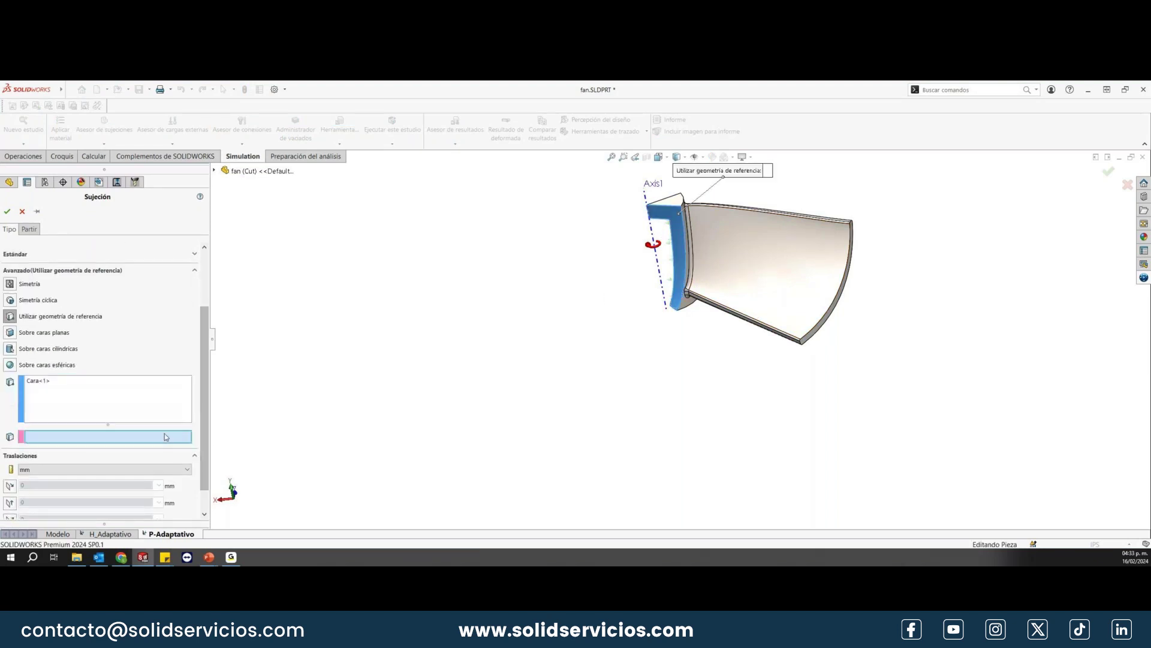
pyautogui.click(659, 273)
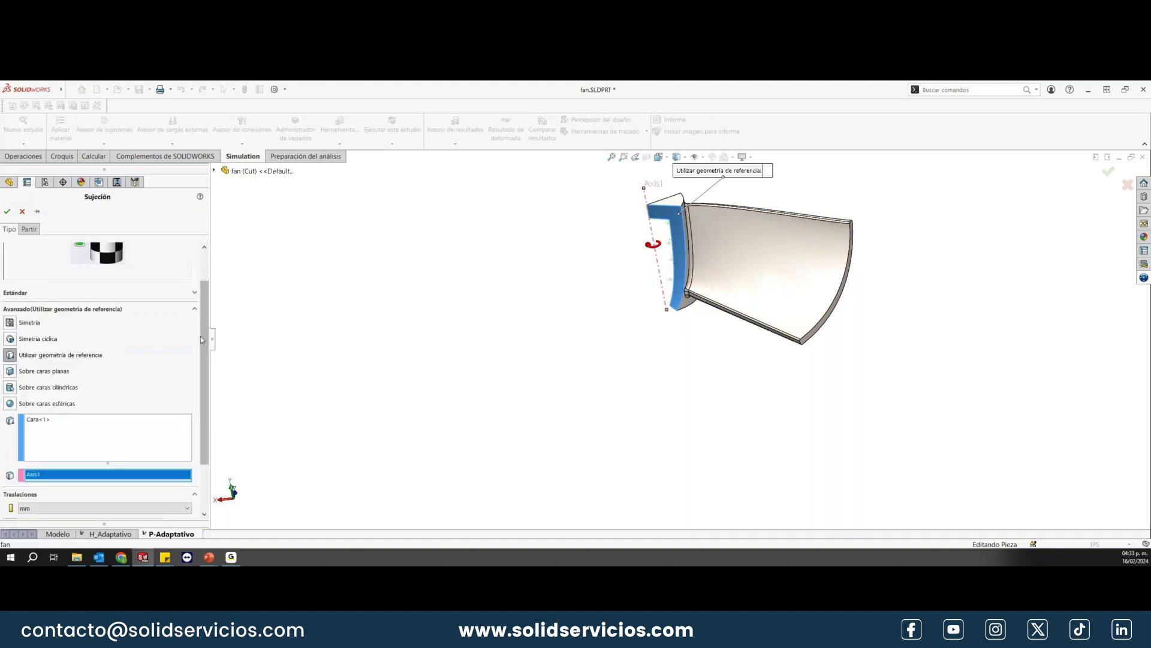
# Step: Pin the fixture panel and apply the 0 rad circumferential restraint on Cara<1>
pyautogui.scroll(-1, 203, 366)
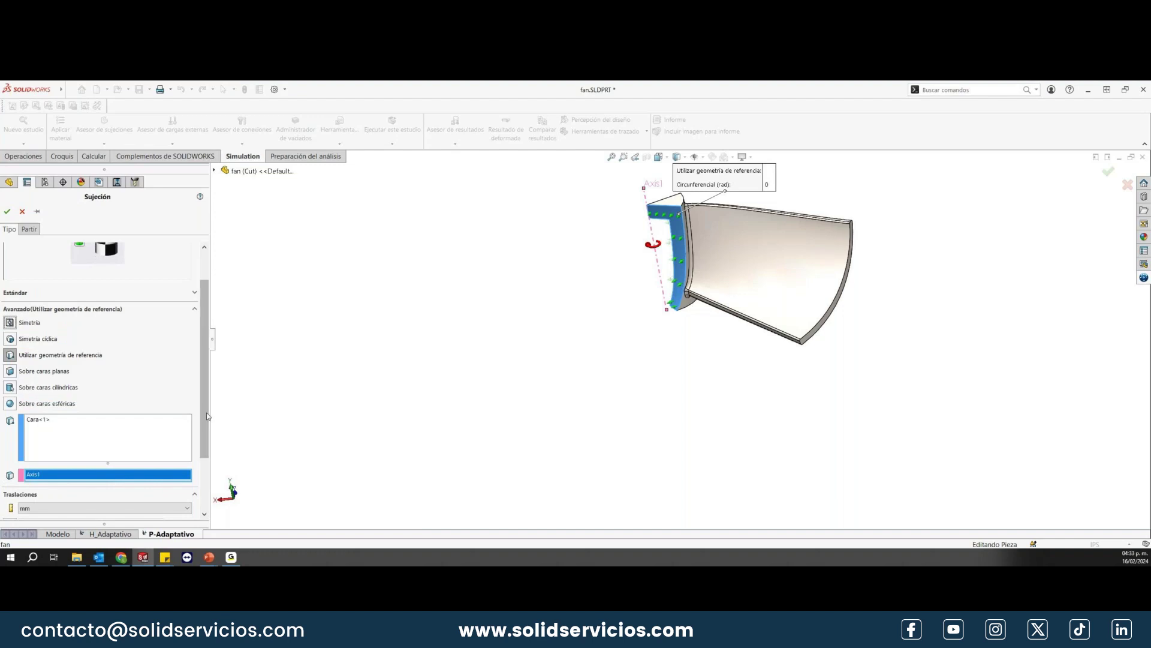
pyautogui.moveTo(205, 412); pyautogui.dragTo(218, 459)
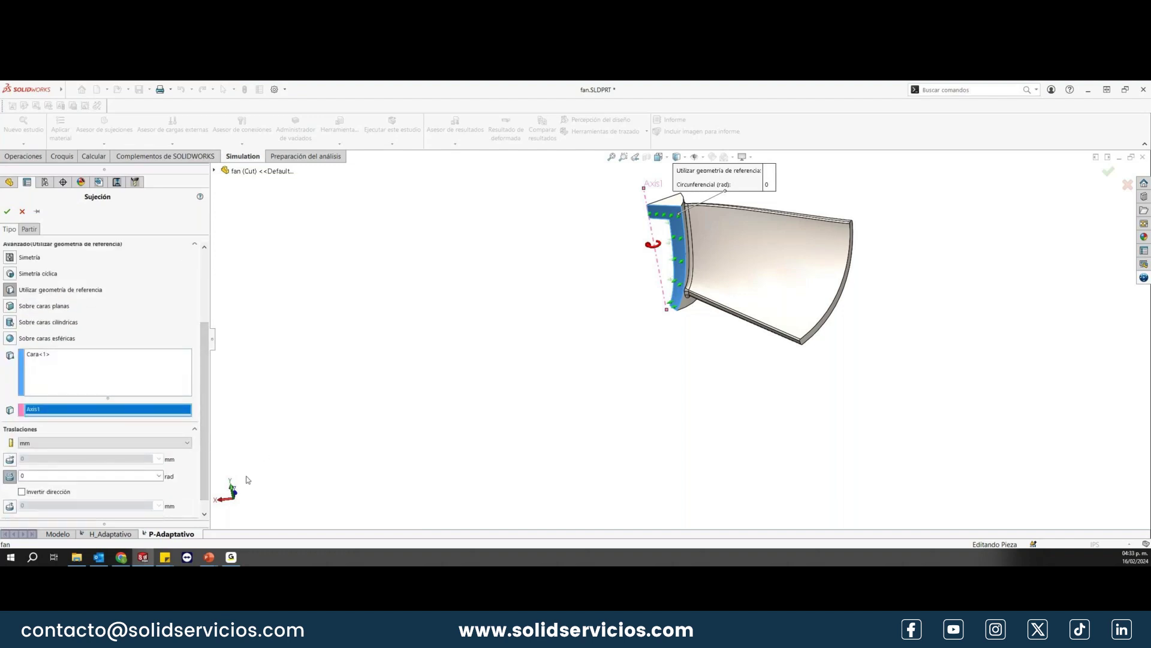
pyautogui.moveTo(202, 422); pyautogui.dragTo(204, 373)
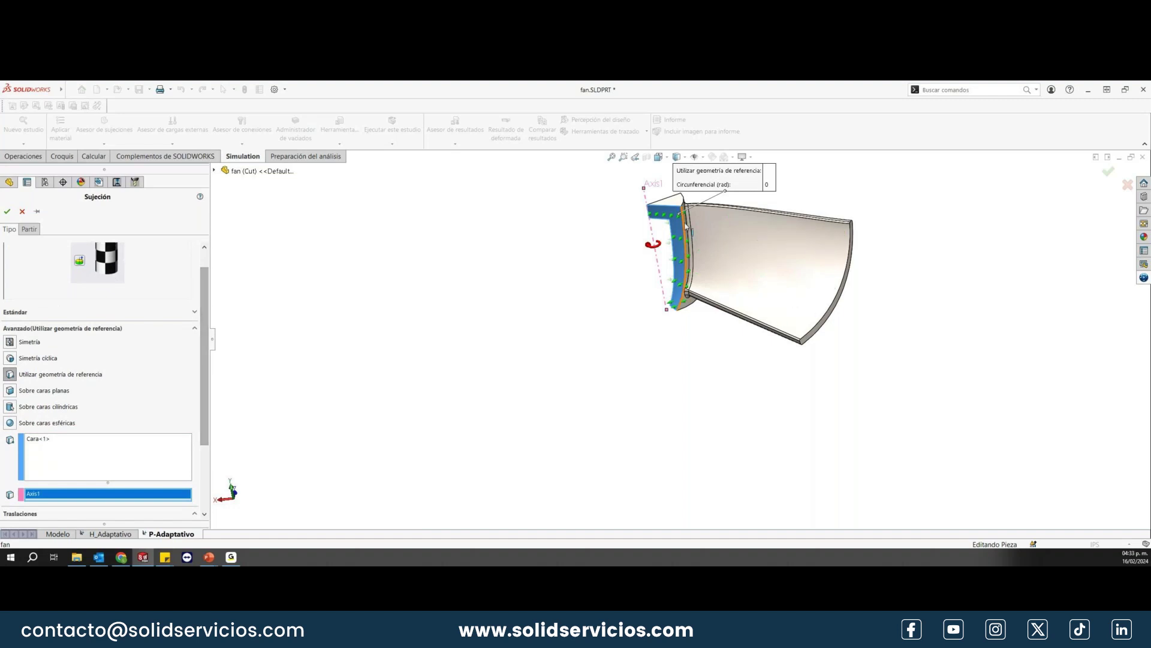
pyautogui.click(37, 211)
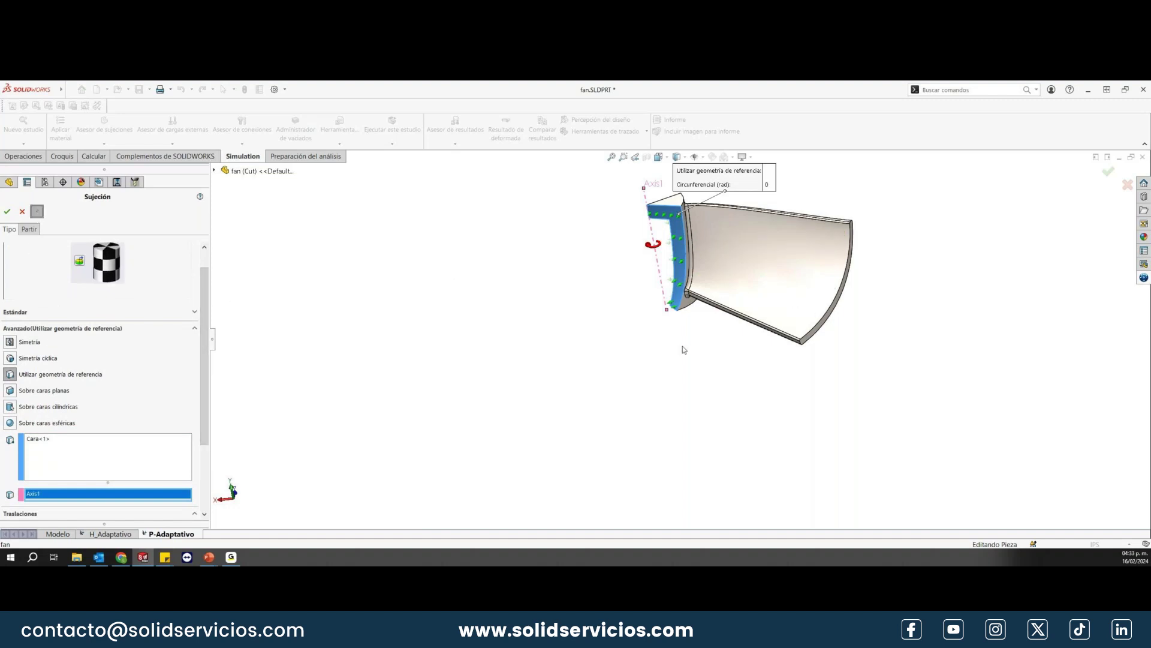
pyautogui.moveTo(682, 347); pyautogui.dragTo(760, 353, button='middle')
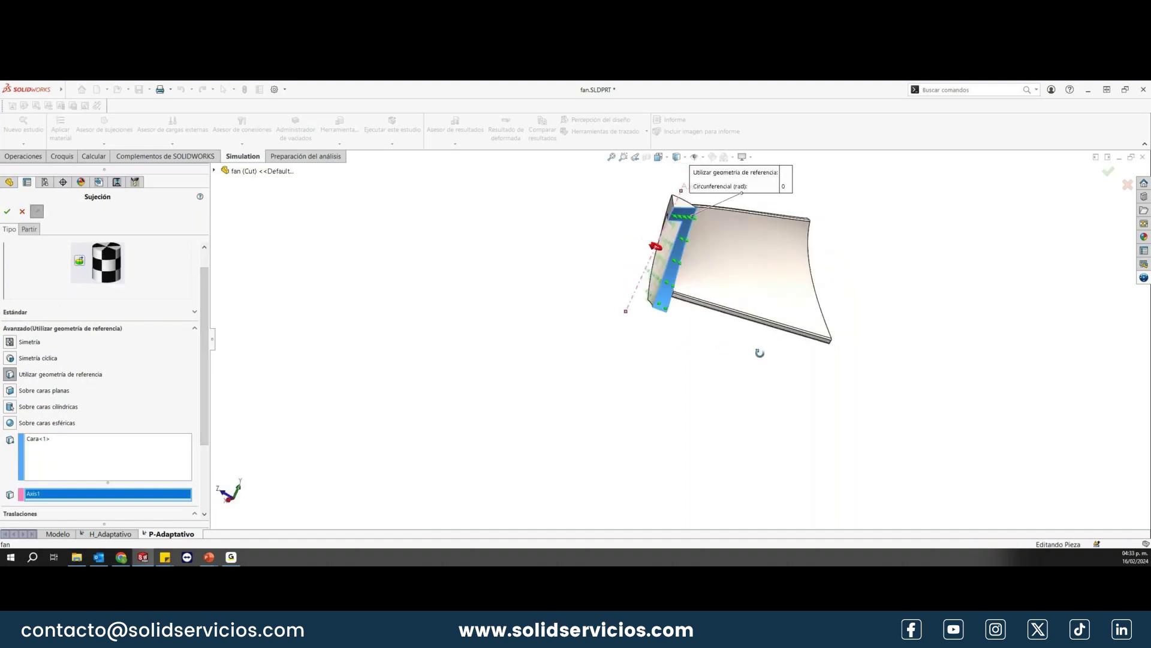
pyautogui.click(7, 211)
pyautogui.moveTo(660, 288); pyautogui.dragTo(727, 298, button='middle')
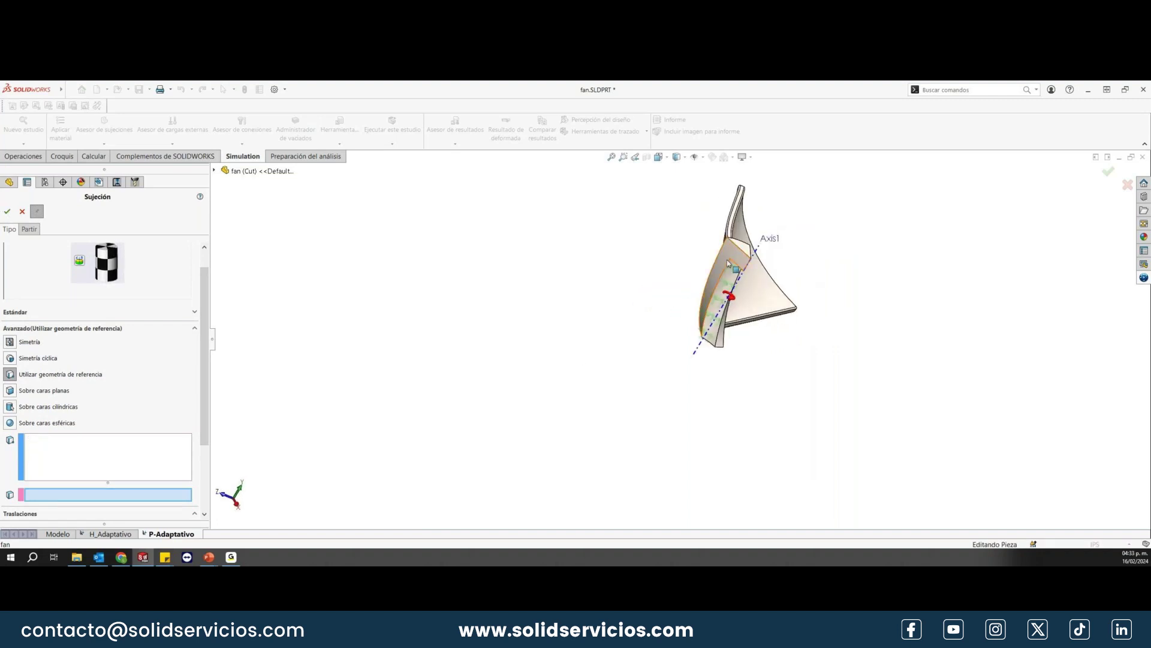
# Step: Restrain the other blade face, Cara<2>, at 0 rad about Axis1 as a second fixture
pyautogui.rightClick(563, 383)
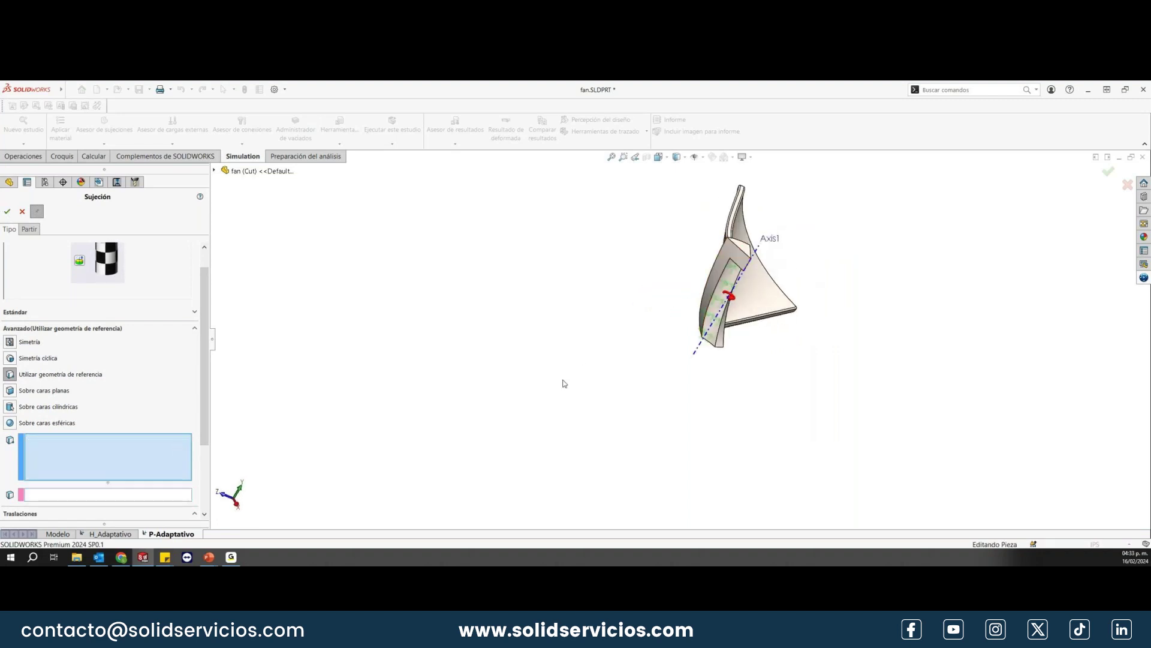
pyautogui.click(734, 260)
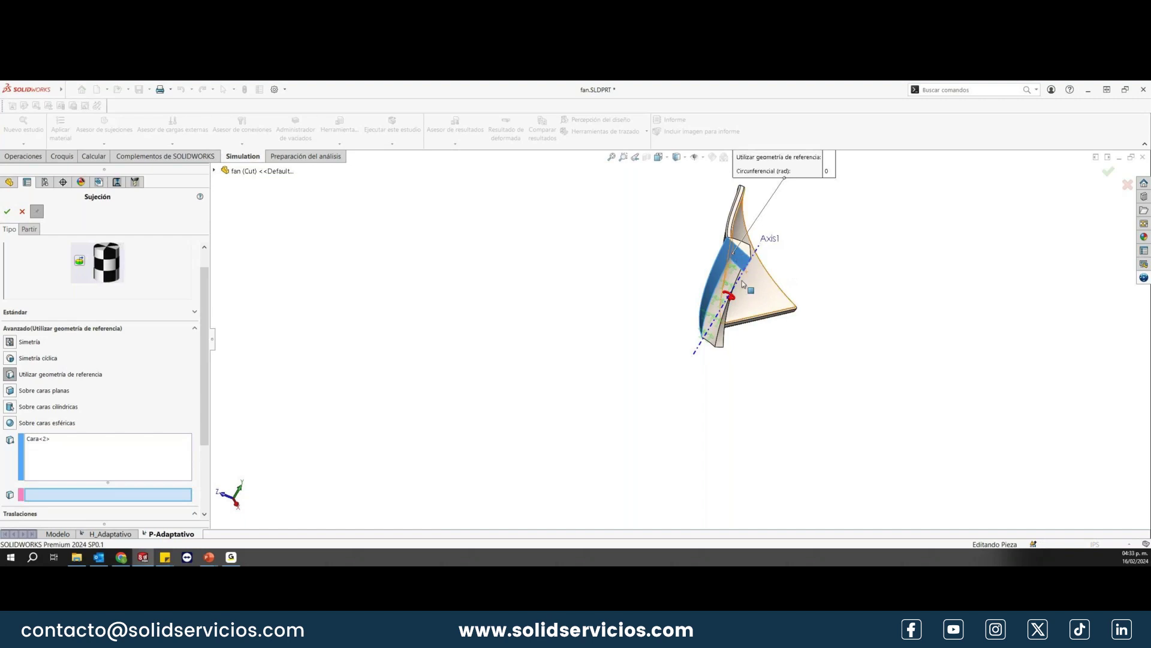
pyautogui.click(757, 257)
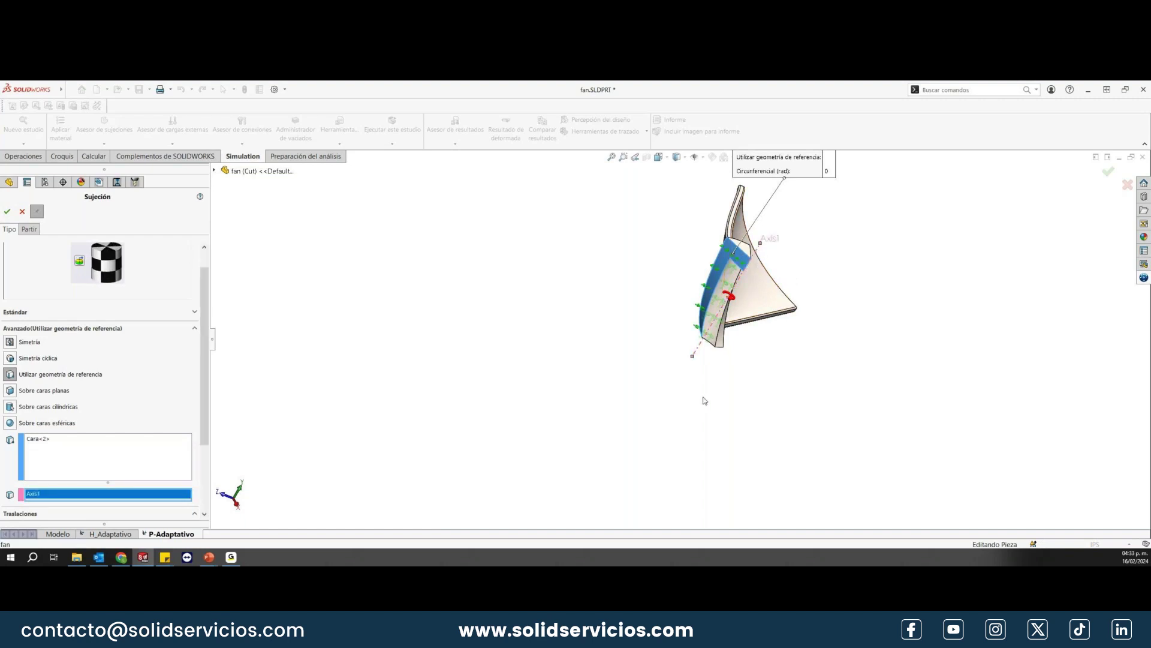
pyautogui.click(6, 213)
pyautogui.moveTo(781, 230)
pyautogui.mouseDown(button='middle')
pyautogui.moveTo(676, 256)
pyautogui.moveTo(600, 300)
pyautogui.mouseUp(button='middle')
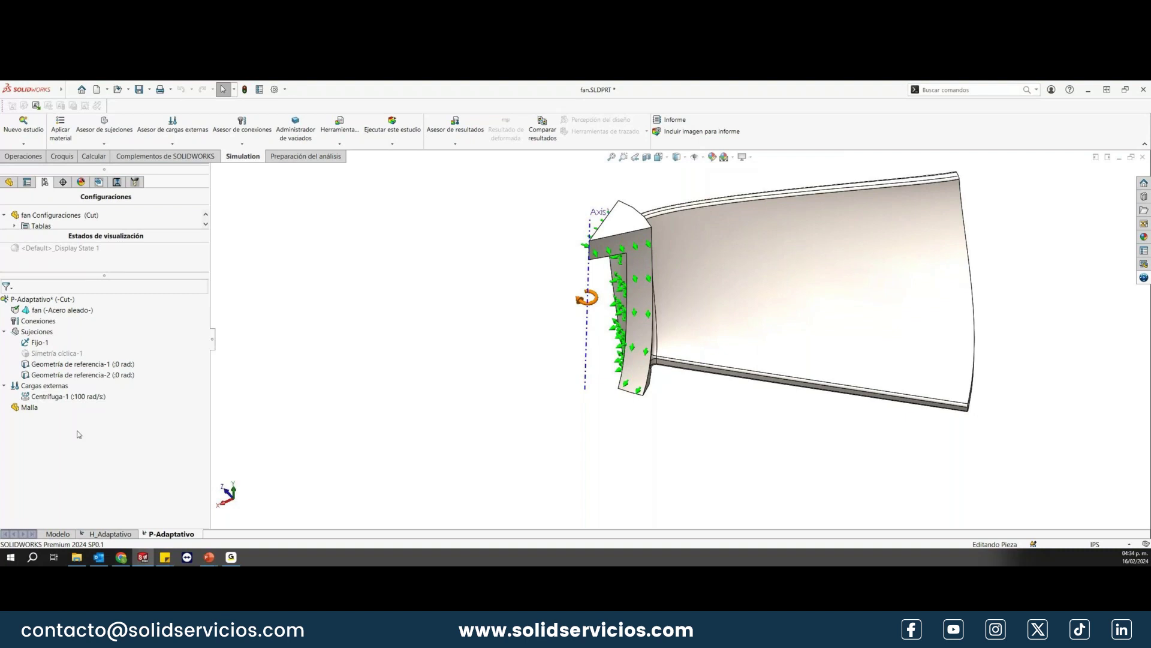
# Step: Select the blade's fillet faces near the blade-rod corner for a mesh control
pyautogui.rightClick(27, 407)
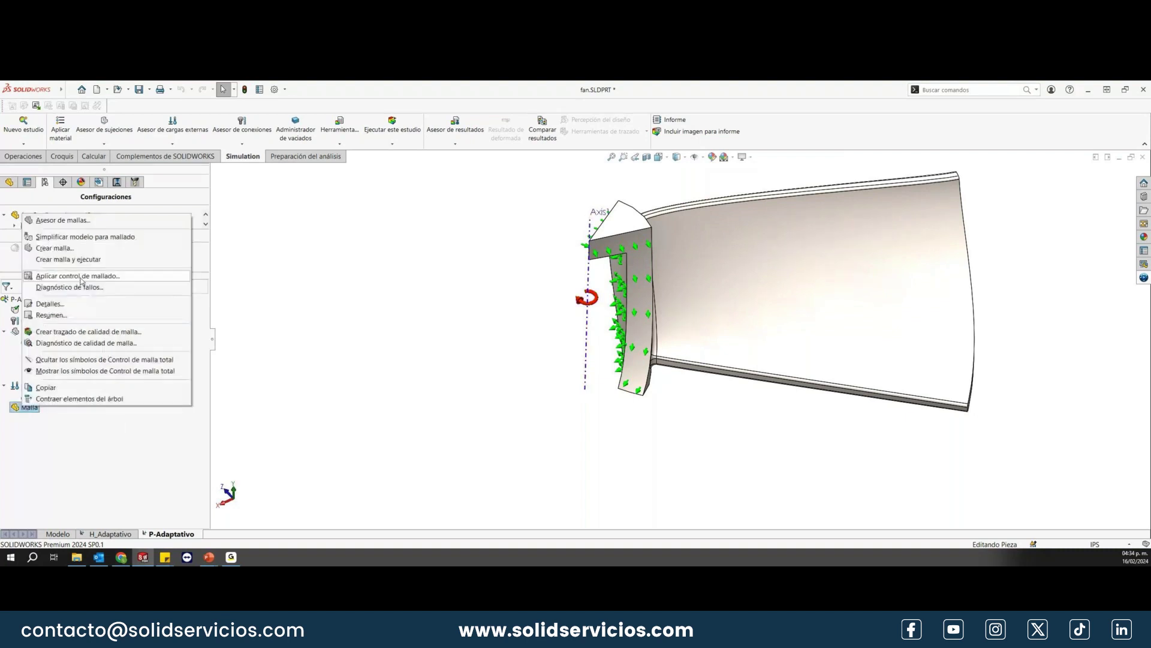
pyautogui.press('Escape')
pyautogui.moveTo(617, 454); pyautogui.dragTo(642, 196, button='middle')
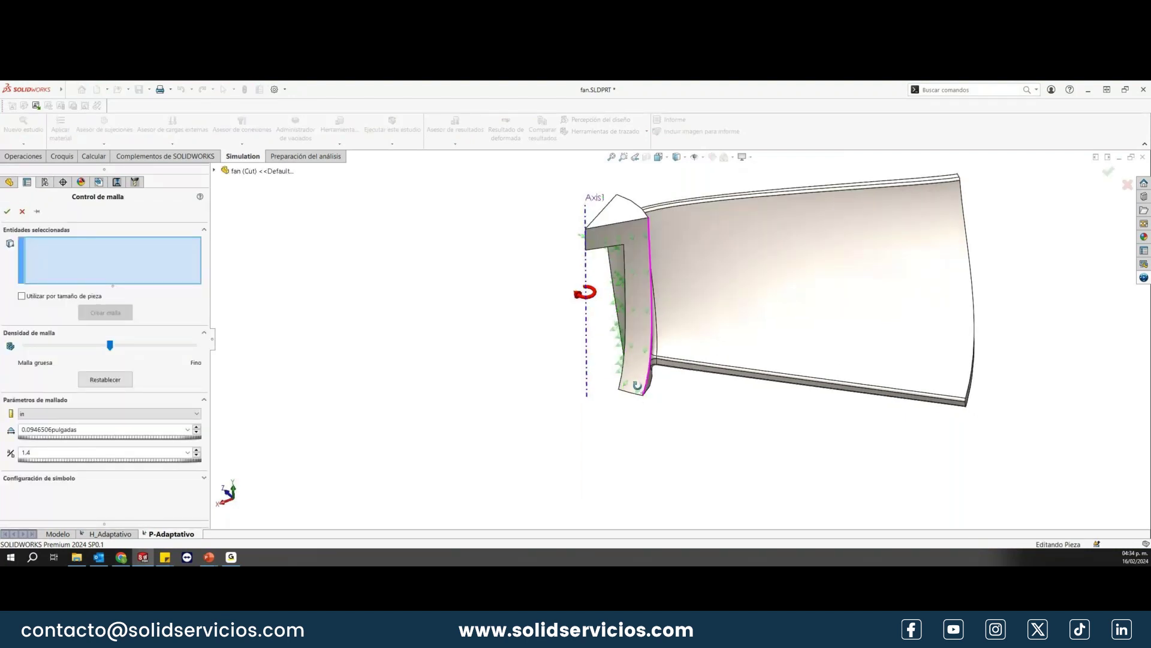
pyautogui.scroll(-3, 642, 196)
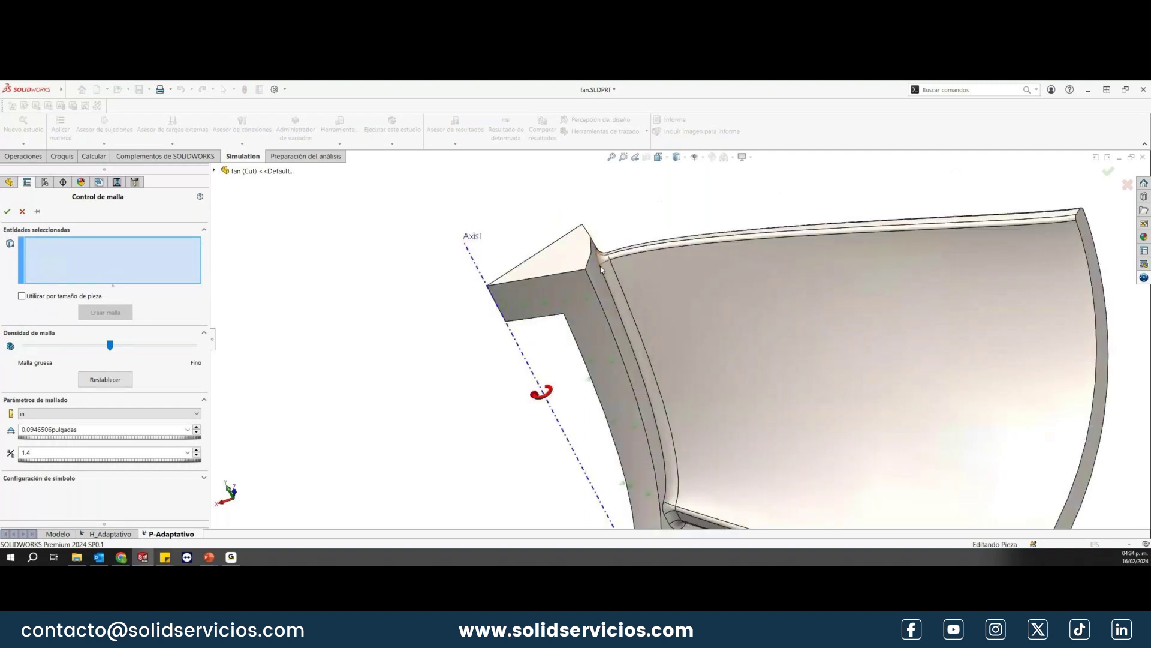
pyautogui.click(601, 268)
pyautogui.click(602, 271)
pyautogui.scroll(3, 599, 288)
pyautogui.scroll(-5, 671, 396)
pyautogui.click(662, 380)
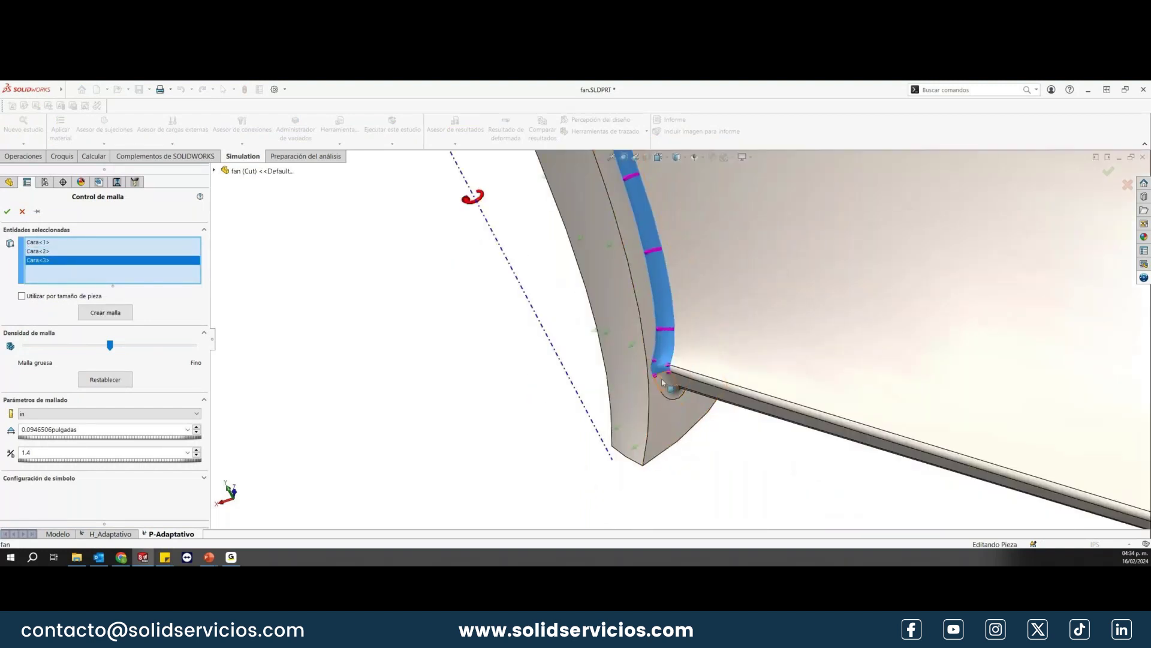
pyautogui.click(711, 406)
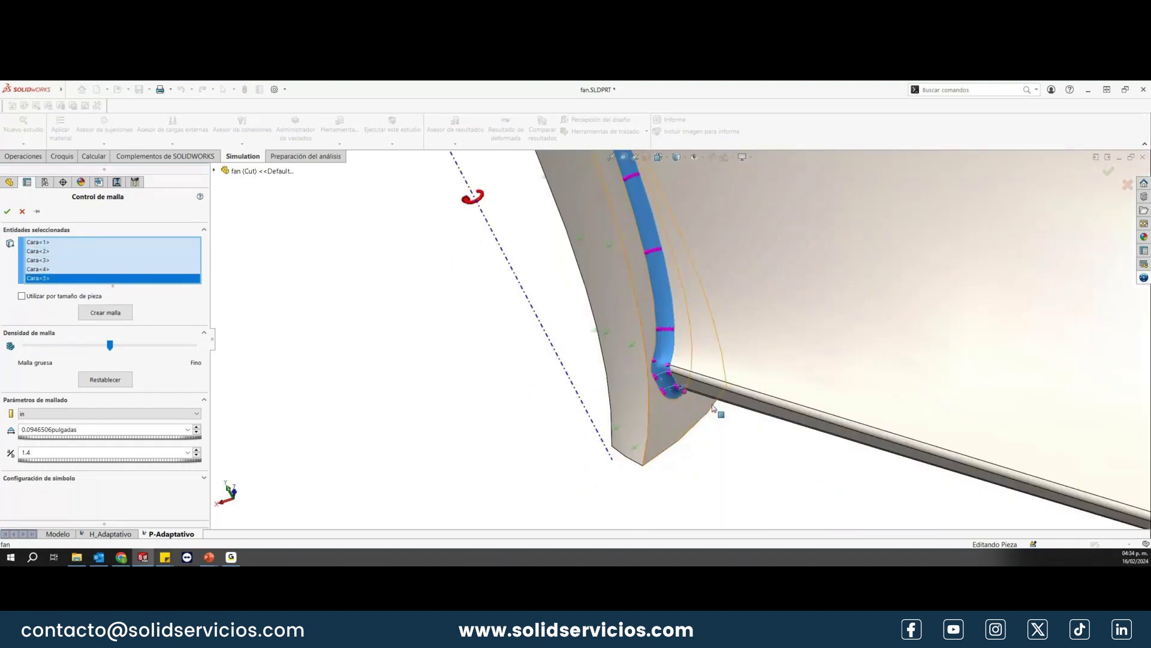
pyautogui.scroll(3, 712, 408)
pyautogui.scroll(-3, 805, 313)
pyautogui.click(798, 304)
pyautogui.scroll(2, 798, 305)
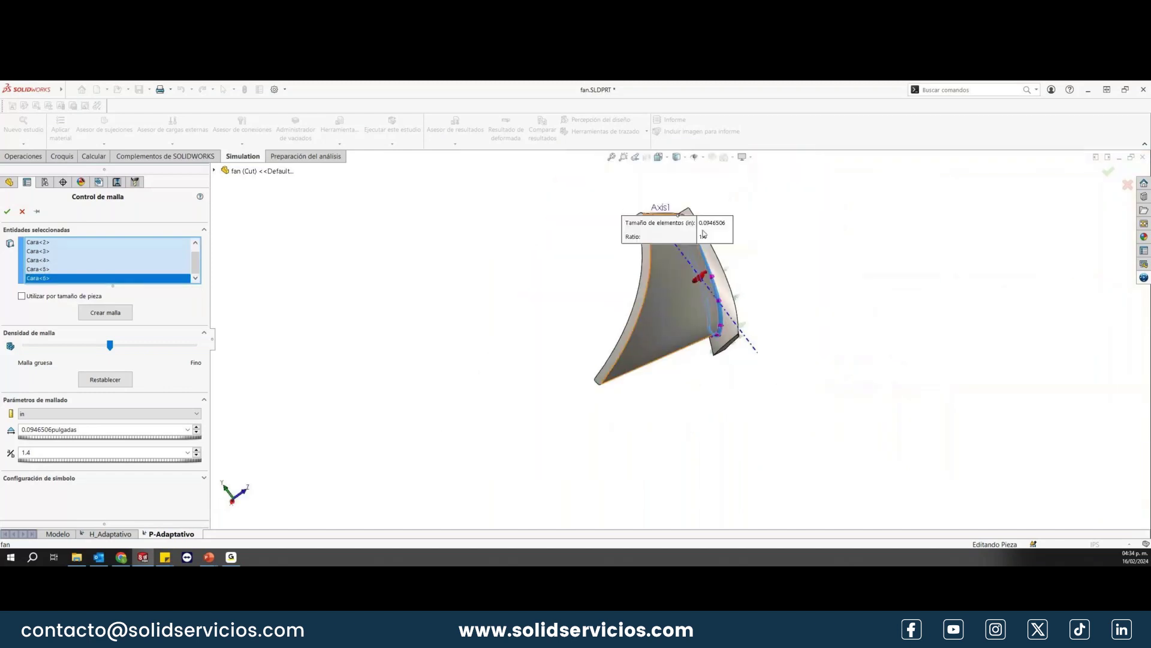
pyautogui.scroll(-2, 704, 234)
pyautogui.scroll(-2, 645, 289)
pyautogui.scroll(-2, 660, 336)
pyautogui.scroll(-2, 683, 380)
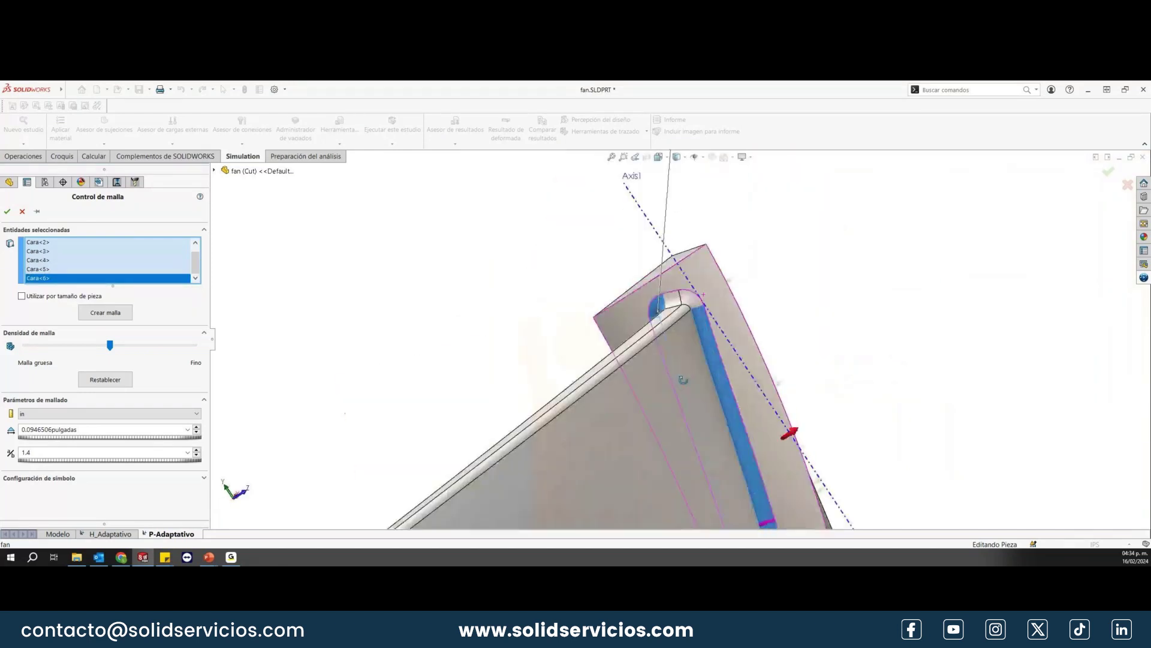
pyautogui.click(683, 379)
pyautogui.click(677, 329)
pyautogui.moveTo(678, 330); pyautogui.dragTo(699, 393, button='middle')
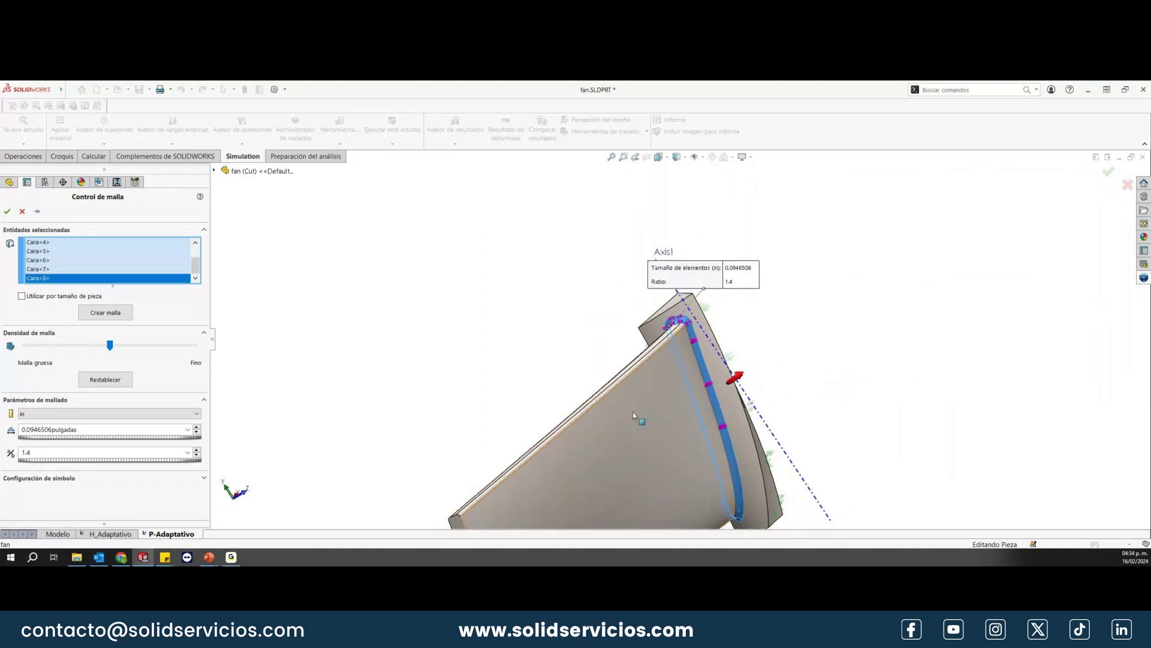
pyautogui.scroll(3, 699, 392)
pyautogui.moveTo(591, 436)
pyautogui.mouseDown(button='middle')
pyautogui.moveTo(598, 474)
pyautogui.moveTo(606, 468)
pyautogui.mouseUp(button='middle')
pyautogui.scroll(-2, 609, 426)
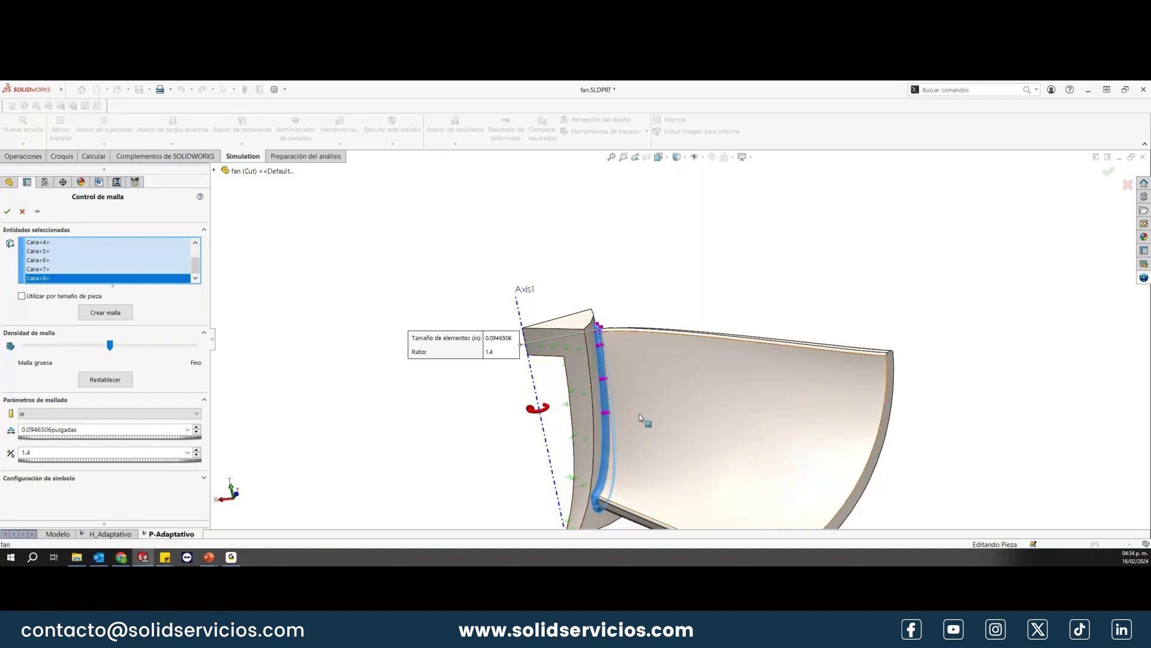
pyautogui.moveTo(640, 417)
pyautogui.mouseDown(button='middle')
pyautogui.moveTo(620, 451)
pyautogui.moveTo(615, 440)
pyautogui.mouseUp(button='middle')
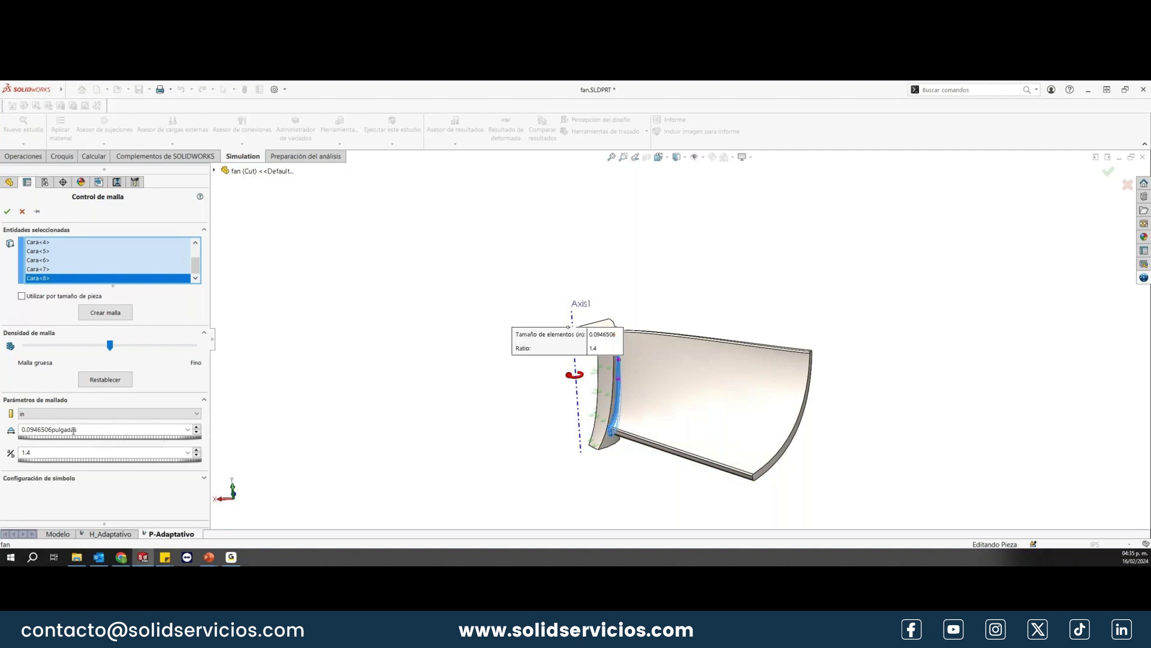
# Step: Give the mesh control a 0.05 in element size and ratio 1.12, and confirm it
pyautogui.doubleClick(54, 430)
pyautogui.write('0')
pyautogui.write('.05')
pyautogui.press('Tab')
pyautogui.write('1.1')
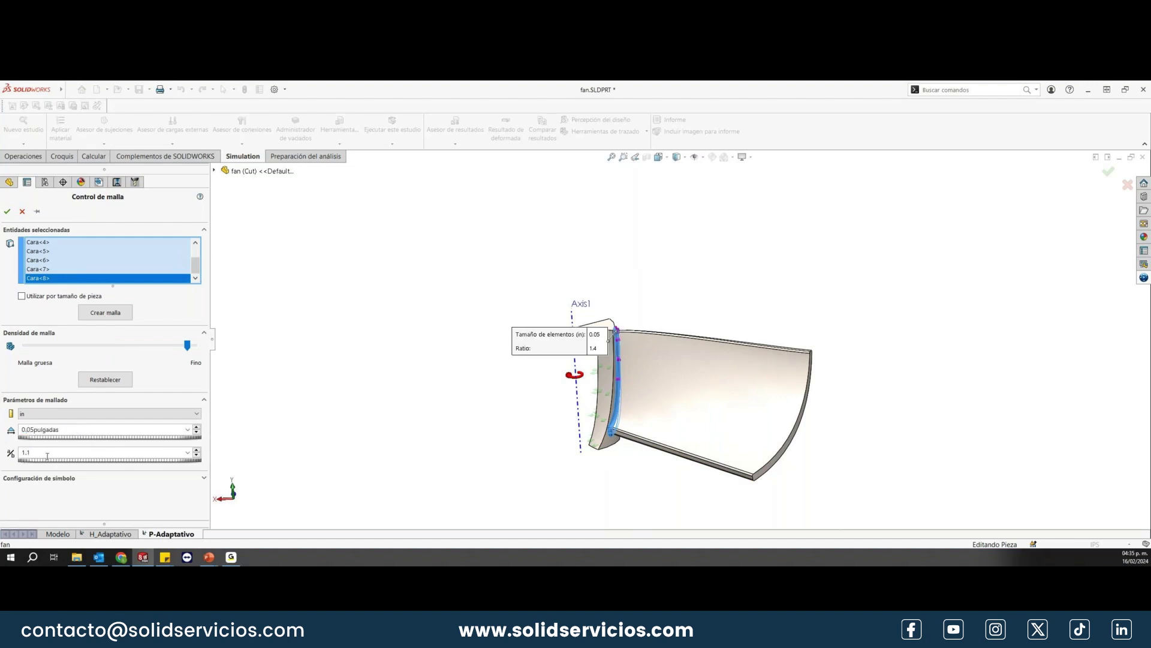
pyautogui.write('2')
pyautogui.click(7, 211)
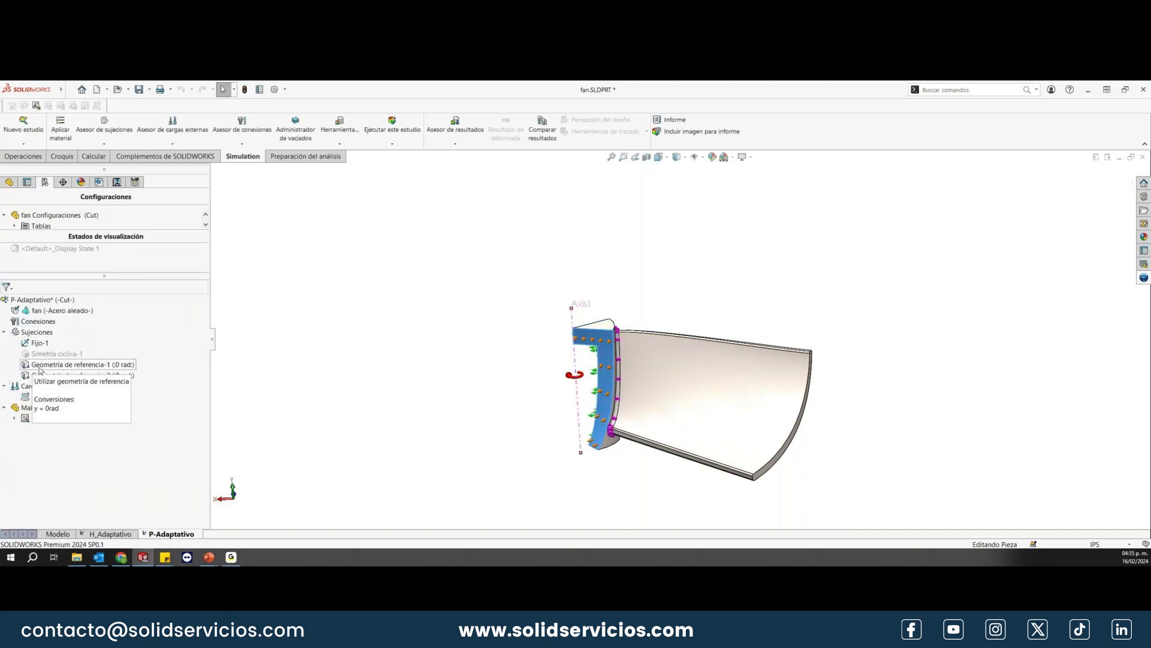
# Step: Remesh the blade with a coarse curvature-based mesh using ratio 1.2
pyautogui.rightClick(30, 407)
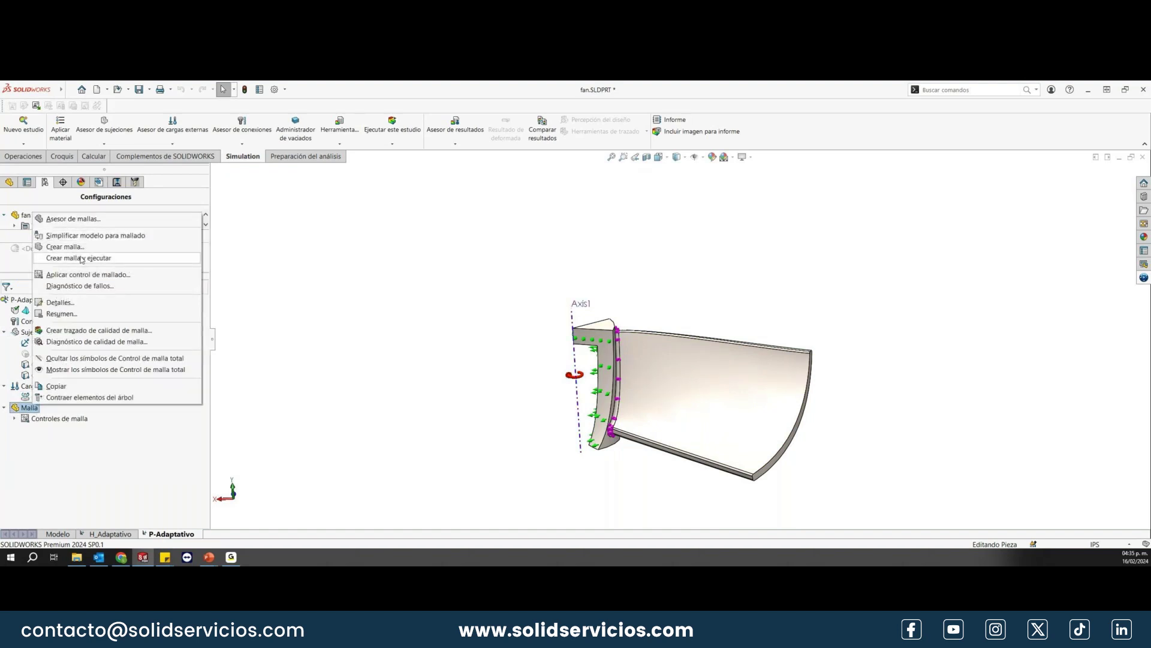
pyautogui.click(65, 247)
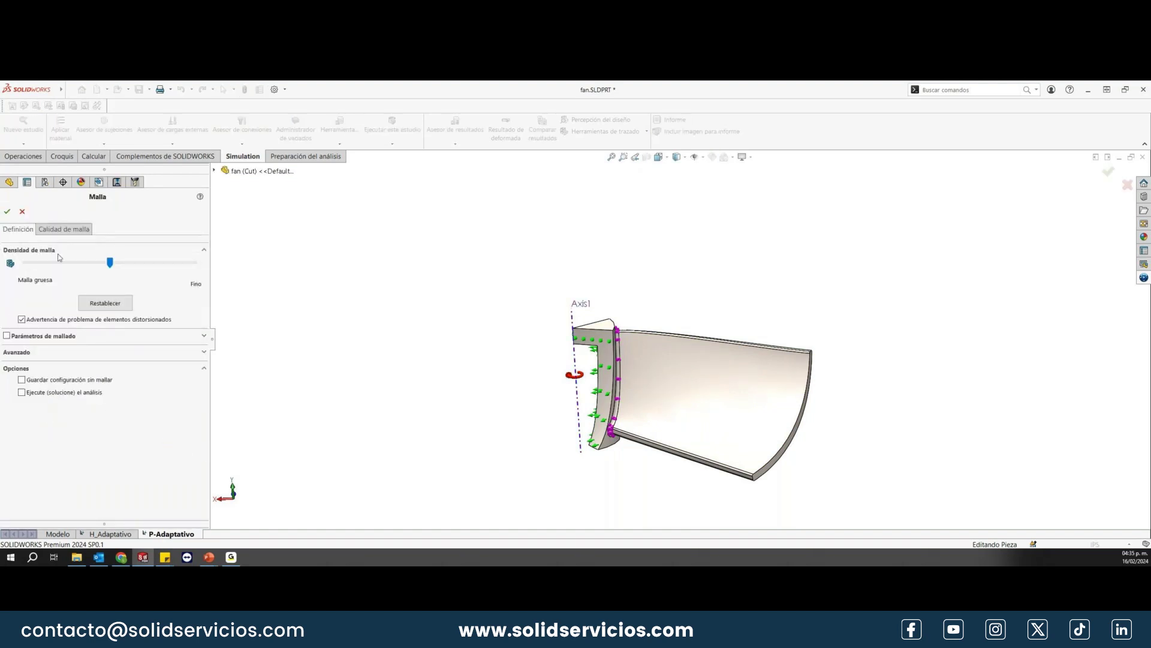
pyautogui.moveTo(110, 262); pyautogui.dragTo(24, 262)
pyautogui.click(7, 336)
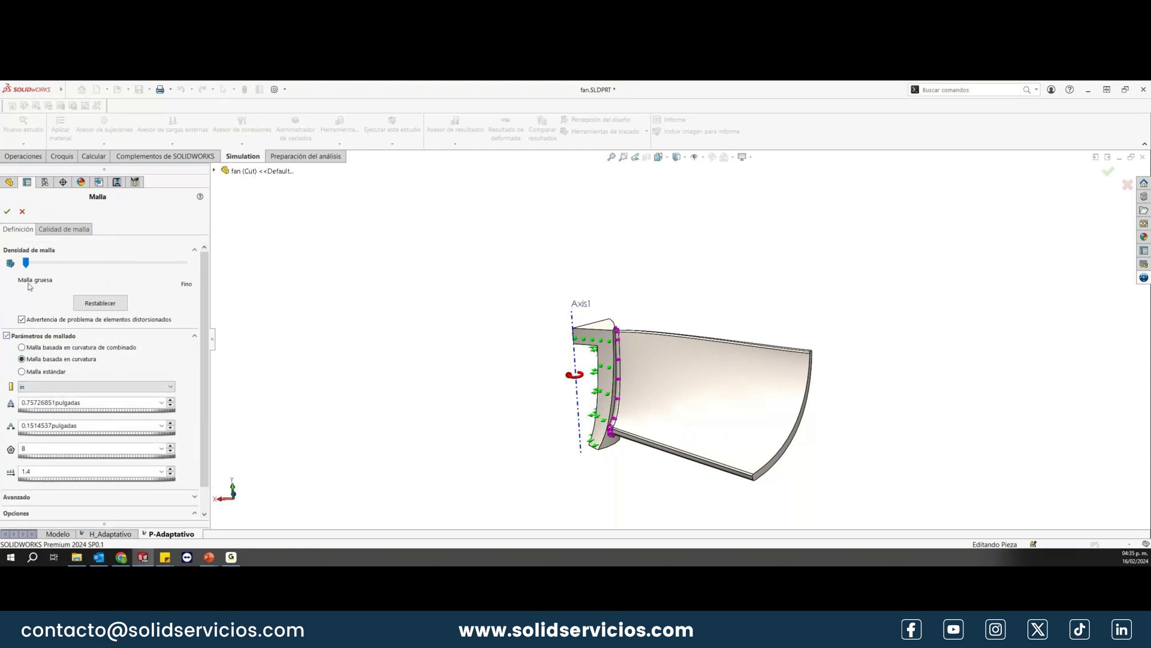
pyautogui.doubleClick(82, 477)
pyautogui.write('1')
pyautogui.write('.2')
pyautogui.click(7, 211)
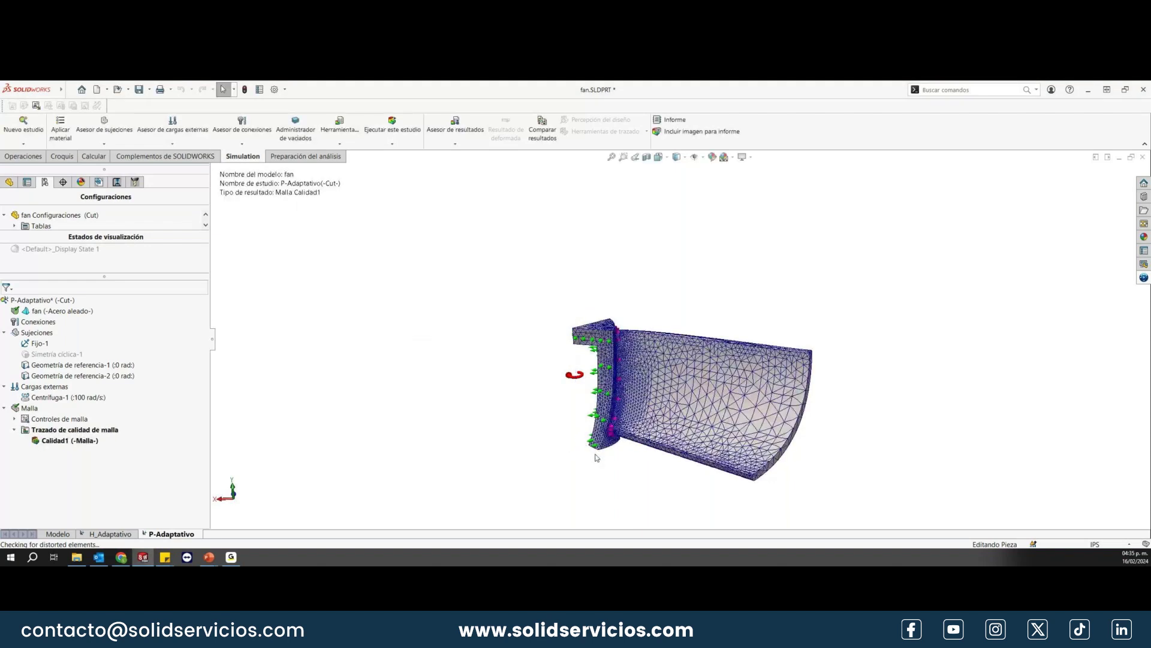
pyautogui.moveTo(753, 391); pyautogui.dragTo(758, 389, button='middle')
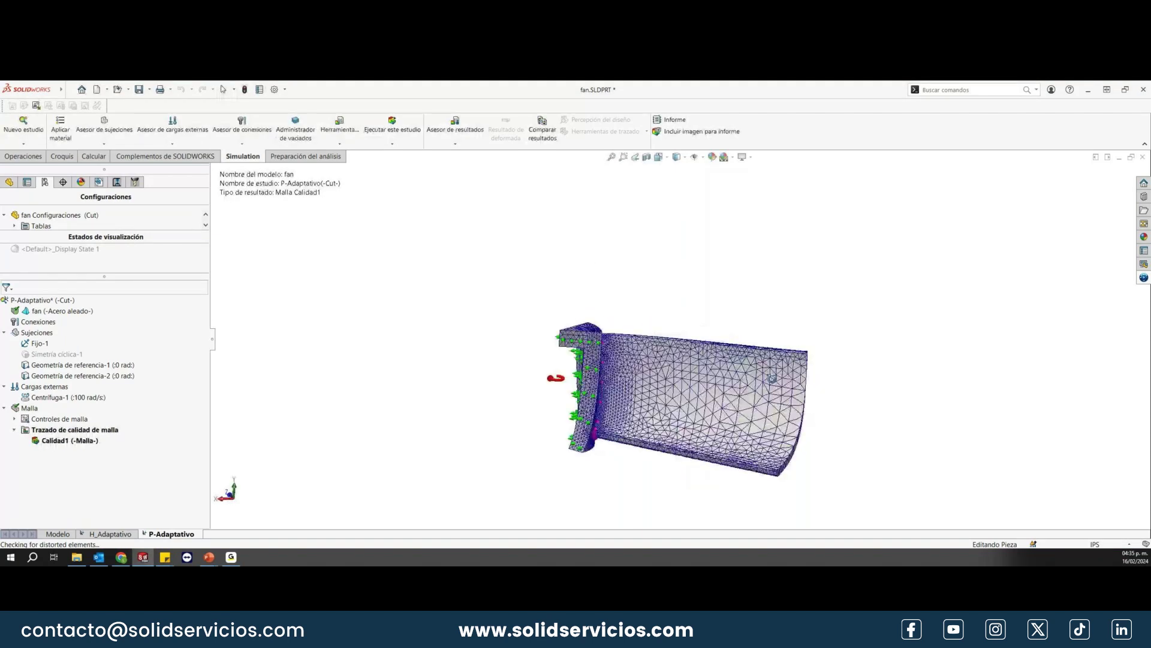
pyautogui.scroll(-3, 588, 402)
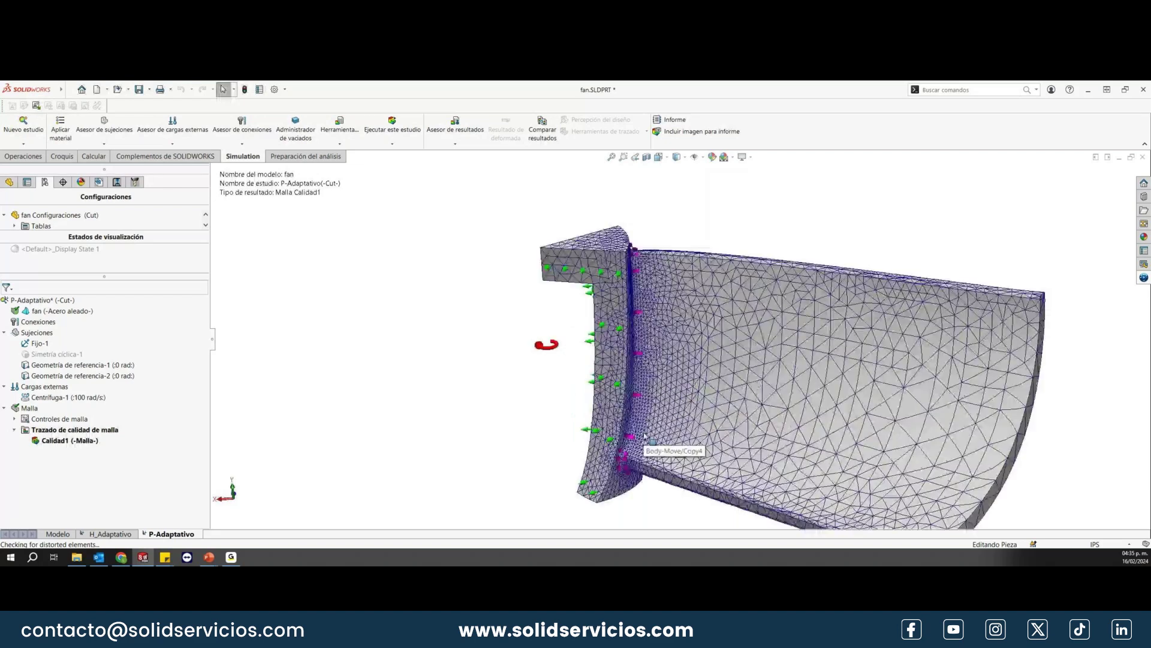
pyautogui.scroll(-3, 645, 436)
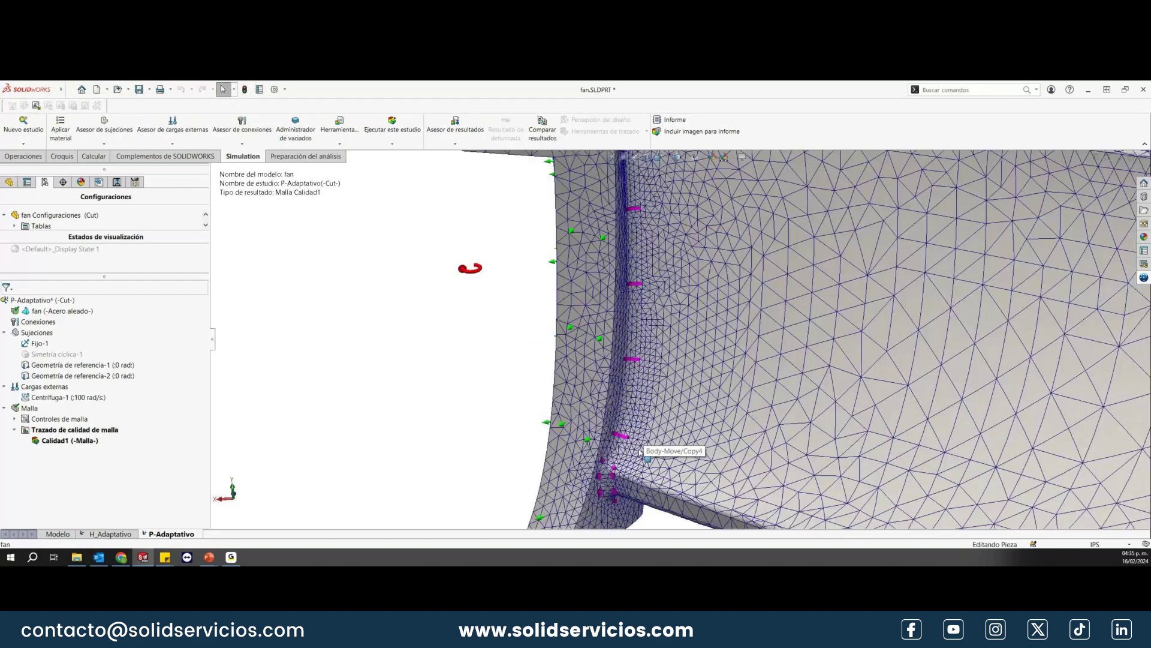
pyautogui.scroll(5, 647, 458)
pyautogui.scroll(-2, 683, 275)
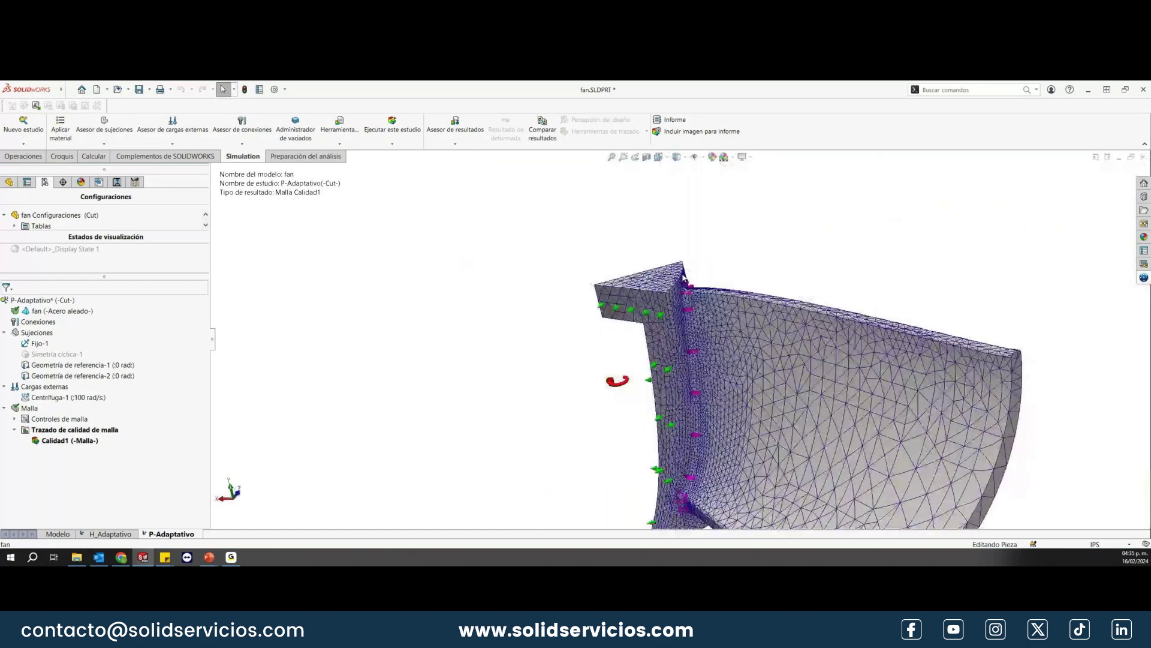
pyautogui.moveTo(683, 275); pyautogui.dragTo(742, 433, button='middle')
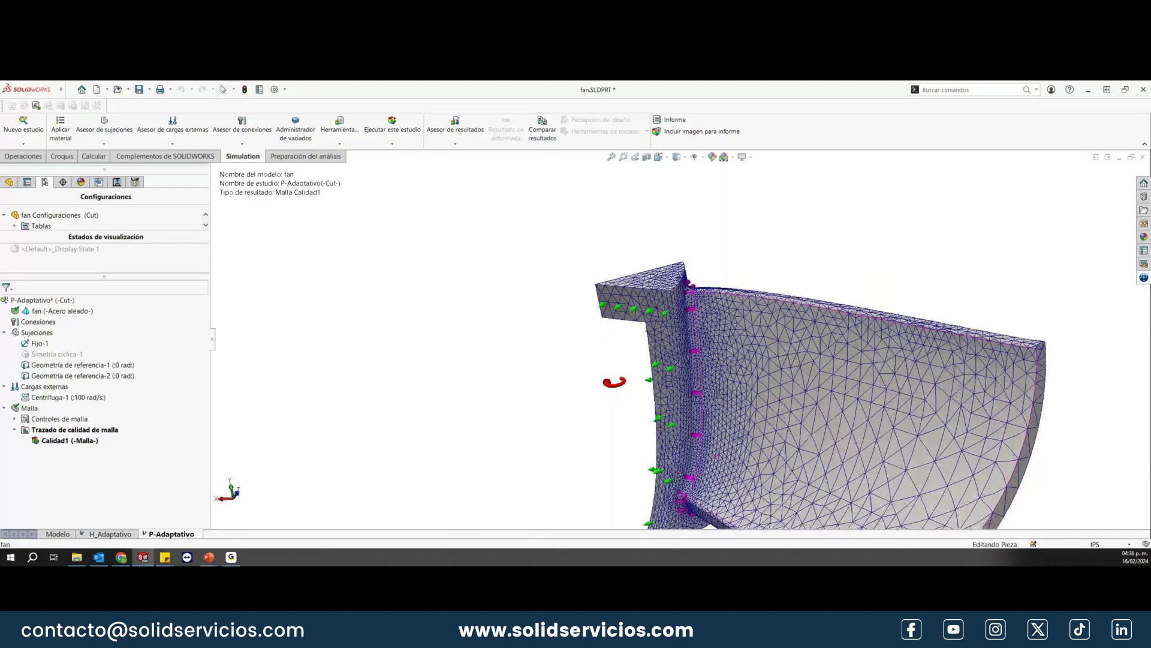
pyautogui.scroll(3, 741, 433)
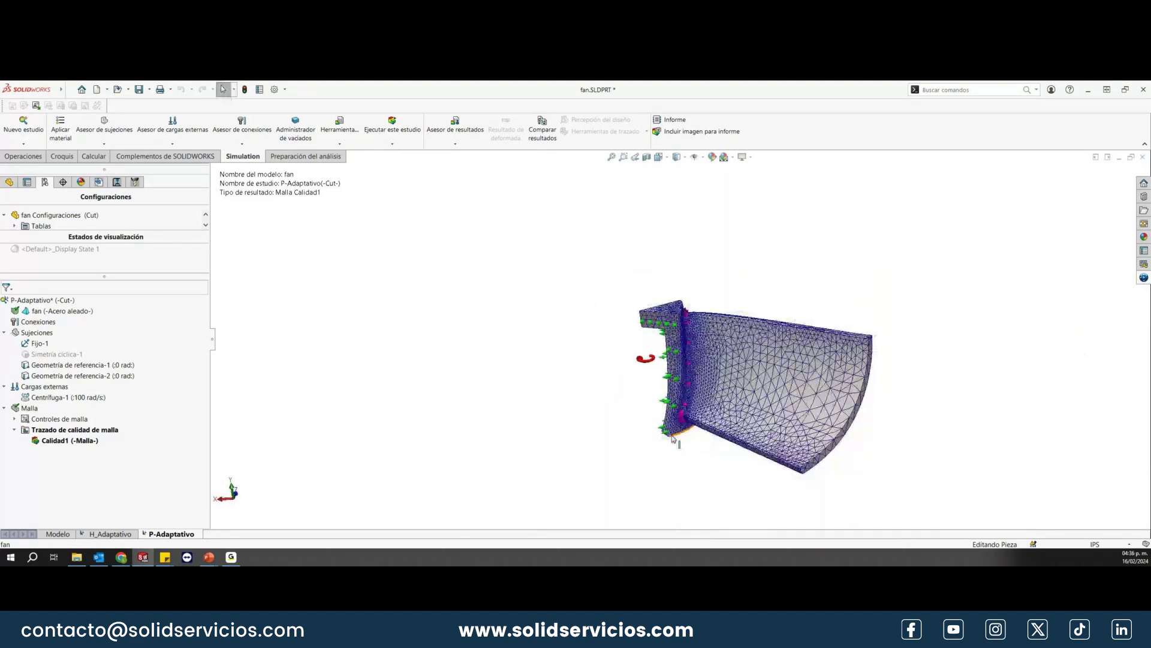
# Step: Switch P-Adaptativo to the p-adaptive method, stopping at a 2% strain-energy change
pyautogui.rightClick(51, 301)
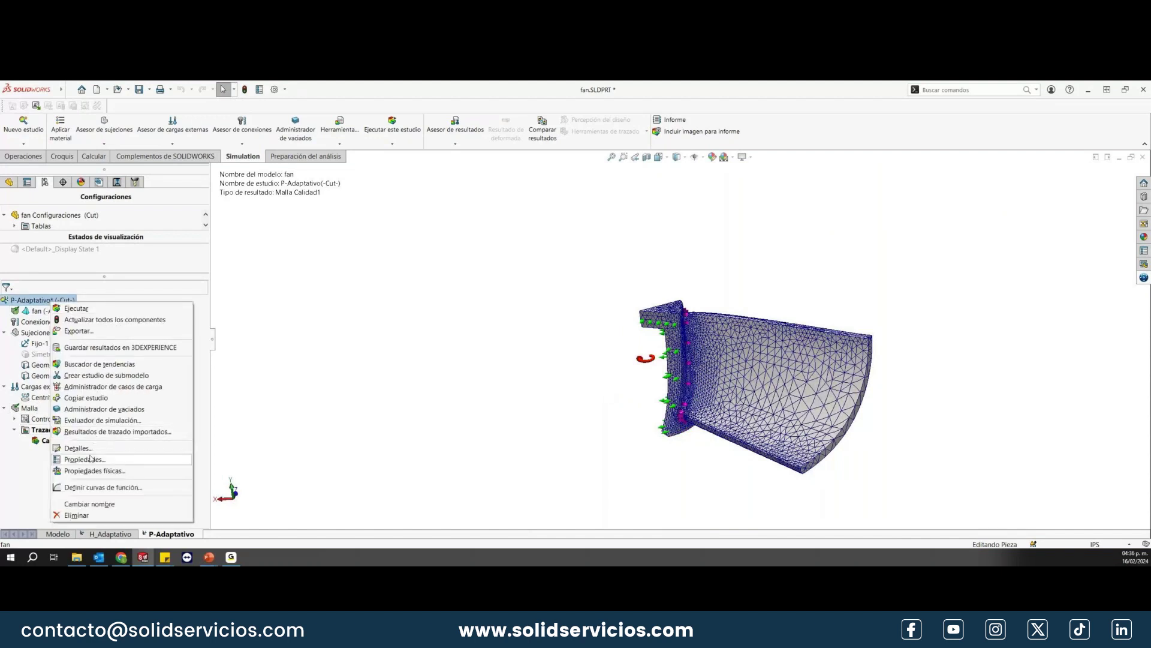
pyautogui.click(90, 458)
pyautogui.click(294, 142)
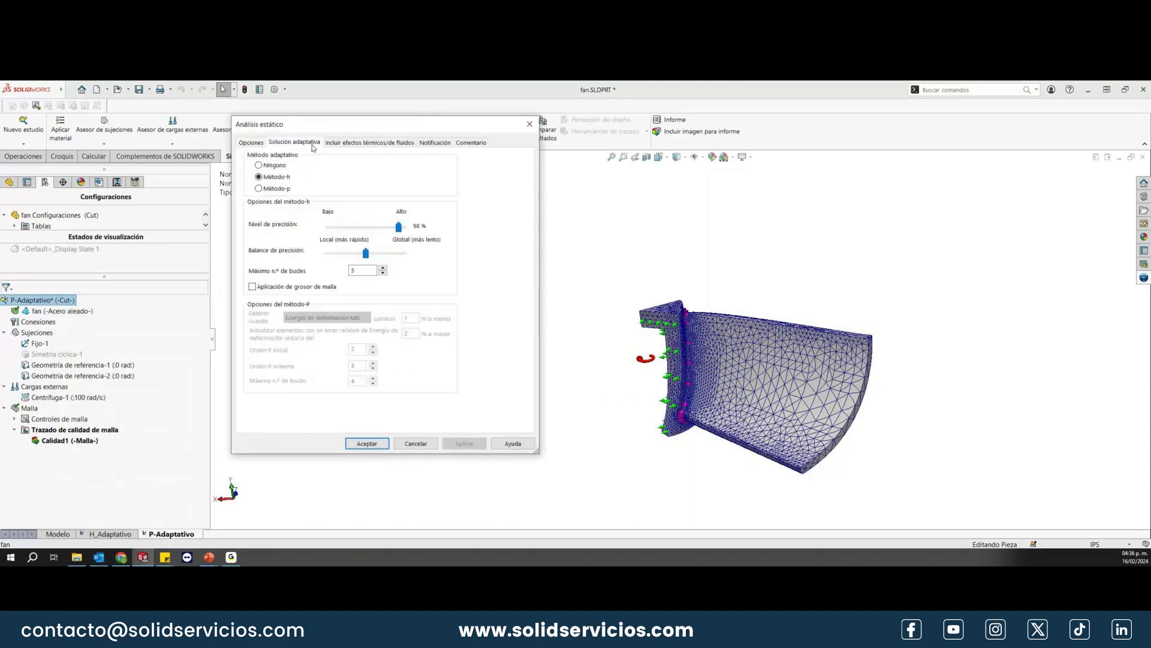
pyautogui.click(258, 188)
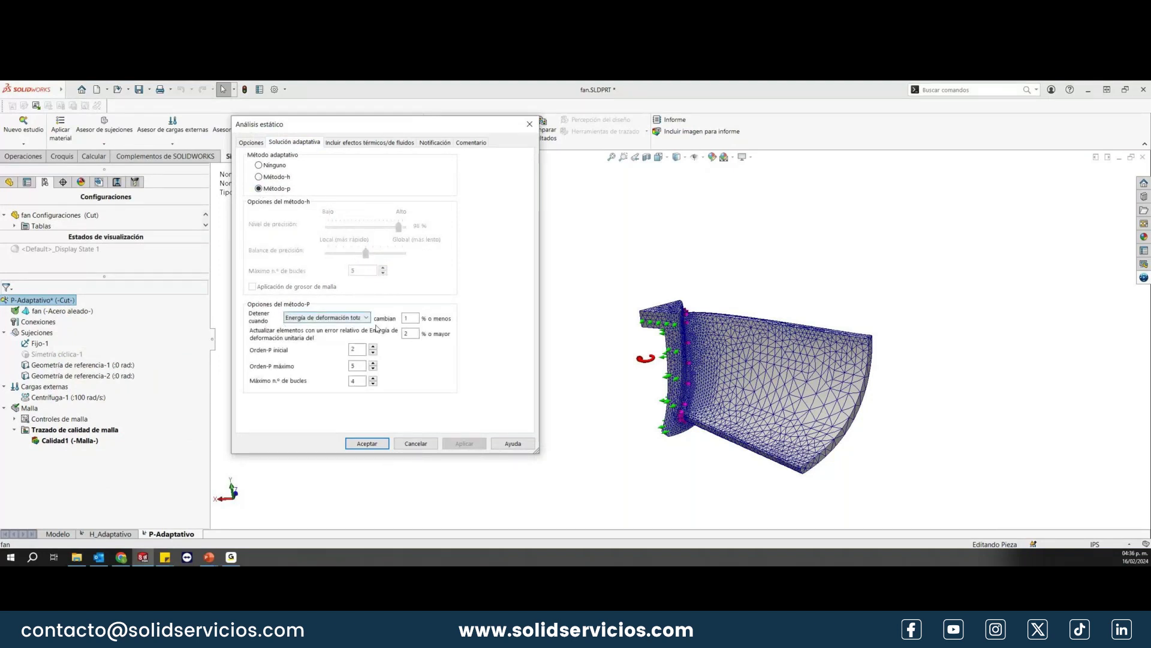
pyautogui.click(408, 319)
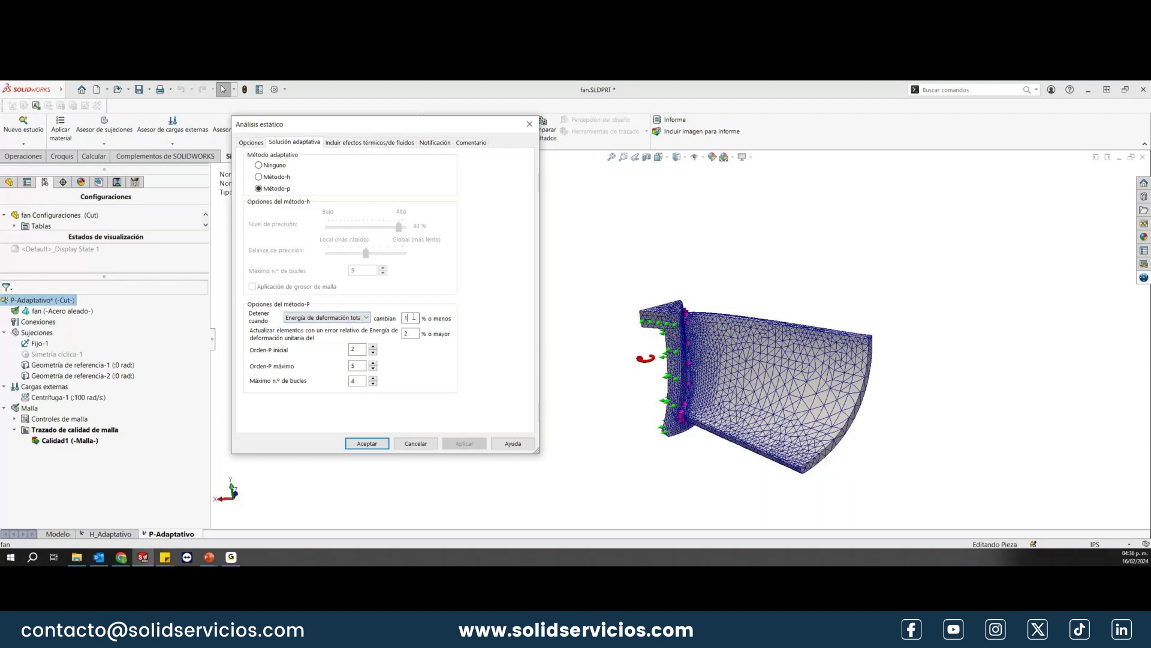
pyautogui.press('BackSpace')
pyautogui.write('2')
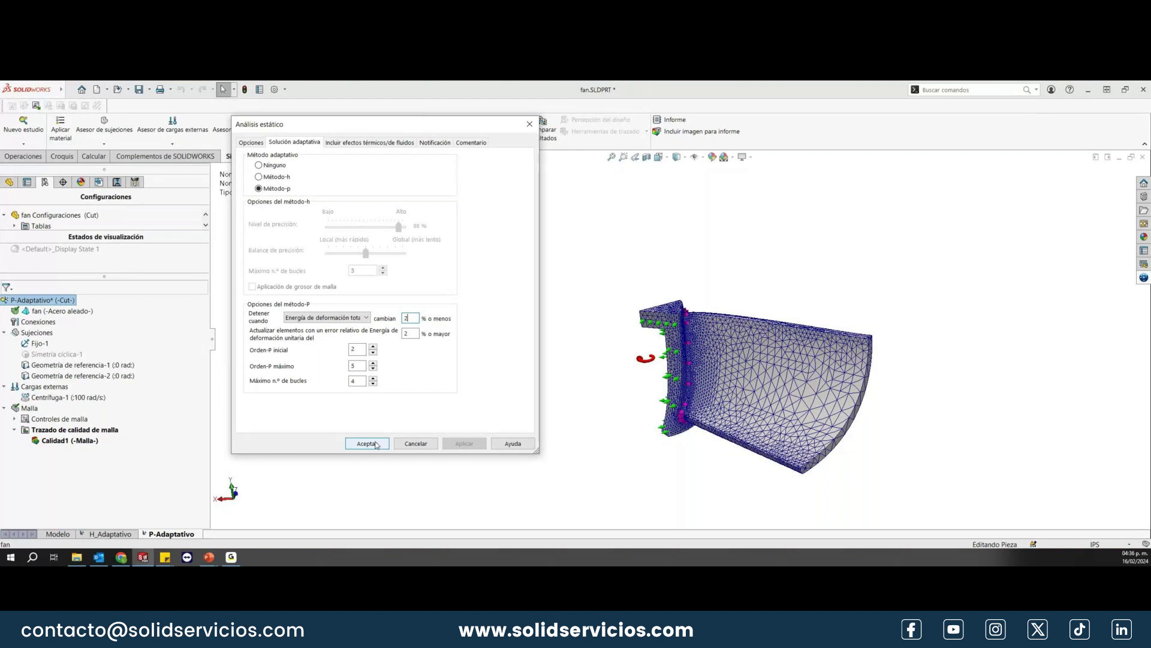
pyautogui.click(377, 444)
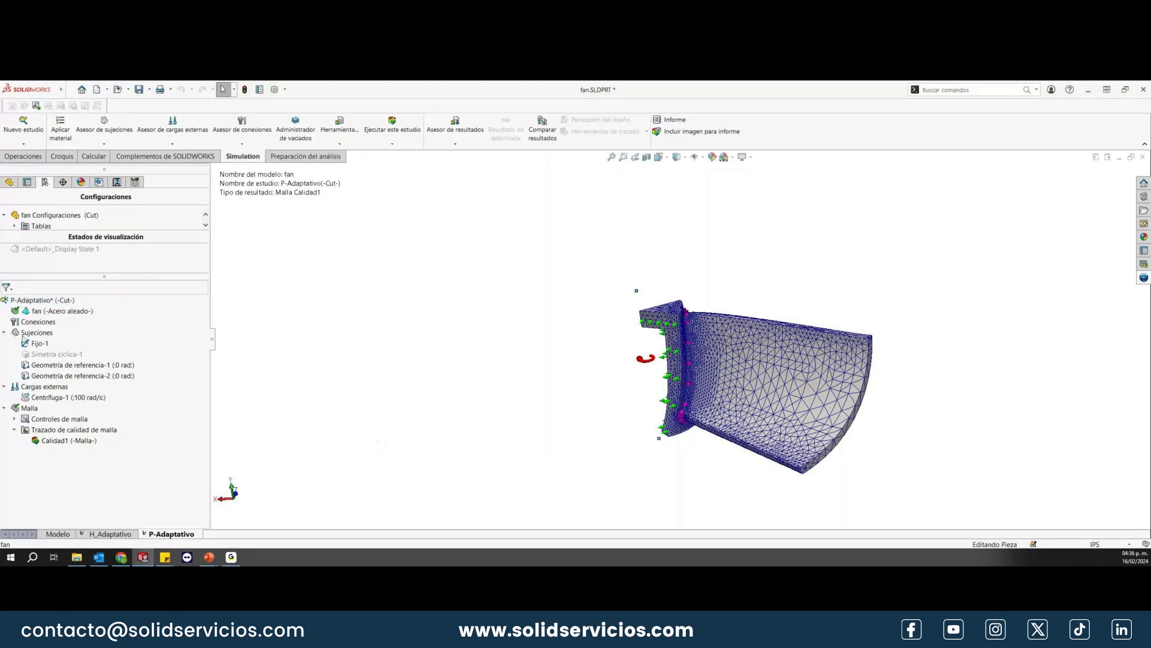
# Step: Regenerate the blade mesh with Jacobian points checked at the nodes
pyautogui.rightClick(67, 301)
pyautogui.click(303, 322)
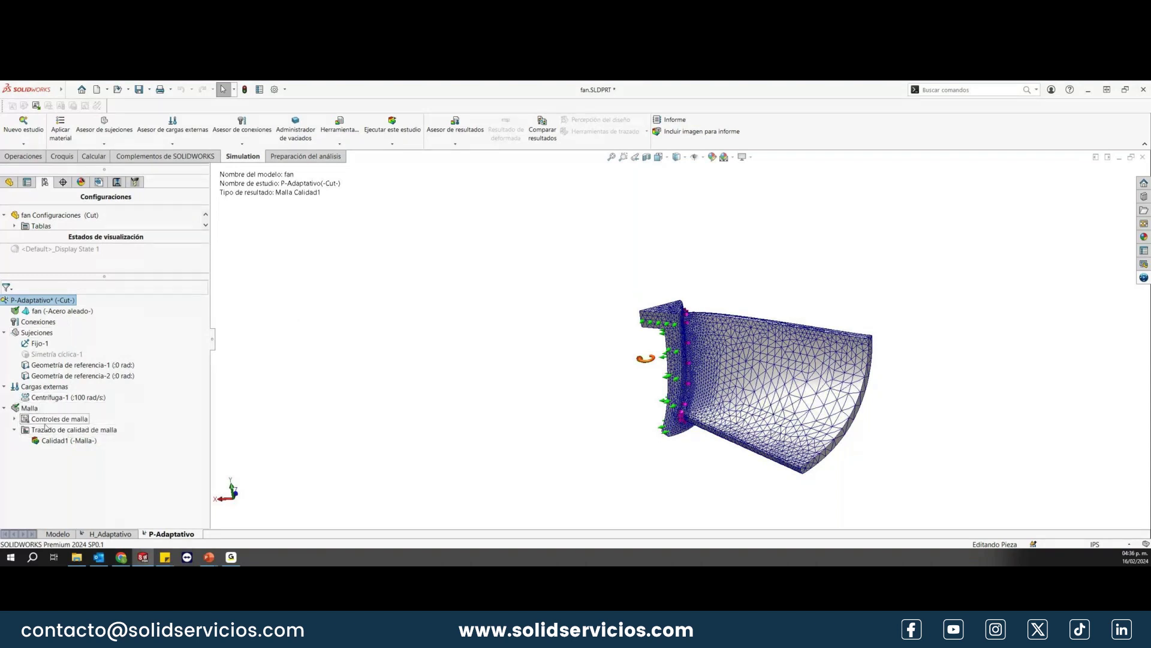
pyautogui.rightClick(32, 409)
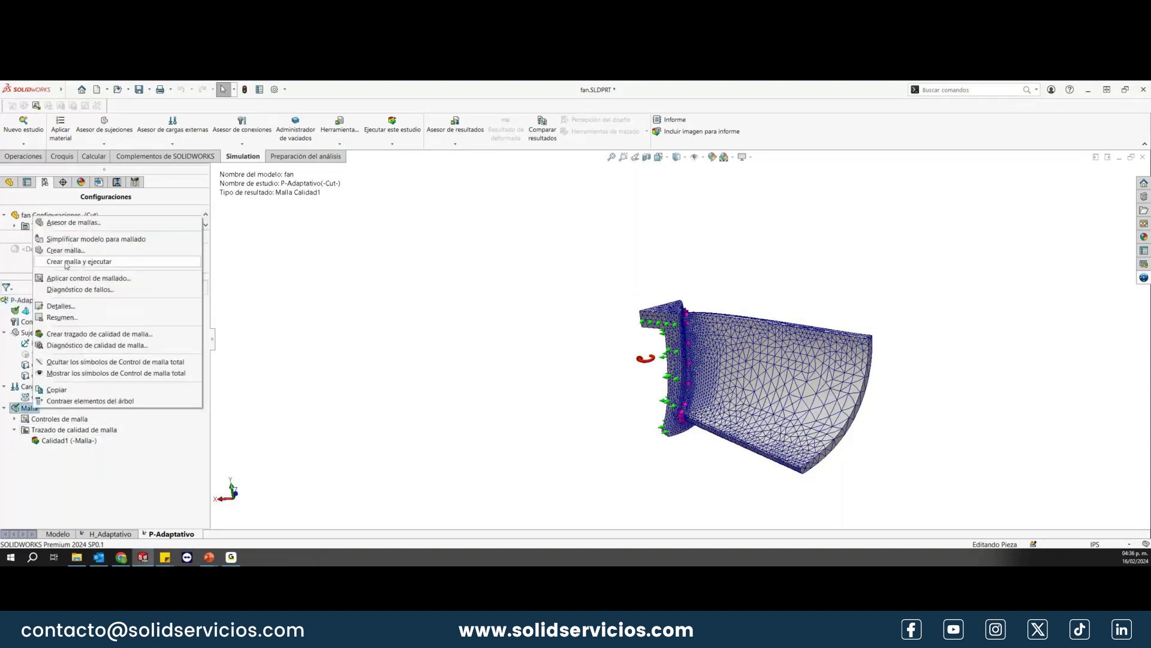
pyautogui.click(66, 252)
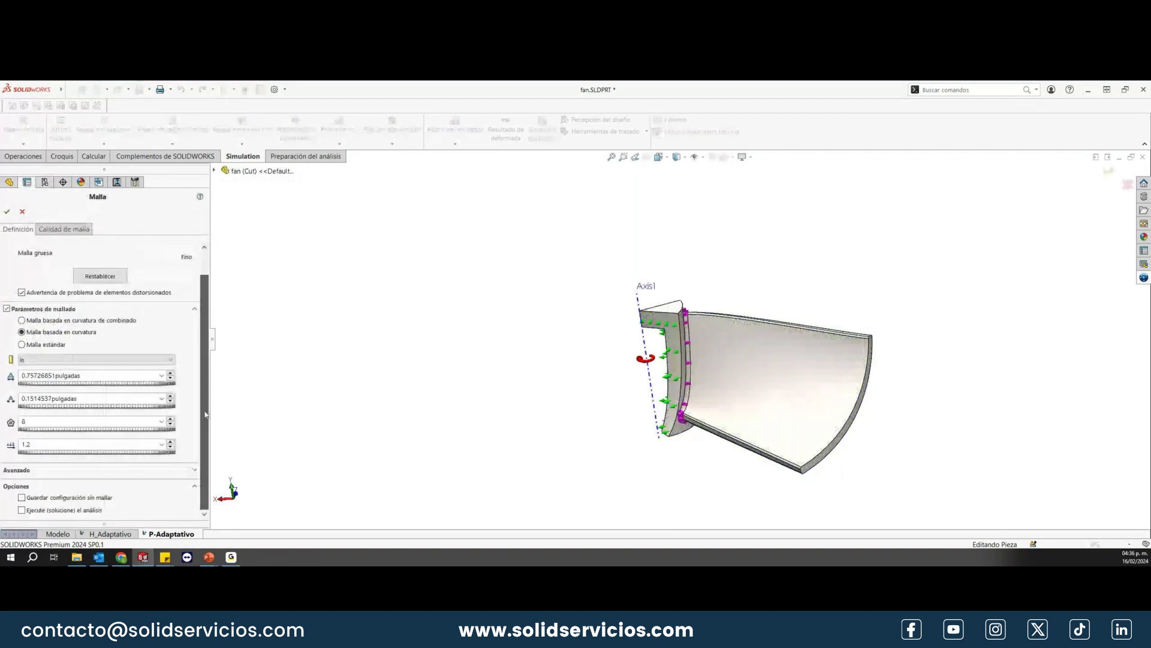
pyautogui.click(36, 469)
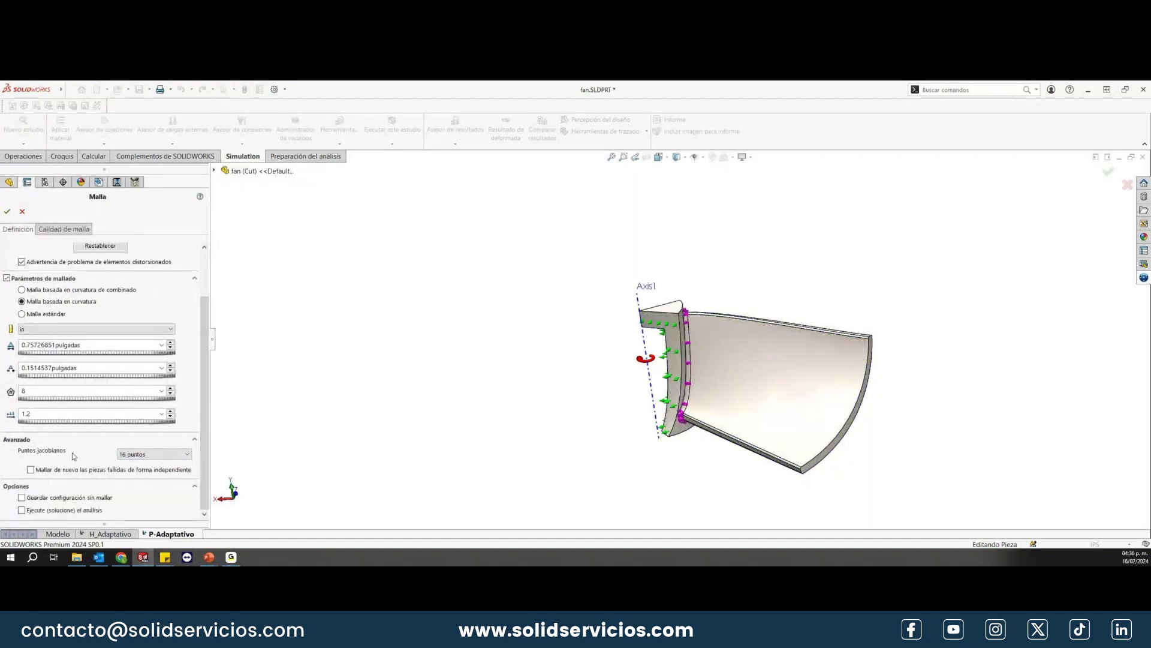
pyautogui.click(184, 454)
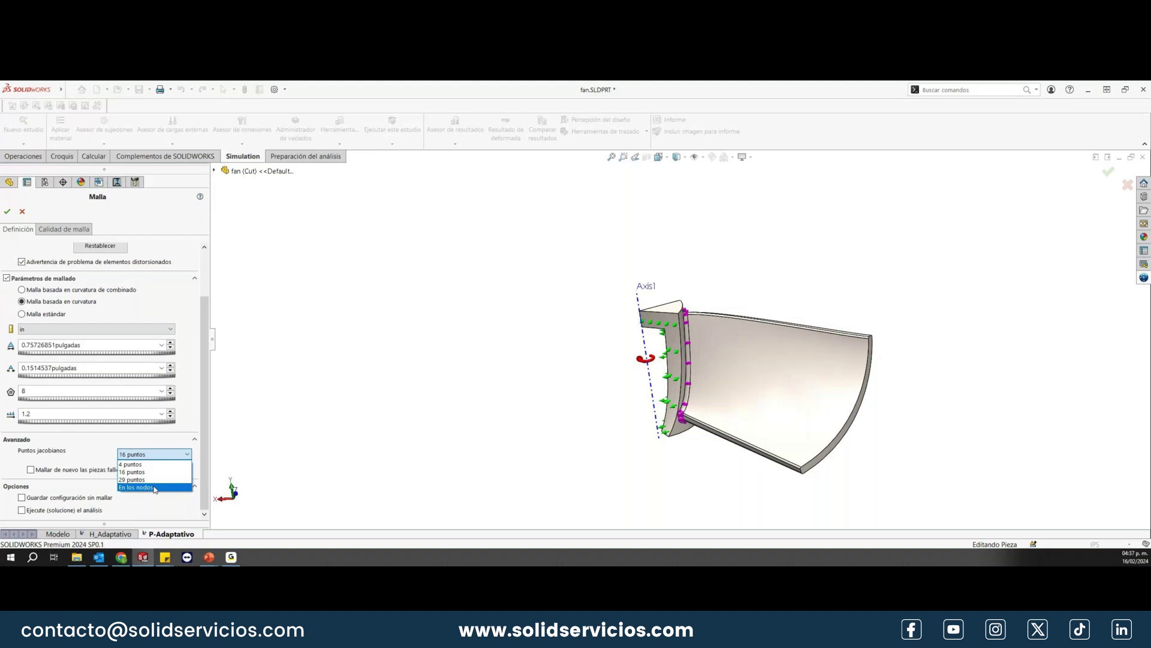
pyautogui.click(154, 488)
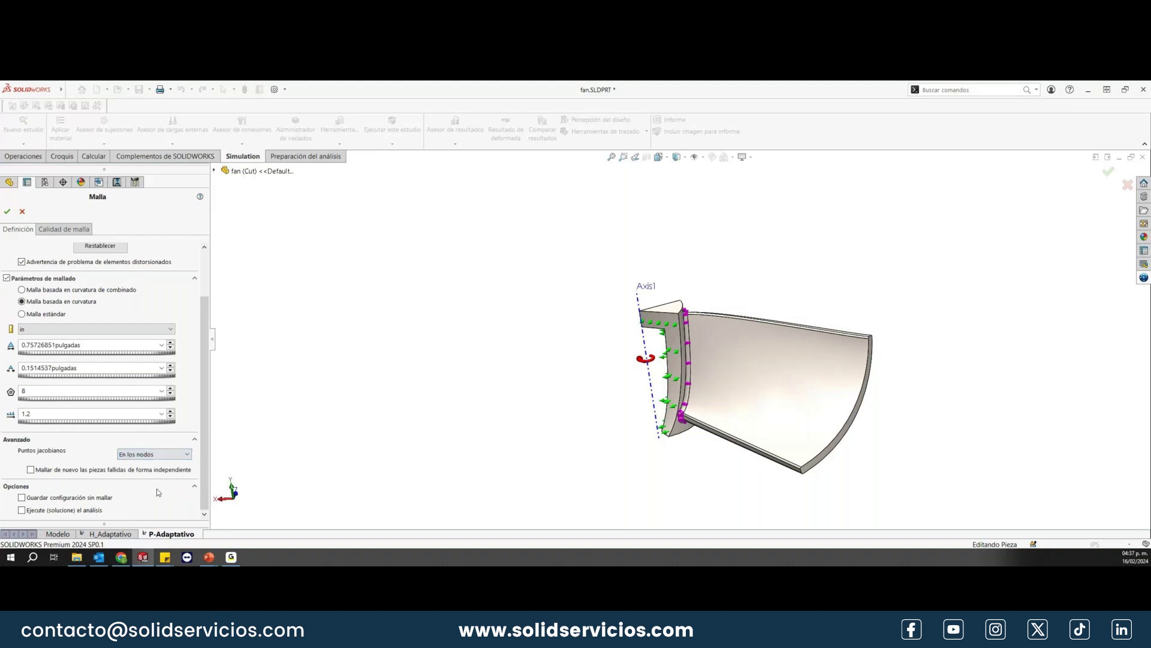
pyautogui.click(8, 211)
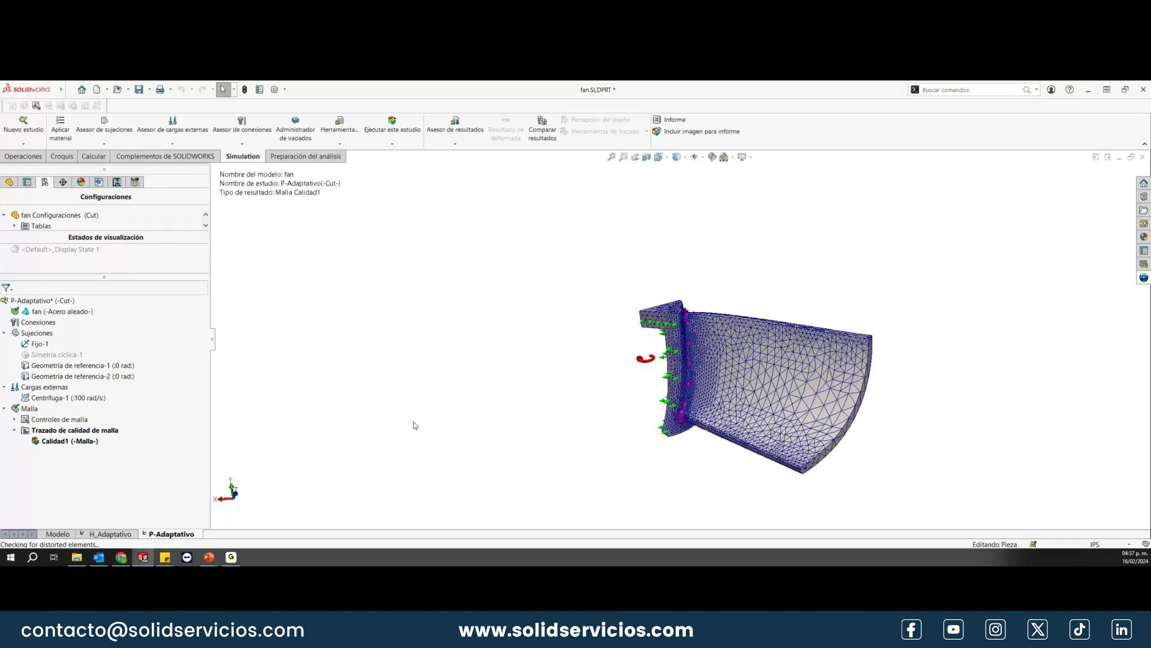
# Step: Run the P-Adaptativo study so its Tensiones1 von Mises plot shows a 3.732e+07 N/m^2 peak
pyautogui.rightClick(53, 300)
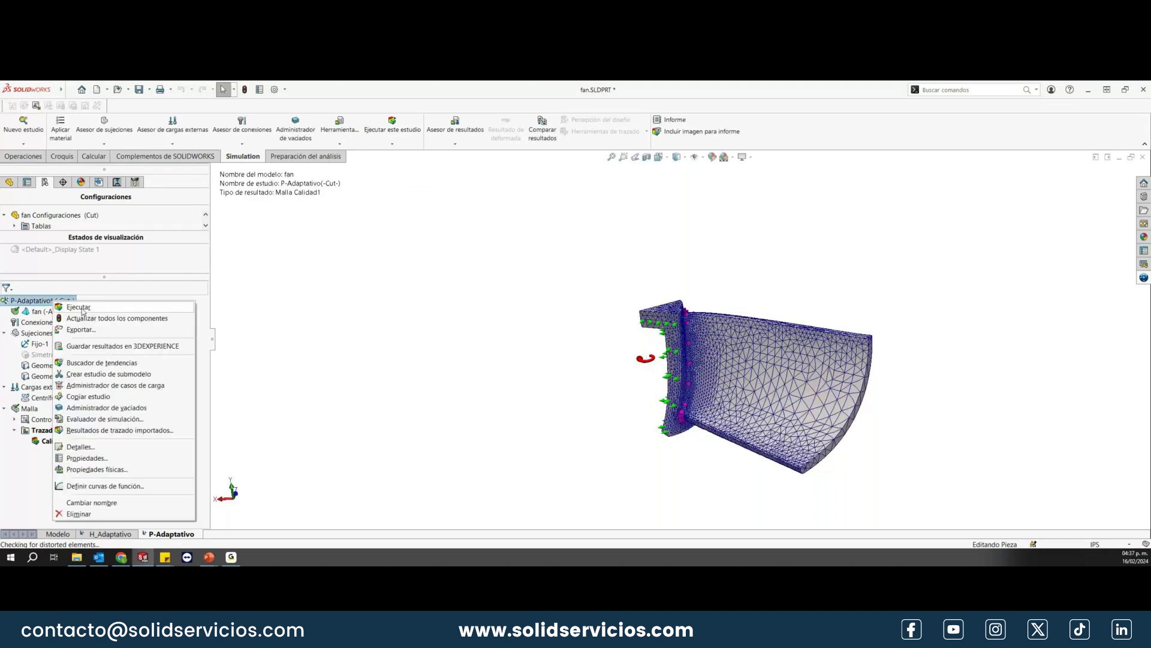
pyautogui.click(78, 307)
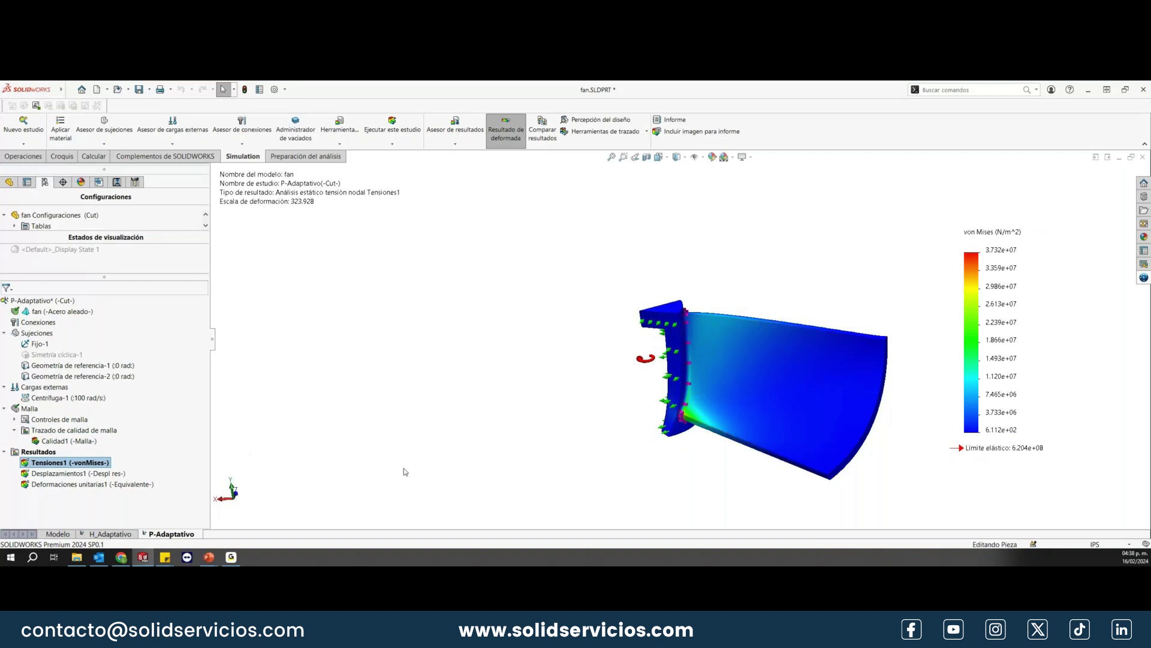
# Step: Add a maximum von Mises convergence graph, Gráfico1, to the P-Adaptativo results, then review and close it
pyautogui.press('Left')
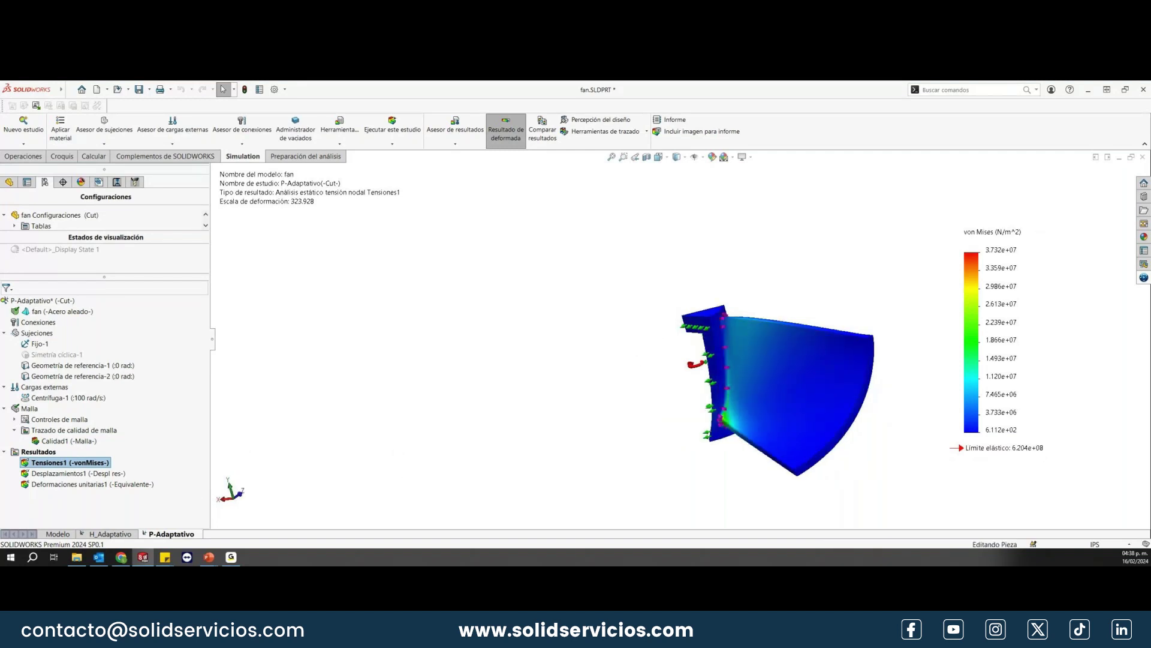
pyautogui.rightClick(39, 452)
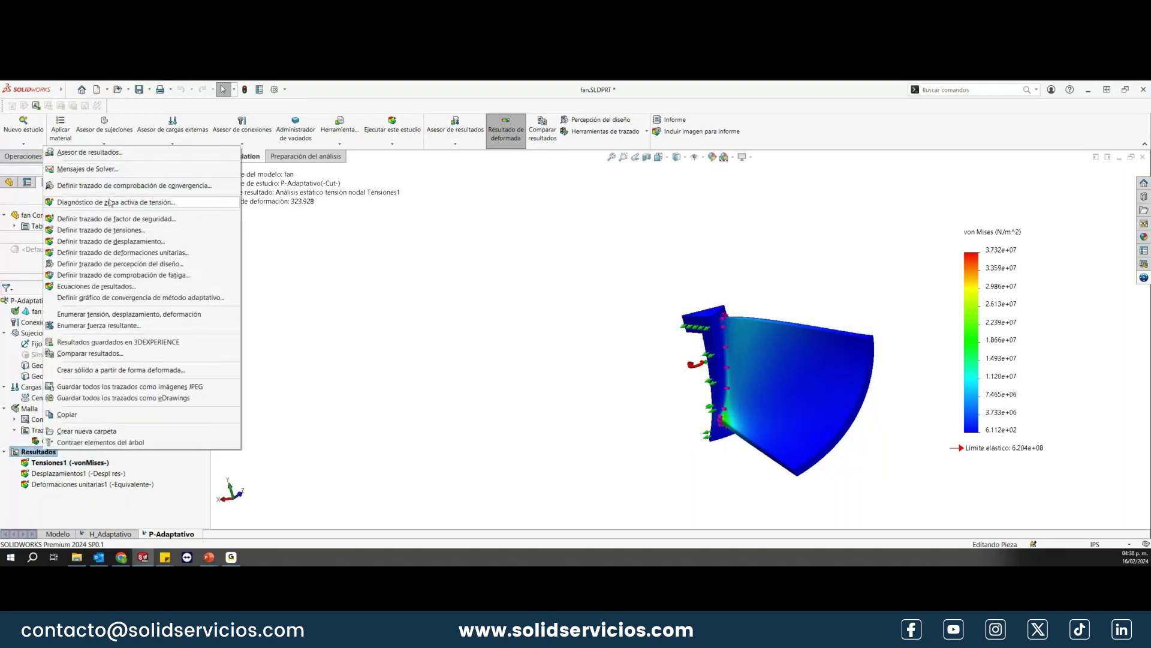
pyautogui.click(124, 299)
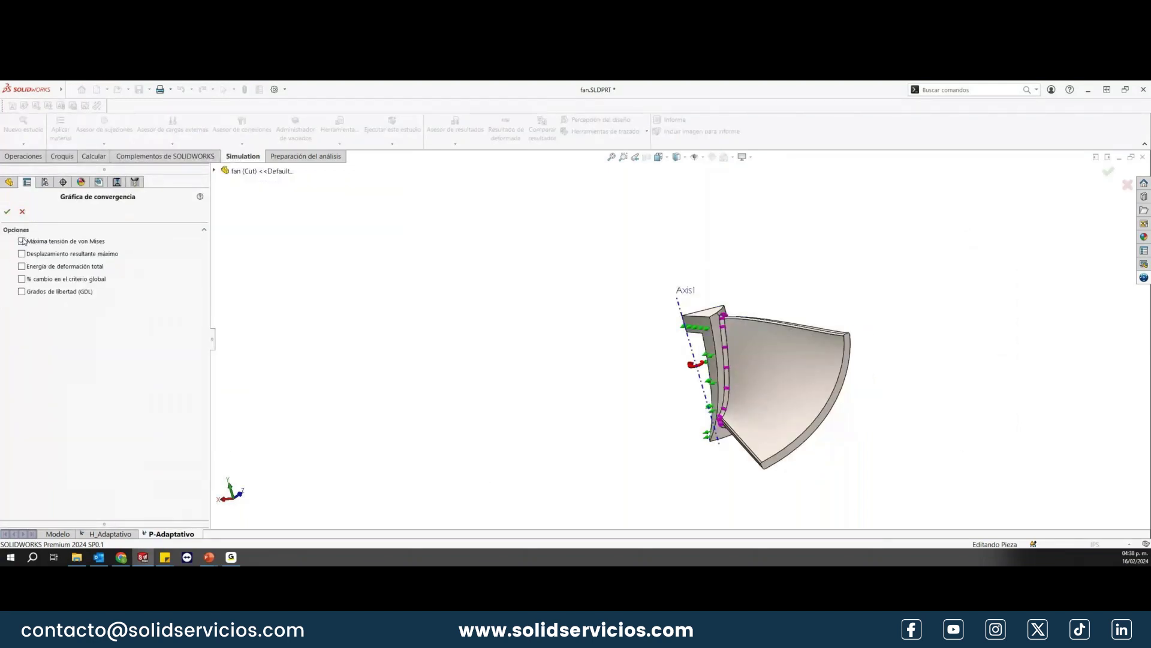
pyautogui.click(8, 210)
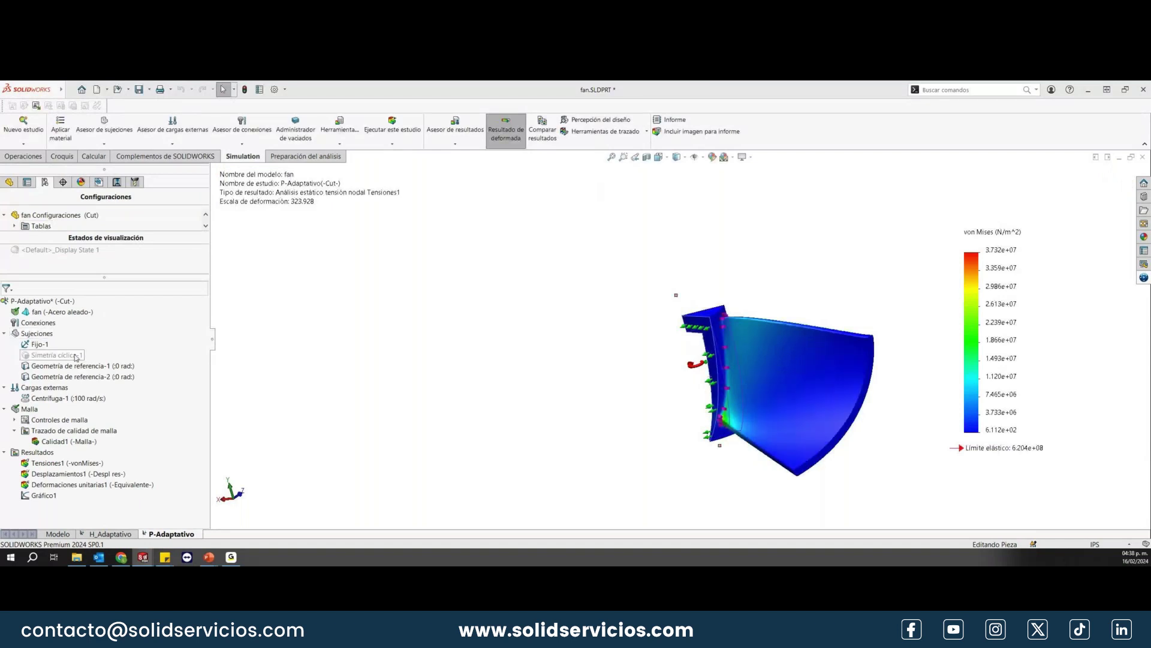
pyautogui.moveTo(289, 208); pyautogui.dragTo(324, 202)
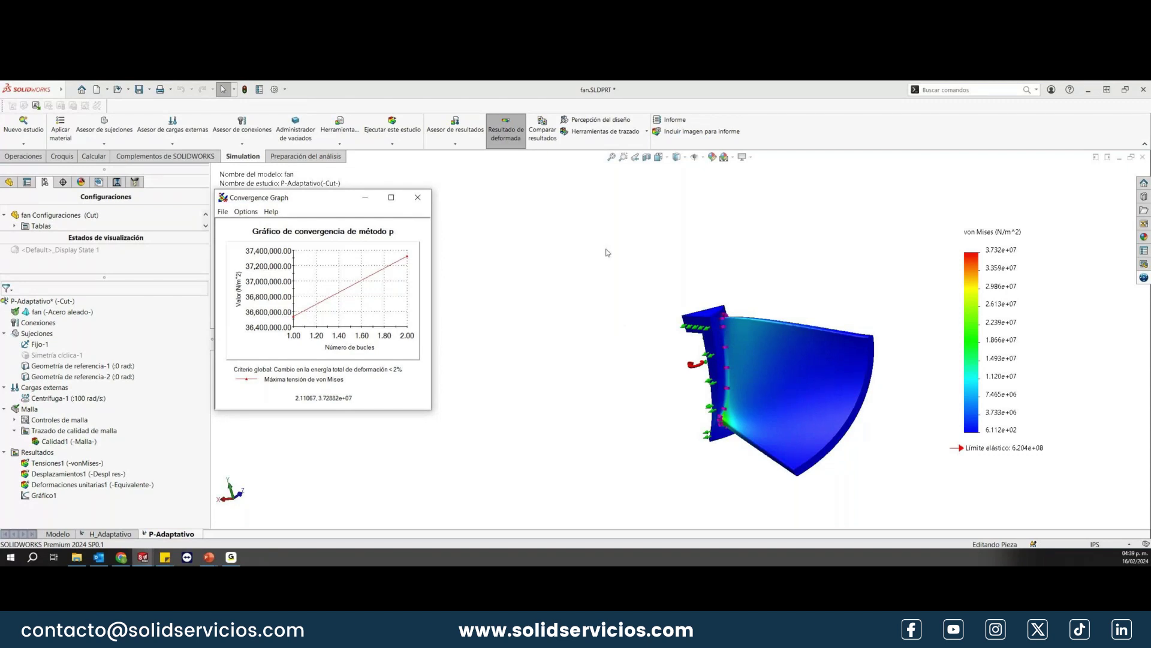
pyautogui.click(367, 198)
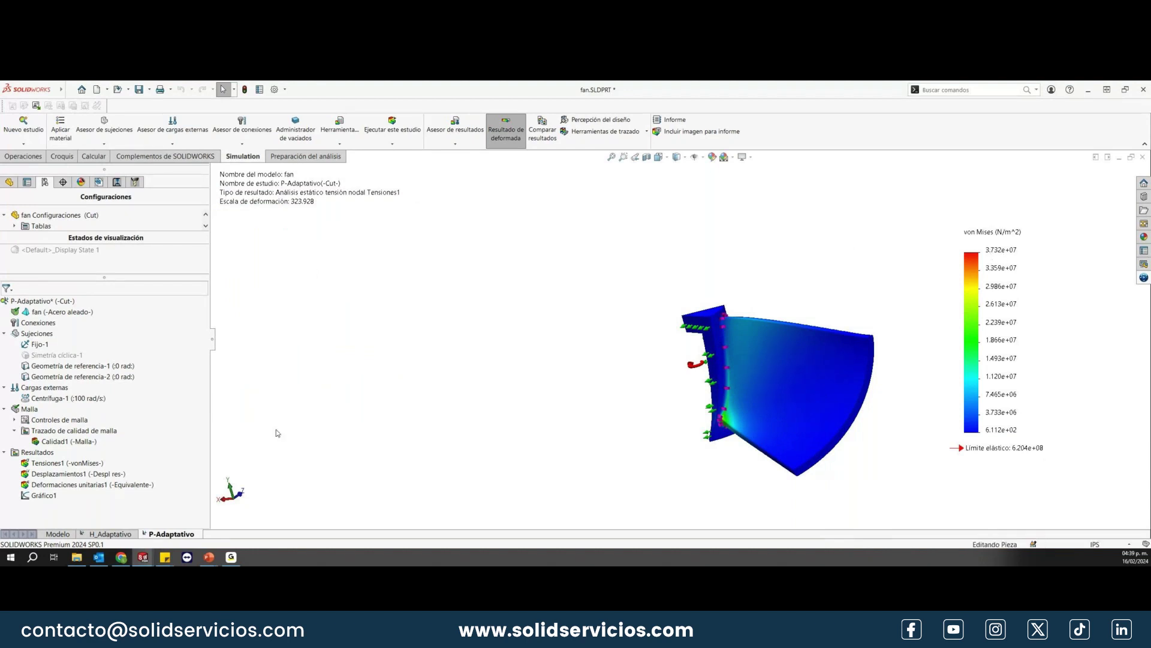
pyautogui.doubleClick(80, 473)
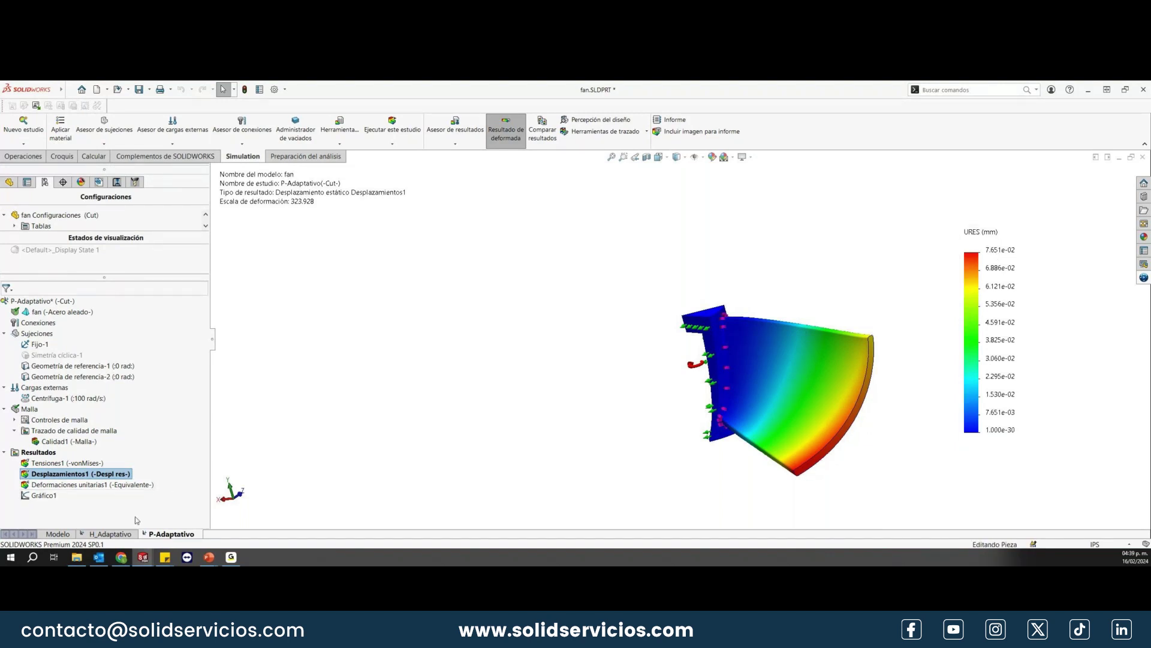
pyautogui.click(120, 538)
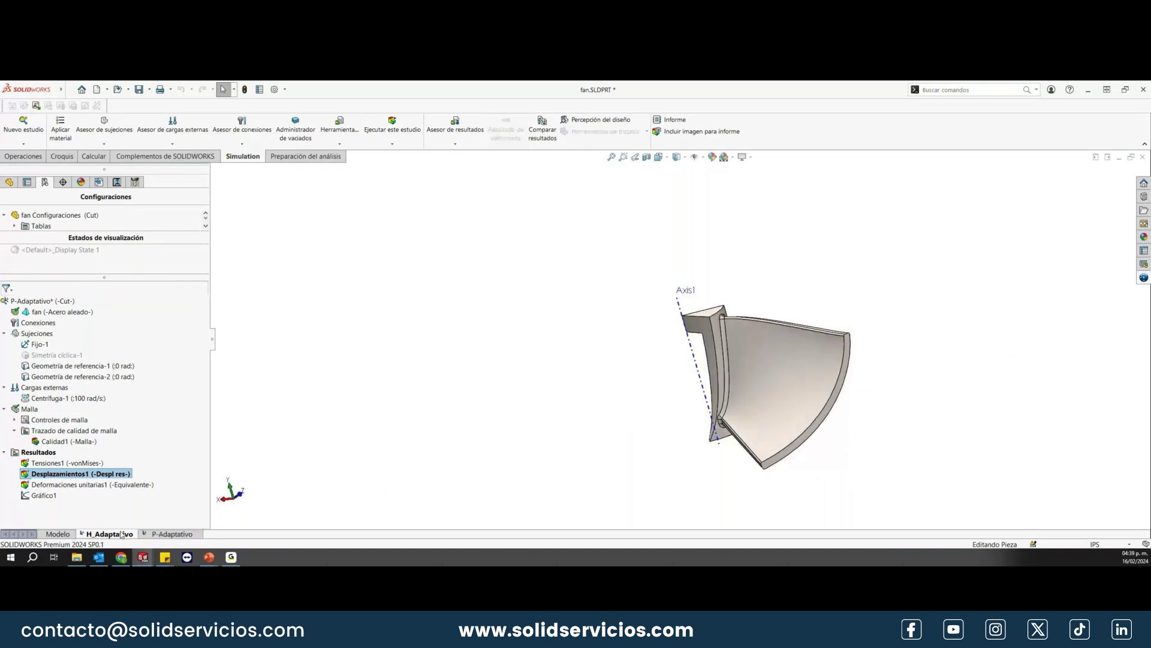
pyautogui.doubleClick(107, 435)
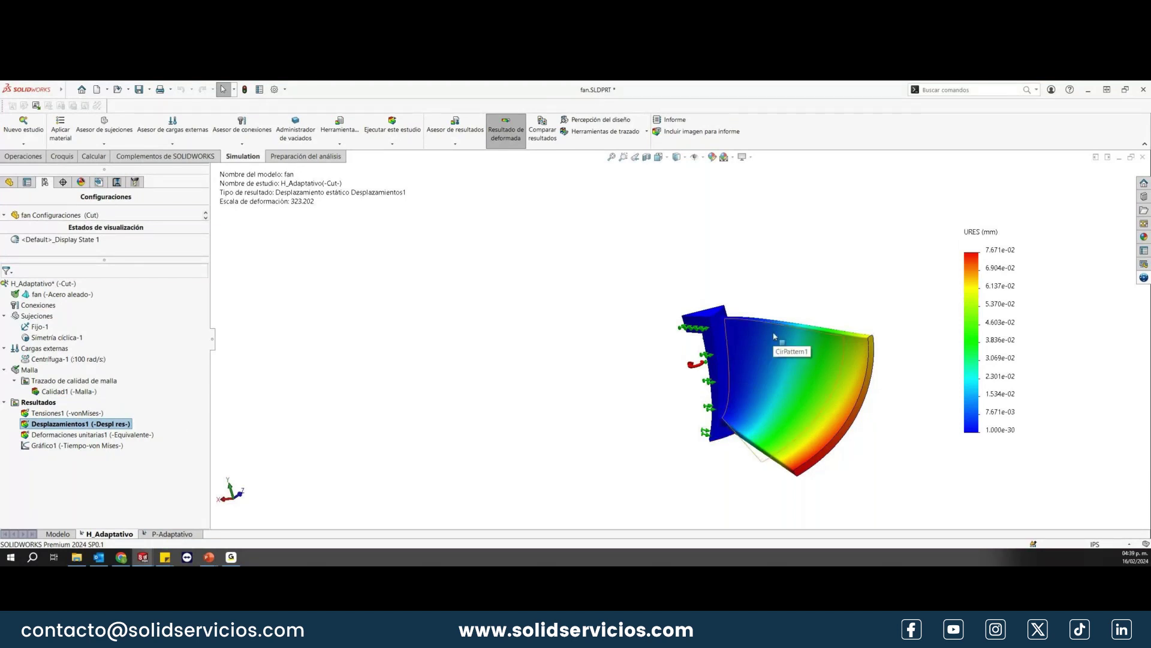
pyautogui.doubleClick(71, 424)
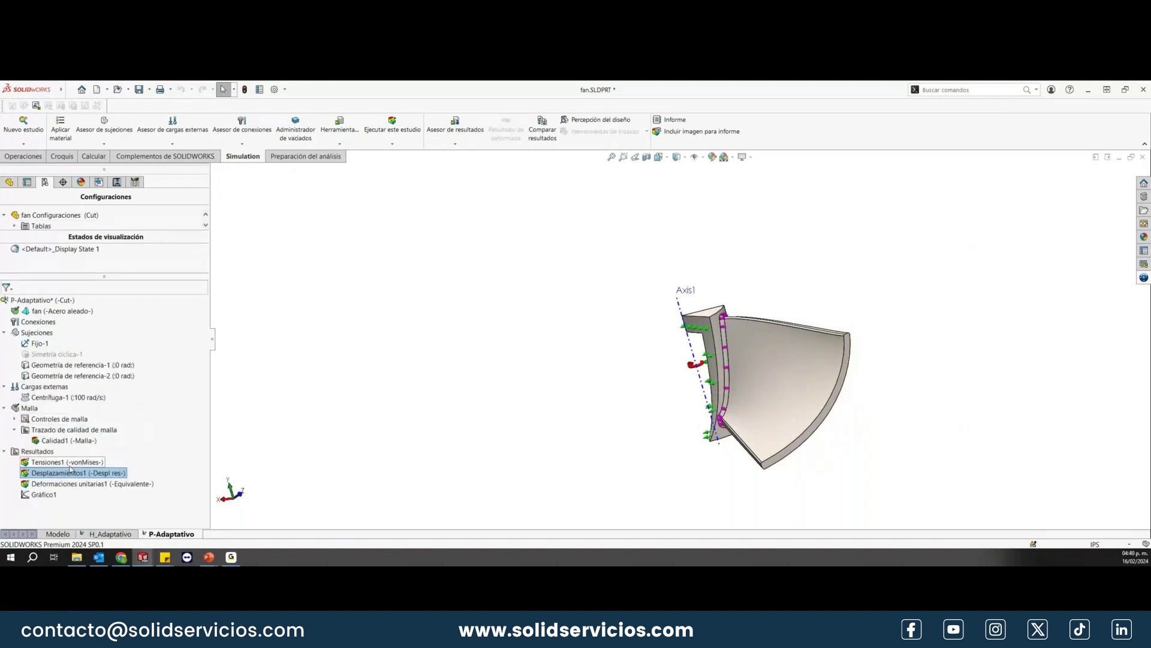
pyautogui.doubleClick(70, 471)
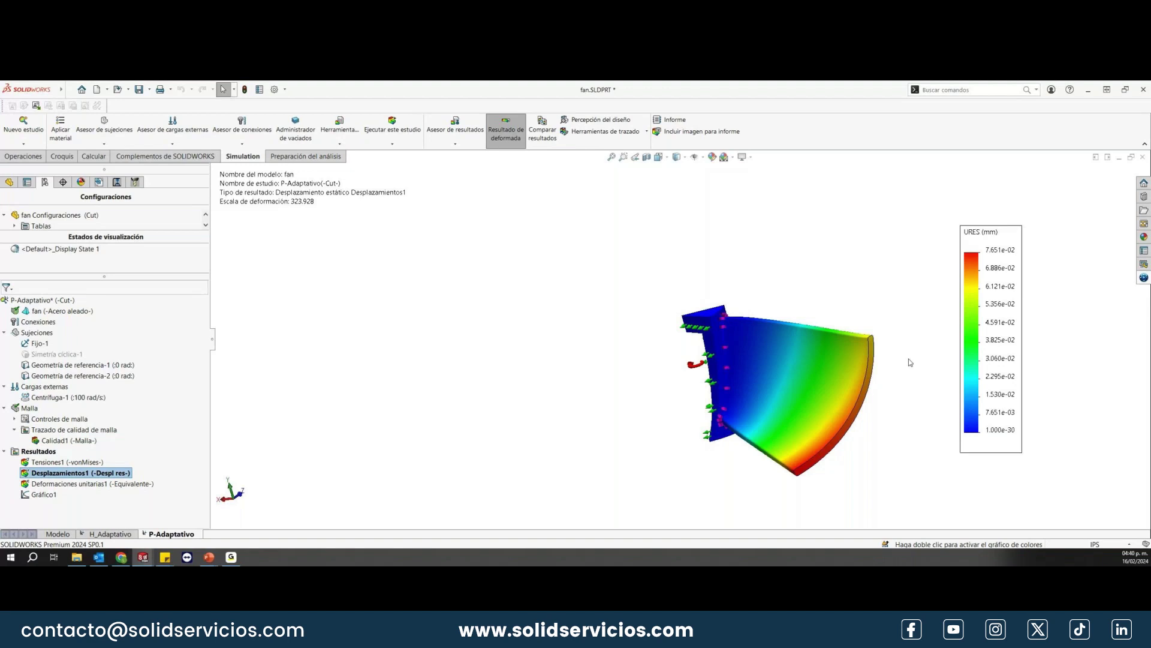
pyautogui.doubleClick(57, 463)
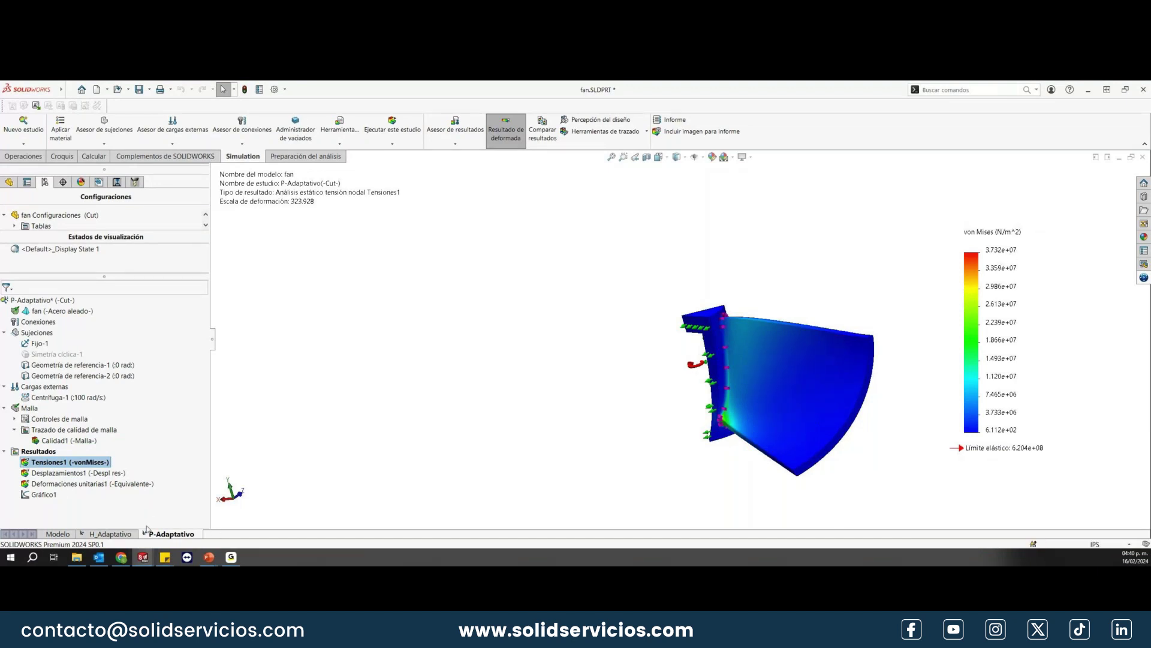
# Step: Display the H_Adaptativo Tensiones1 stress plot and save fan.SLDPRT
pyautogui.click(117, 534)
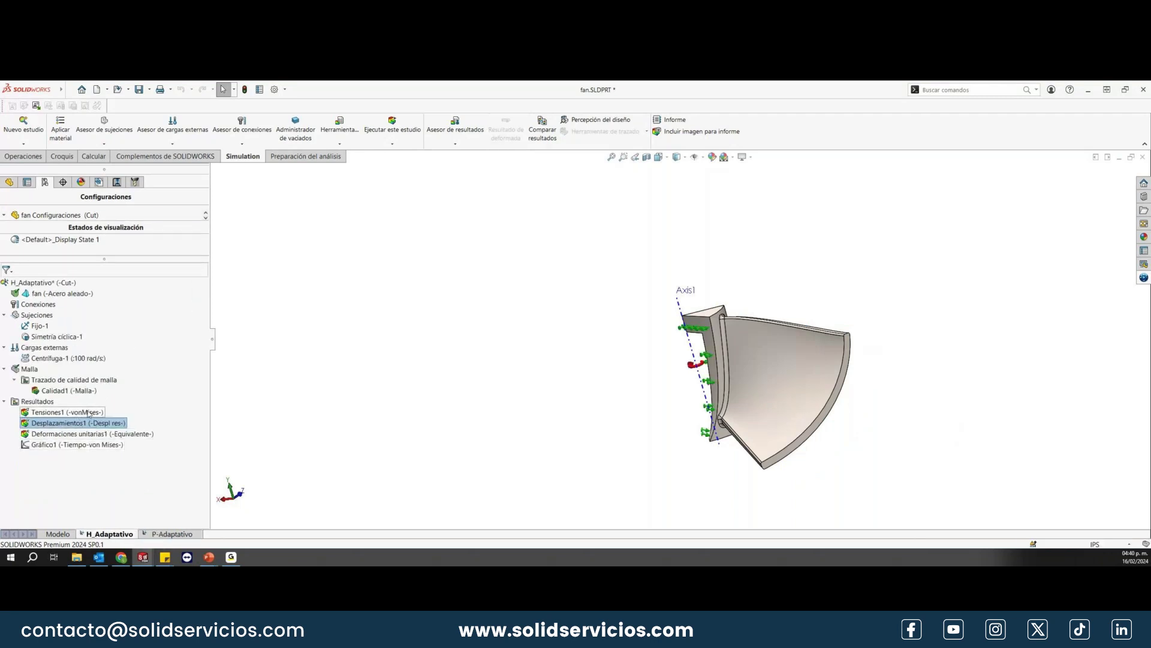
pyautogui.doubleClick(87, 412)
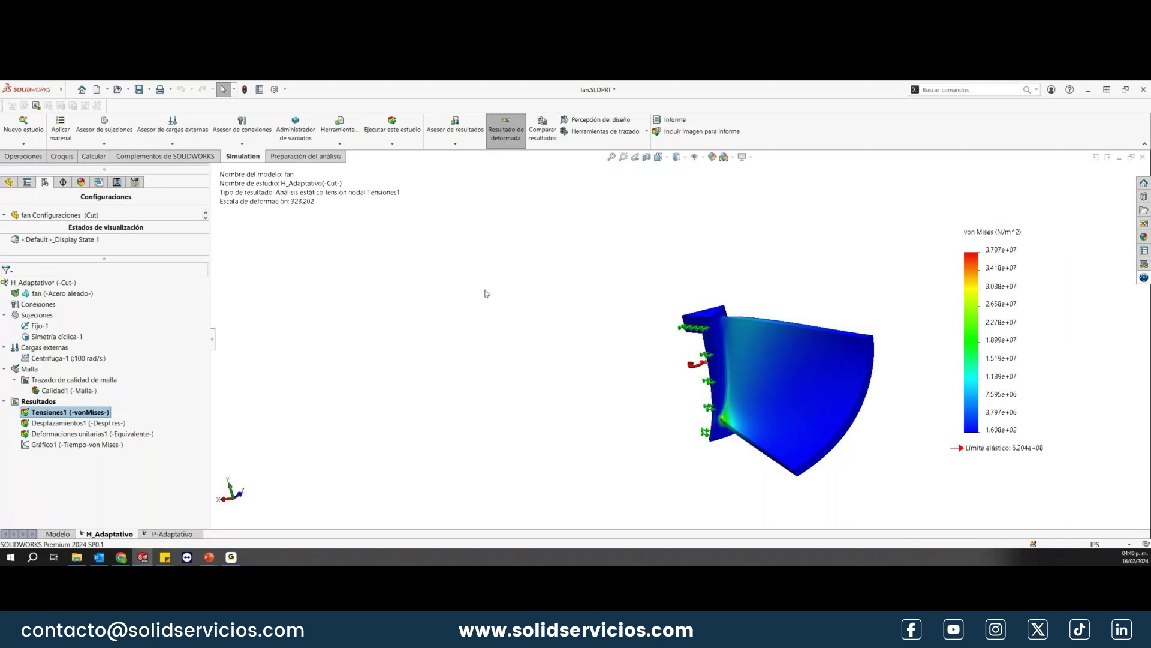
pyautogui.click(140, 89)
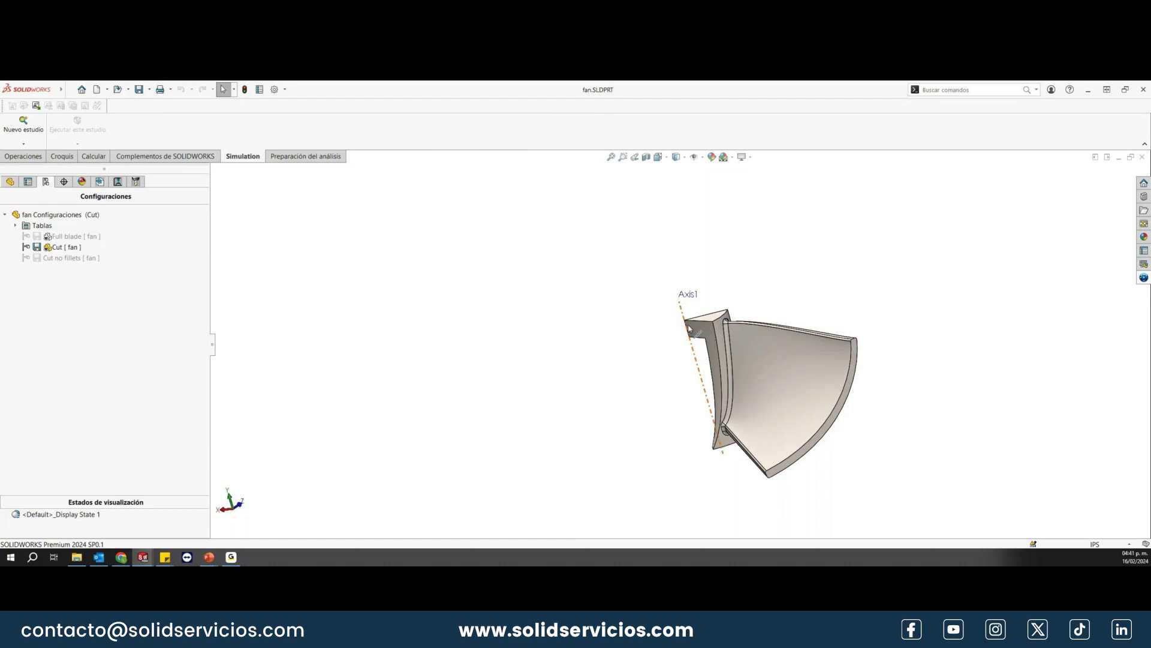
# Step: Close the fan.SLDPRT part document to return to the presentation slide
pyautogui.click(689, 328)
# Step: Page forward to the Ménsula slide, then back to the h-adaptive vs p-adaptive convergence comparison slide
pyautogui.click(1141, 158)
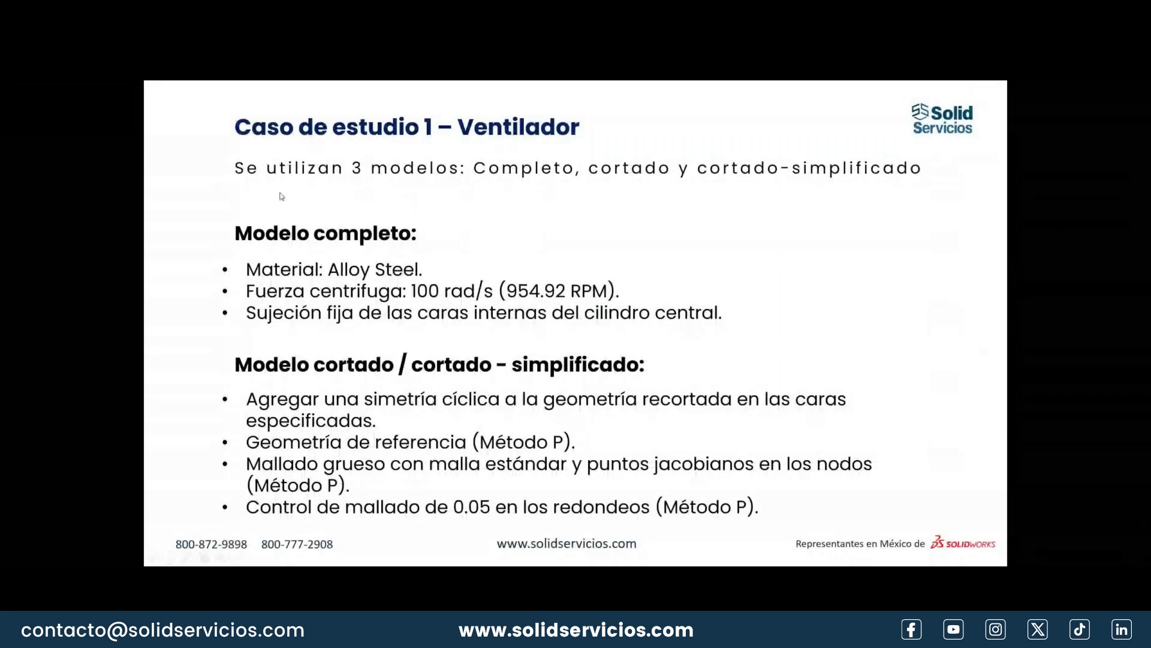
pyautogui.press('Right')
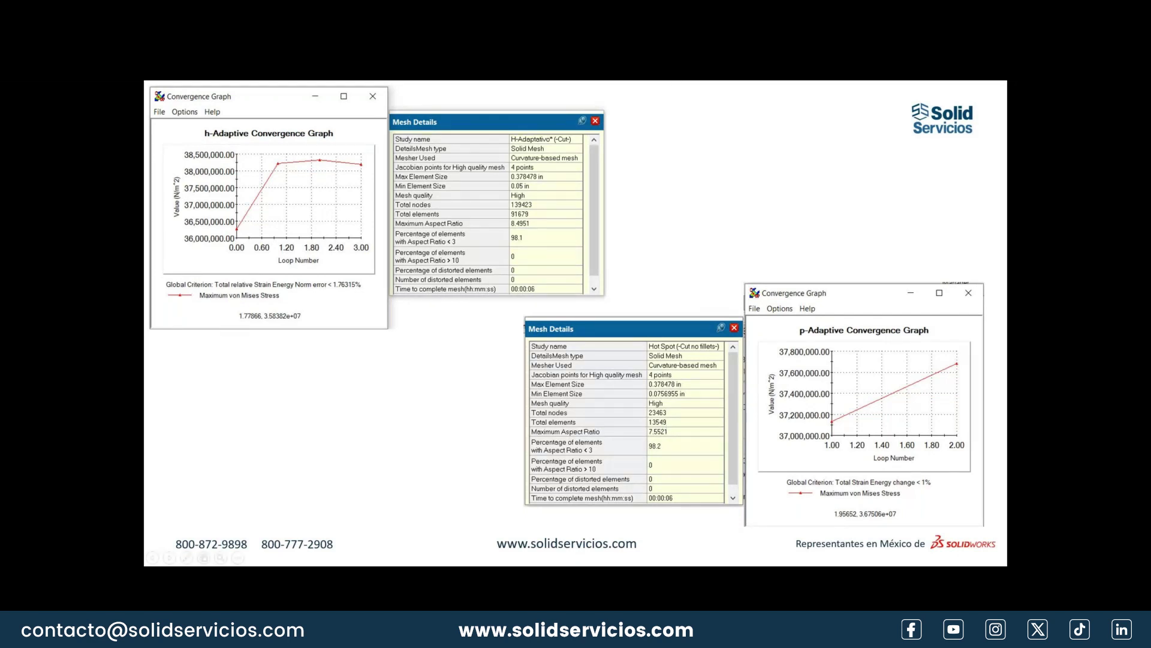
pyautogui.press('Right')
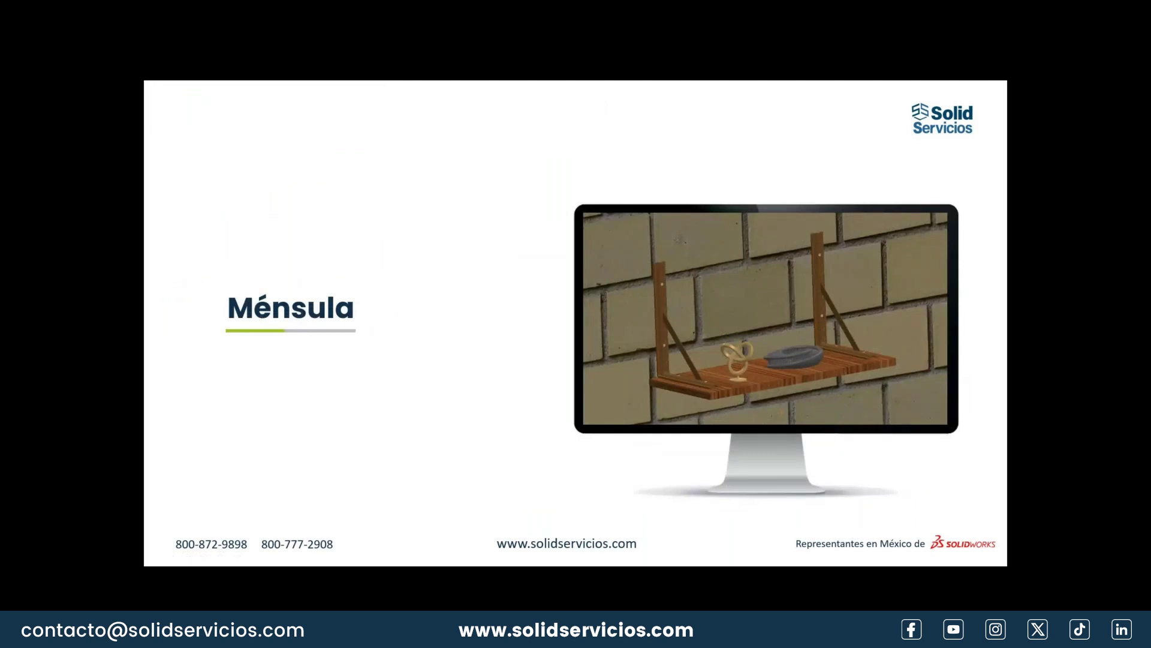
pyautogui.press('Left')
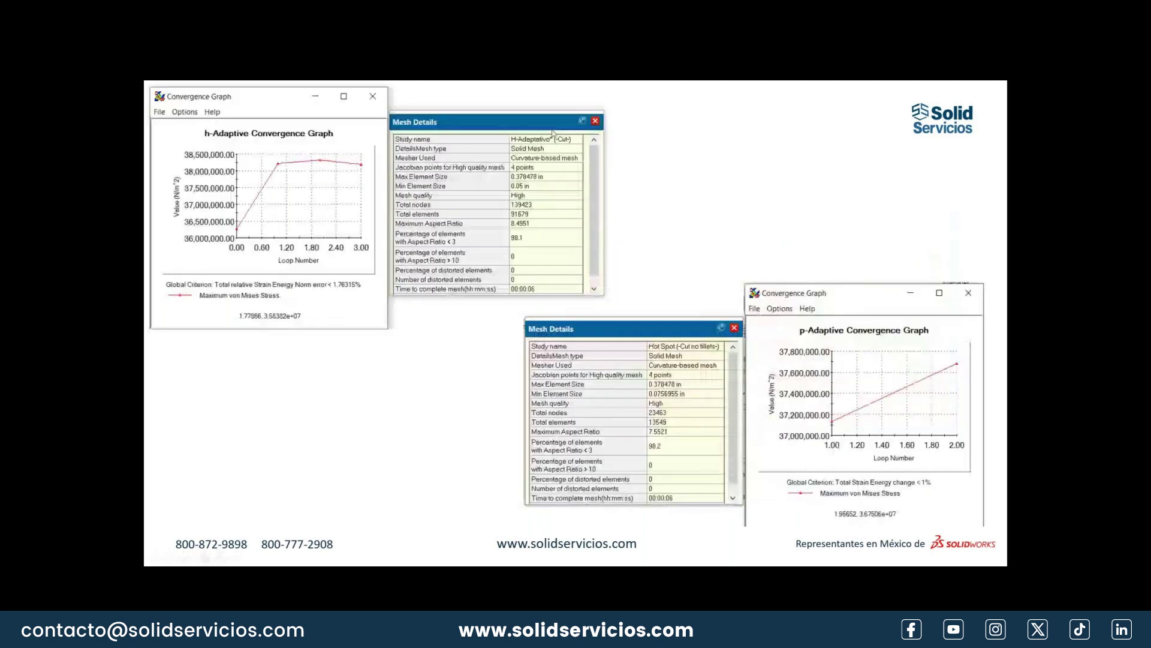
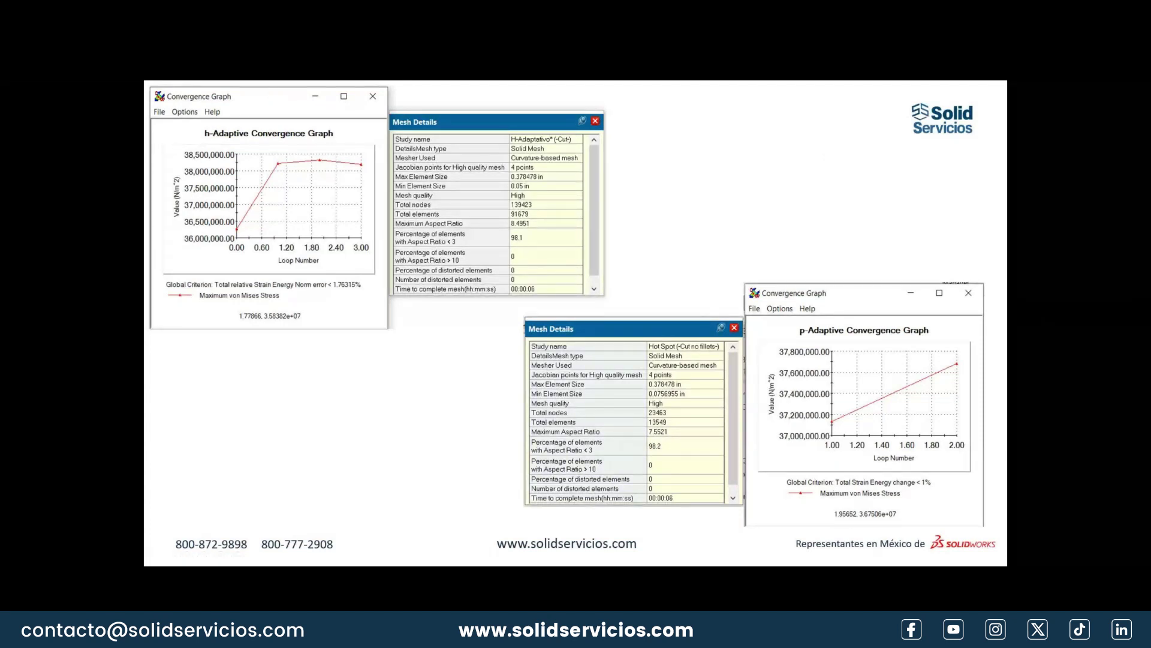
# Step: Advance the slideshow to the Ménsula title slide showing the wooden wall shelf
pyautogui.press('Right')
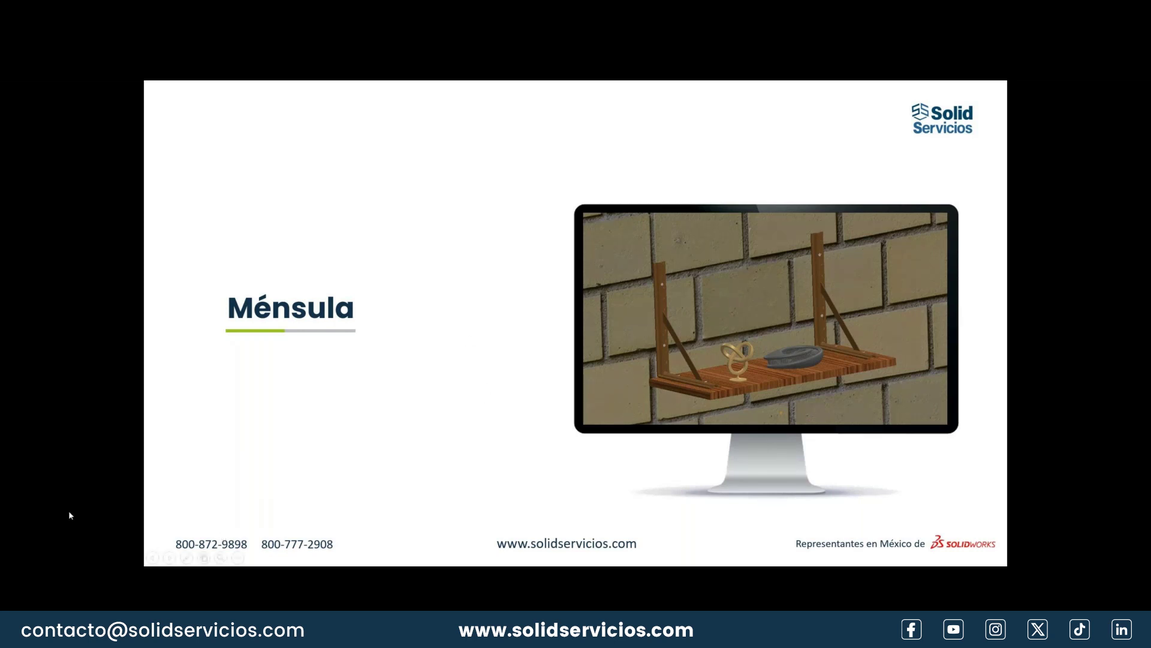
# Step: Advance past the 'Caso de estudio 2 – Ménsula' case-study slide
pyautogui.click(168, 558)
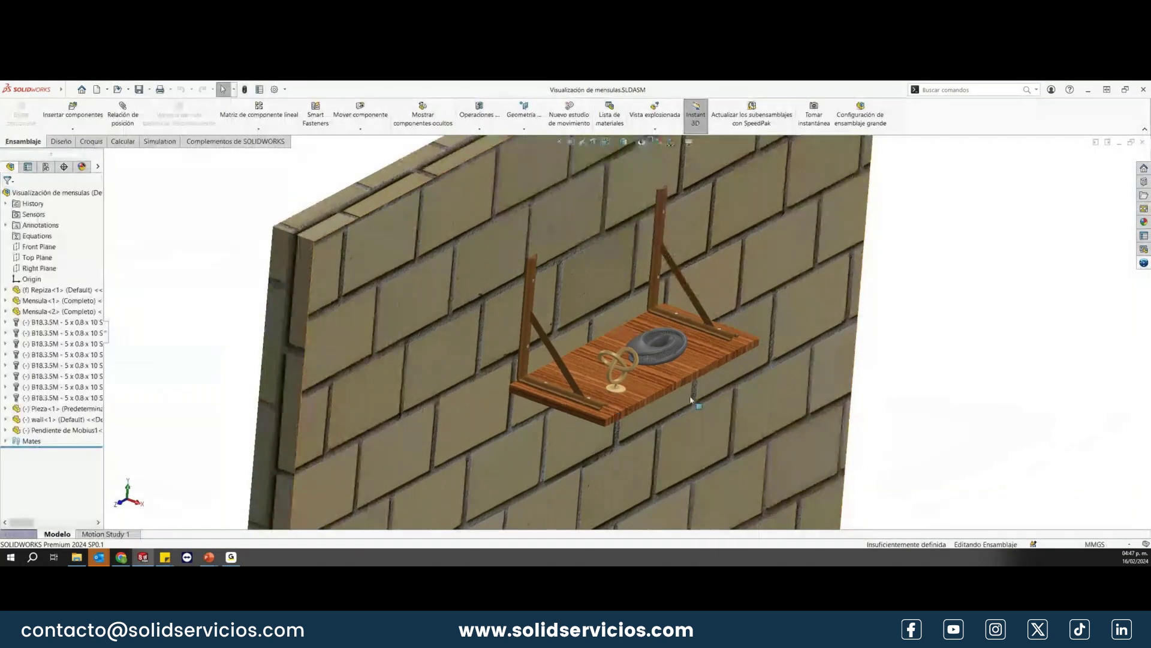
# Step: Open the left bracket Mensula<1> from the shelf assembly as its own part
pyautogui.moveTo(773, 384); pyautogui.dragTo(460, 282, button='middle')
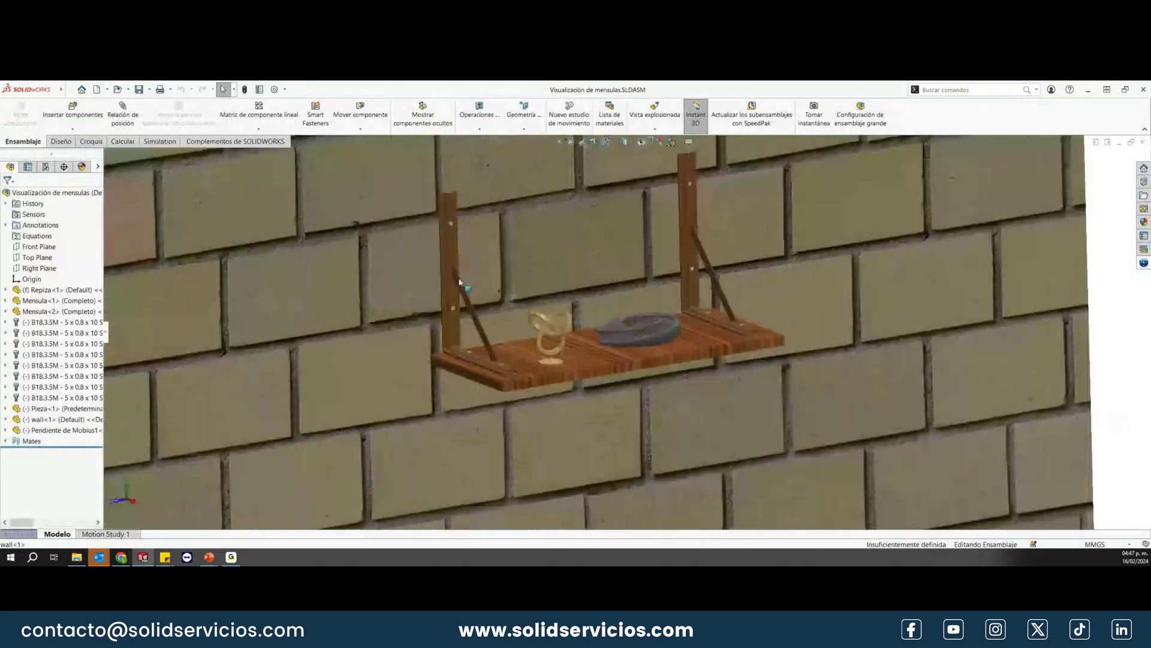
pyautogui.click(459, 282)
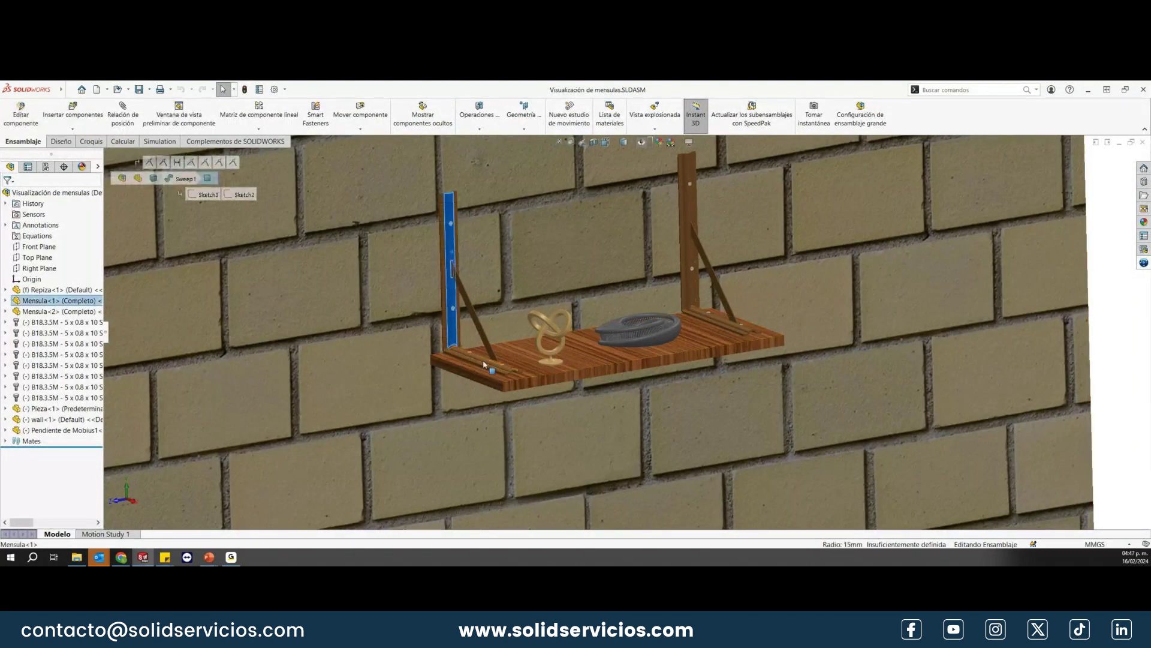
pyautogui.click(458, 251)
pyautogui.click(498, 180)
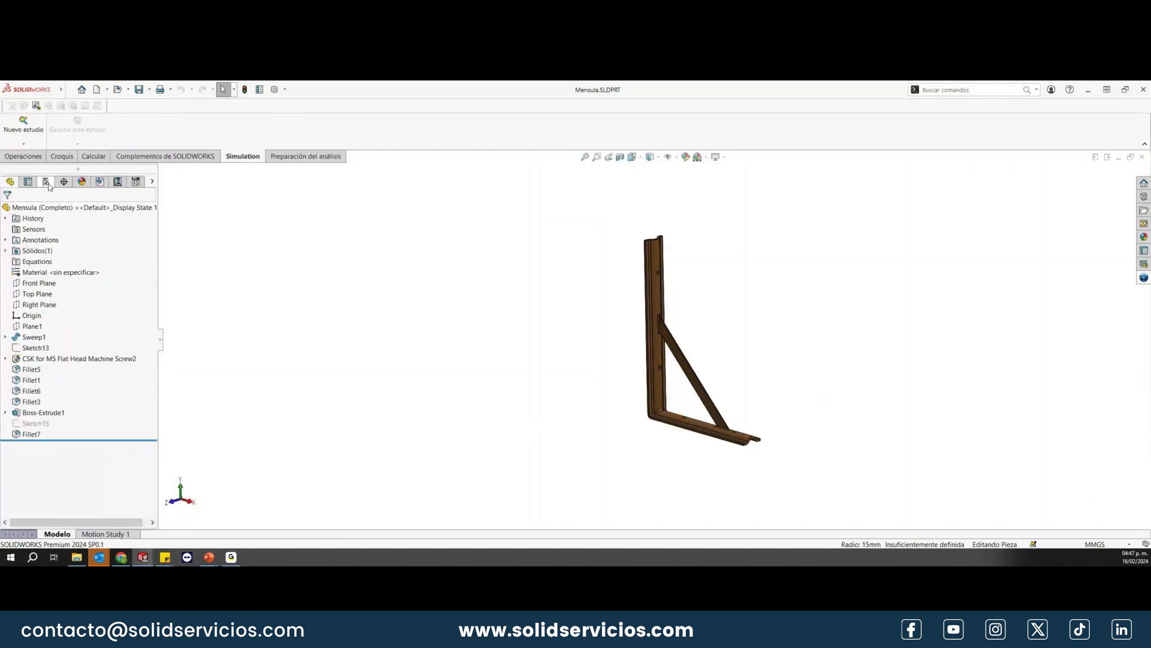
# Step: Activate the bracket's Sin redondeo configuration and return to the FeatureManager tree
pyautogui.click(46, 181)
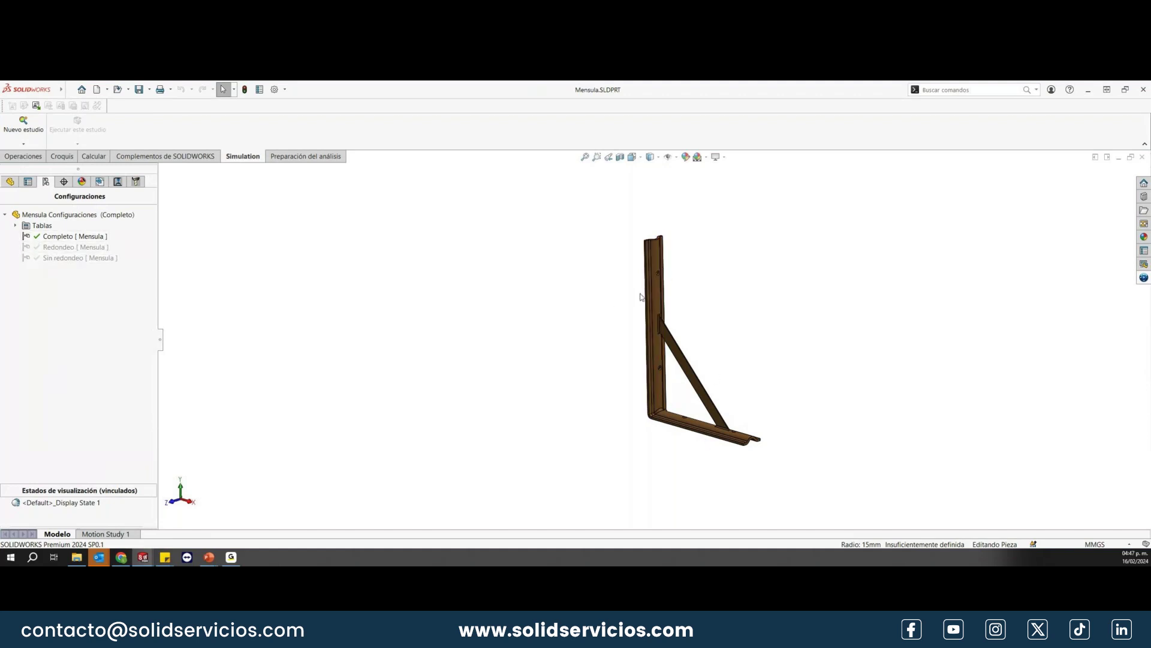
pyautogui.scroll(-2, 641, 297)
pyautogui.scroll(2, 681, 403)
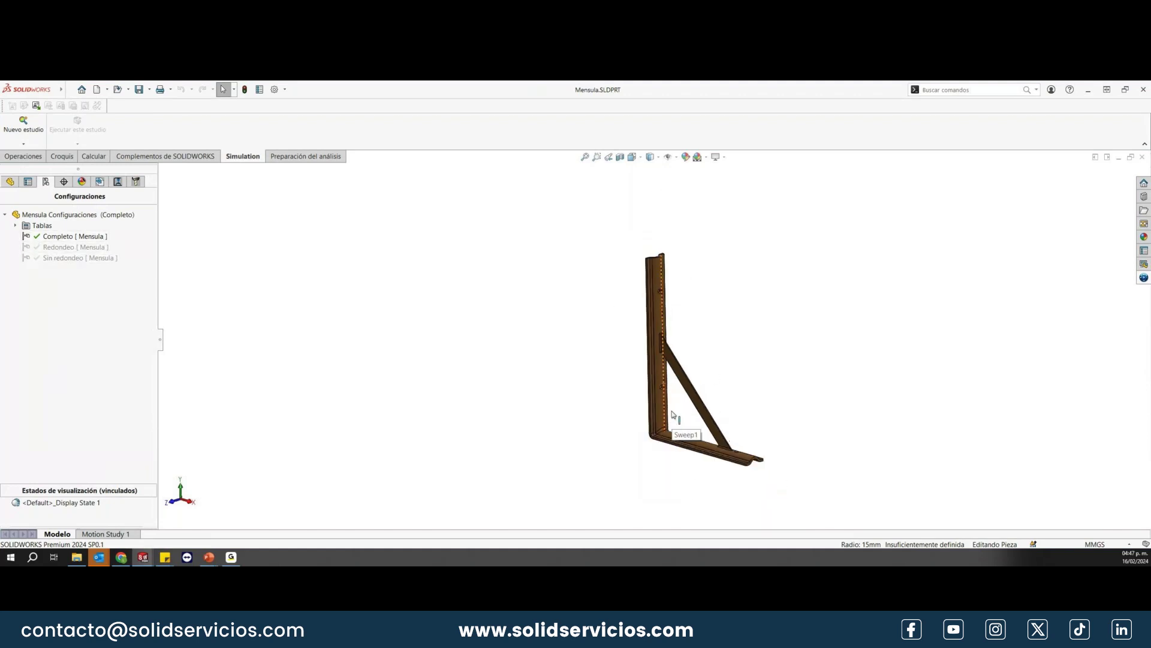
pyautogui.moveTo(672, 414); pyautogui.dragTo(699, 455, button='middle')
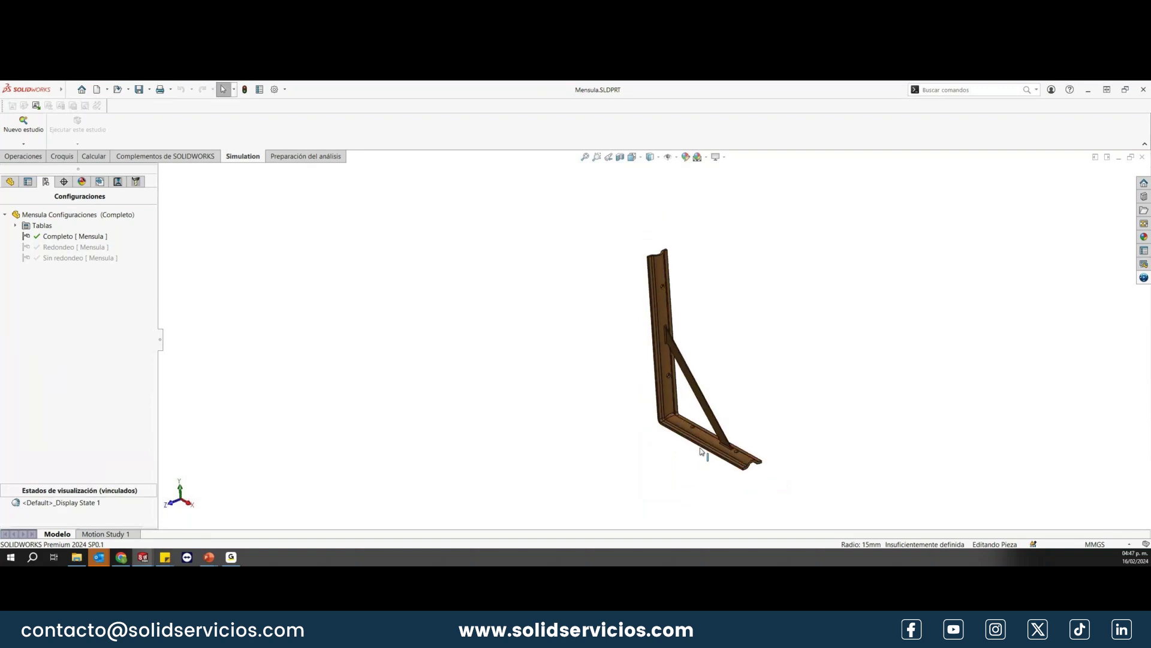
pyautogui.doubleClick(71, 259)
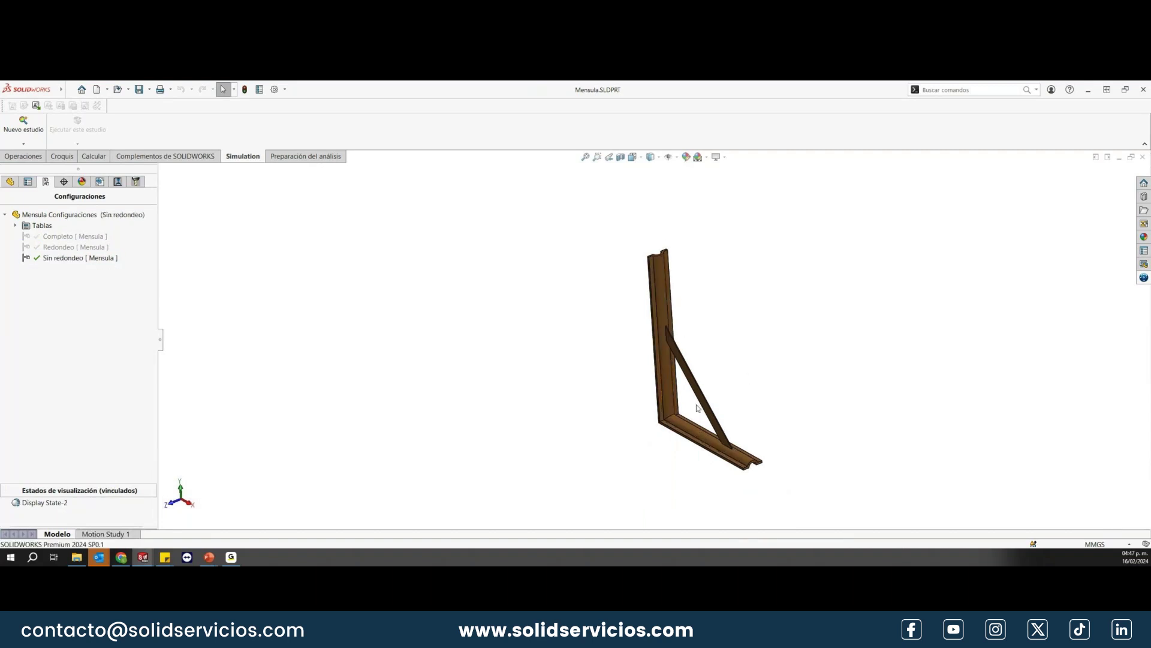
pyautogui.moveTo(698, 409)
pyautogui.mouseDown(button='middle')
pyautogui.moveTo(807, 442)
pyautogui.moveTo(729, 450)
pyautogui.moveTo(718, 414)
pyautogui.mouseUp(button='middle')
pyautogui.scroll(-3, 707, 448)
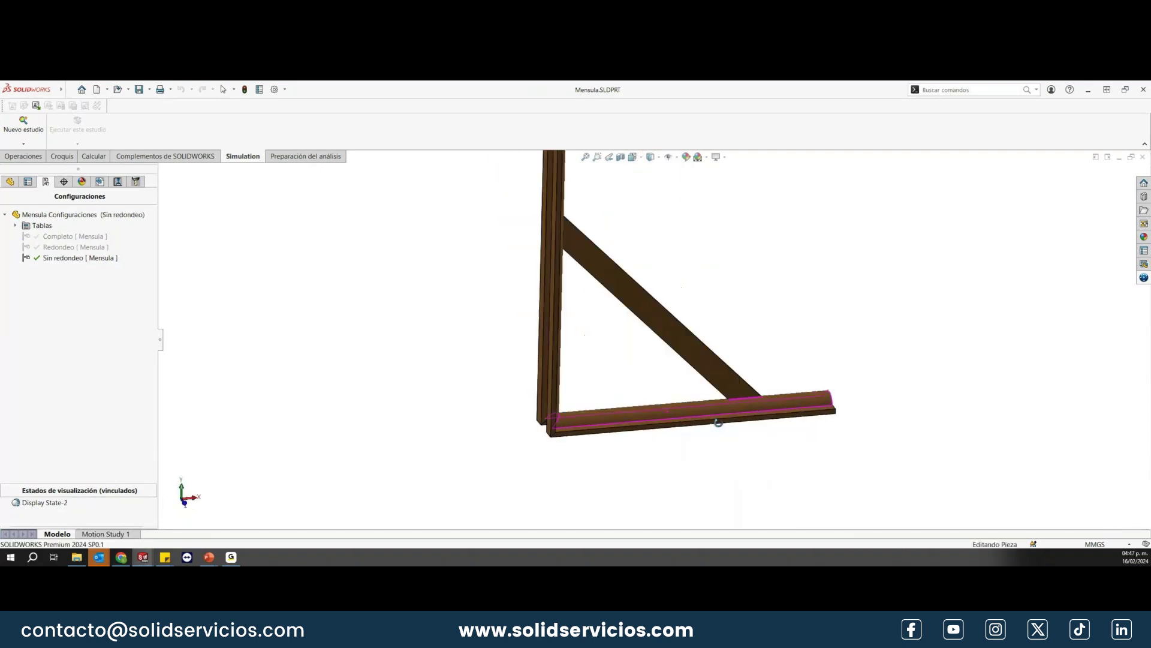
pyautogui.click(10, 182)
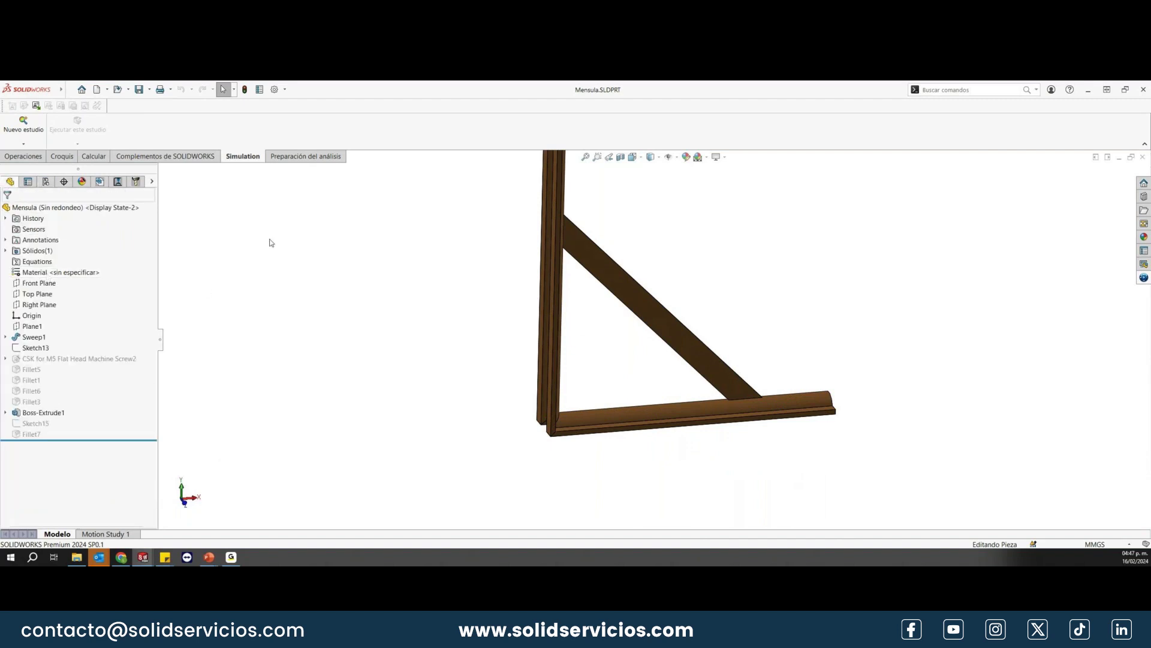
pyautogui.moveTo(581, 415); pyautogui.dragTo(503, 415, button='middle')
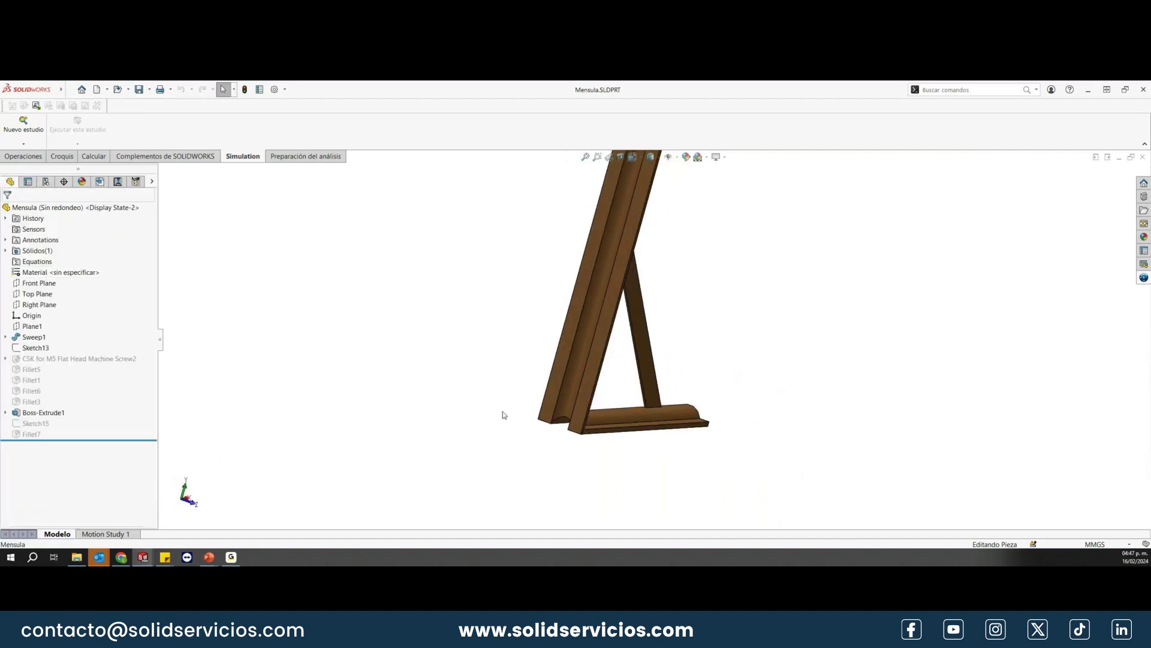
# Step: Create a static study named 'hot spot' and assign Acero aleado to the bracket
pyautogui.click(23, 123)
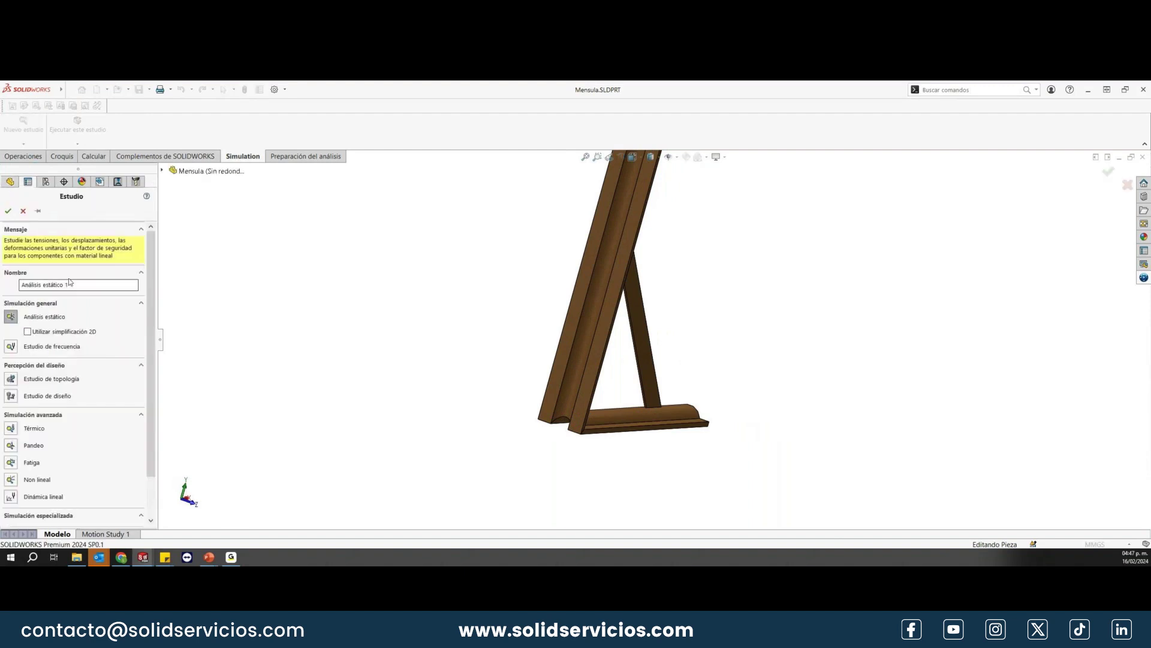
pyautogui.write('hot spot')
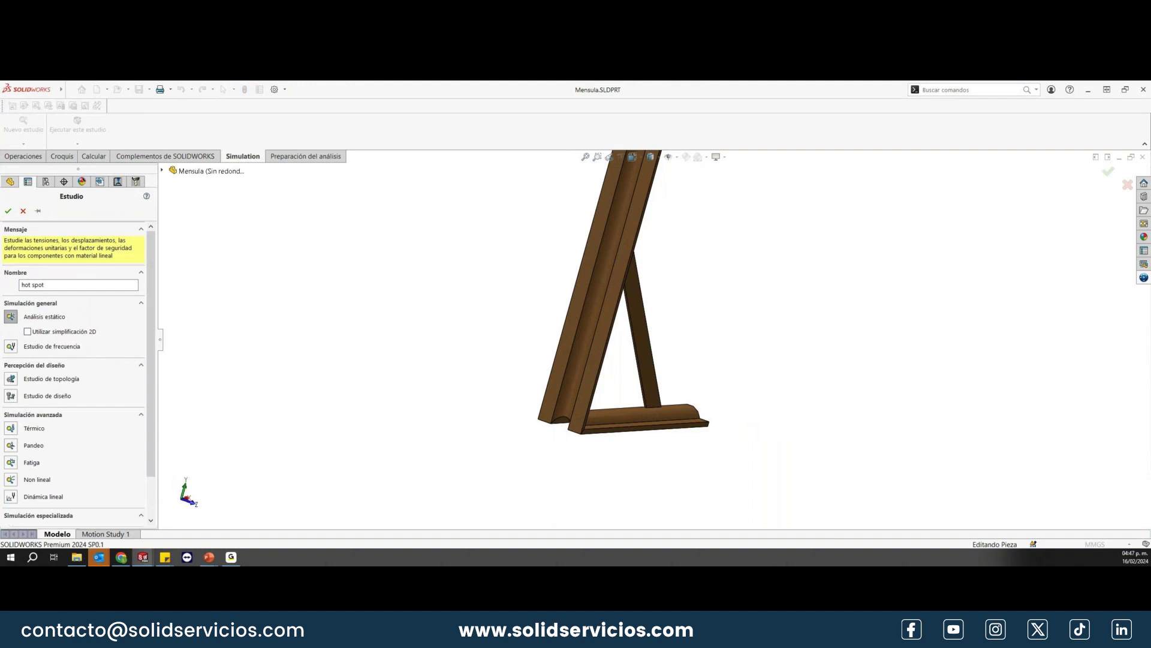
pyautogui.click(8, 210)
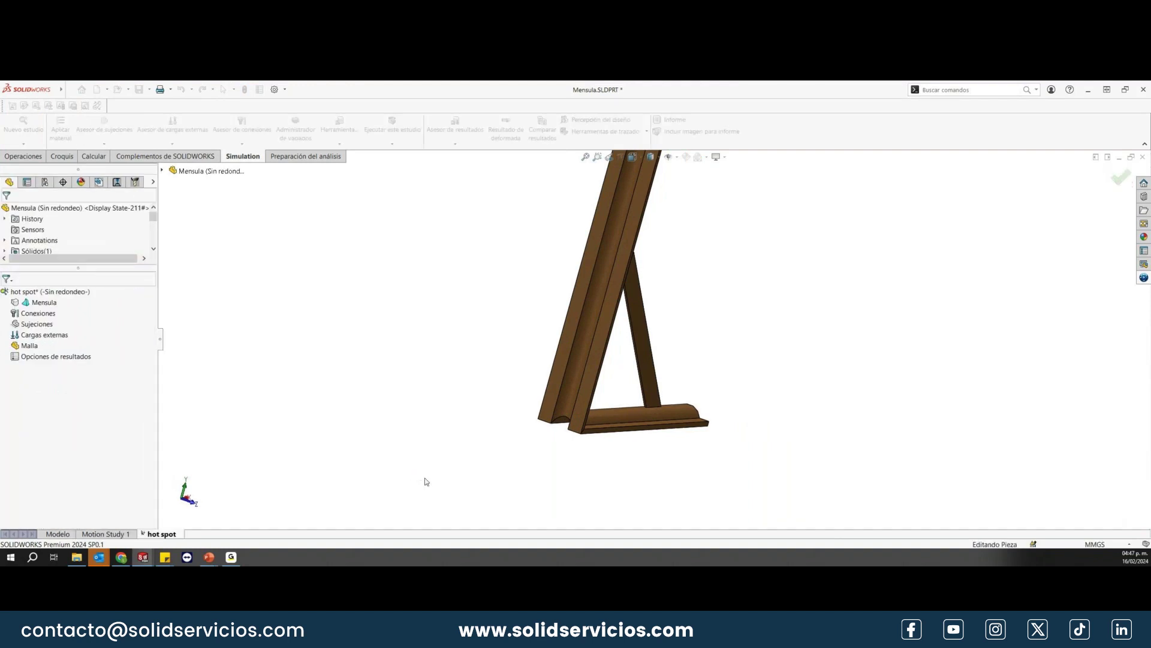
pyautogui.rightClick(48, 303)
pyautogui.press('Escape')
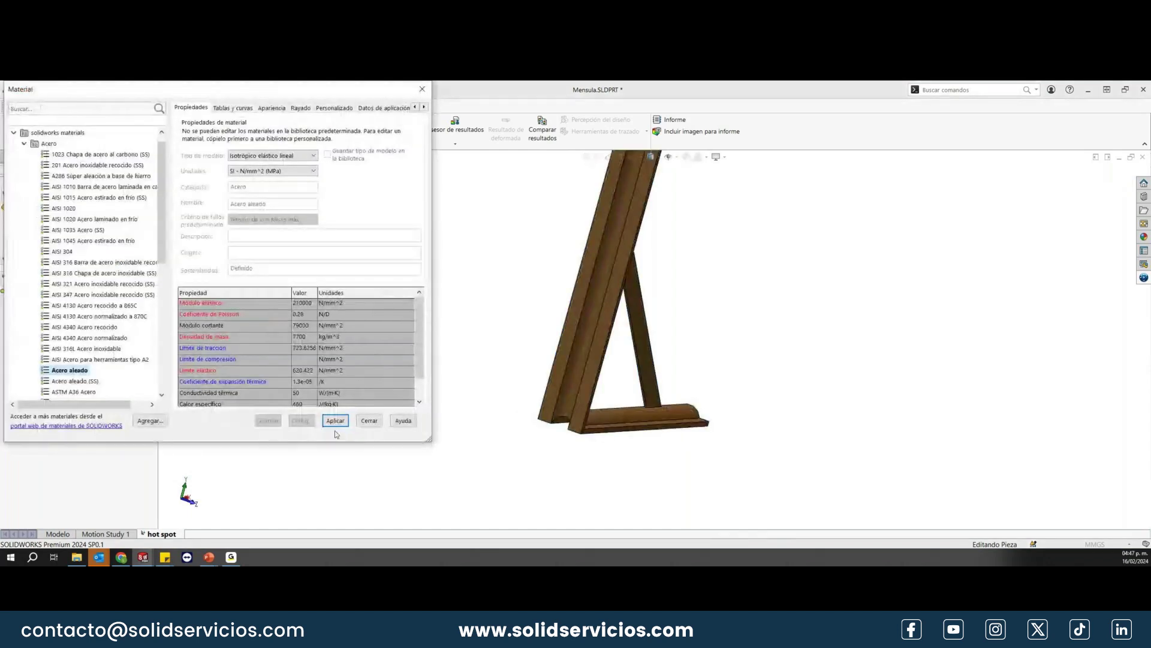
pyautogui.click(335, 421)
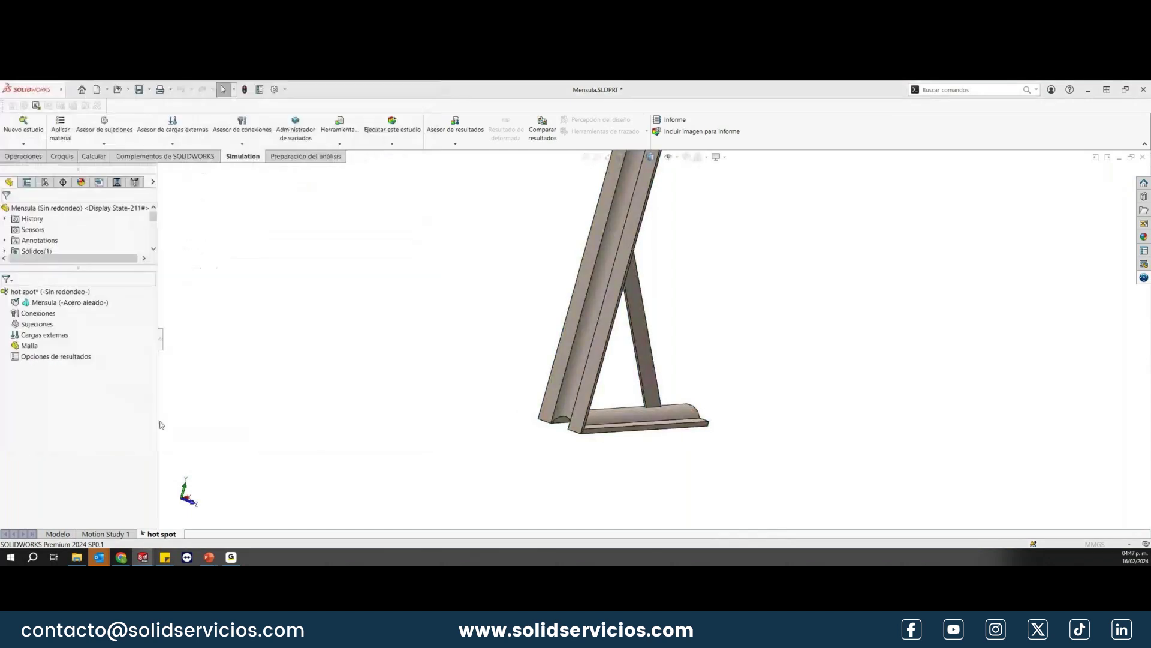
# Step: Add a fixed-geometry restraint on the upright's faces
pyautogui.rightClick(46, 326)
pyautogui.click(89, 354)
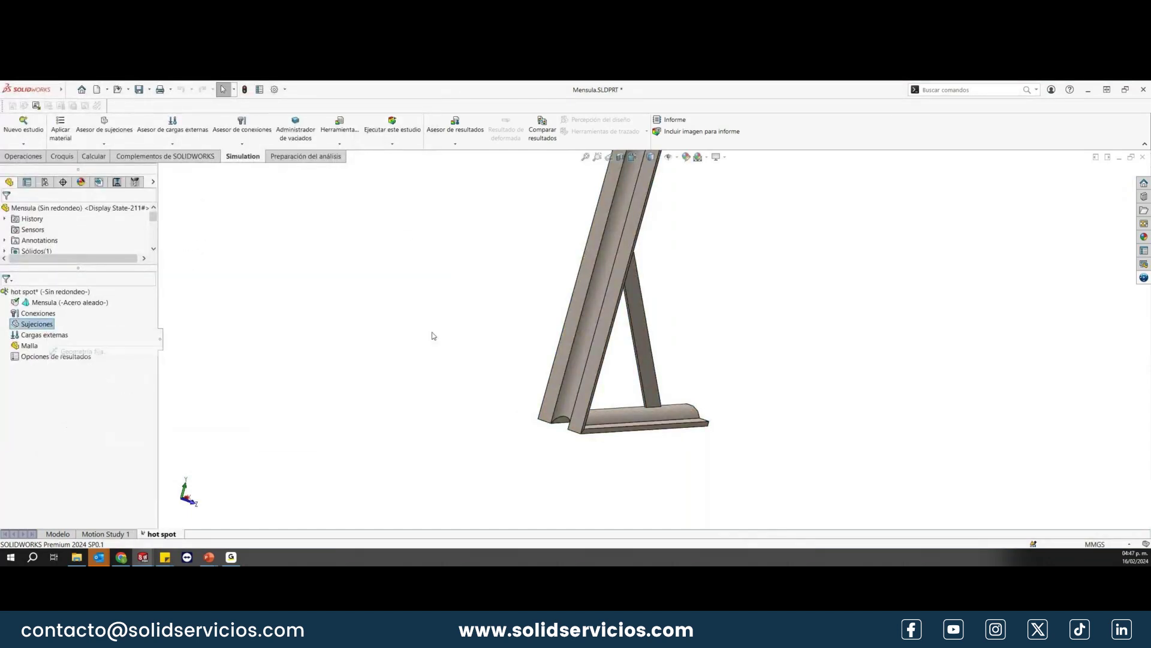
pyautogui.click(564, 348)
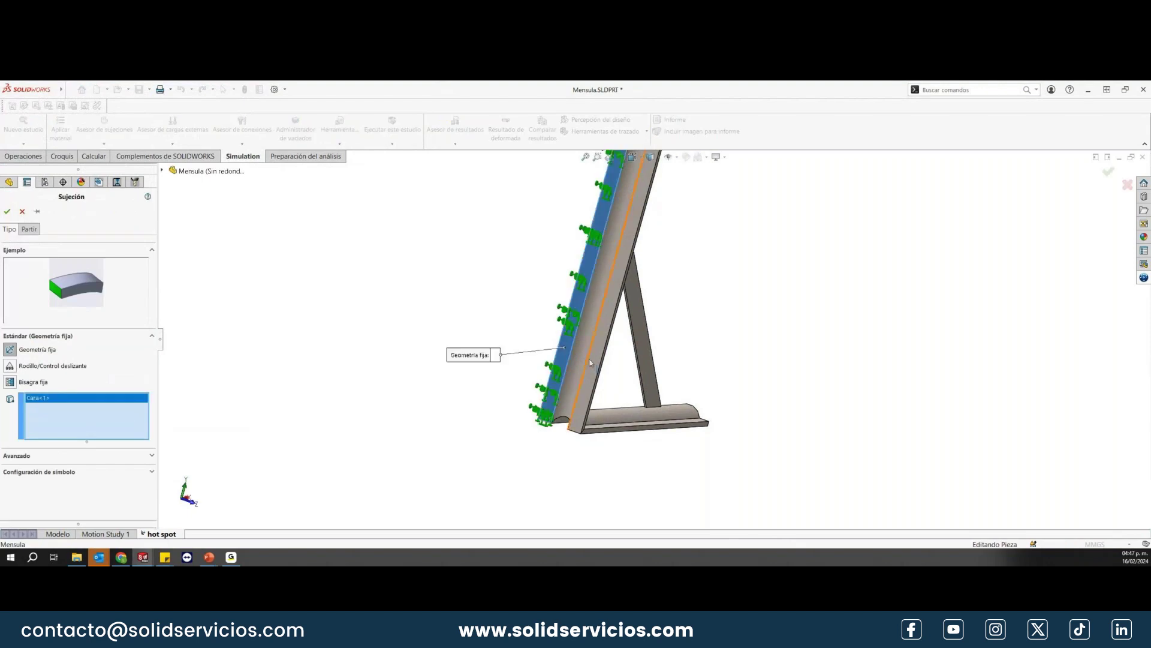
pyautogui.click(7, 211)
# Step: Start a force load on the end face of the bracket arm
pyautogui.rightClick(44, 346)
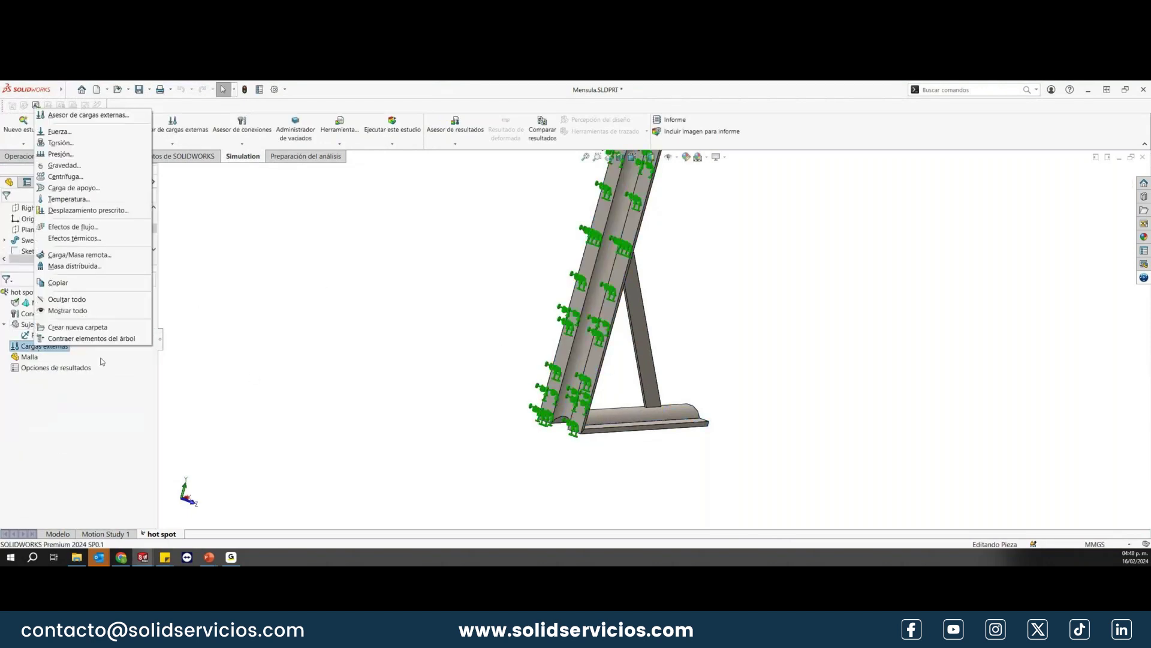
pyautogui.click(67, 134)
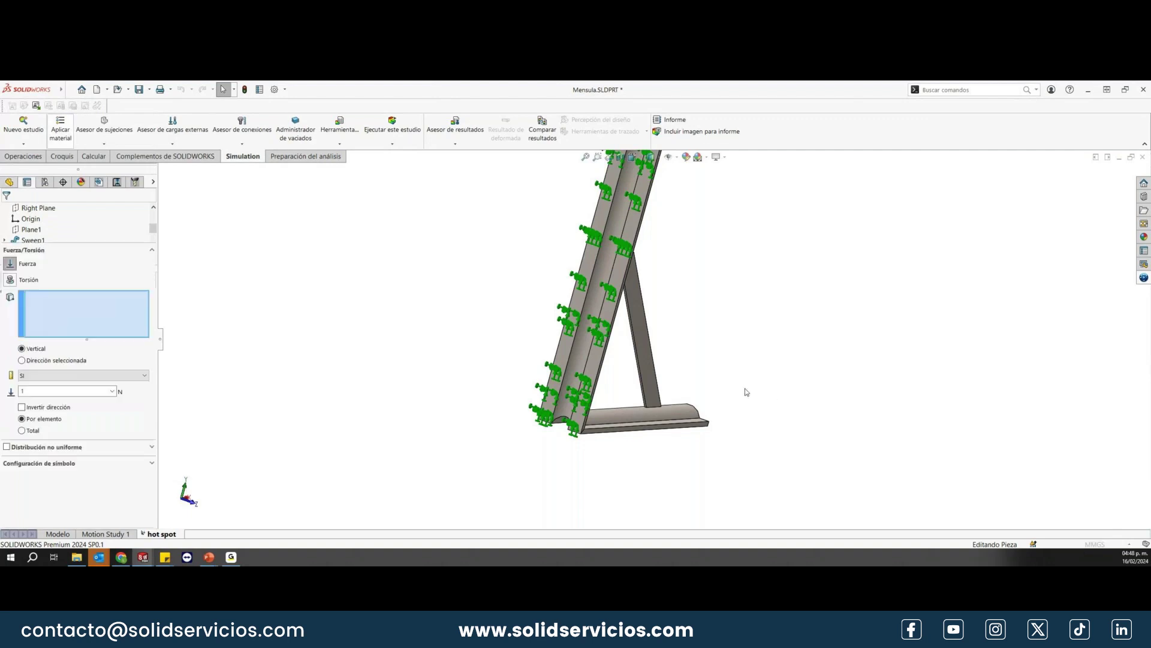
pyautogui.moveTo(745, 390)
pyautogui.mouseDown(button='middle')
pyautogui.moveTo(634, 405)
pyautogui.moveTo(719, 414)
pyautogui.mouseUp(button='middle')
pyautogui.scroll(-3, 822, 420)
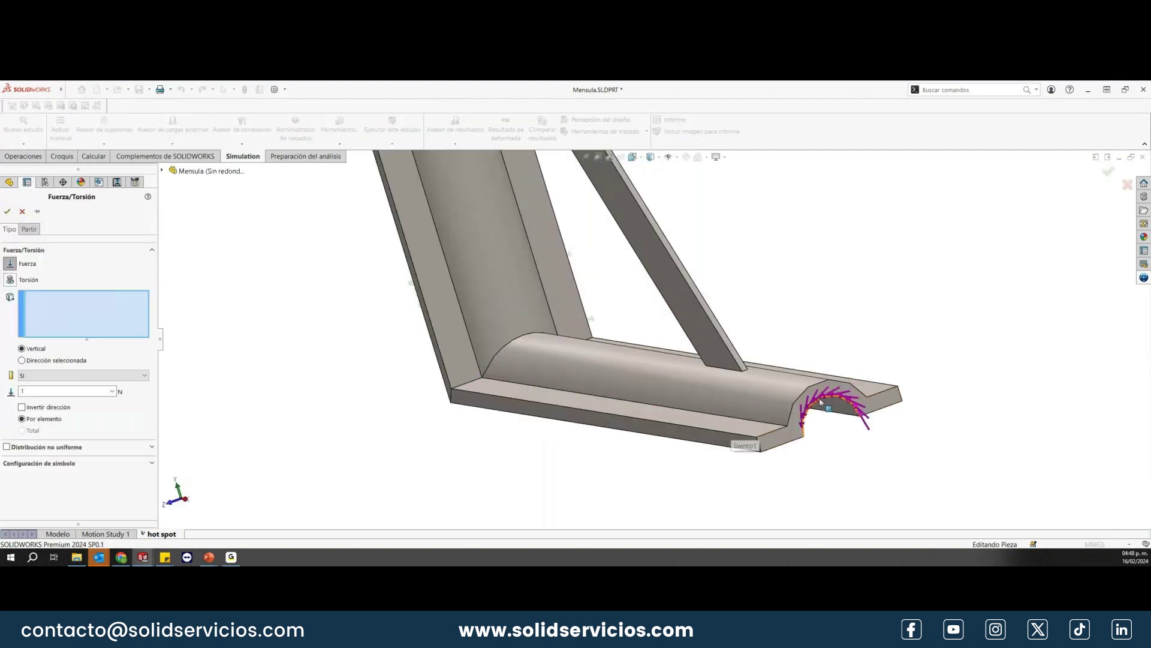
pyautogui.click(828, 413)
pyautogui.moveTo(650, 469)
pyautogui.mouseDown(button='middle')
pyautogui.moveTo(718, 417)
pyautogui.moveTo(662, 446)
pyautogui.mouseUp(button='middle')
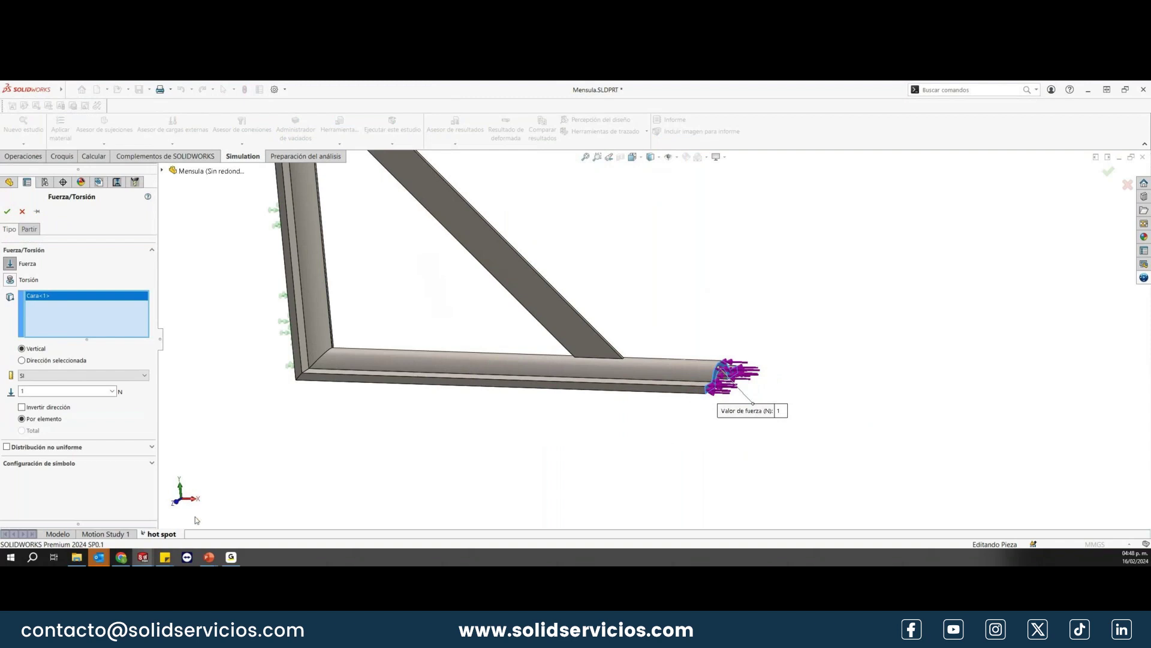
# Step: Set the force to 40 N normal to Top Plane with reversed direction
pyautogui.click(21, 360)
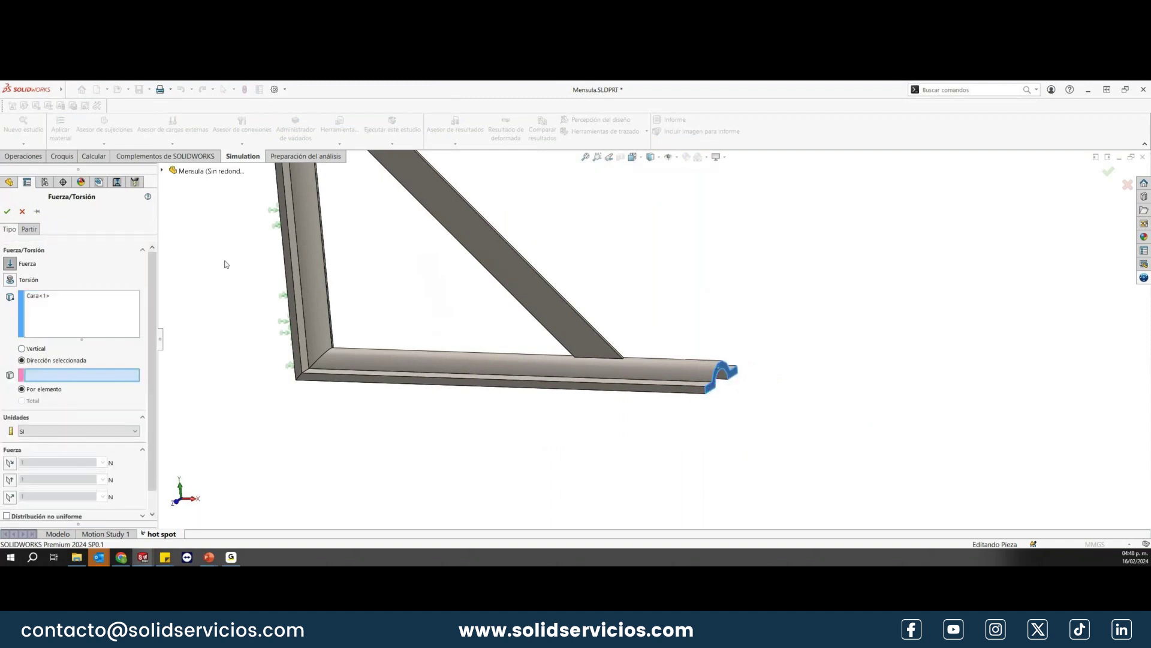
pyautogui.click(171, 171)
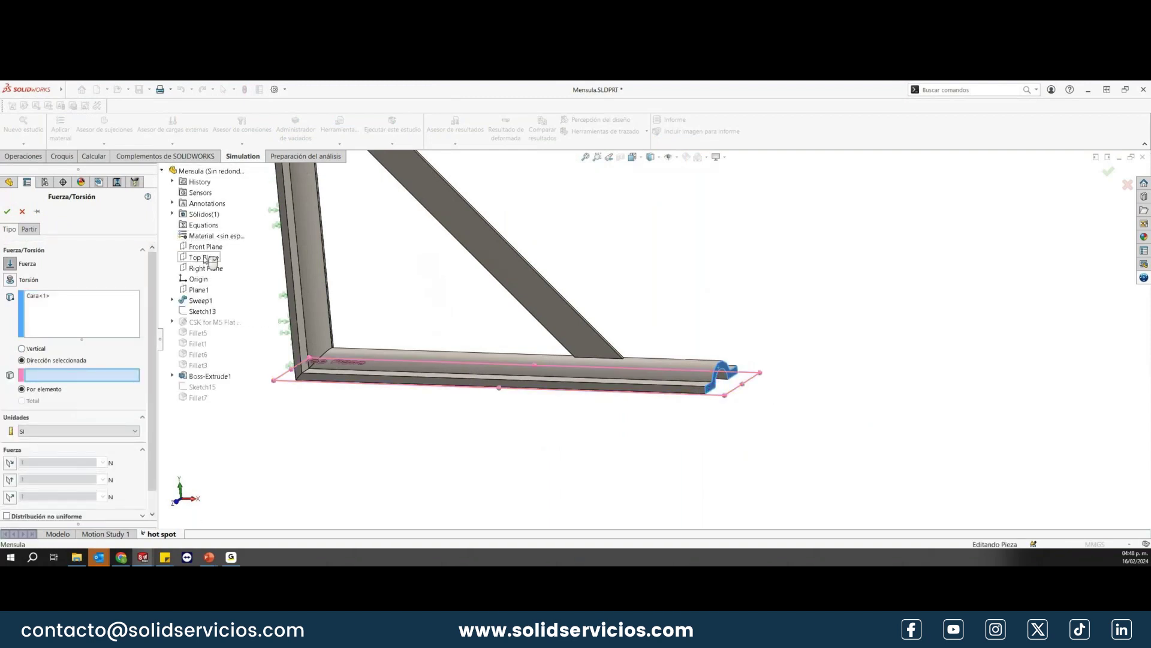
pyautogui.click(204, 257)
pyautogui.click(10, 497)
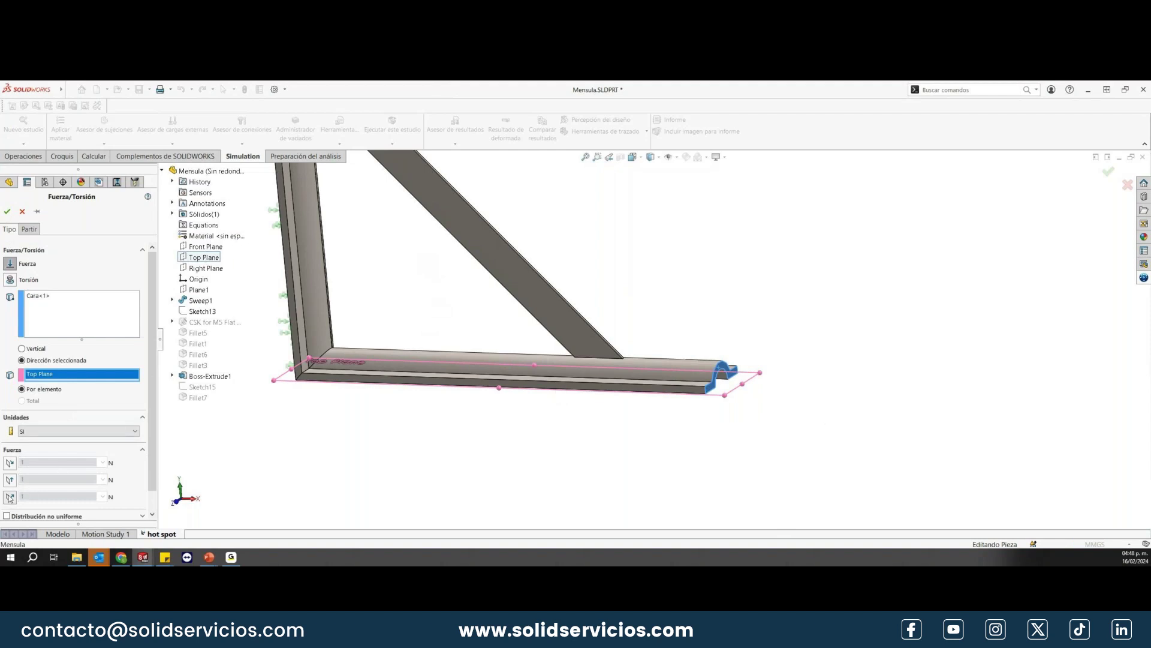
pyautogui.doubleClick(45, 498)
pyautogui.write('40')
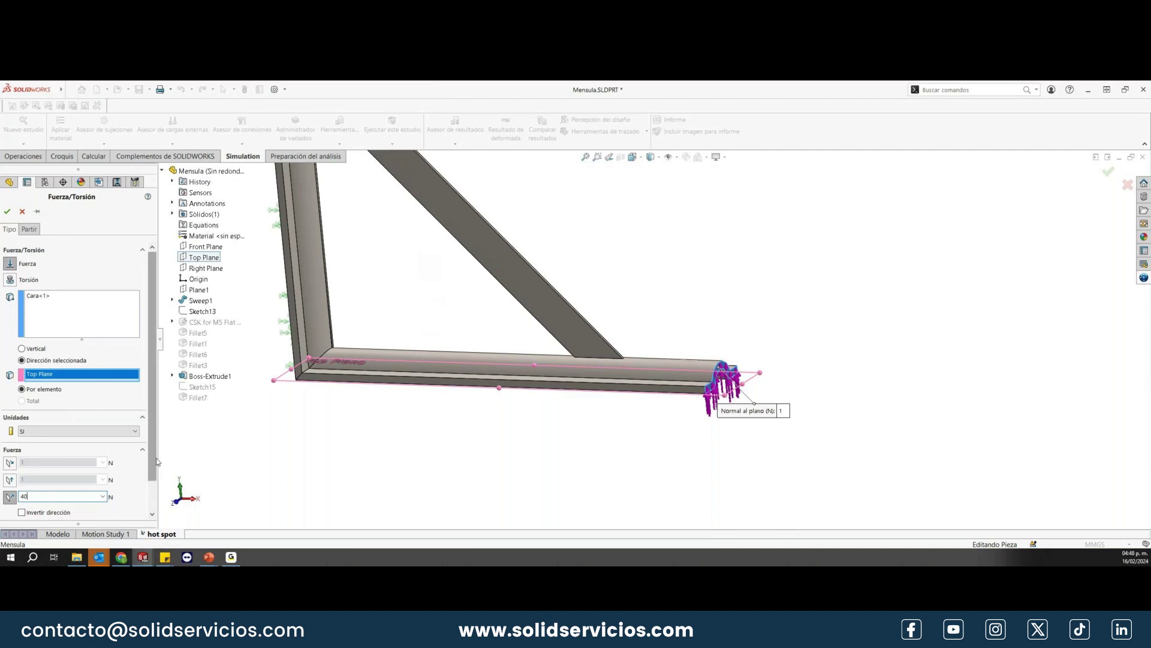
pyautogui.scroll(-2, 151, 474)
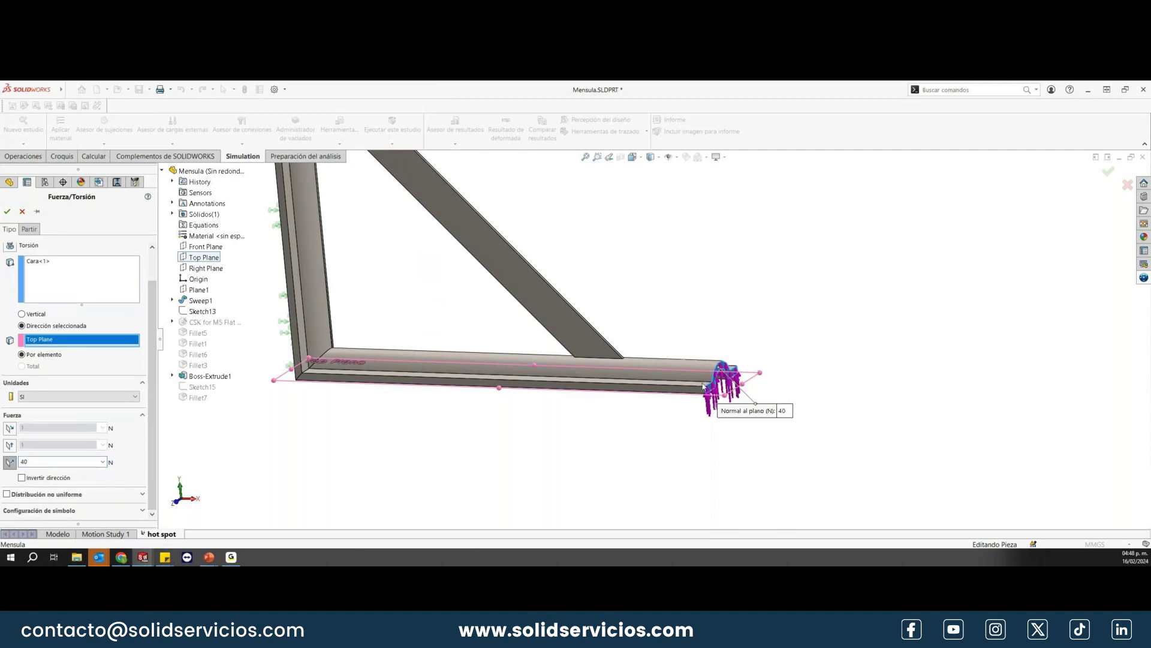
pyautogui.click(22, 477)
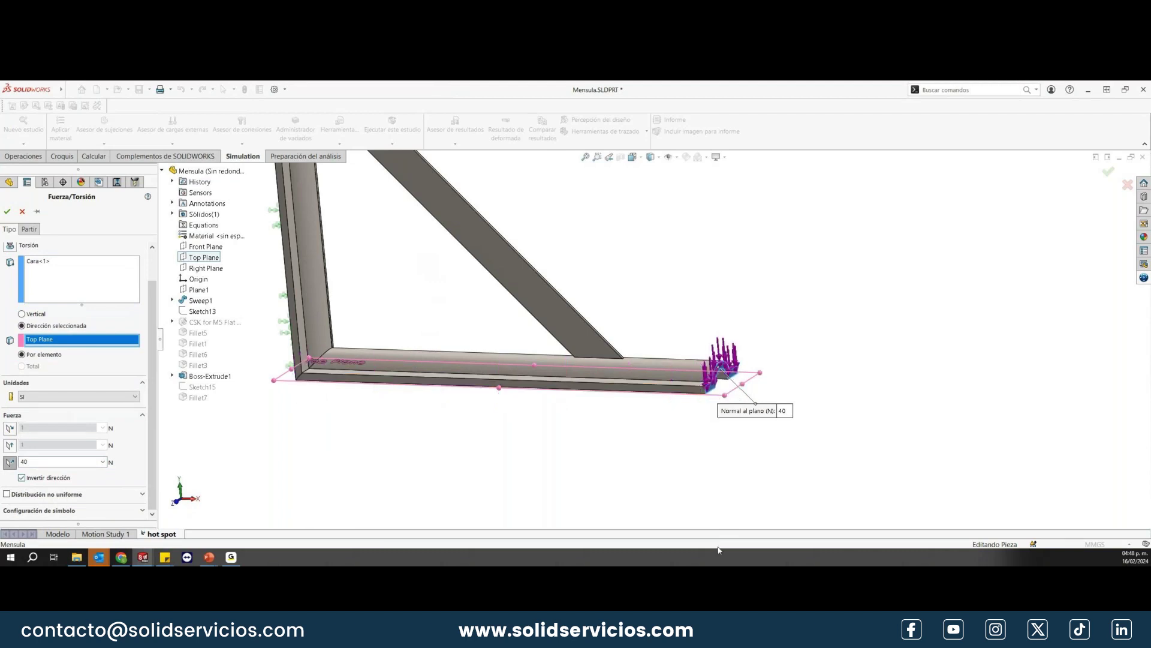
pyautogui.click(8, 211)
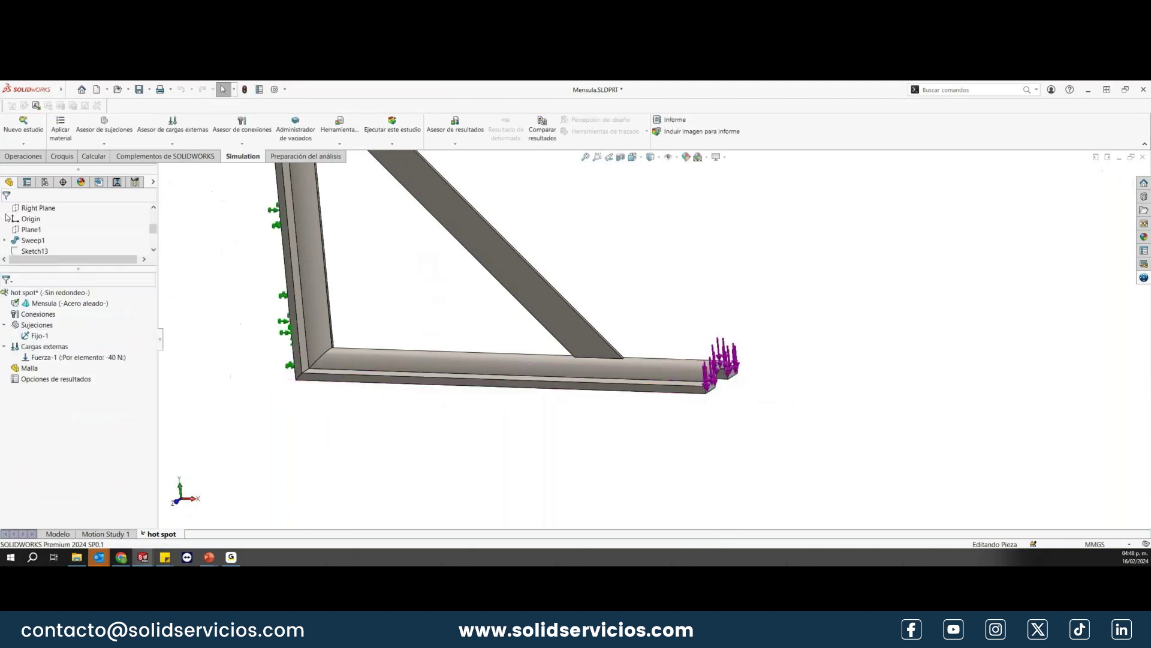
pyautogui.moveTo(518, 319)
pyautogui.mouseDown(button='middle')
pyautogui.moveTo(614, 358)
pyautogui.moveTo(561, 230)
pyautogui.mouseUp(button='middle')
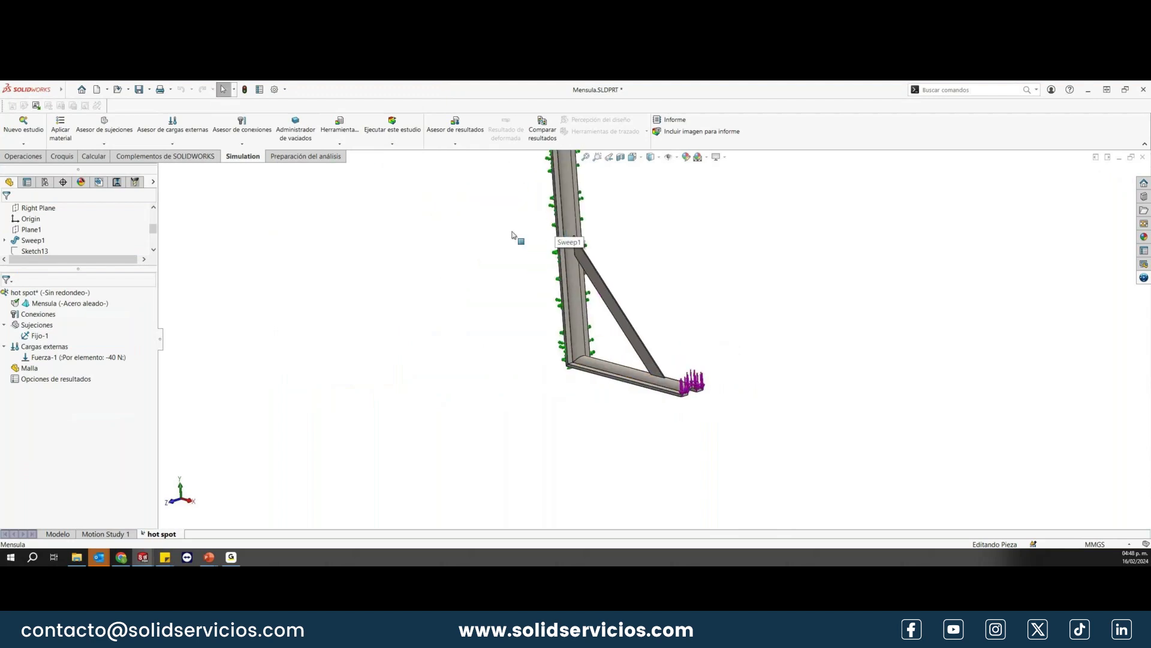
# Step: Mesh the bracket using custom parameters with a curvature-based mesh
pyautogui.rightClick(29, 367)
pyautogui.click(60, 207)
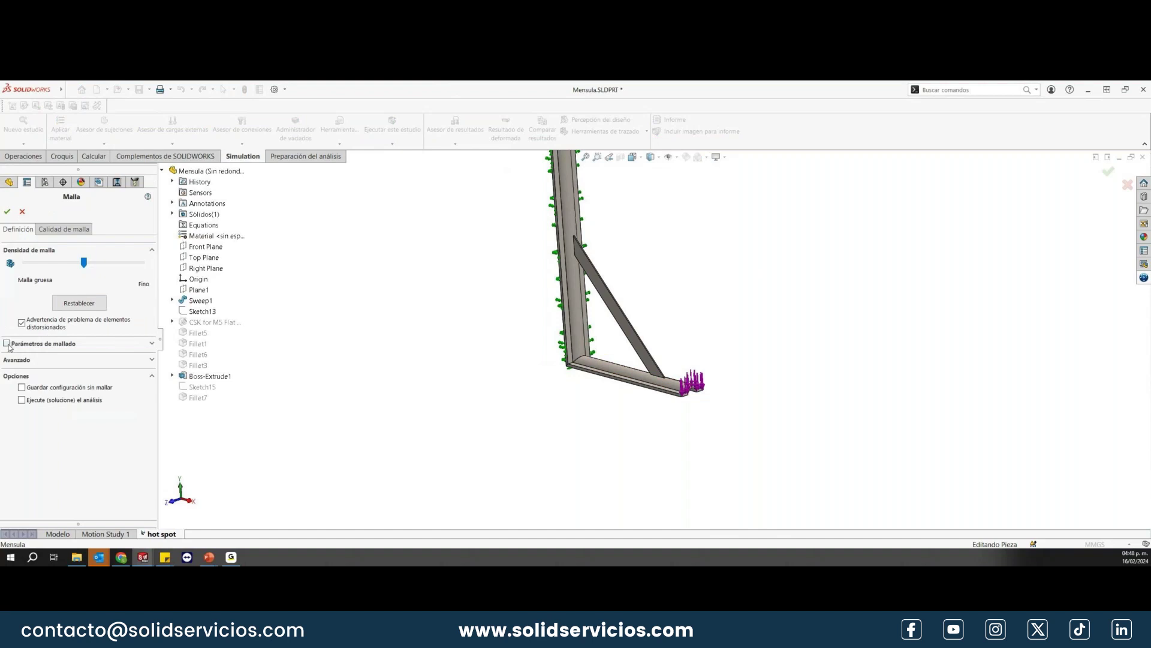
pyautogui.click(7, 343)
pyautogui.click(24, 368)
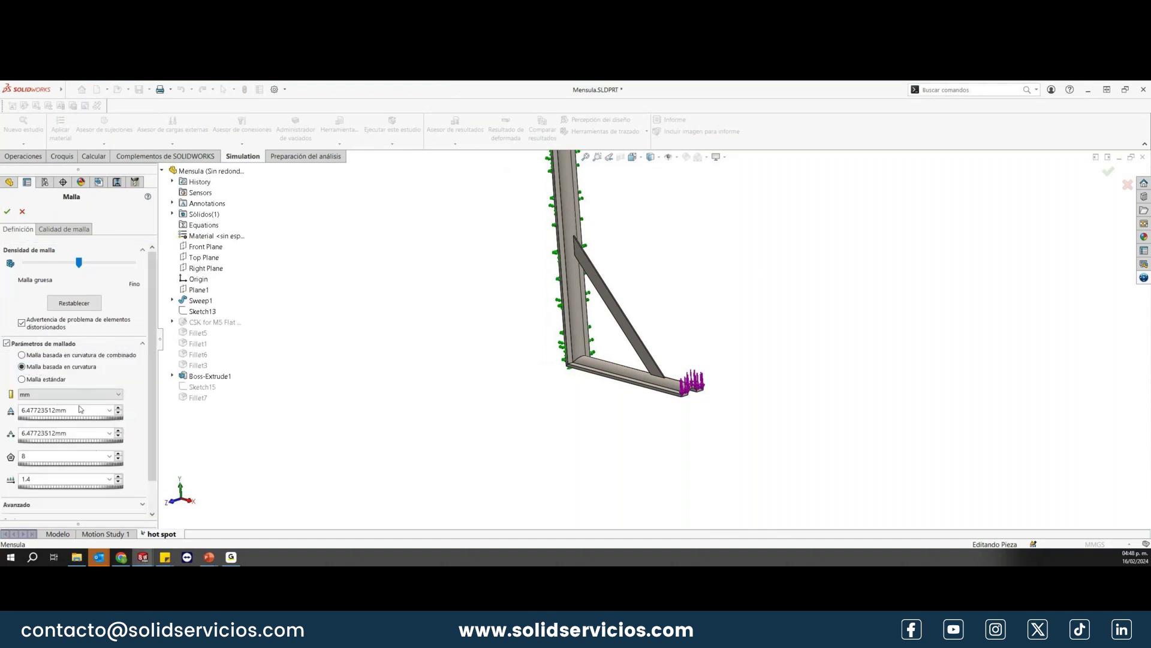
pyautogui.scroll(-2, 156, 395)
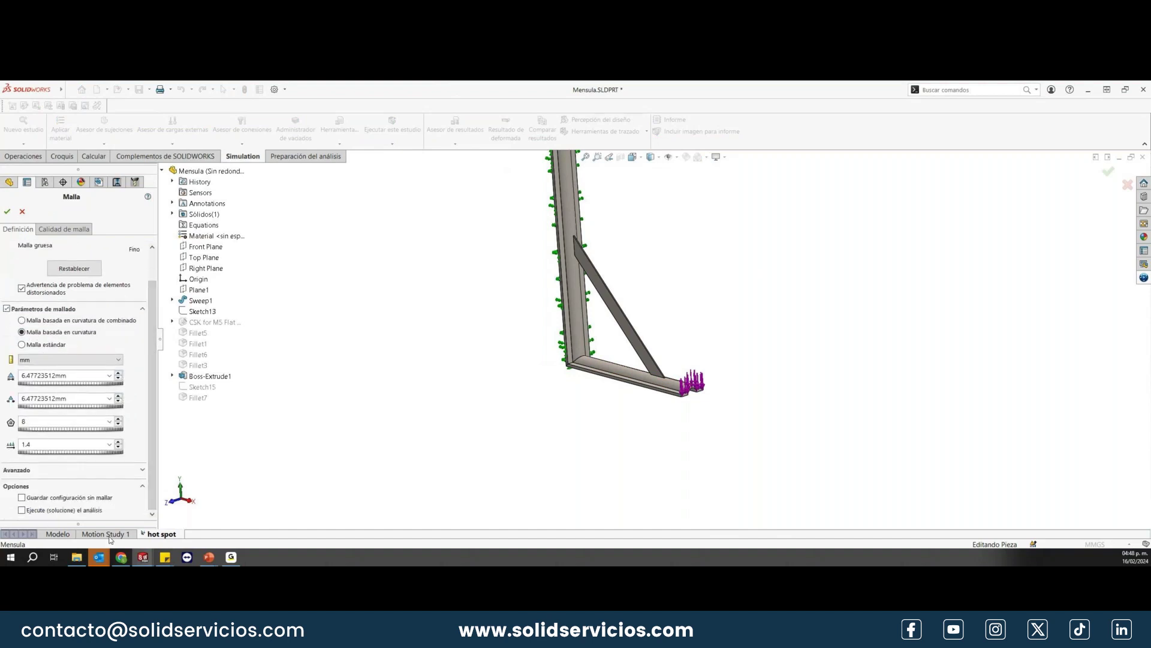
pyautogui.click(8, 211)
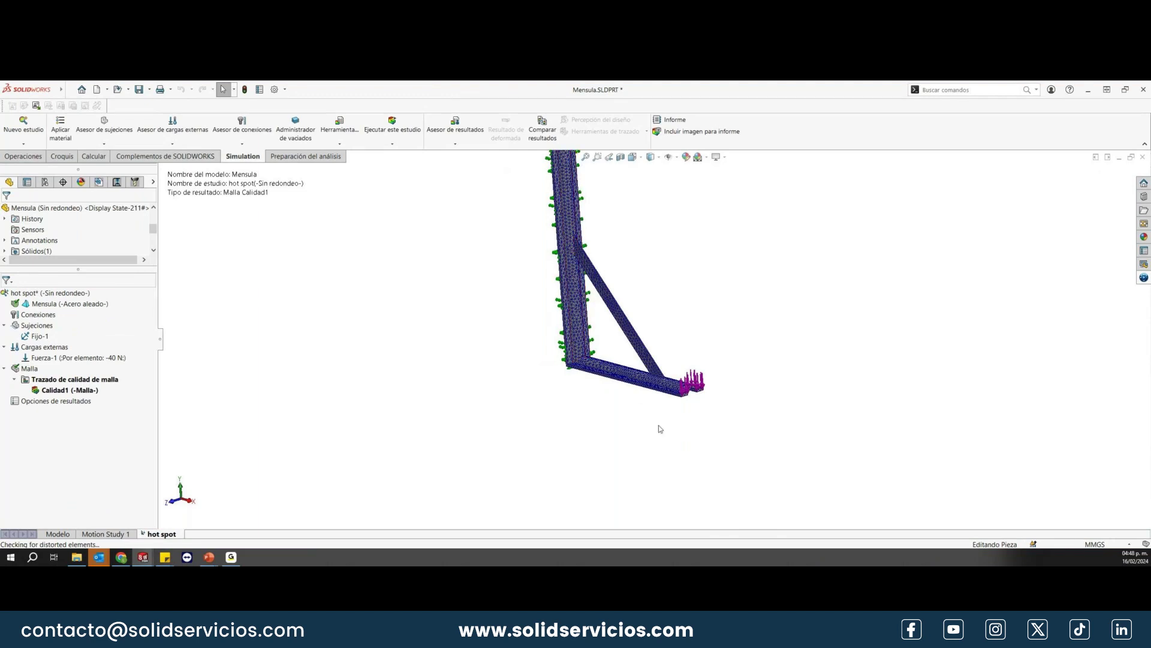
pyautogui.moveTo(658, 427); pyautogui.dragTo(669, 395, button='middle')
pyautogui.scroll(-5, 669, 395)
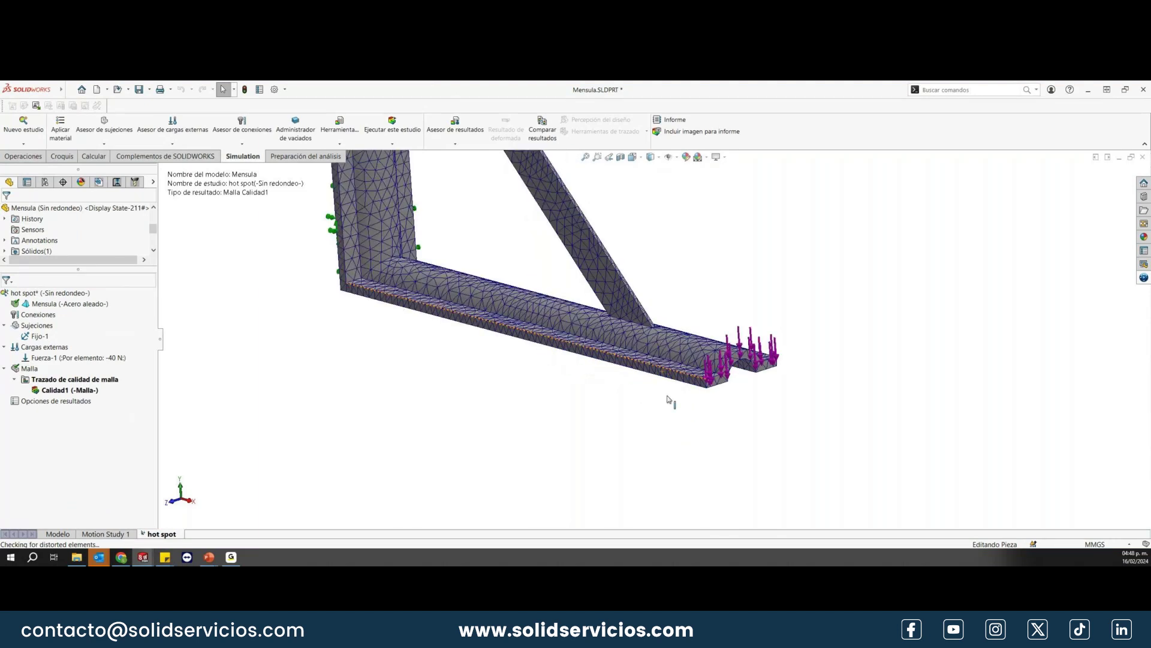
pyautogui.scroll(-3, 668, 398)
pyautogui.scroll(-3, 720, 384)
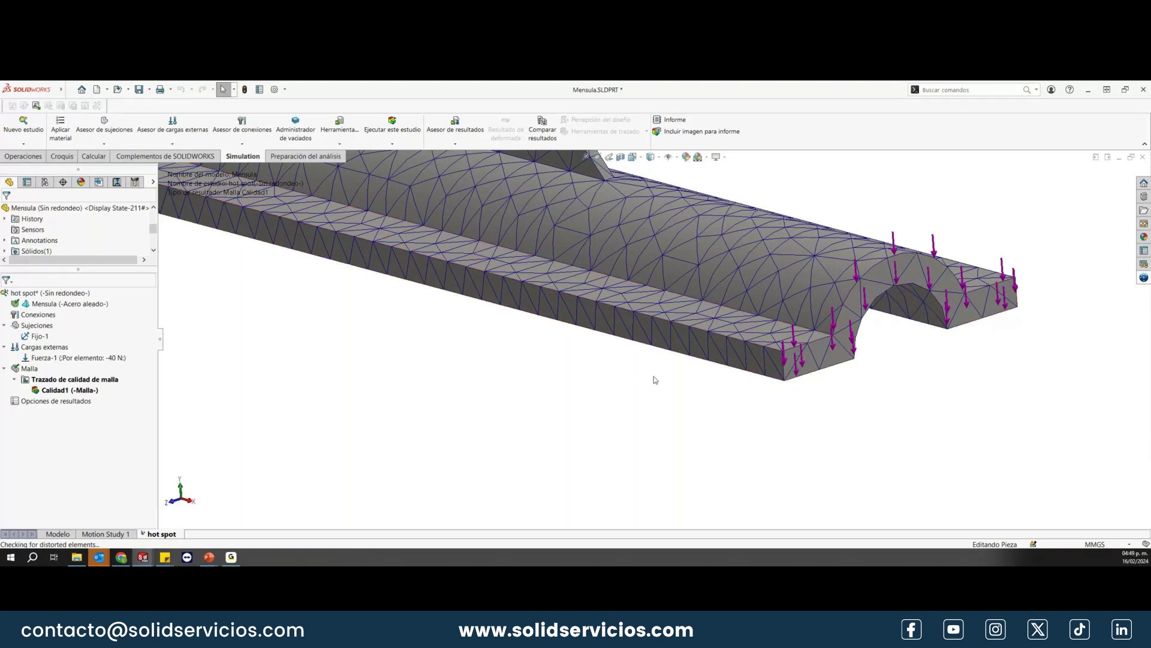
pyautogui.scroll(3, 700, 329)
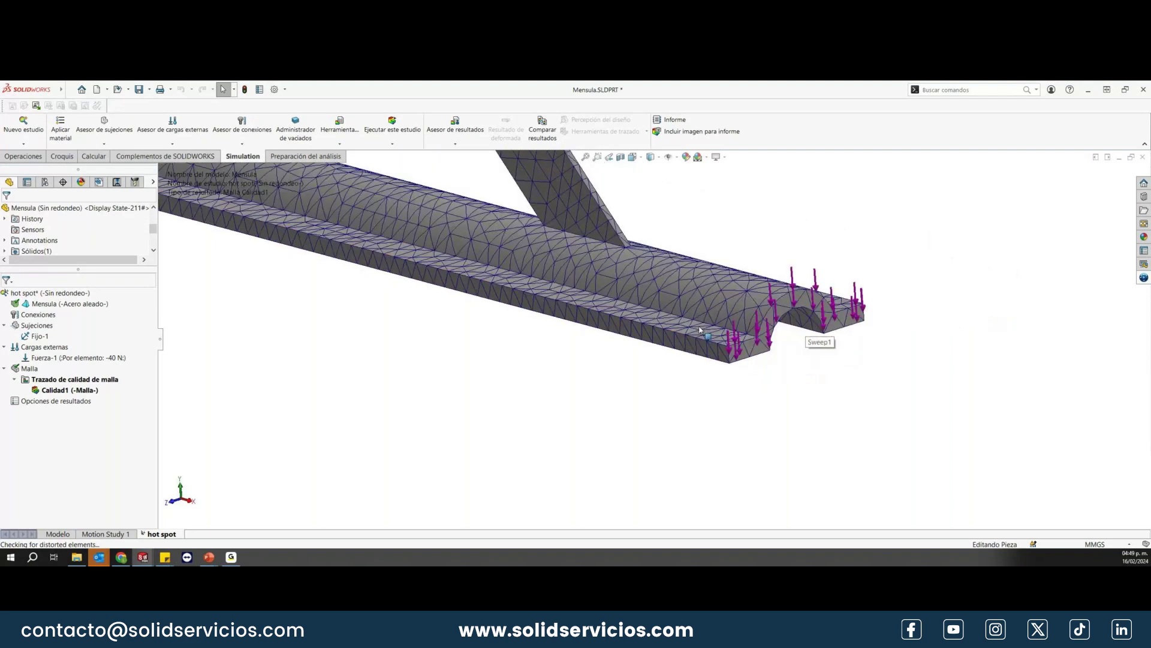
pyautogui.scroll(3, 672, 336)
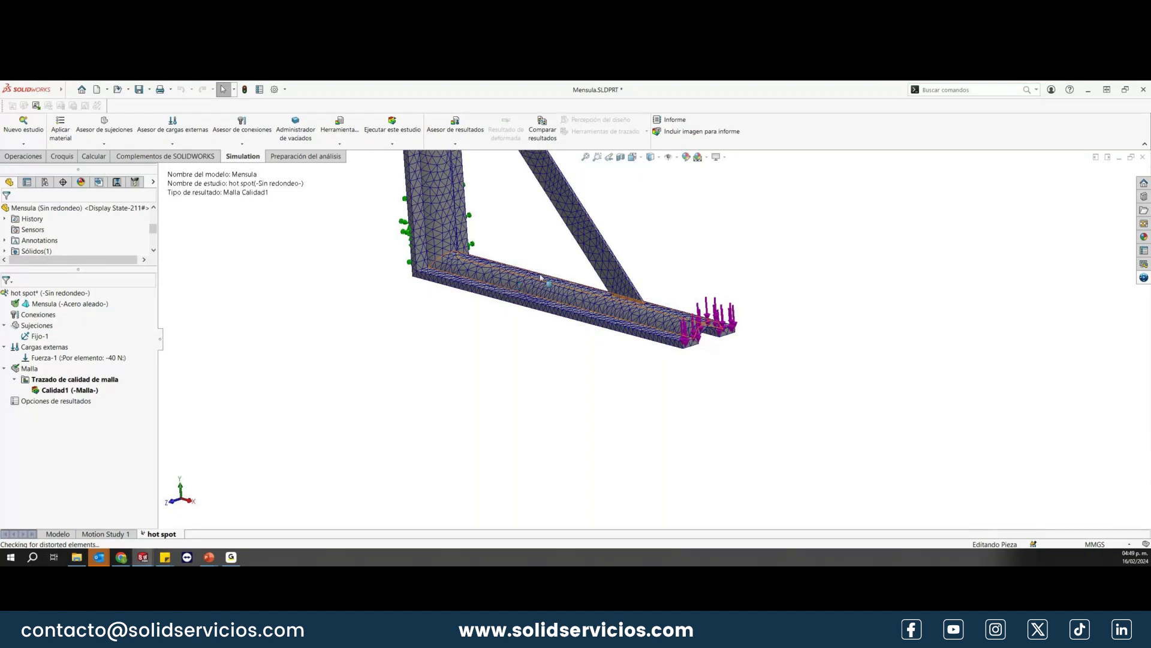
# Step: Run the hot spot study and open the stress hot spot diagnostic from Resultados
pyautogui.rightClick(62, 294)
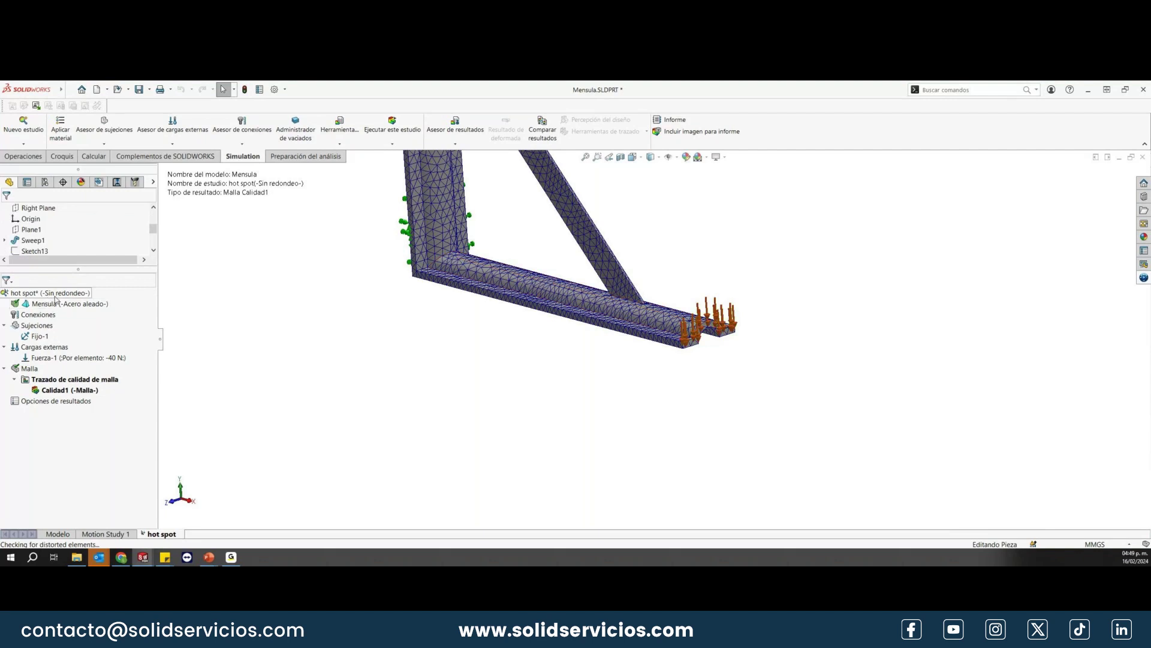
pyautogui.click(96, 303)
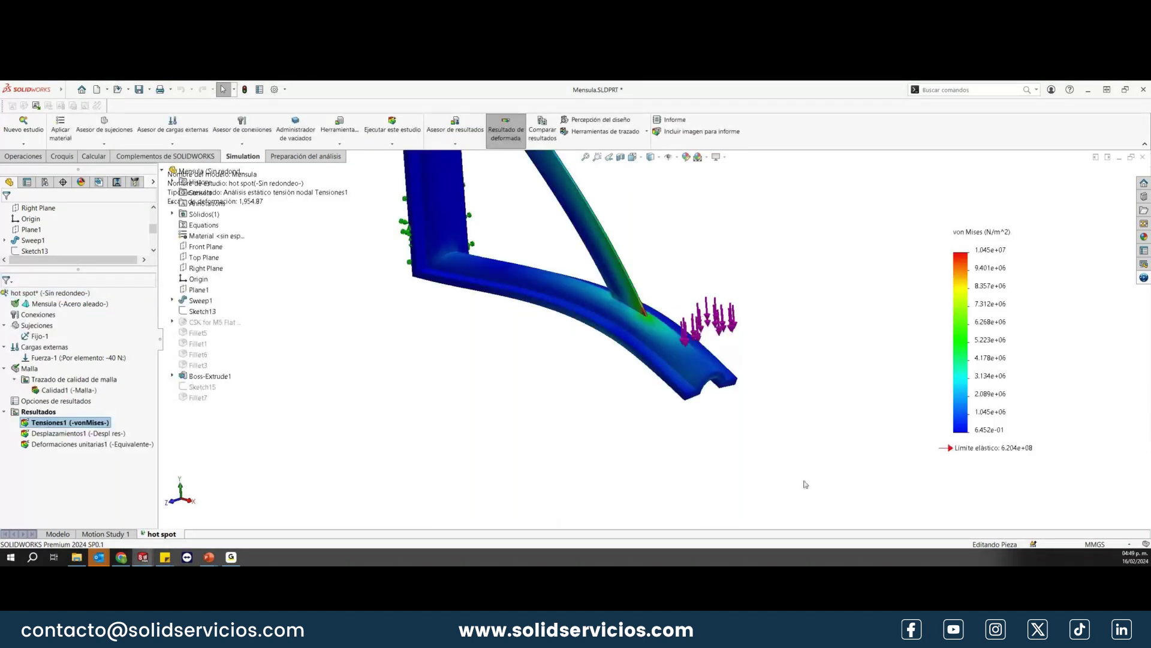
pyautogui.rightClick(42, 412)
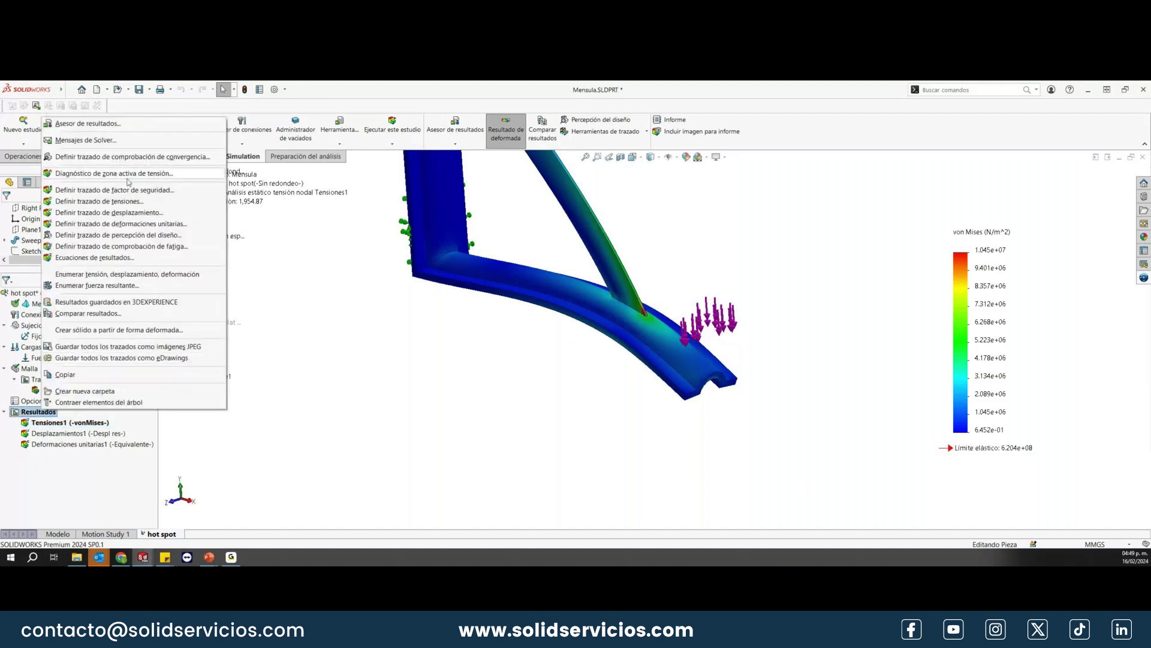
pyautogui.click(108, 175)
# Step: Run the hot spot diagnostic, review its three edges, and set refinement level 3
pyautogui.click(79, 485)
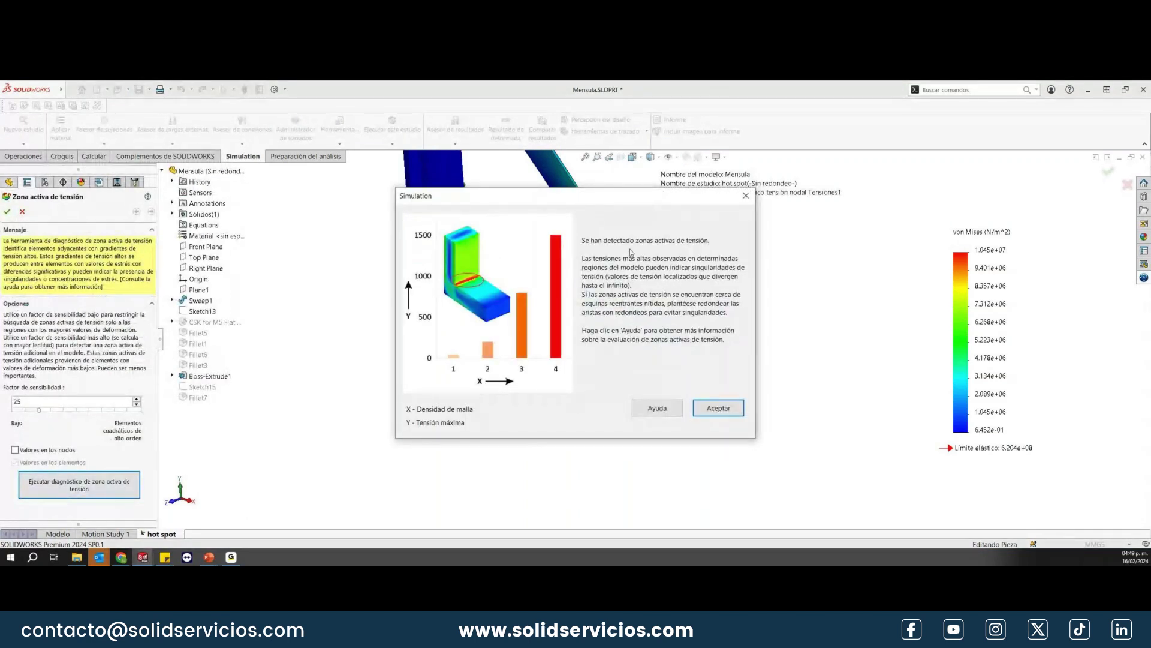
pyautogui.click(718, 408)
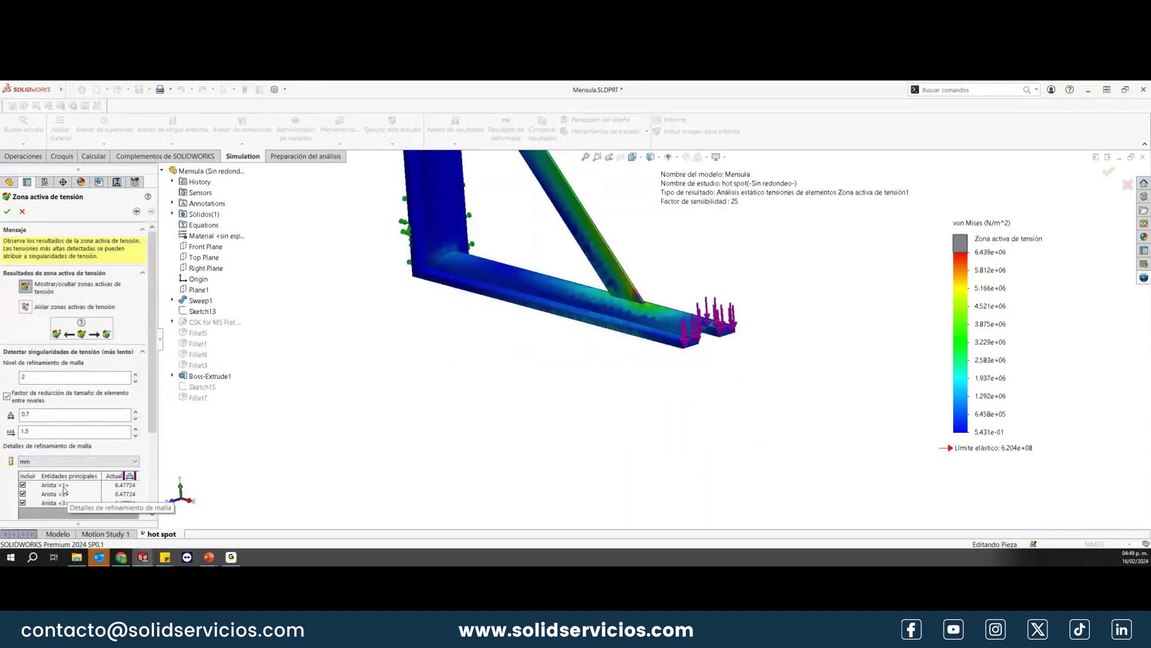
pyautogui.click(65, 486)
pyautogui.click(63, 494)
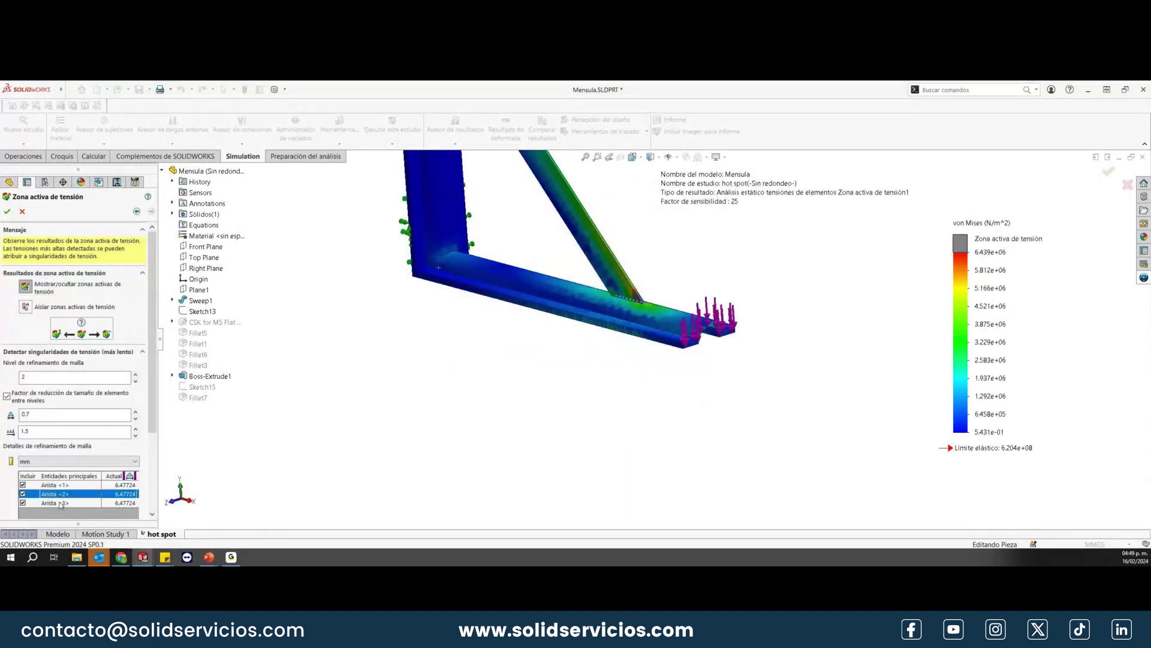
pyautogui.click(60, 503)
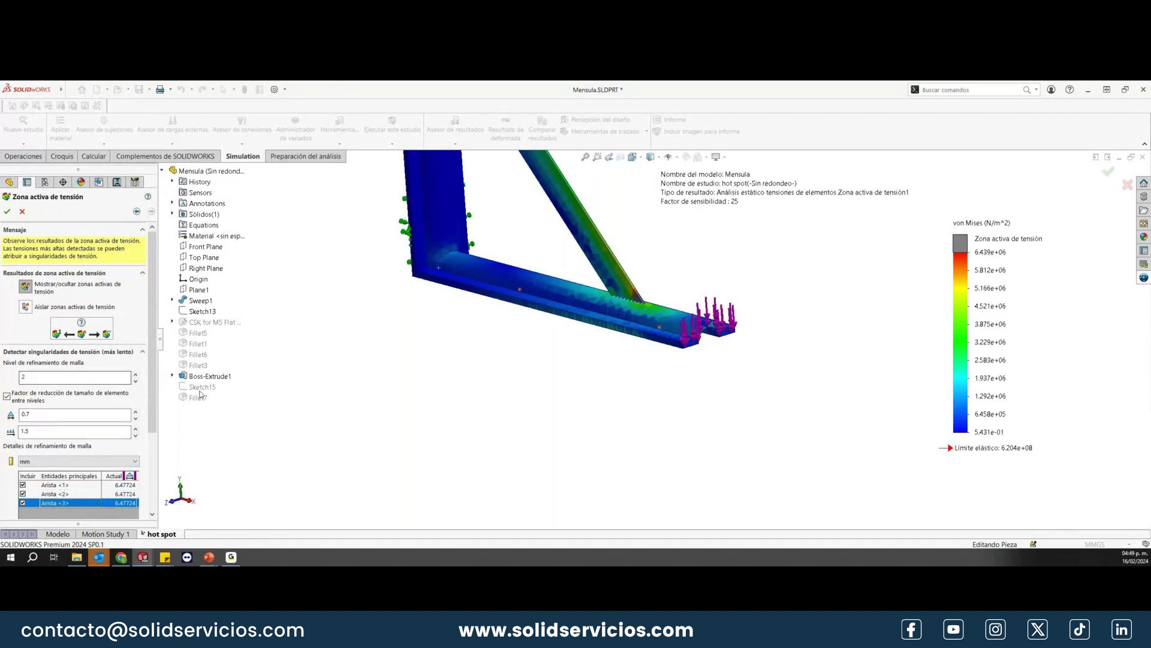
pyautogui.click(135, 373)
pyautogui.scroll(-3, 151, 279)
# Step: Run singularity detection and view the von Mises convergence graph for edges 1–3
pyautogui.click(77, 506)
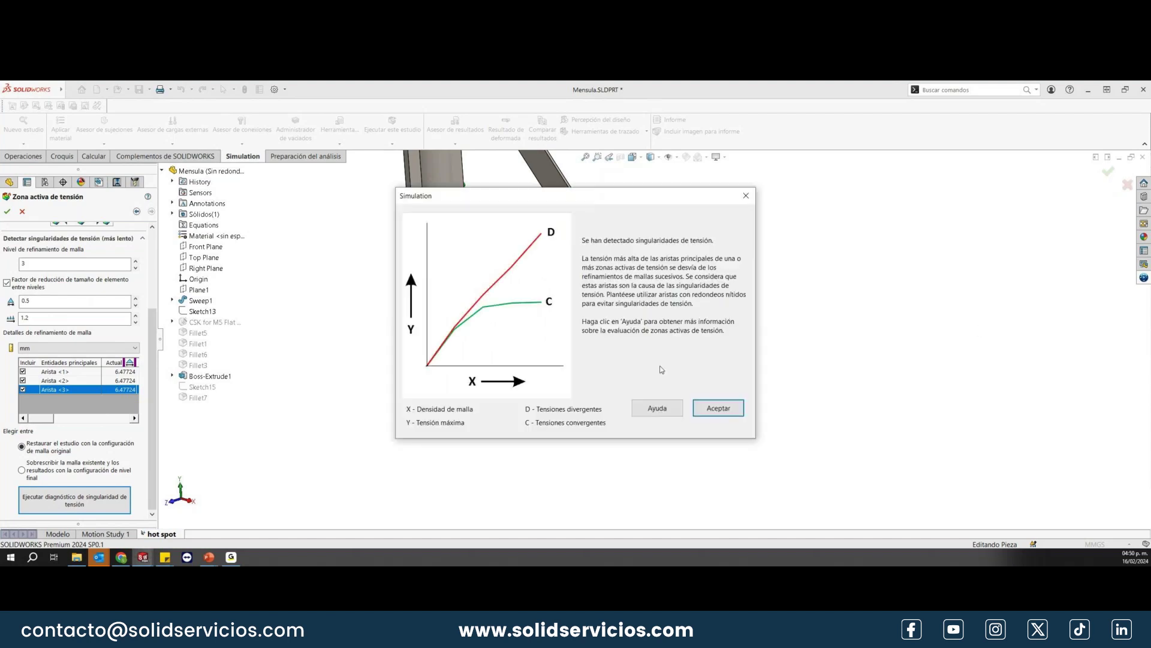
pyautogui.click(713, 411)
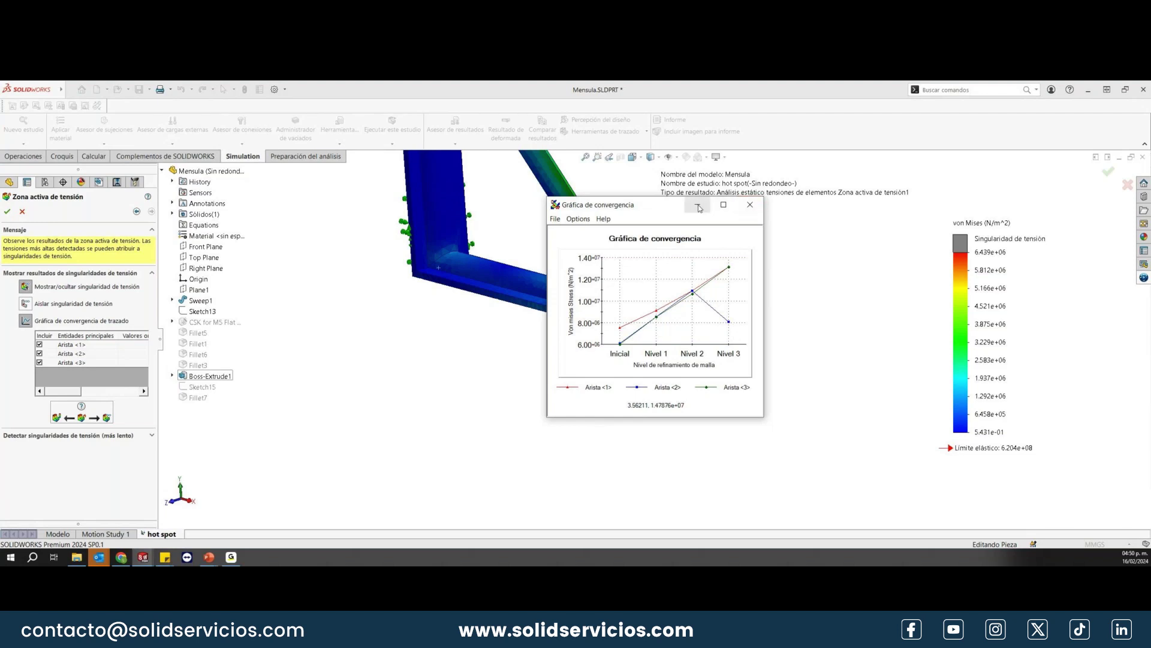
# Step: Close the convergence graph, isolate the stress singularity, and inspect the 66-element hot spot
pyautogui.click(750, 204)
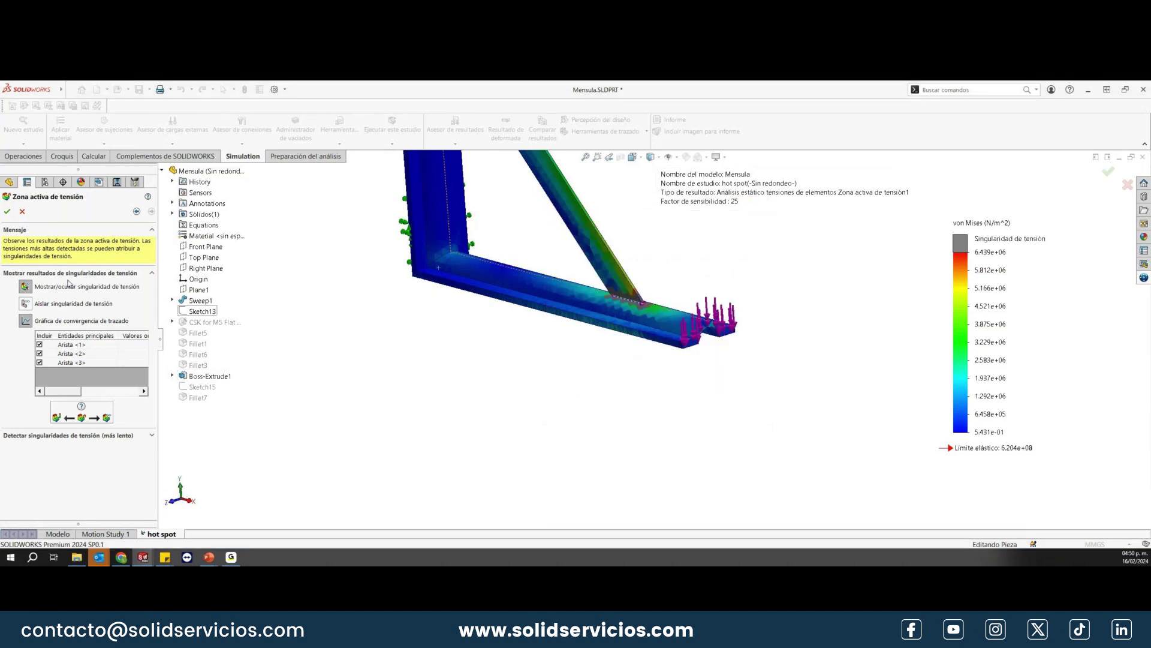
pyautogui.click(26, 303)
pyautogui.scroll(-5, 624, 315)
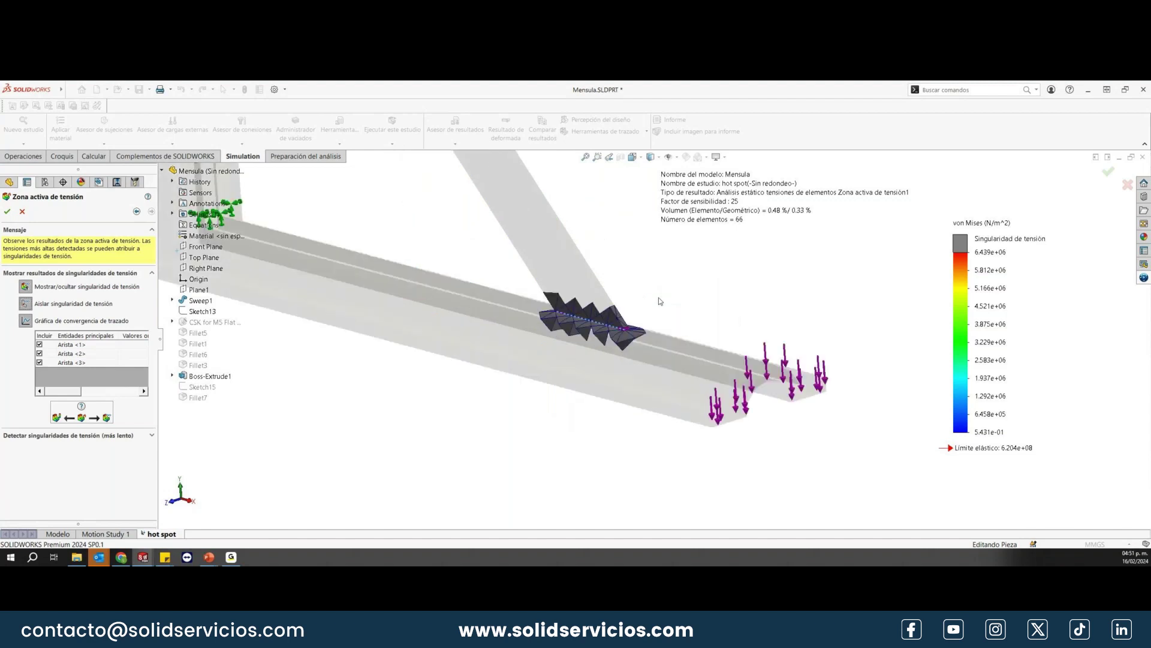
pyautogui.moveTo(651, 319)
pyautogui.mouseDown(button='middle')
pyautogui.moveTo(594, 342)
pyautogui.moveTo(579, 322)
pyautogui.moveTo(608, 307)
pyautogui.moveTo(576, 317)
pyautogui.moveTo(601, 271)
pyautogui.moveTo(662, 323)
pyautogui.mouseUp(button='middle')
pyautogui.scroll(-5, 581, 345)
pyautogui.scroll(3, 572, 317)
pyautogui.scroll(2, 569, 315)
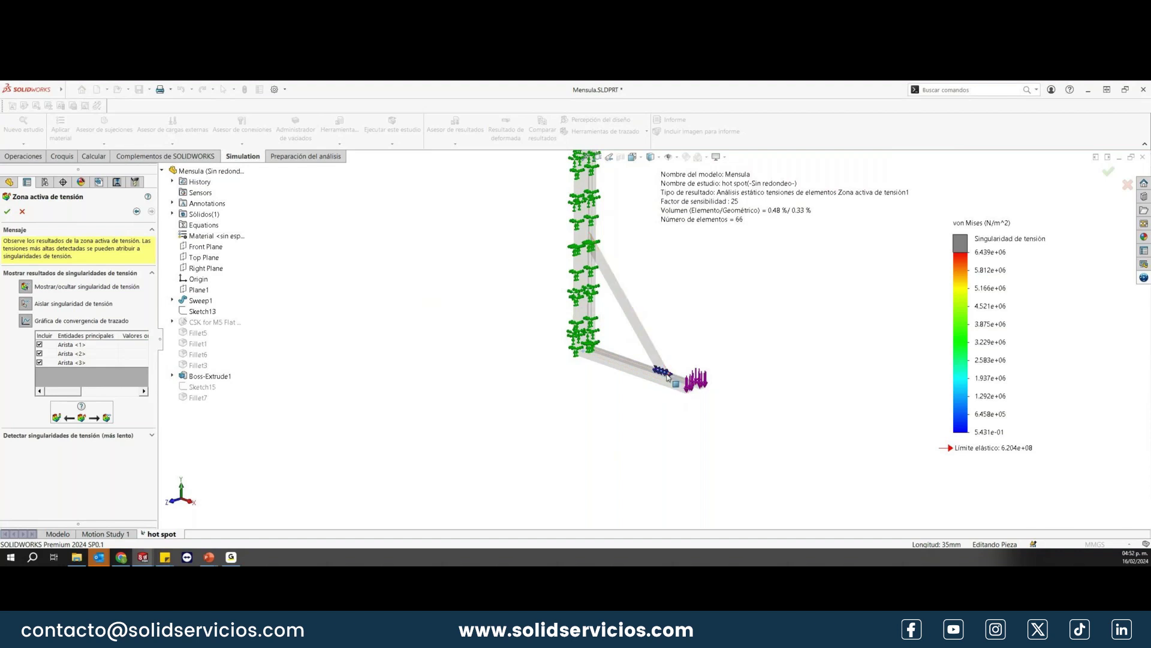
# Step: Copy the hot spot study into H-Adaptativo on the Redondeo configuration and activate that configuration
pyautogui.click(7, 211)
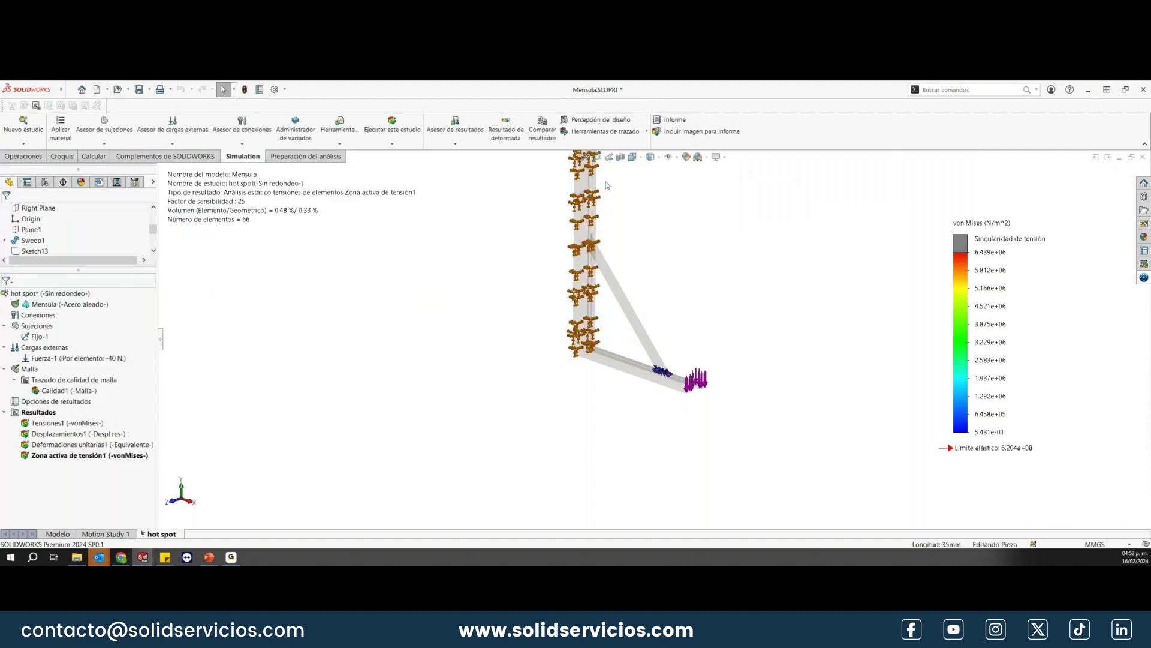
pyautogui.click(72, 294)
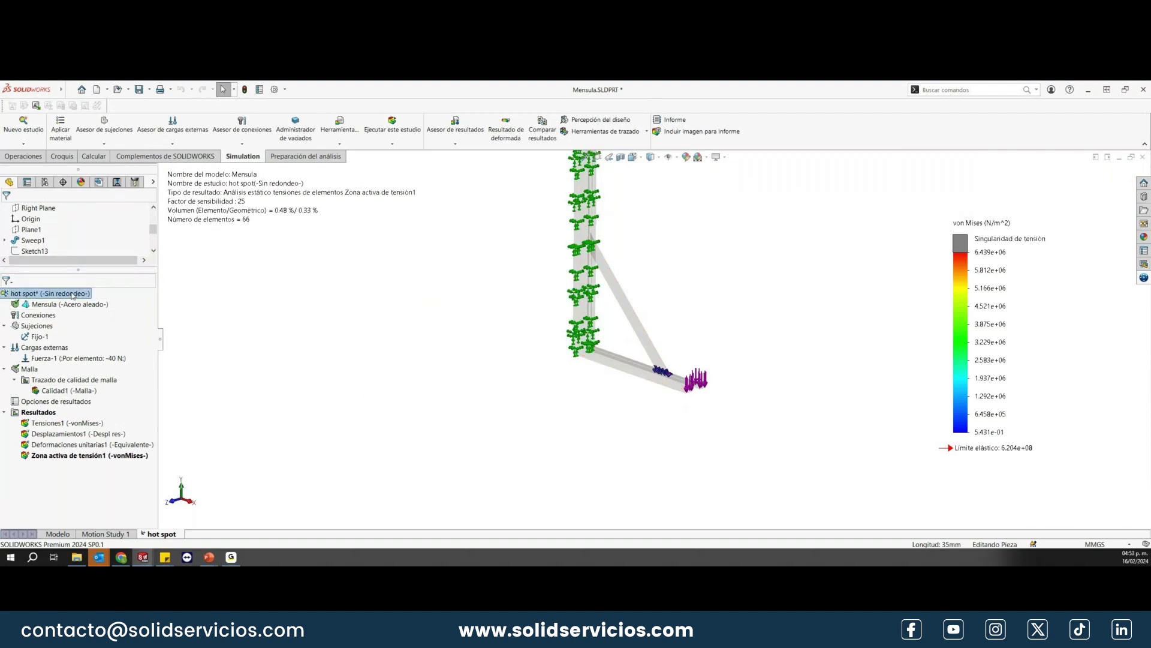
pyautogui.rightClick(72, 295)
pyautogui.press('Escape')
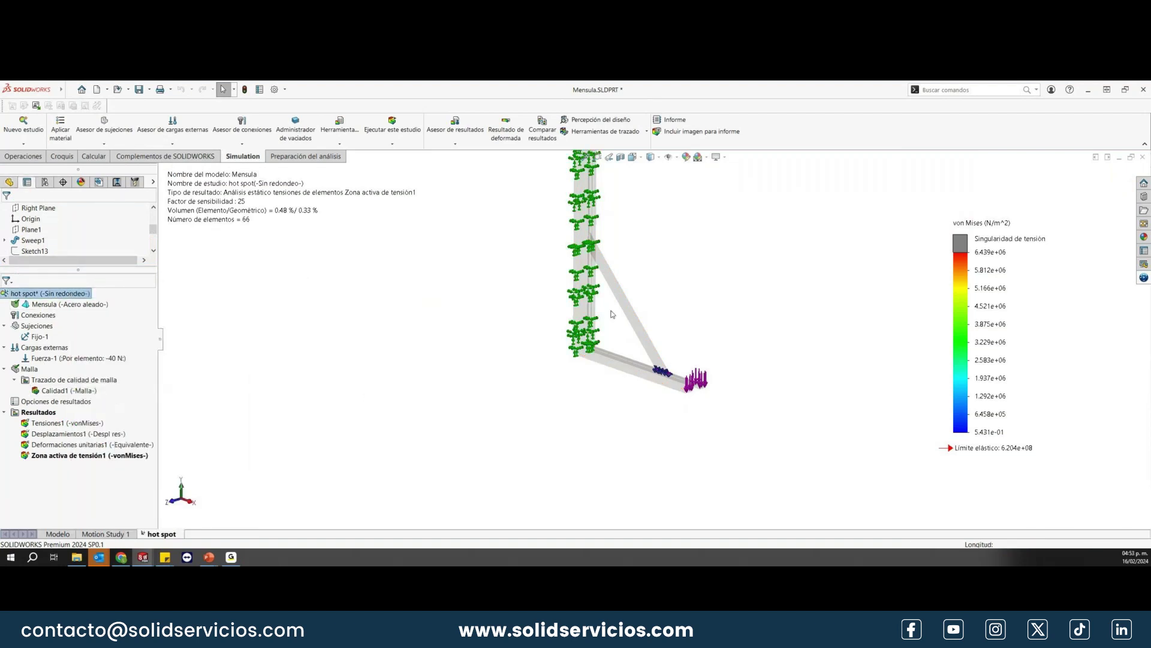
pyautogui.click(76, 358)
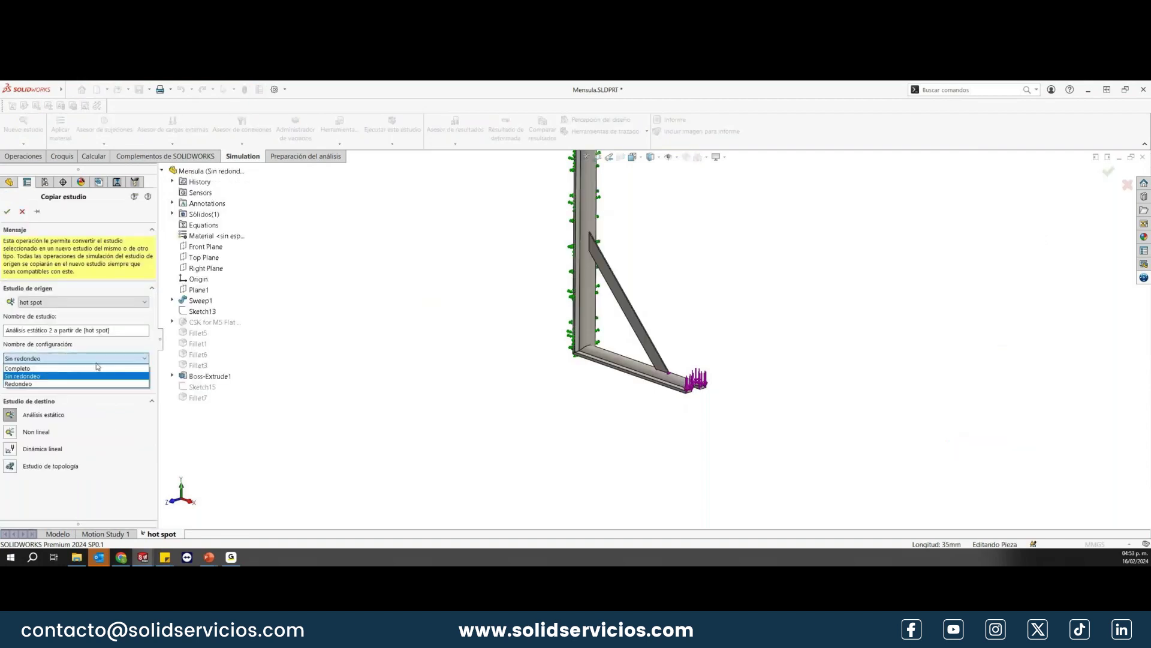
pyautogui.click(40, 387)
pyautogui.tripleClick(102, 330)
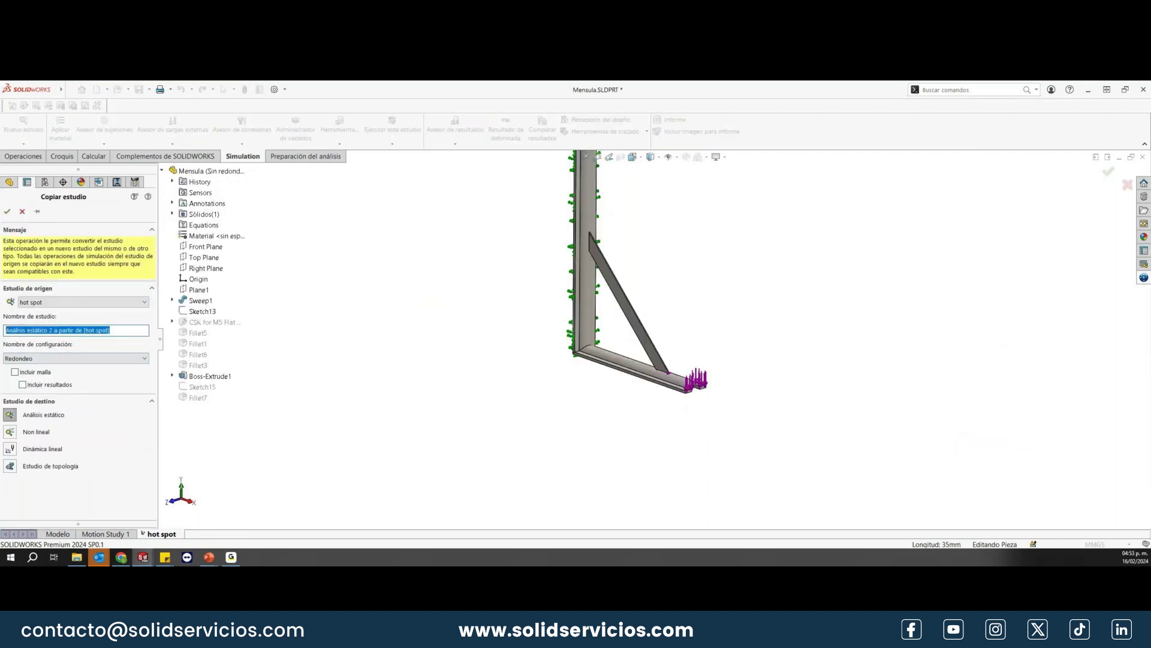
pyautogui.write('H-Adapt')
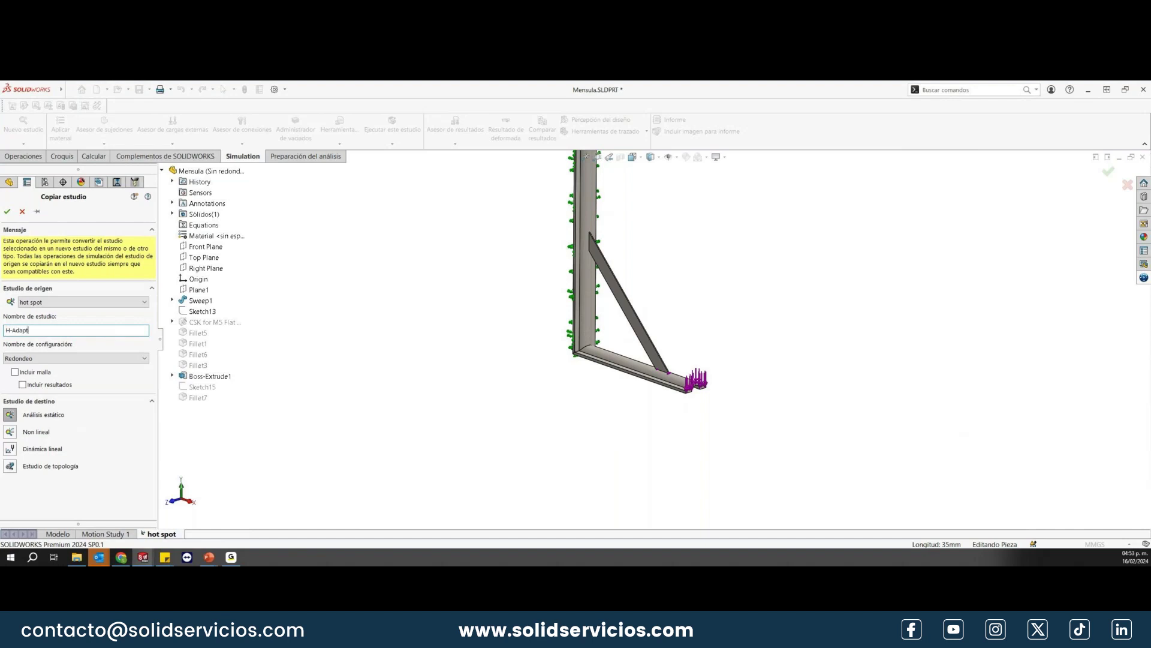
pyautogui.write('ativo')
pyautogui.click(7, 211)
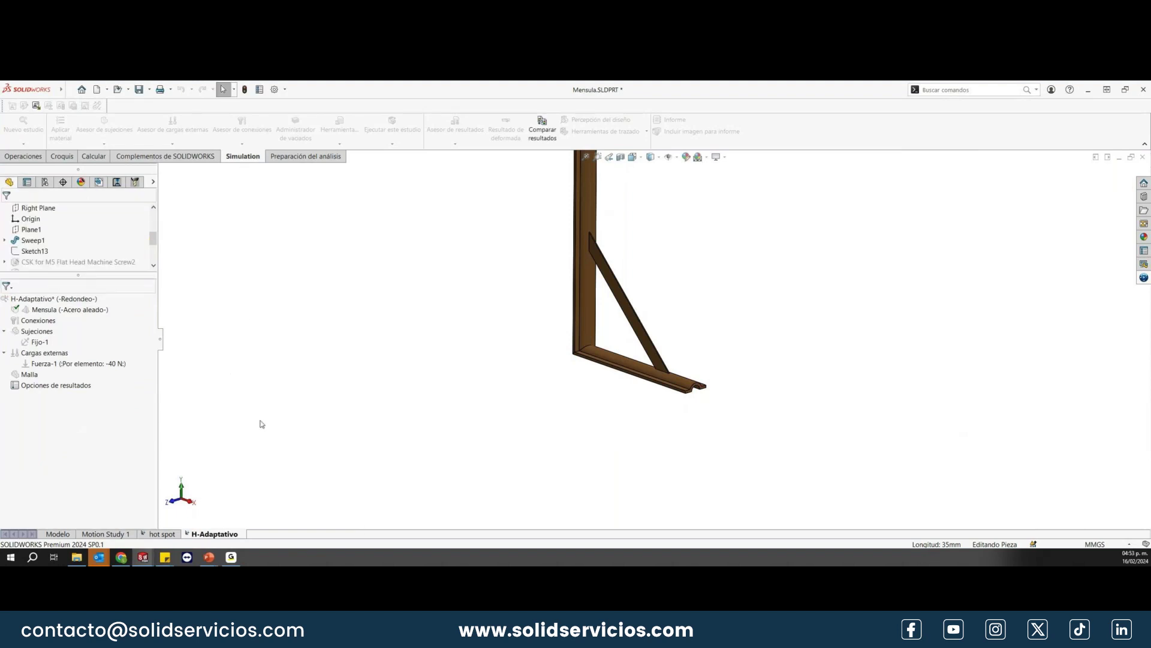
pyautogui.rightClick(94, 301)
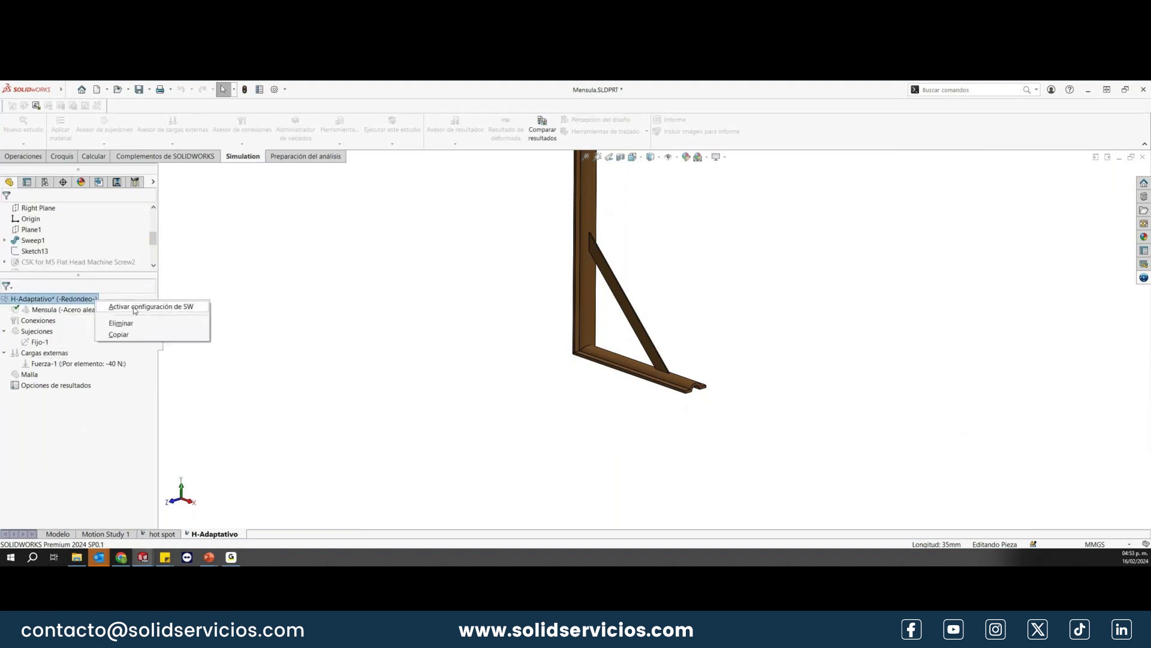
pyautogui.click(133, 308)
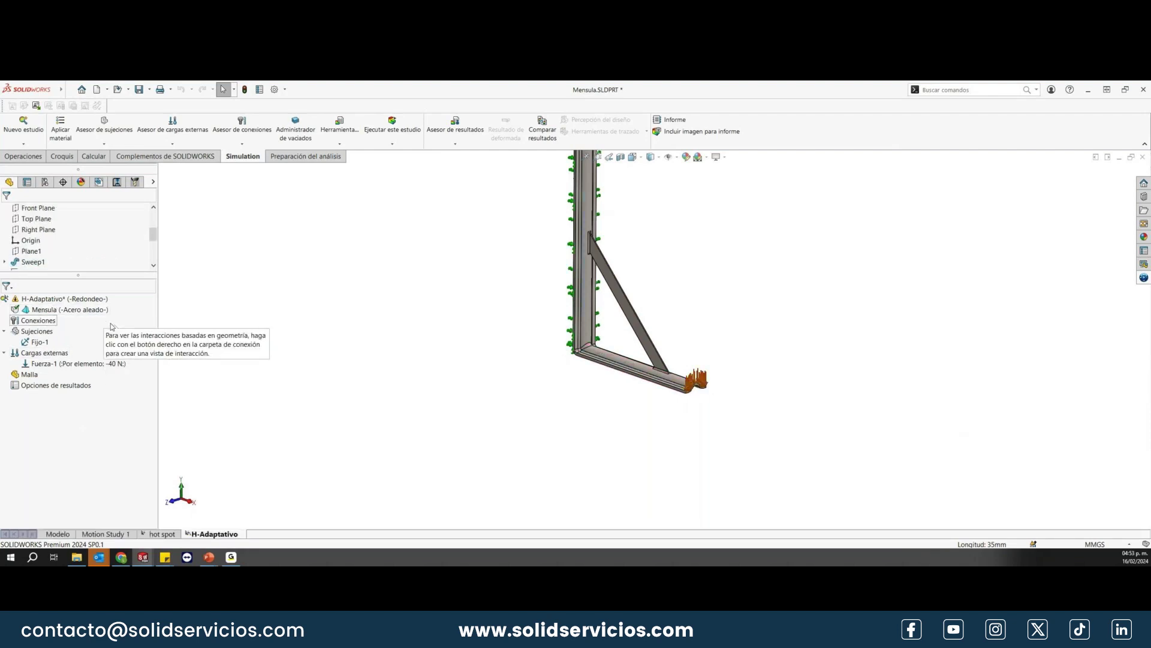
# Step: Mesh the H-Adaptativo bracket with default curvature-based mesh parameters, producing the Calidad1 plot
pyautogui.rightClick(35, 376)
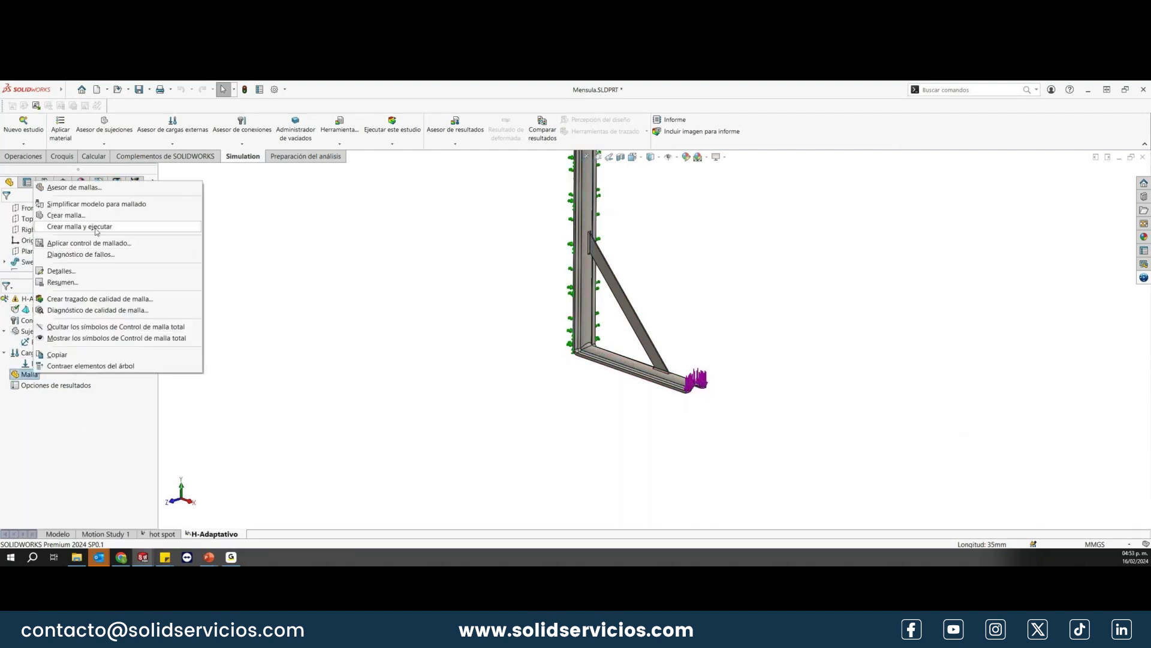
pyautogui.click(372, 353)
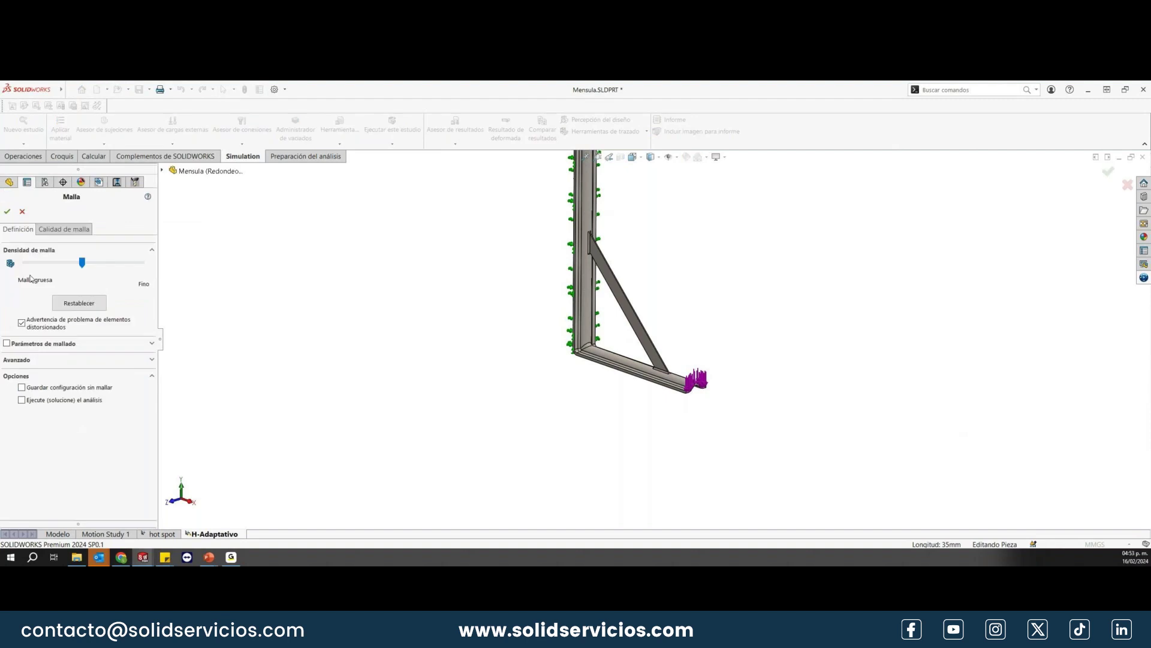
pyautogui.click(37, 344)
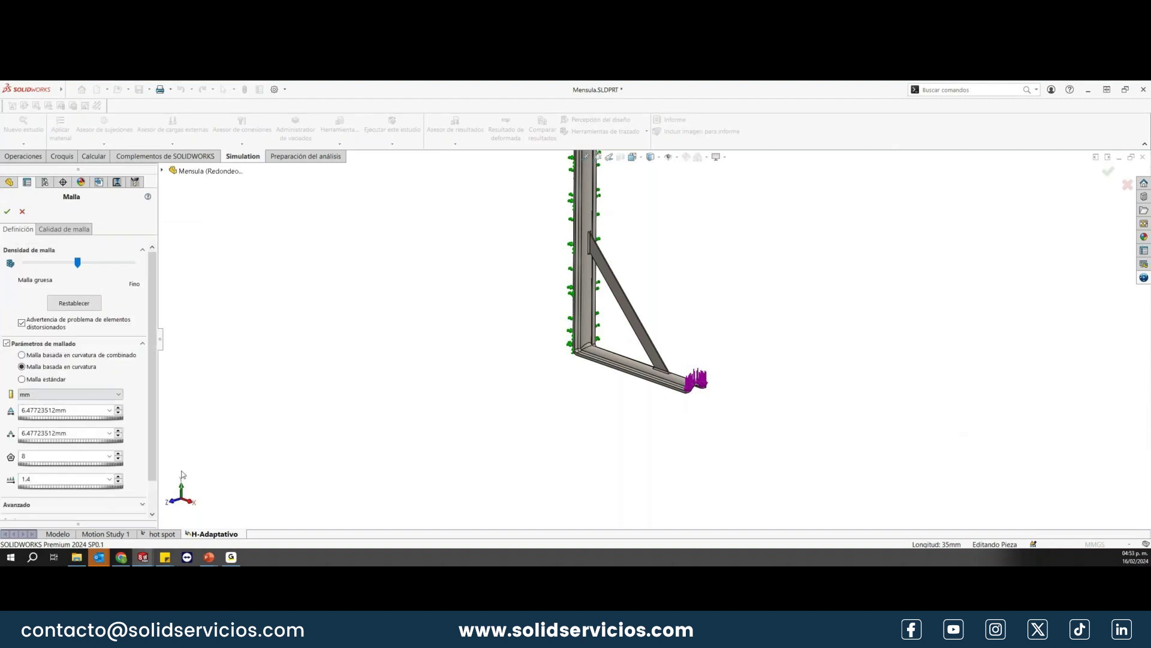
pyautogui.moveTo(151, 434); pyautogui.dragTo(153, 466)
pyautogui.scroll(2, 153, 466)
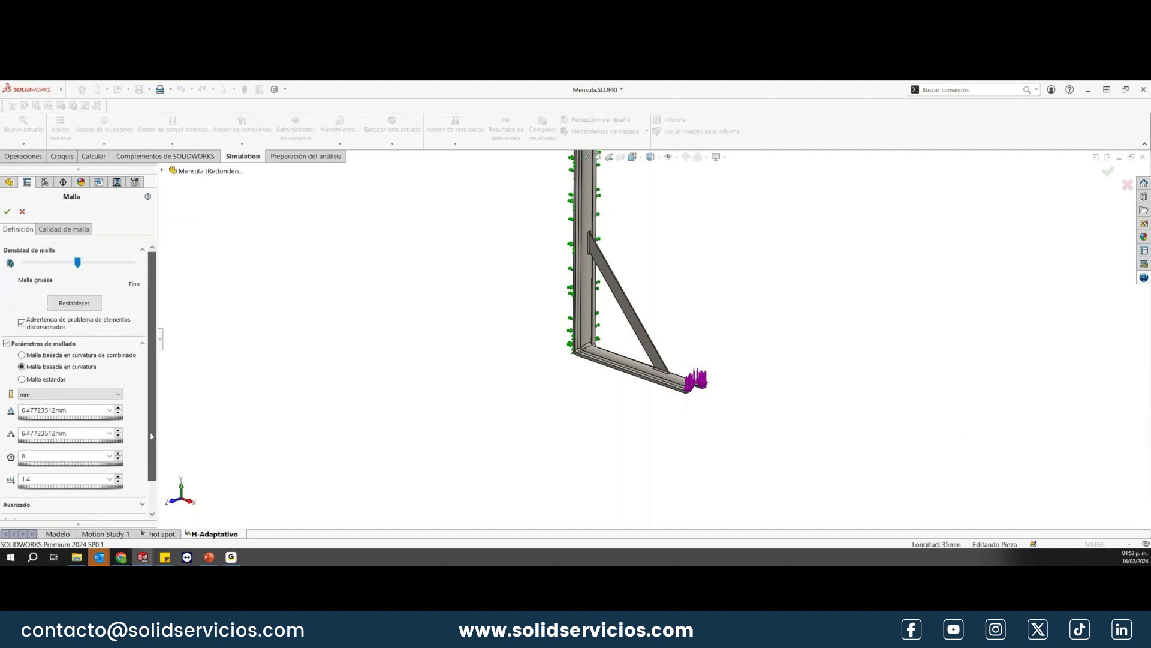
pyautogui.click(7, 212)
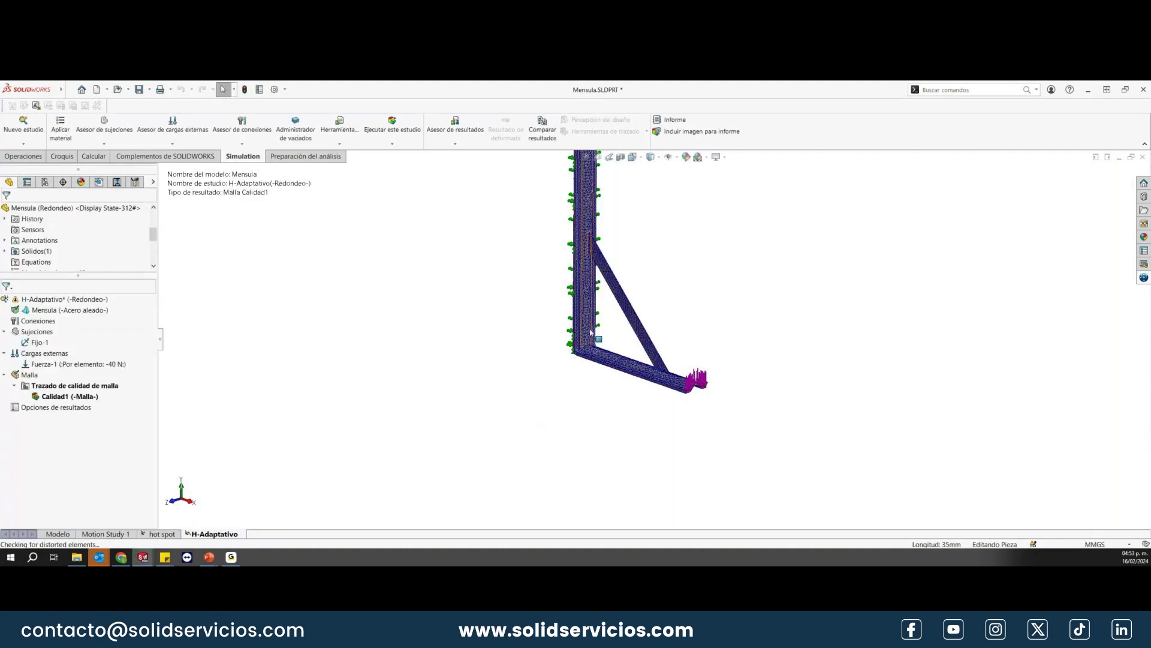
pyautogui.scroll(-1, 666, 306)
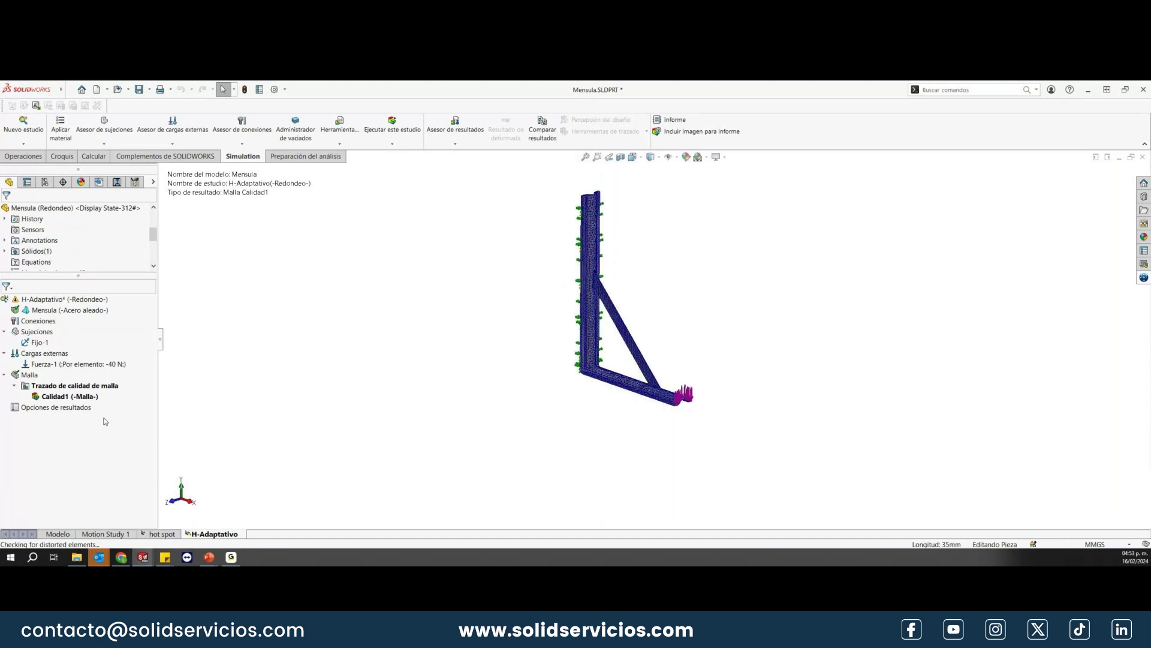
# Step: Set H-Adaptativo's adaptive solution to h-method with 98% accuracy and at most 3 loops
pyautogui.rightClick(63, 298)
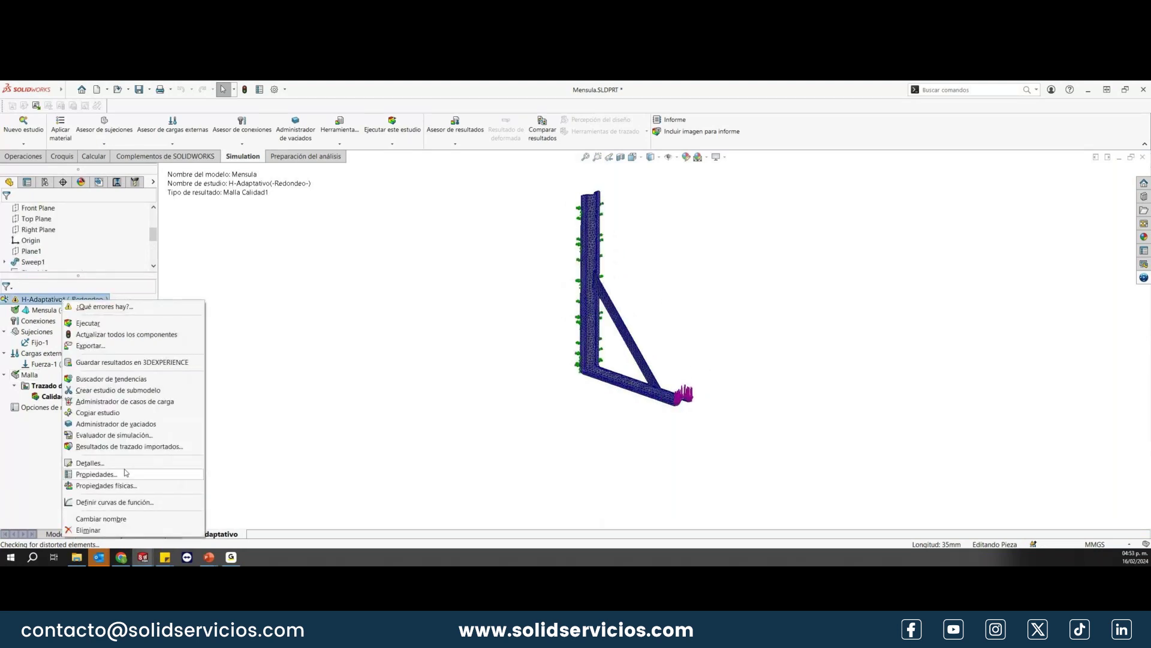
pyautogui.click(96, 474)
pyautogui.click(288, 143)
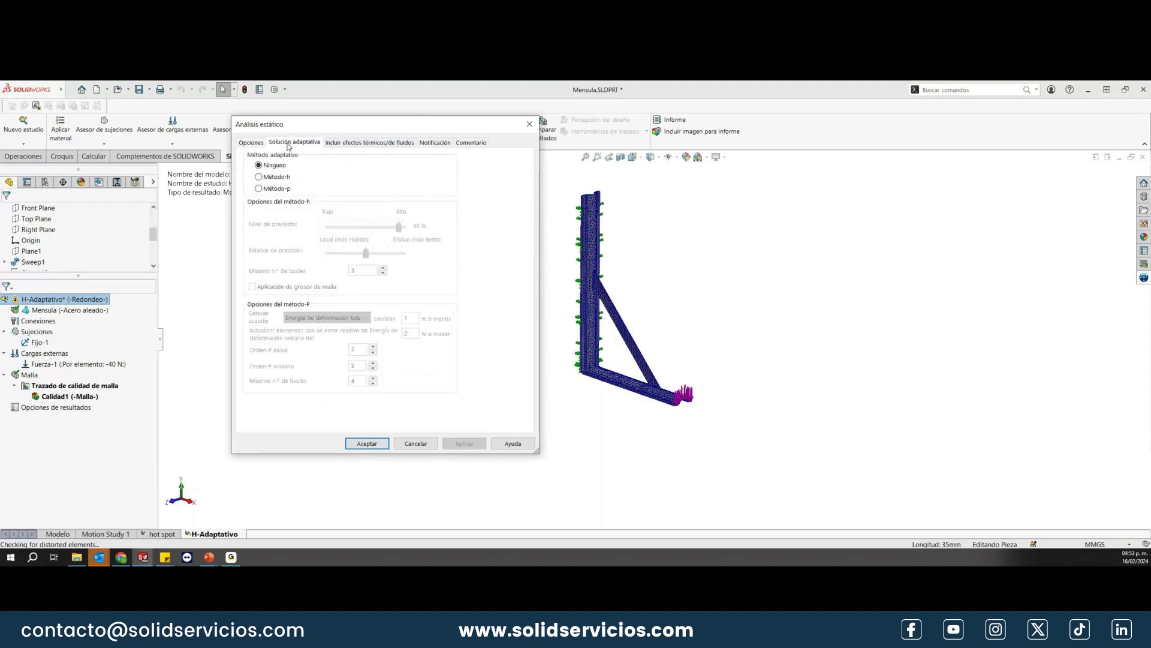
pyautogui.click(267, 177)
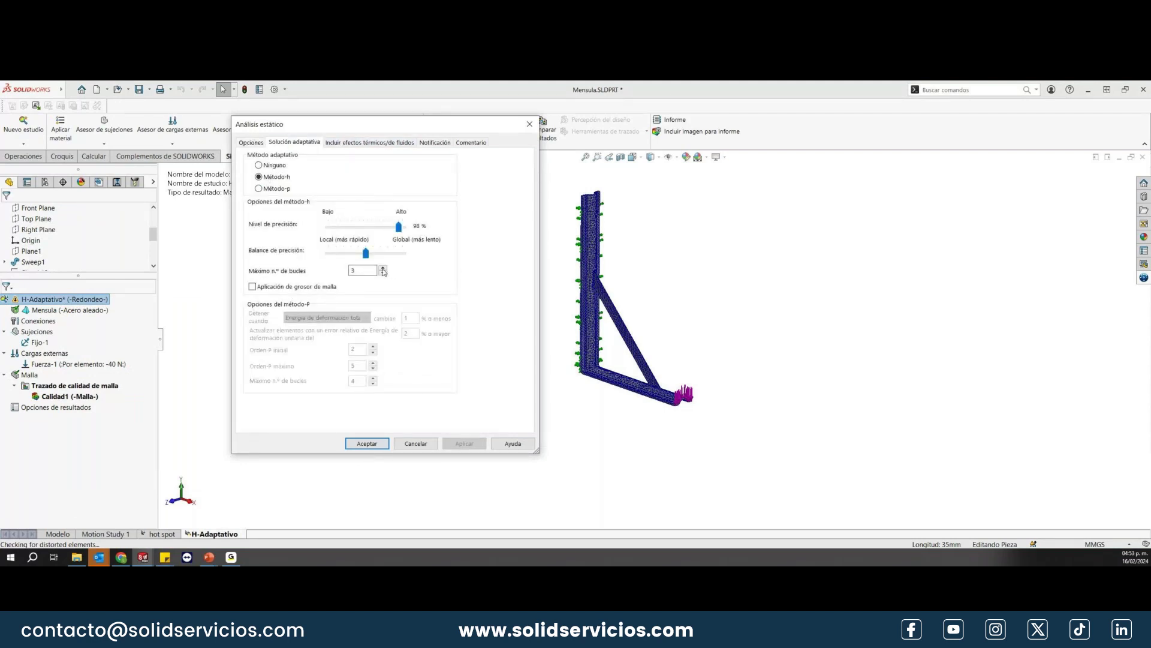
pyautogui.click(384, 270)
pyautogui.click(380, 445)
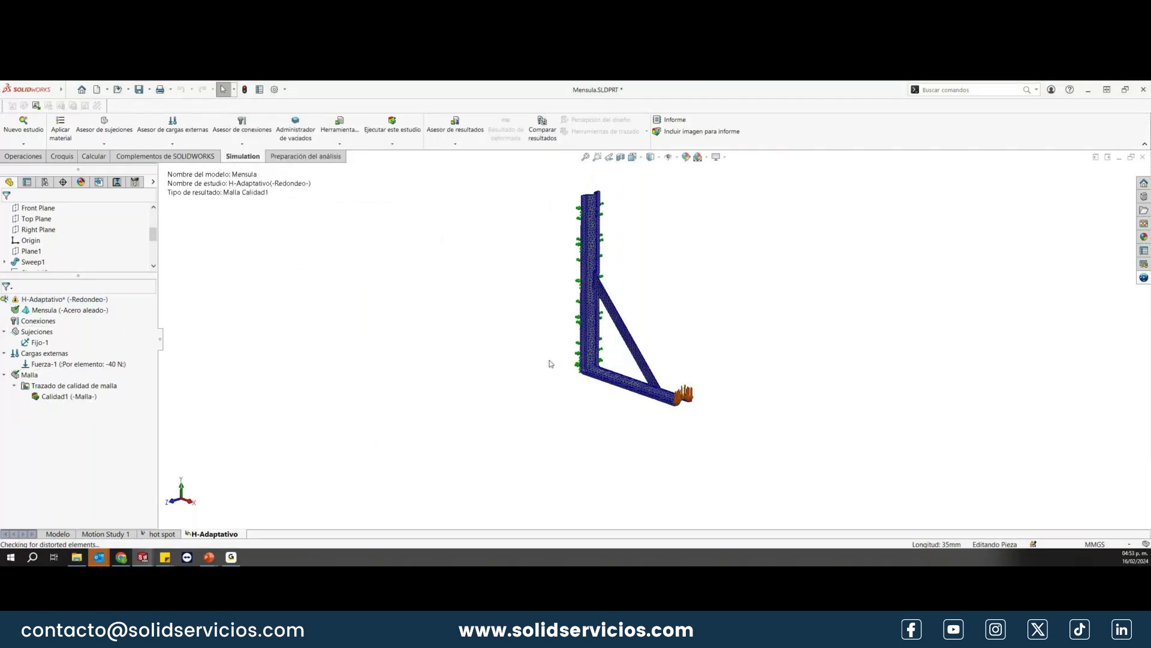
pyautogui.rightClick(81, 299)
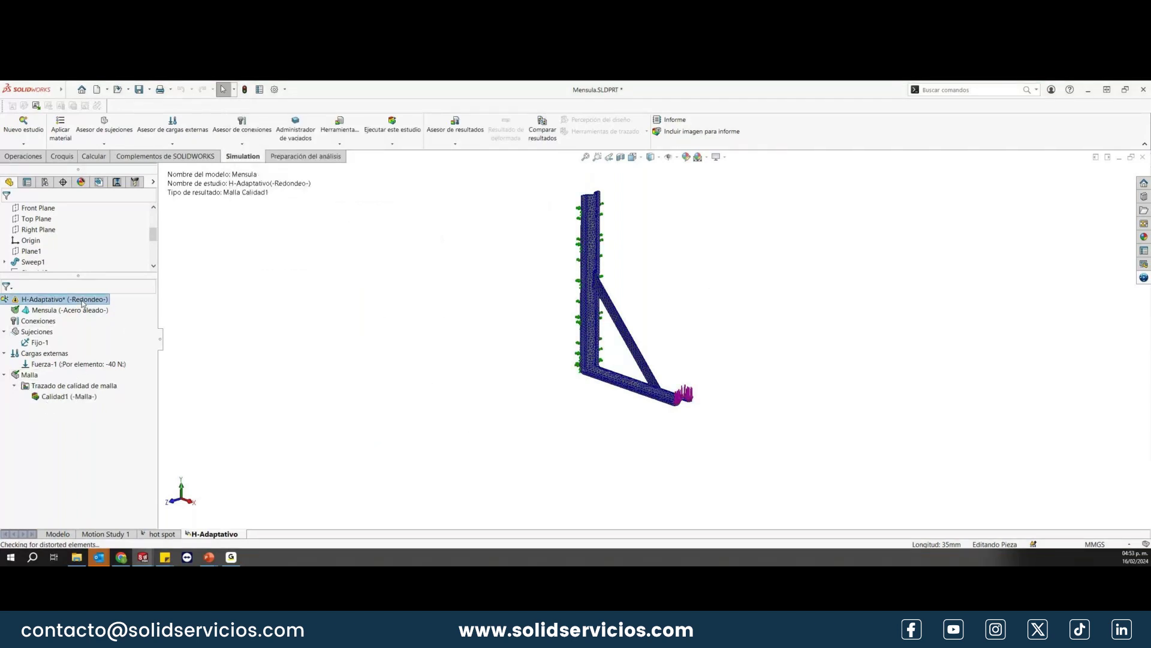
# Step: Run the H-Adaptativo study and let the h-adaptive solution finish
pyautogui.click(152, 365)
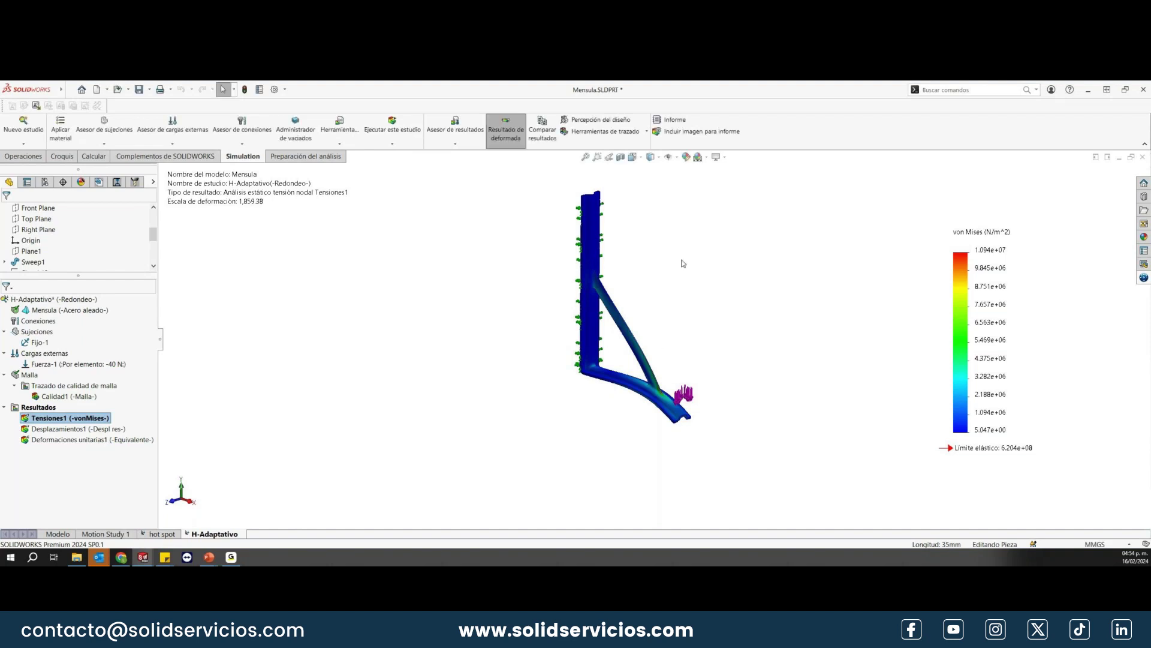
# Step: Add an adaptive convergence graph of maximum von Mises stress under Resultados
pyautogui.rightClick(45, 408)
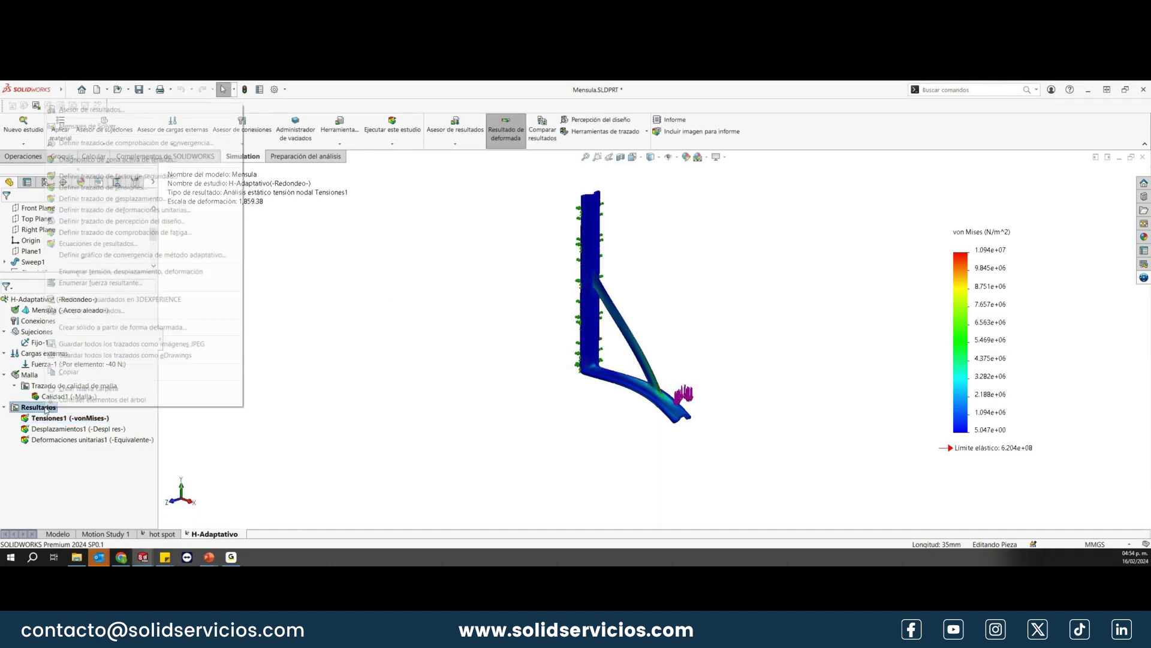
pyautogui.click(112, 256)
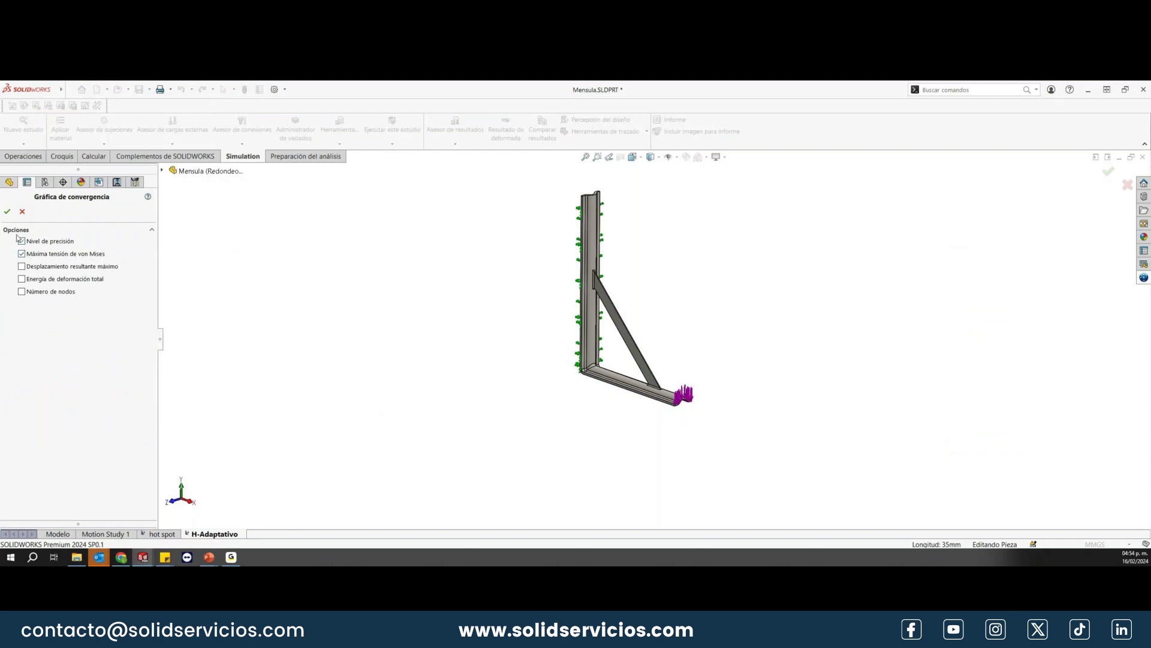
pyautogui.click(7, 211)
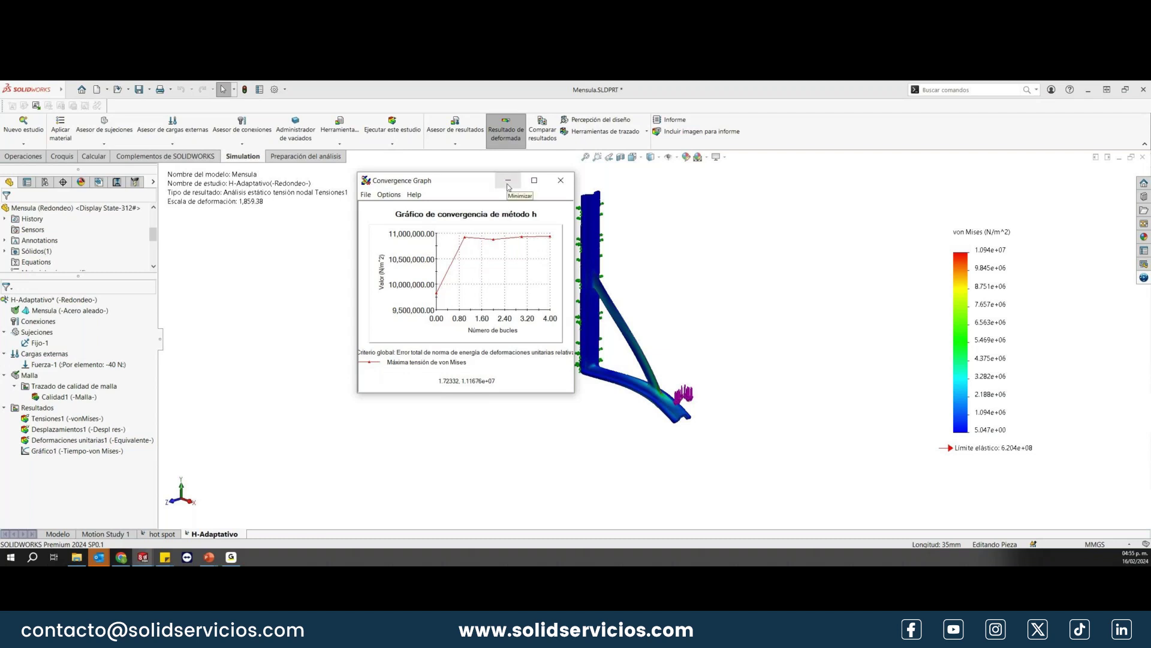
# Step: Minimize the convergence graph and display the Calidad1 mesh quality plot
pyautogui.click(508, 180)
pyautogui.moveTo(534, 312); pyautogui.dragTo(544, 367, button='middle')
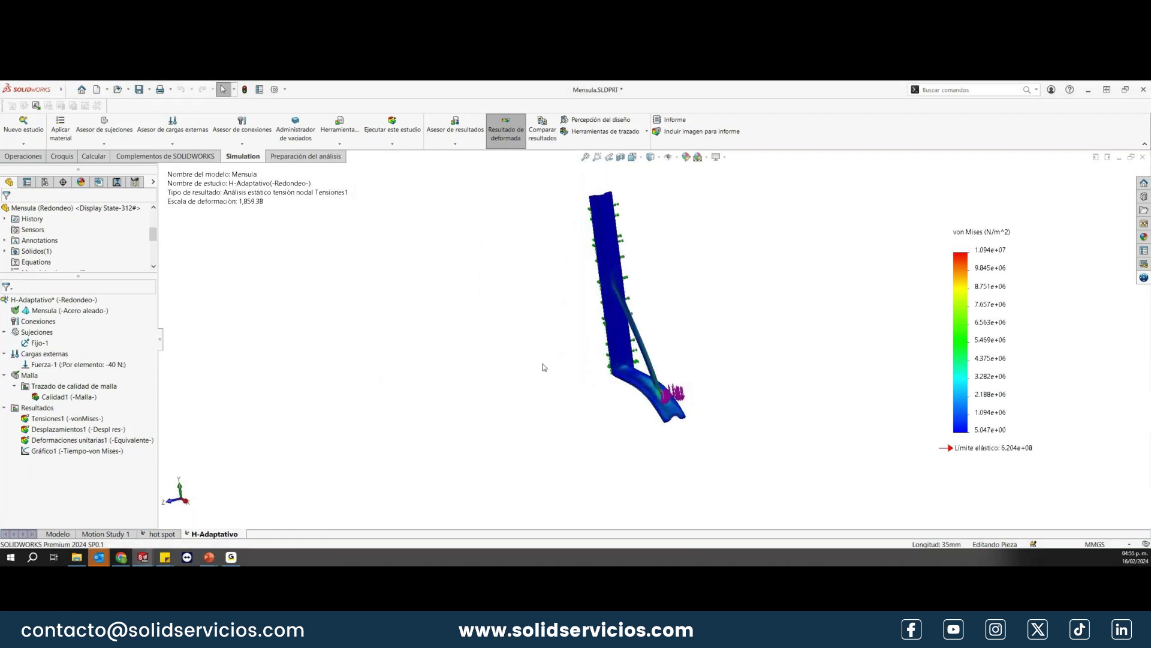
pyautogui.rightClick(62, 397)
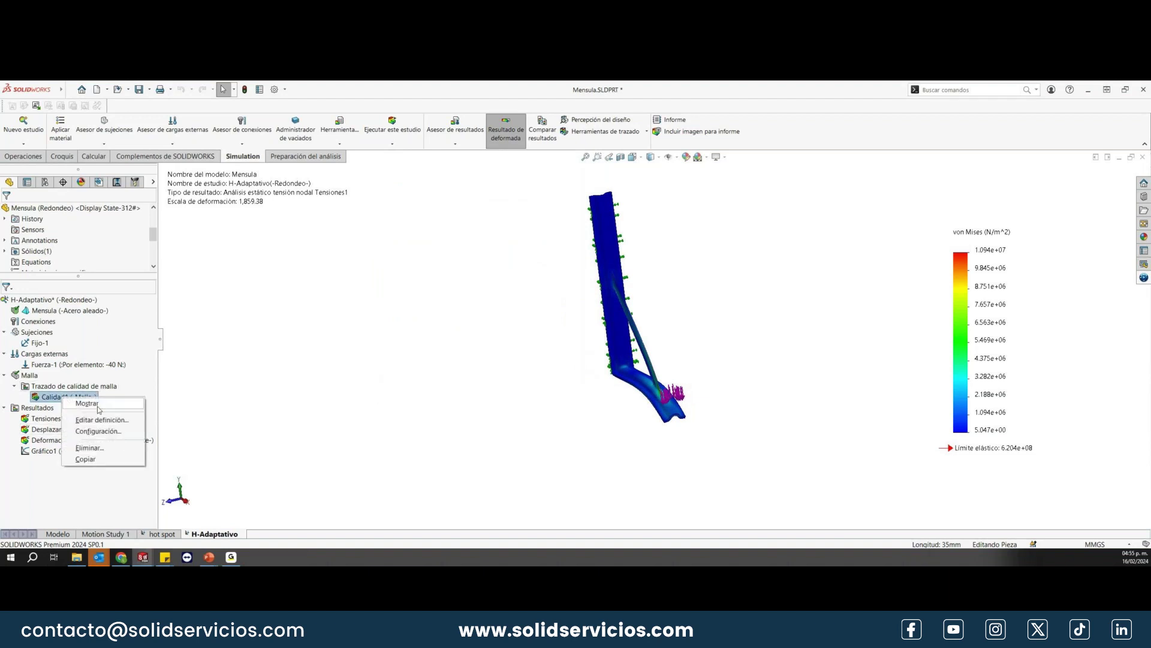
pyautogui.click(98, 406)
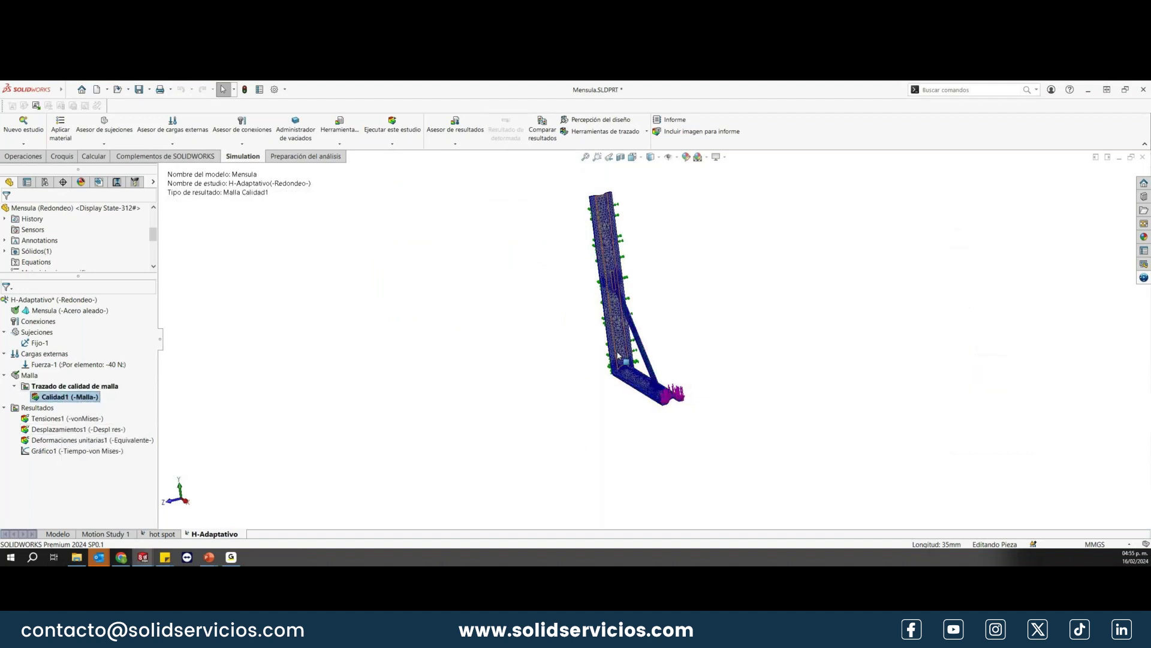
# Step: Zoom and orbit around the meshed bracket to inspect it from the front and behind the flange
pyautogui.scroll(-2, 620, 356)
pyautogui.scroll(-3, 630, 357)
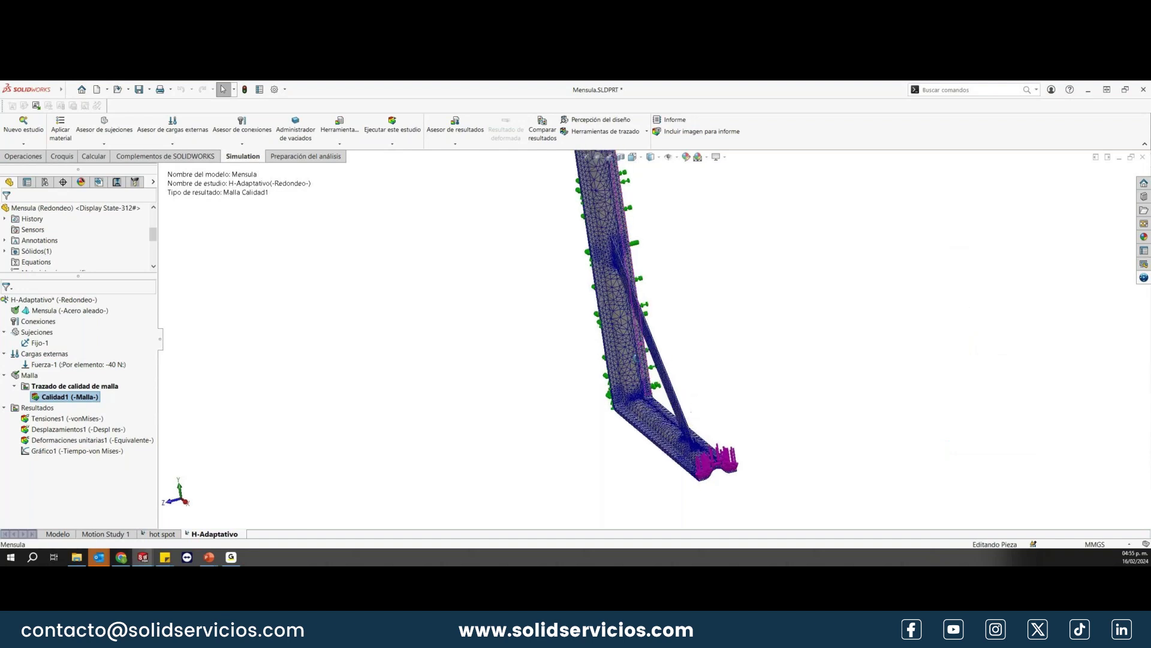
pyautogui.scroll(2, 634, 358)
pyautogui.scroll(2, 654, 372)
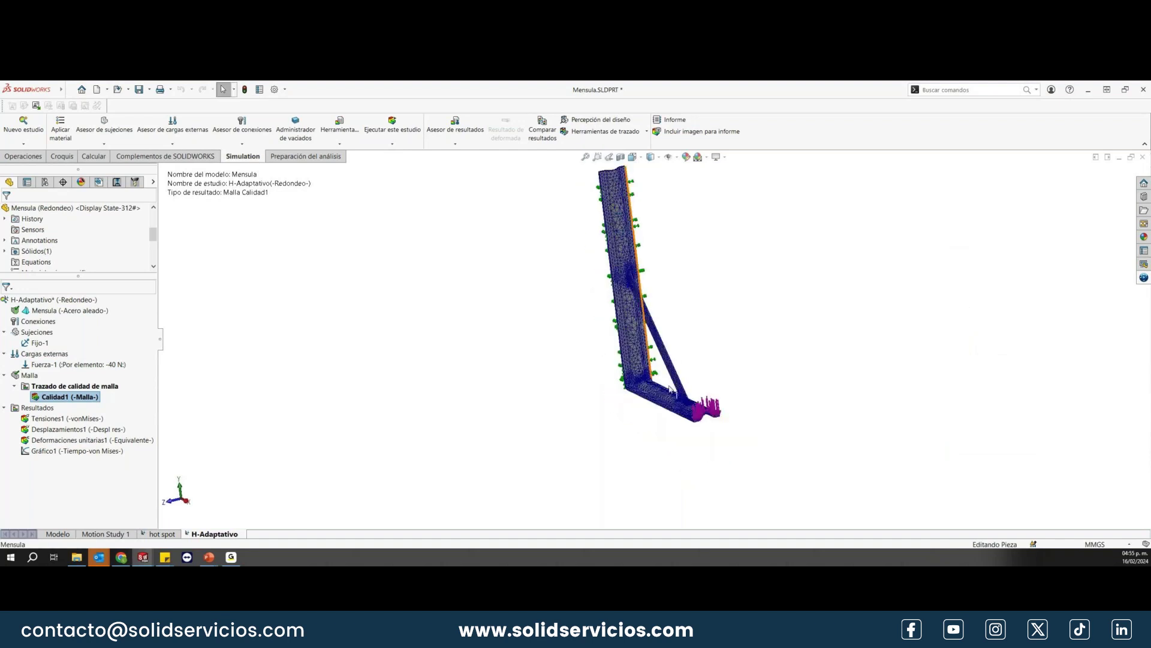
pyautogui.scroll(-2, 670, 388)
pyautogui.scroll(-2, 669, 388)
pyautogui.moveTo(670, 389)
pyautogui.mouseDown(button='middle')
pyautogui.moveTo(703, 346)
pyautogui.moveTo(753, 352)
pyautogui.moveTo(607, 367)
pyautogui.mouseUp(button='middle')
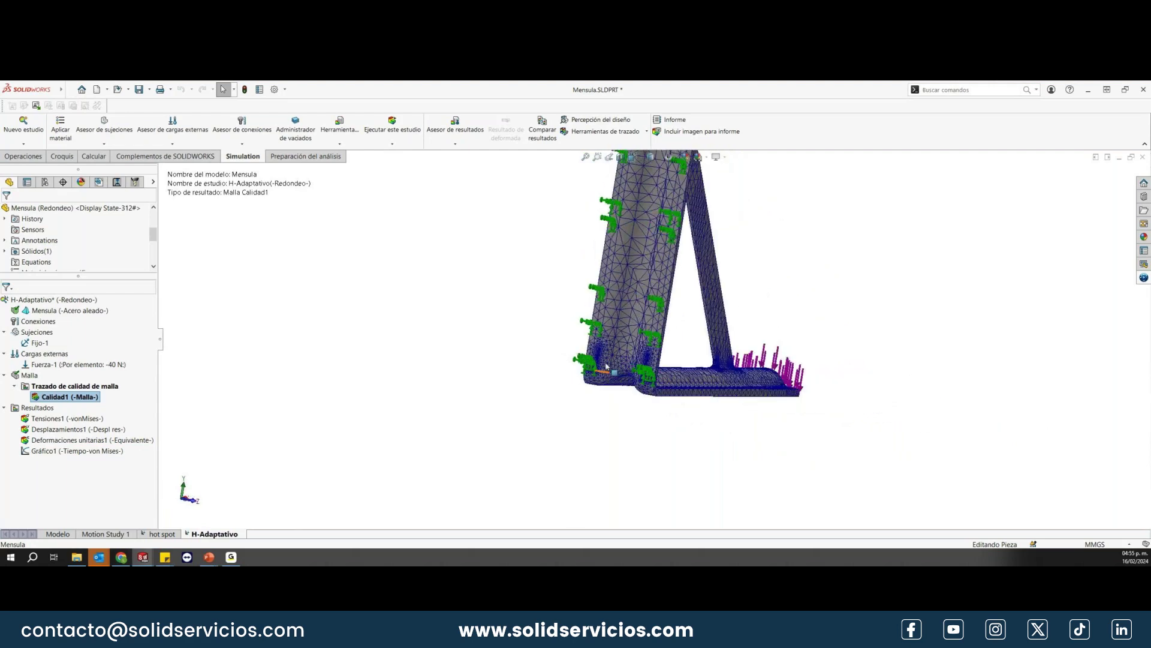
pyautogui.scroll(-3, 606, 366)
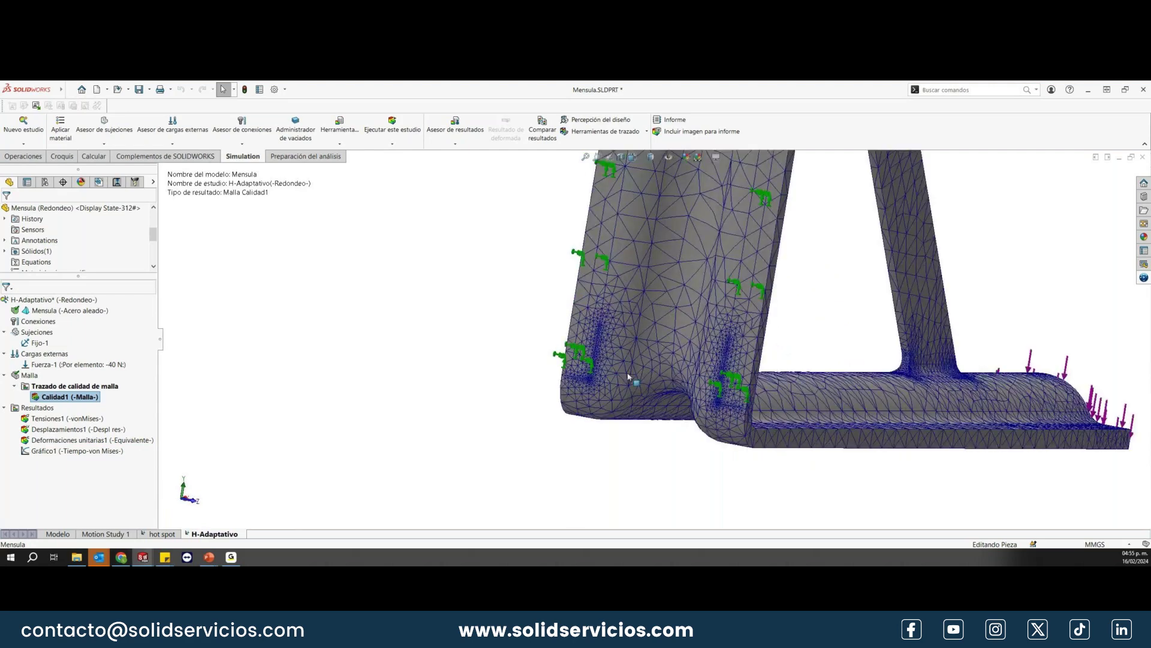
pyautogui.moveTo(629, 377); pyautogui.dragTo(607, 405, button='middle')
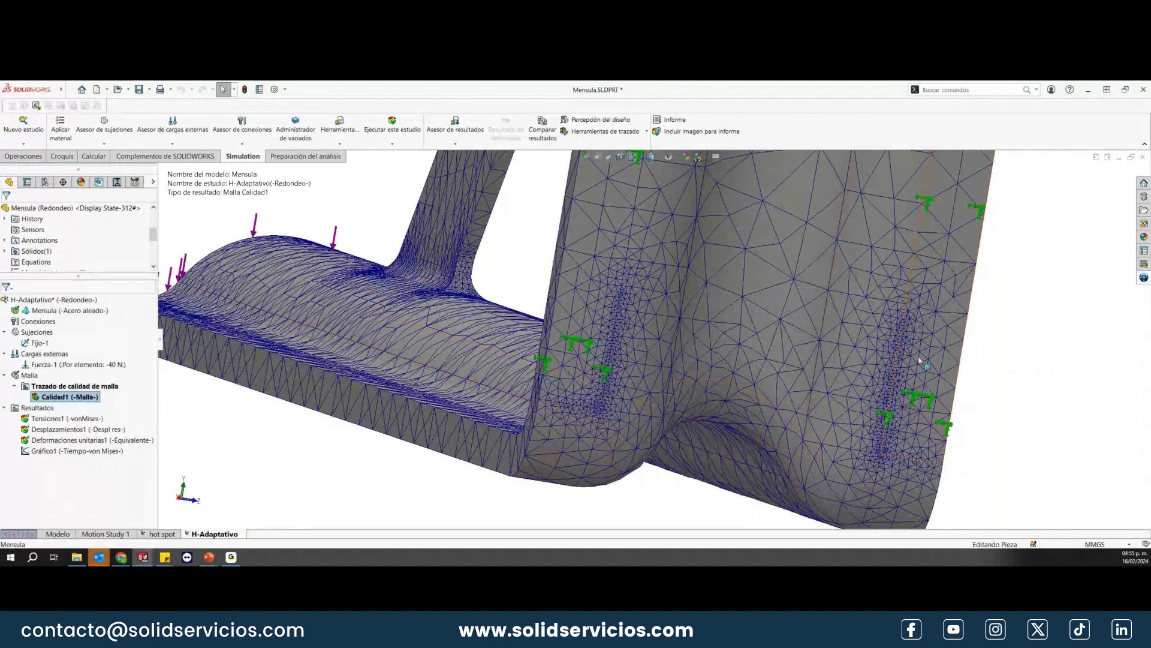
pyautogui.scroll(-3, 921, 360)
pyautogui.scroll(-2, 899, 376)
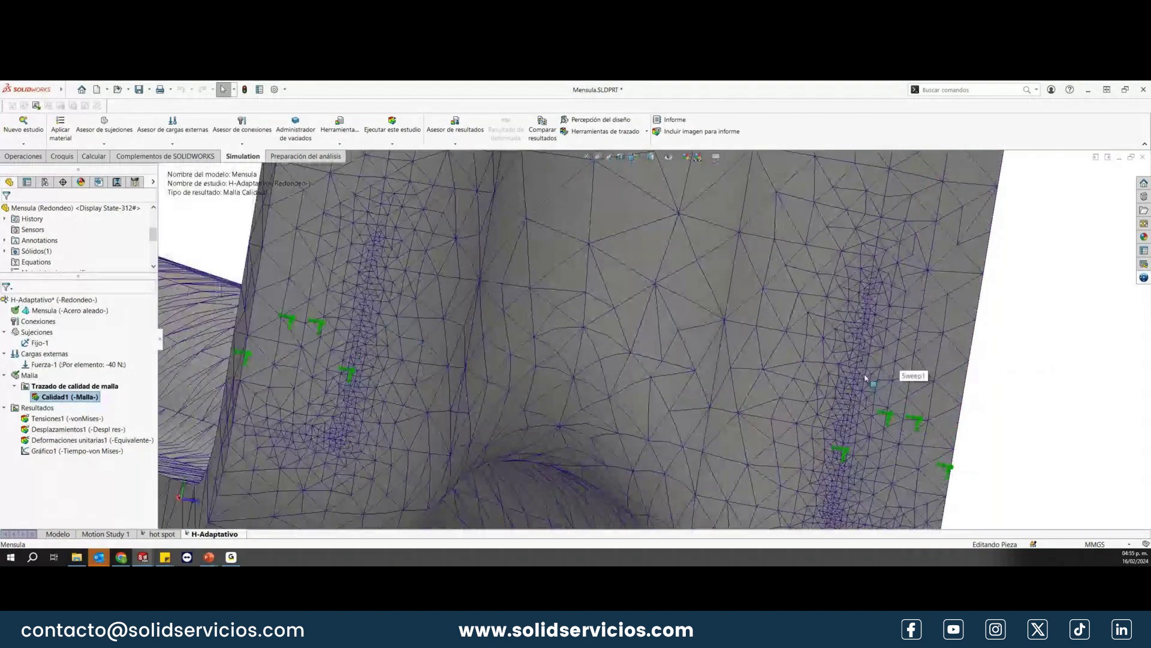
pyautogui.scroll(-2, 865, 378)
pyautogui.scroll(3, 839, 403)
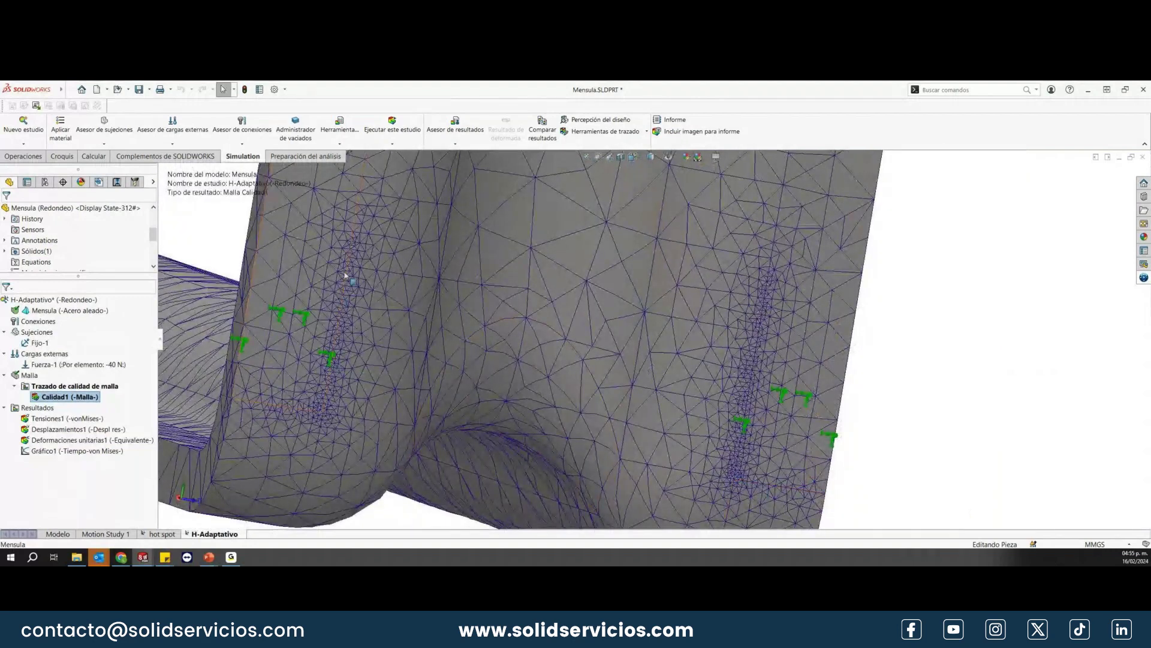
pyautogui.scroll(5, 536, 393)
pyautogui.moveTo(535, 392)
pyautogui.mouseDown(button='middle')
pyautogui.moveTo(810, 384)
pyautogui.moveTo(849, 370)
pyautogui.mouseUp(button='middle')
pyautogui.scroll(3, 810, 384)
pyautogui.scroll(-3, 831, 367)
pyautogui.scroll(-5, 849, 370)
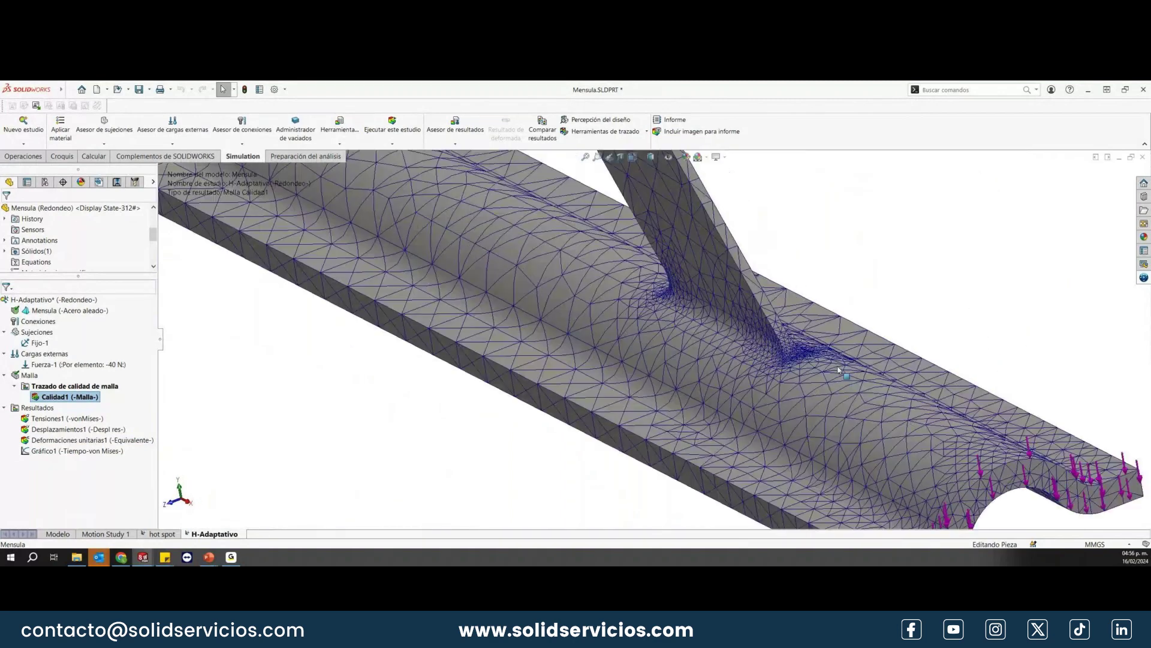
pyautogui.scroll(-3, 779, 360)
pyautogui.scroll(-1, 755, 358)
# Step: Close in on the strut-base fillet to inspect its finer refined mesh
pyautogui.moveTo(755, 359); pyautogui.dragTo(620, 321, button='middle')
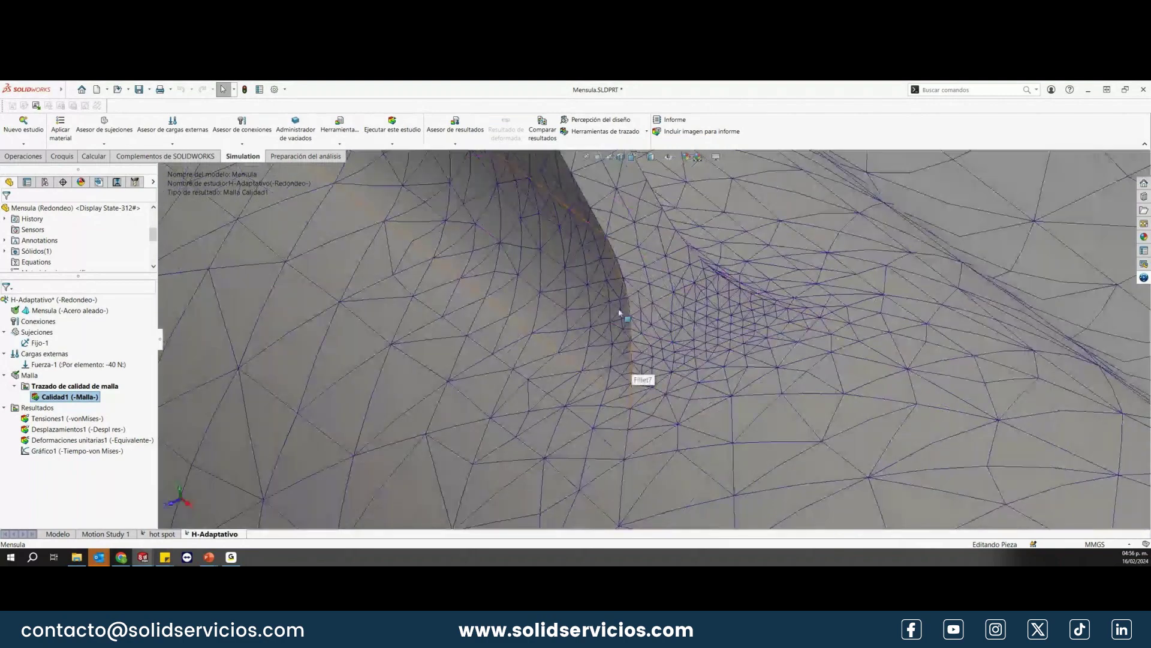
pyautogui.scroll(3, 629, 340)
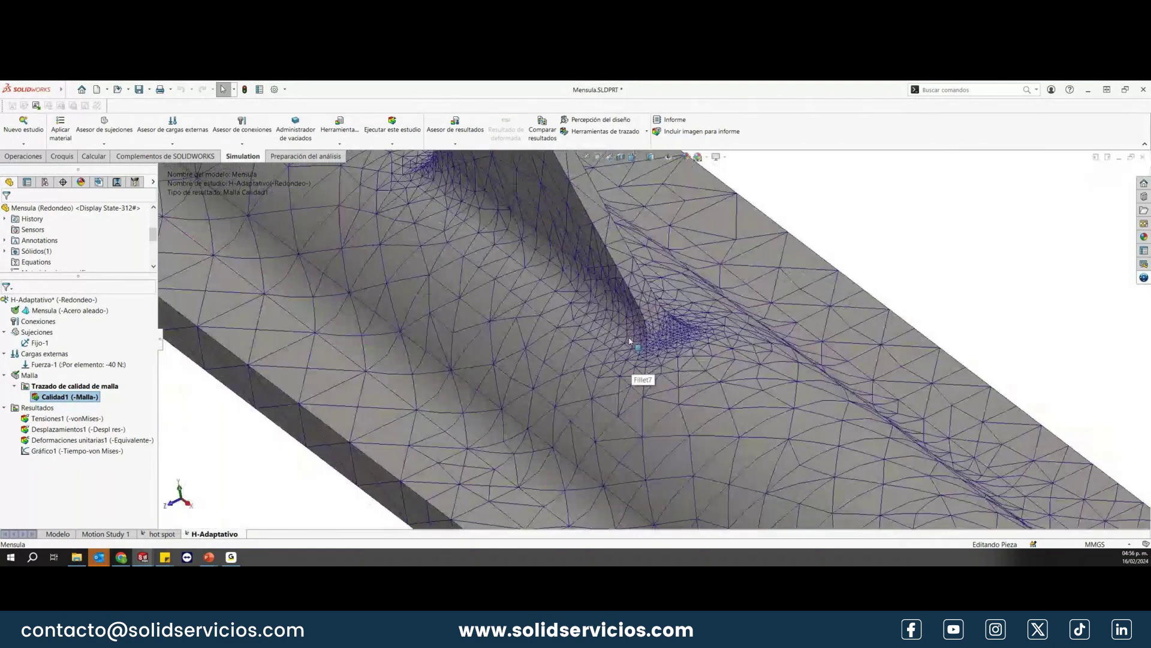
pyautogui.scroll(2, 630, 340)
pyautogui.scroll(-2, 630, 340)
pyautogui.scroll(-2, 585, 306)
pyautogui.scroll(3, 585, 306)
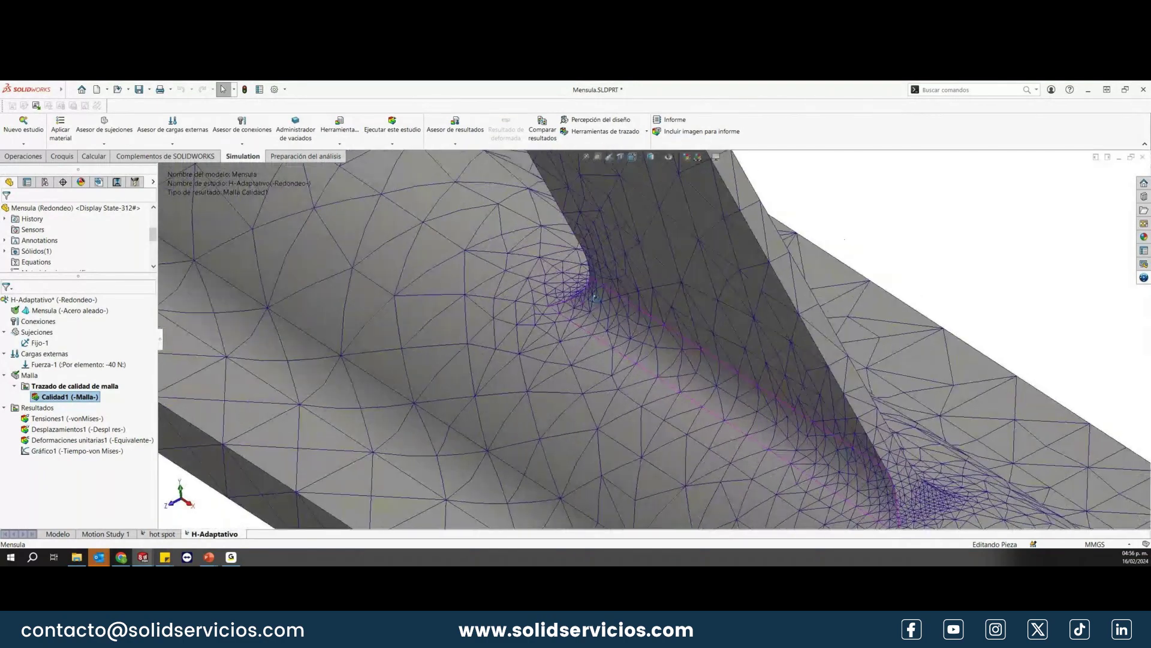
pyautogui.moveTo(585, 306); pyautogui.dragTo(612, 300, button='middle')
pyautogui.scroll(-4, 648, 342)
pyautogui.scroll(3, 648, 342)
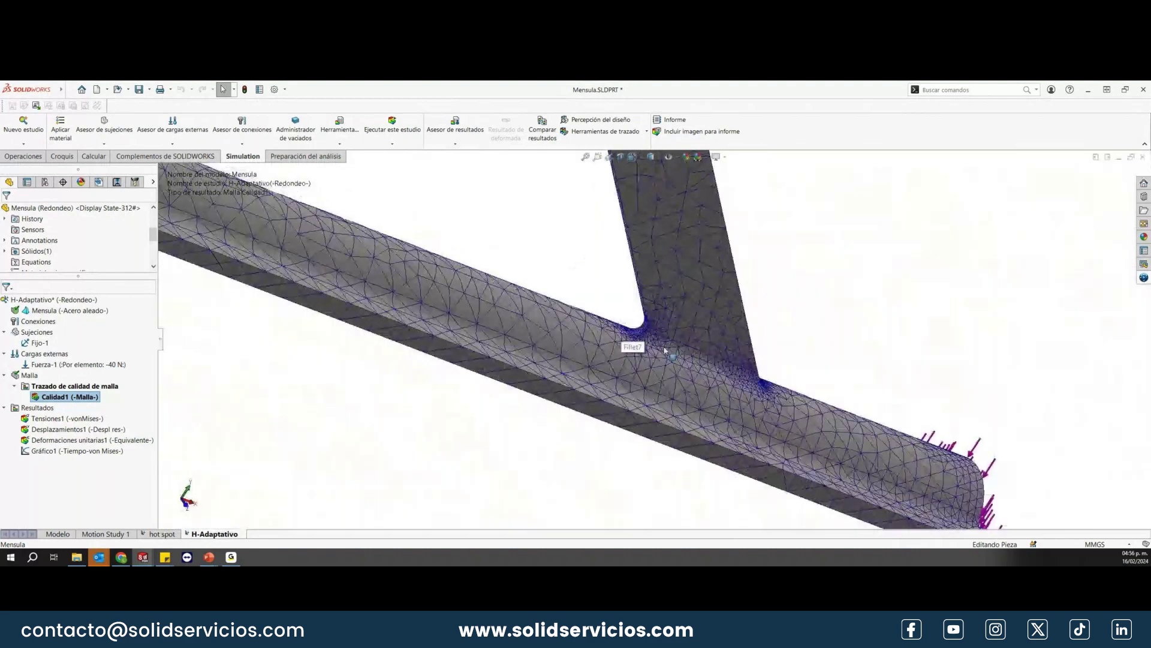
pyautogui.moveTo(648, 342)
pyautogui.mouseDown(button='middle')
pyautogui.moveTo(604, 321)
pyautogui.moveTo(642, 244)
pyautogui.mouseUp(button='middle')
pyautogui.scroll(3, 605, 321)
pyautogui.scroll(-2, 614, 264)
pyautogui.scroll(-2, 620, 302)
pyautogui.scroll(-2, 621, 302)
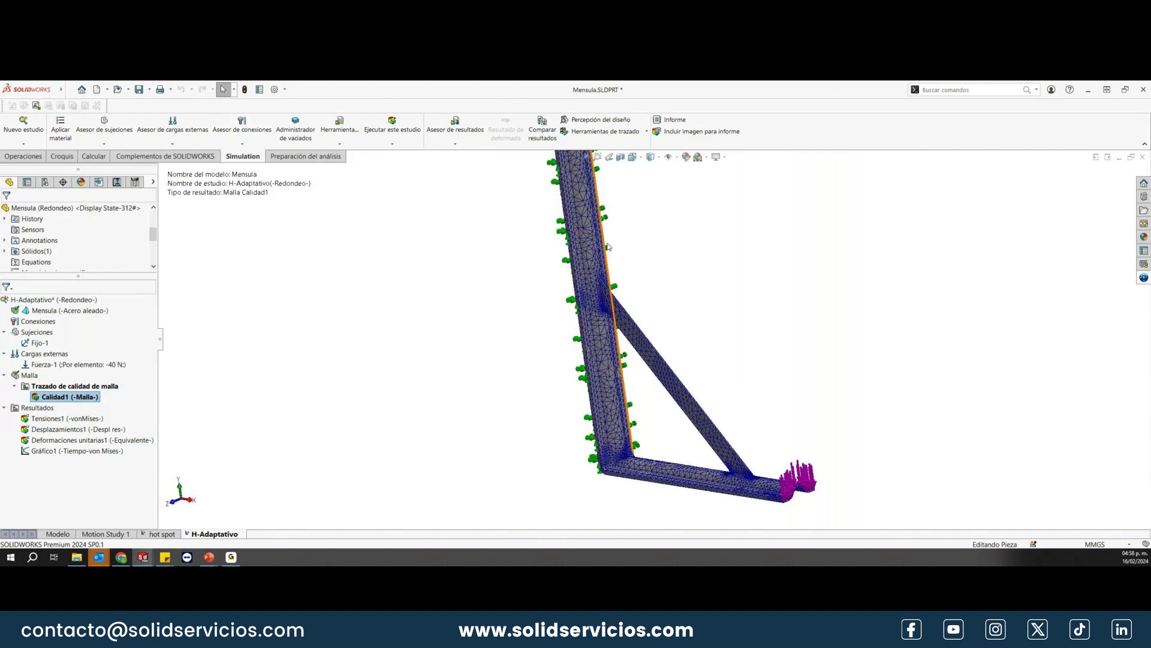
# Step: Copy the H-Adaptativo study into a new study named P-Adaptativo
pyautogui.scroll(3, 607, 246)
pyautogui.moveTo(608, 247)
pyautogui.mouseDown(button='middle')
pyautogui.moveTo(710, 375)
pyautogui.moveTo(719, 370)
pyautogui.mouseUp(button='middle')
pyautogui.scroll(-2, 659, 360)
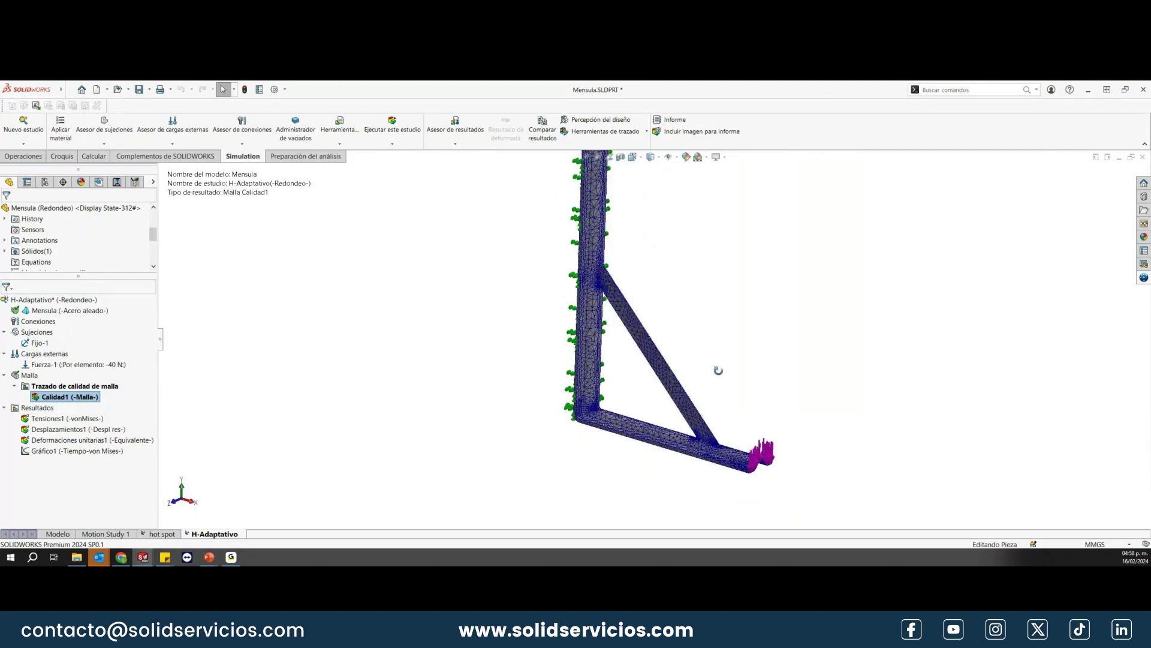
pyautogui.scroll(-3, 636, 366)
pyautogui.scroll(1, 635, 366)
pyautogui.scroll(2, 640, 375)
pyautogui.rightClick(50, 301)
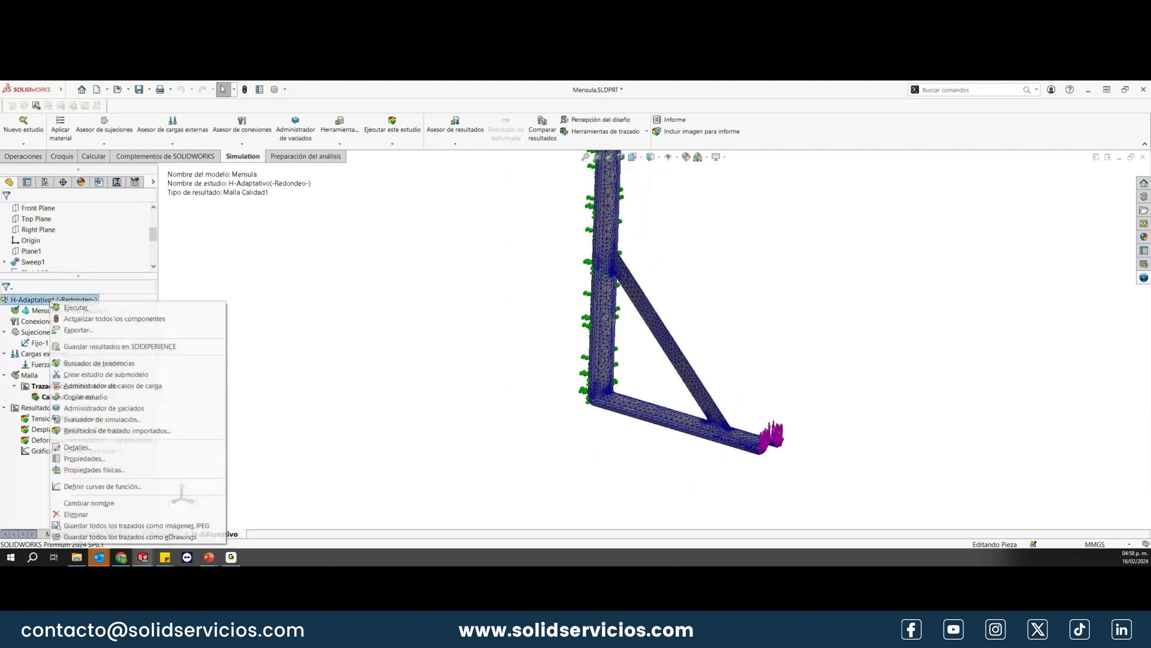
pyautogui.click(85, 396)
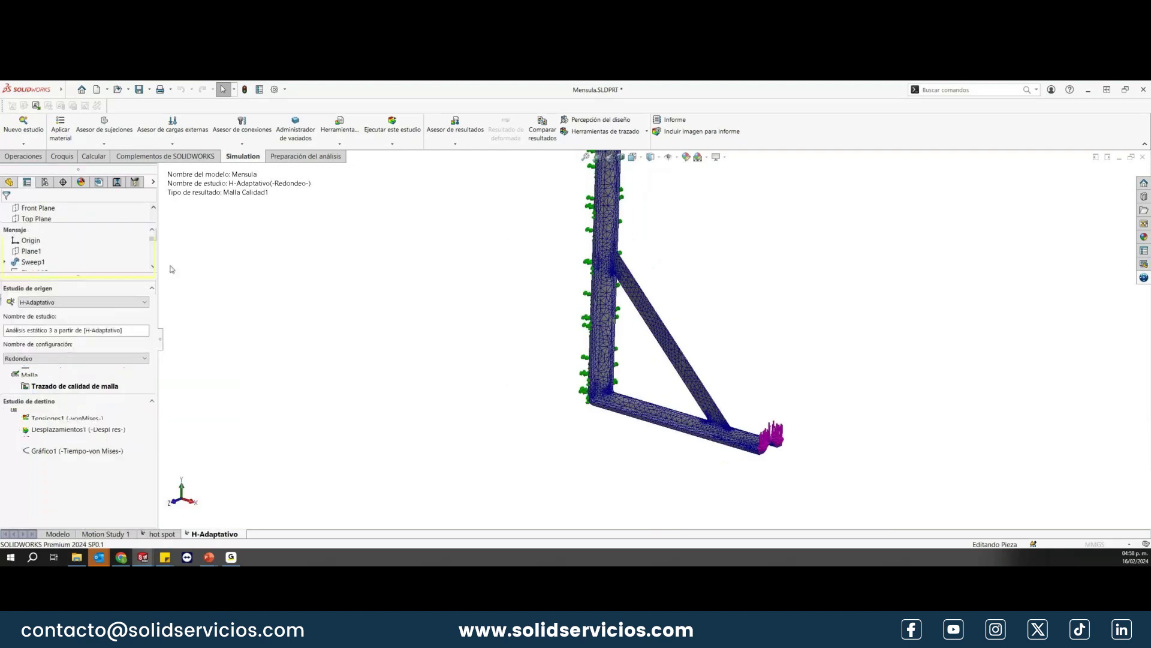
pyautogui.click(140, 332)
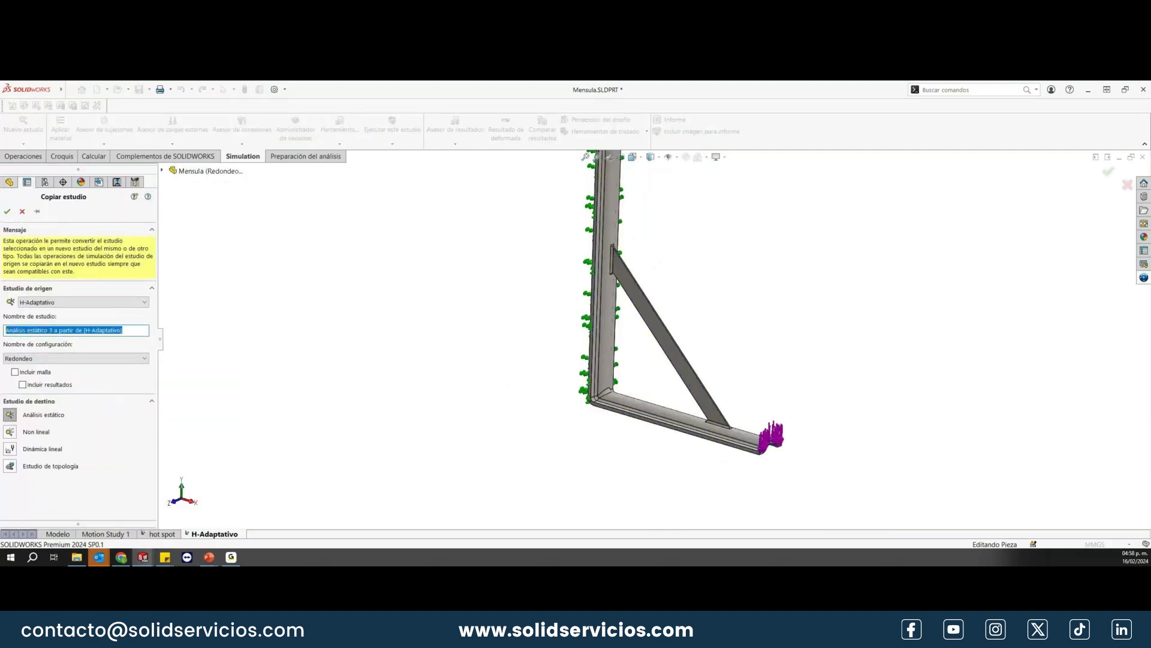
pyautogui.write('P-Adaptat')
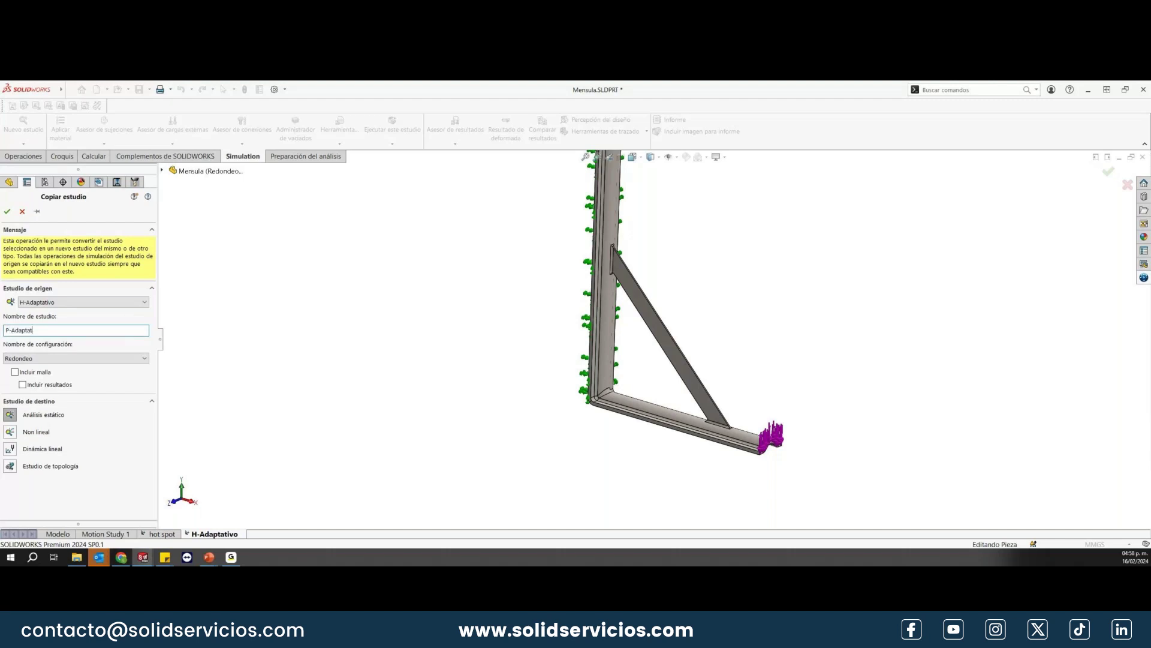
pyautogui.write('ivo')
pyautogui.press('Return')
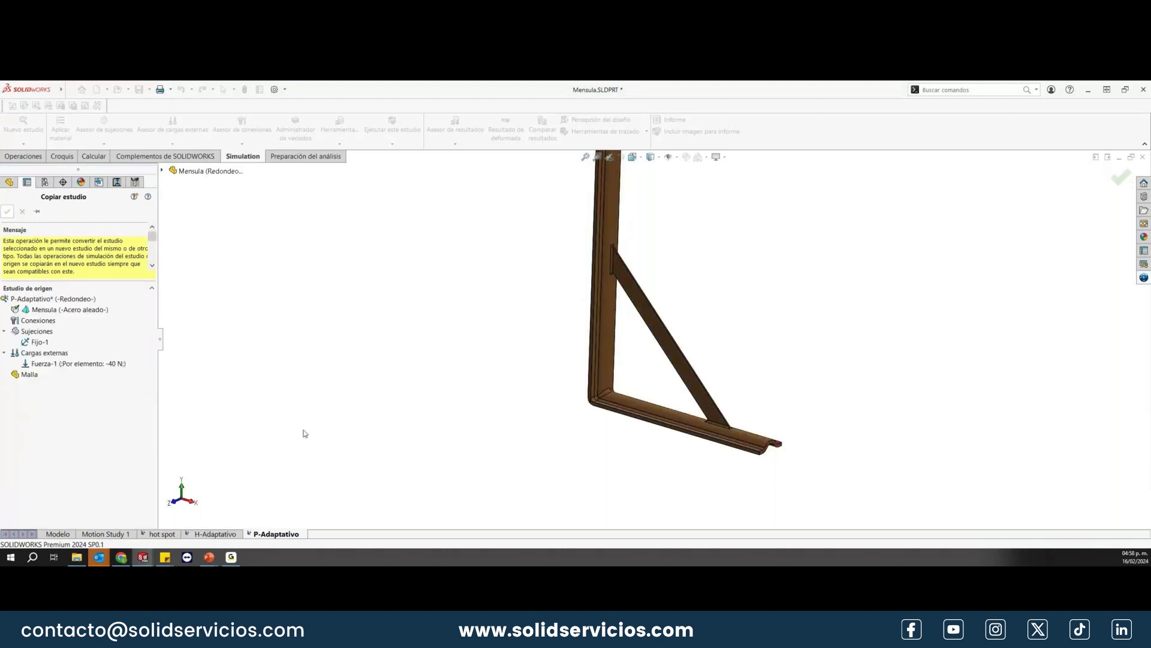
# Step: Mesh P-Adaptativo curvature-based with the second element size set to 0.05 (1.270 mm minimum)
pyautogui.rightClick(32, 375)
pyautogui.click(75, 216)
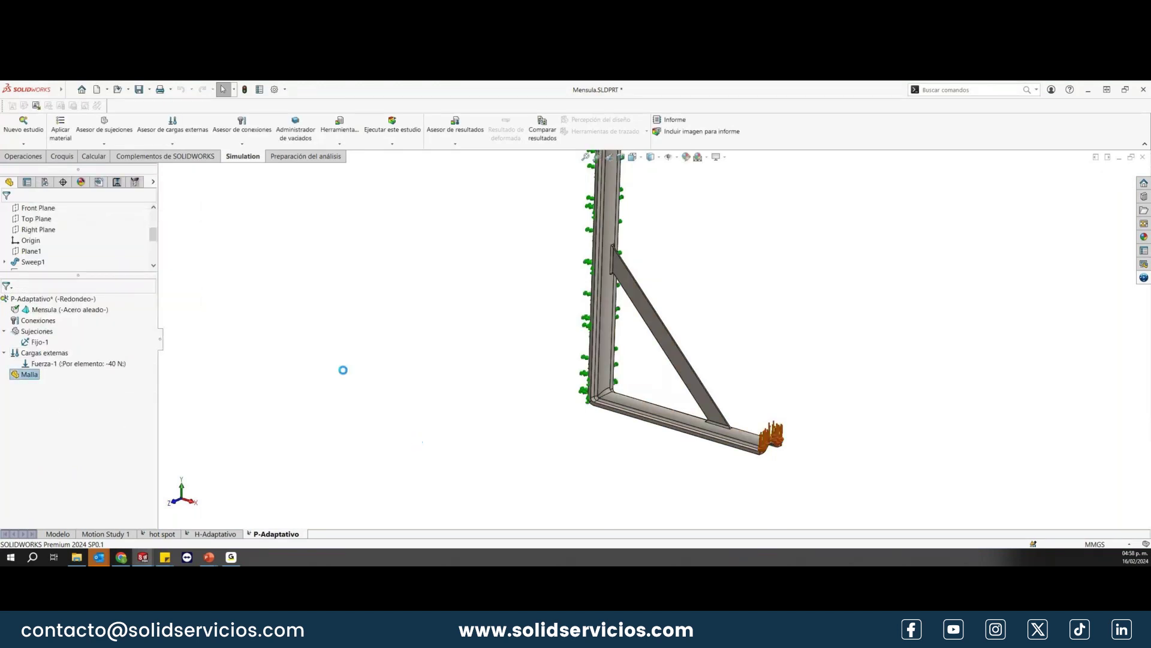
pyautogui.click(6, 343)
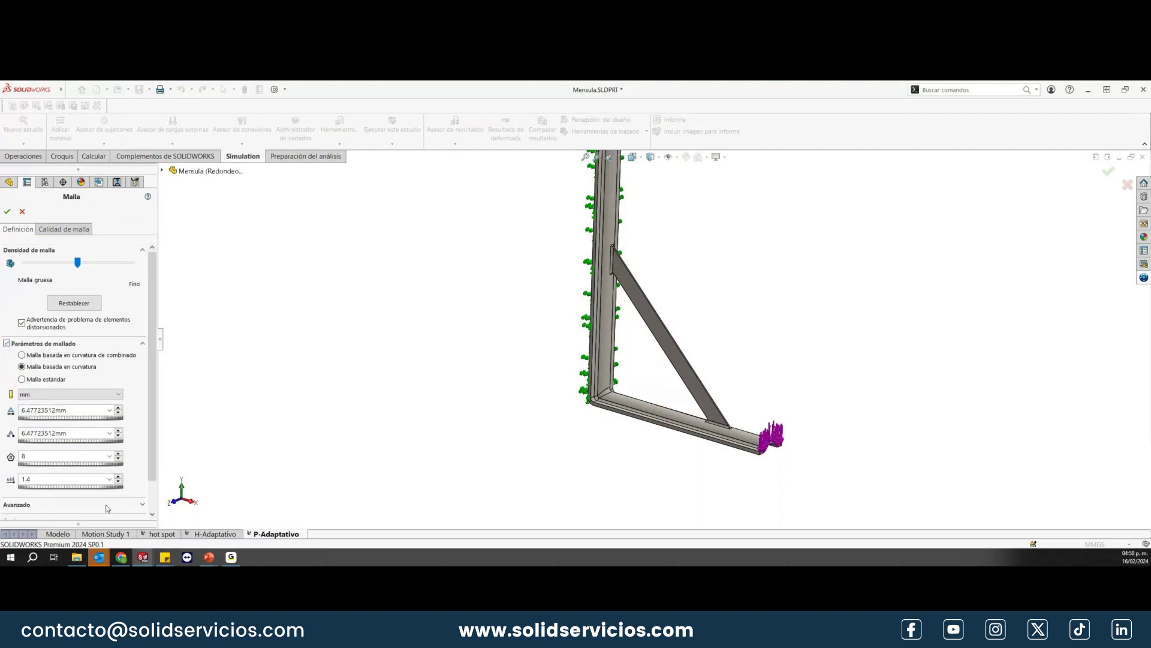
pyautogui.doubleClick(88, 430)
pyautogui.write('0.005')
pyautogui.press('Left')
pyautogui.press('BackSpace')
pyautogui.press('Right')
pyautogui.click(44, 479)
pyautogui.press('Return')
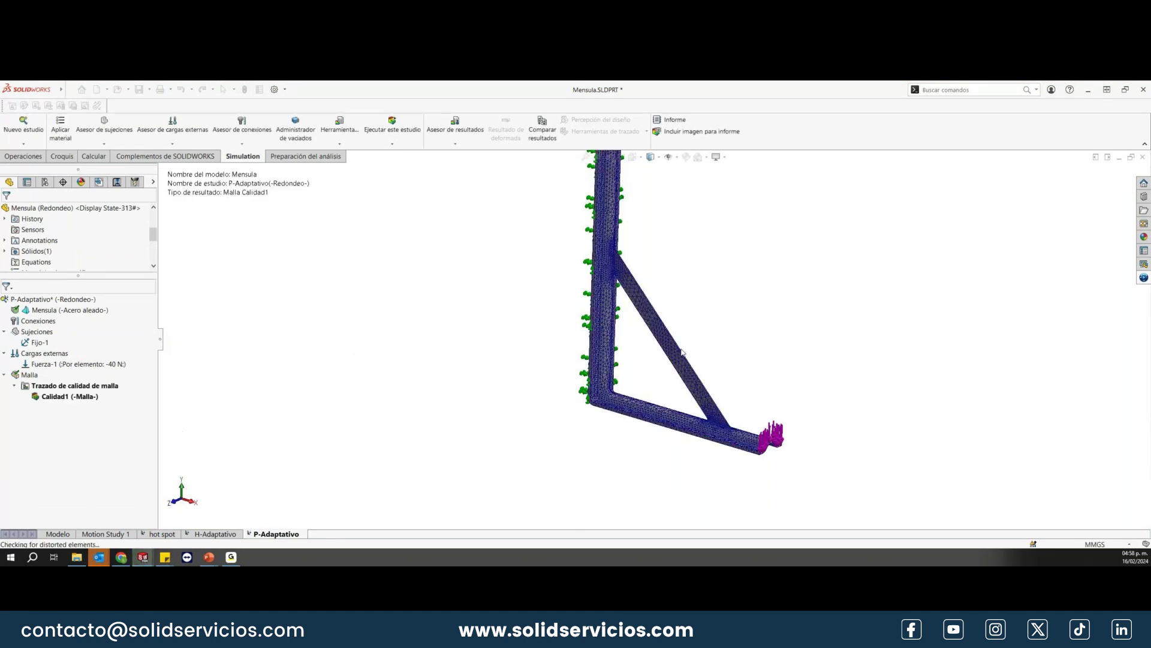
# Step: Set P-Adaptativo's adaptive solution to p-method with a 2% stopping change
pyautogui.rightClick(65, 298)
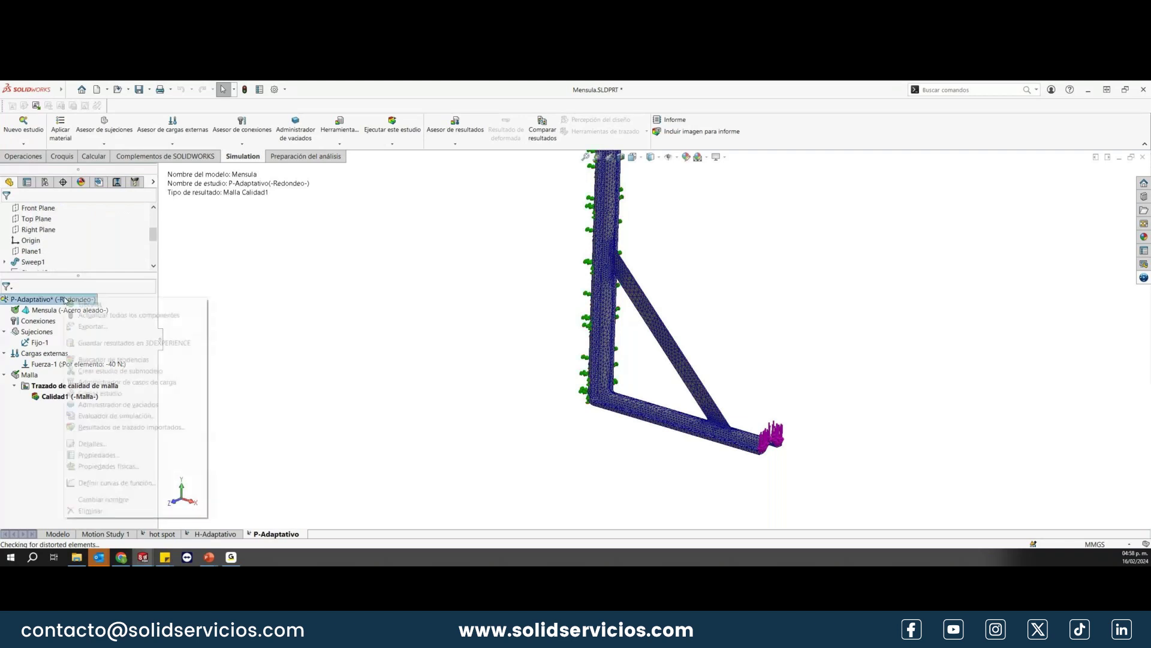
pyautogui.click(96, 455)
pyautogui.click(294, 142)
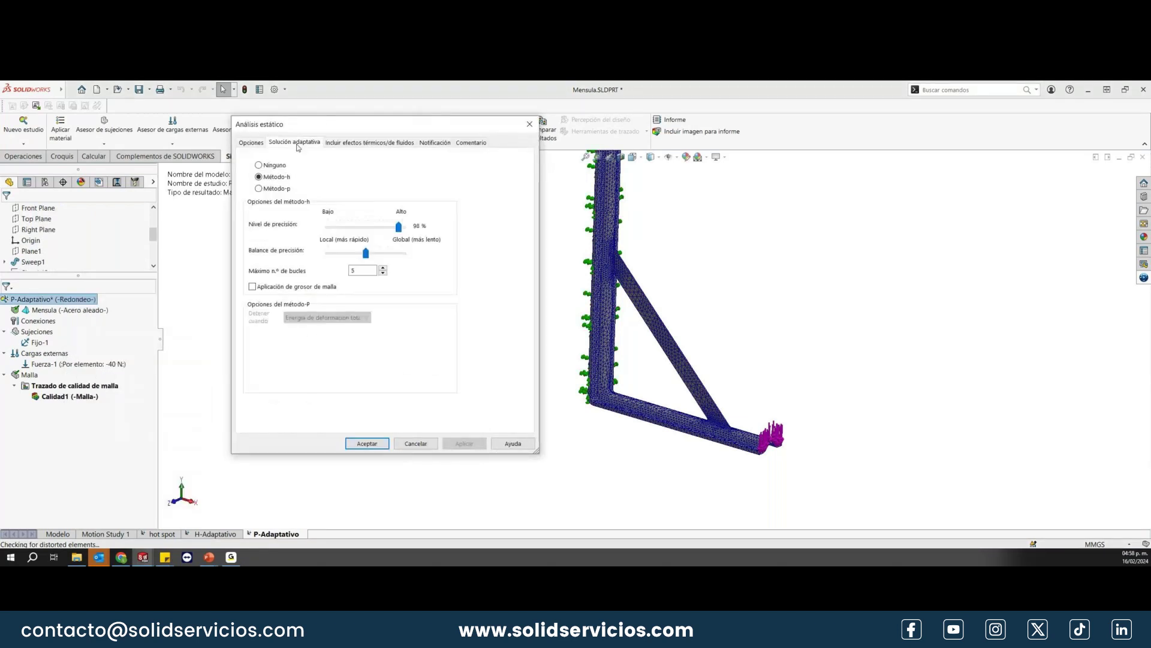
pyautogui.click(275, 189)
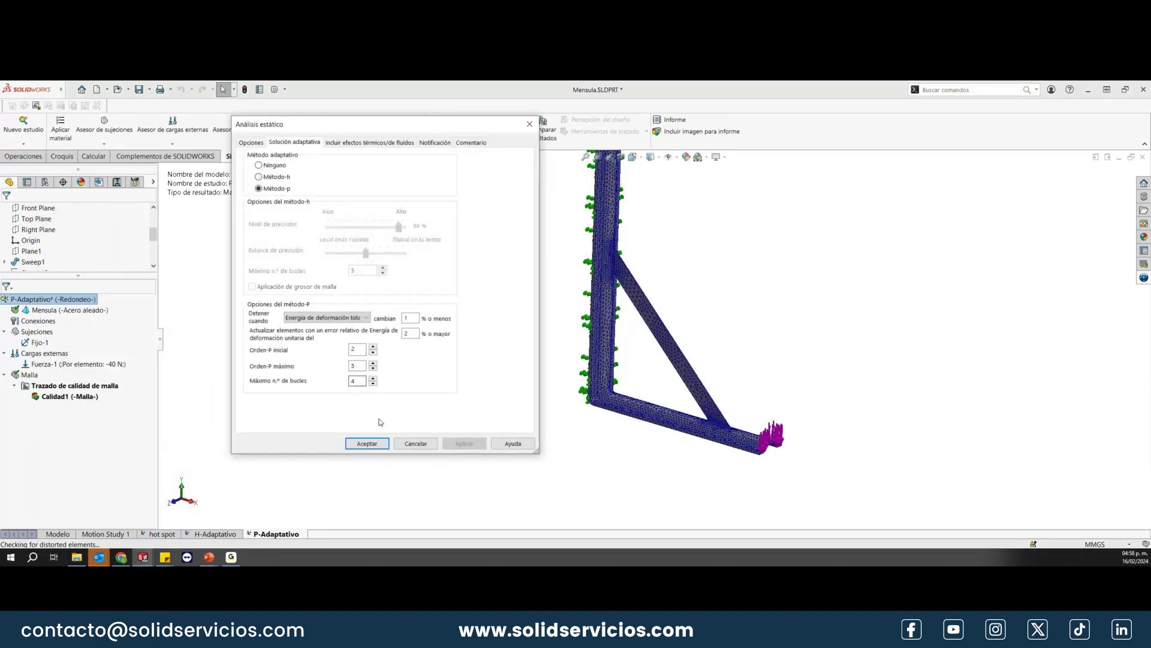
pyautogui.doubleClick(409, 317)
pyautogui.write('2')
pyautogui.click(367, 444)
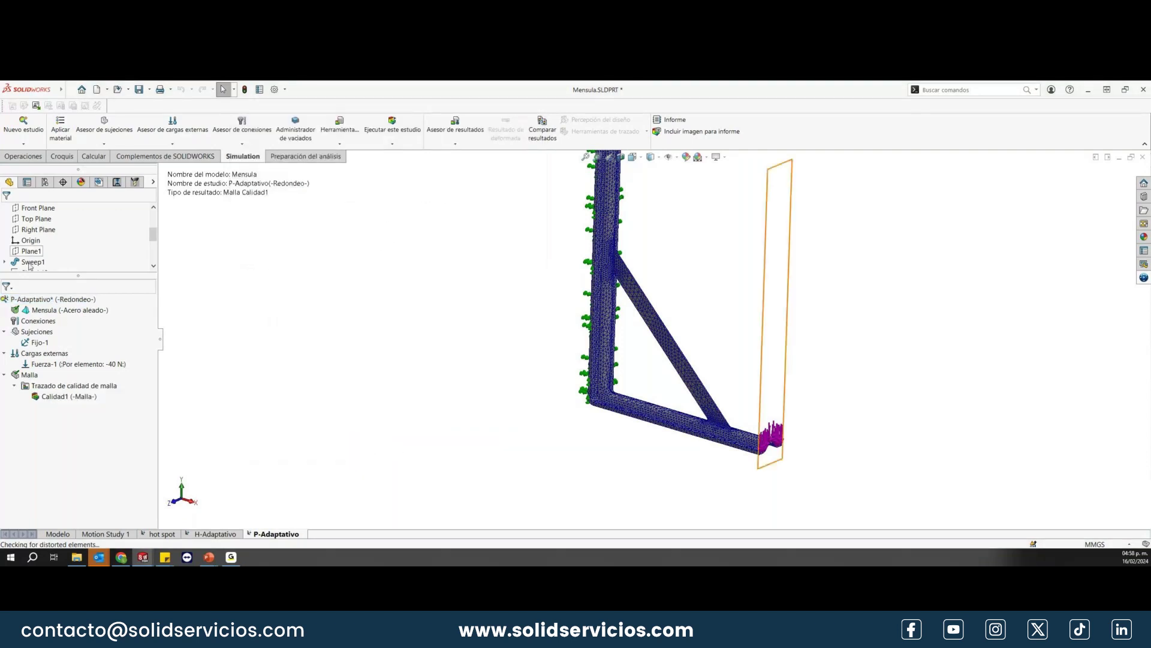
# Step: Run P-Adaptativo, view its Desplazamientos1 plot, then return to the H-Adaptativo study
pyautogui.rightClick(52, 299)
pyautogui.click(78, 308)
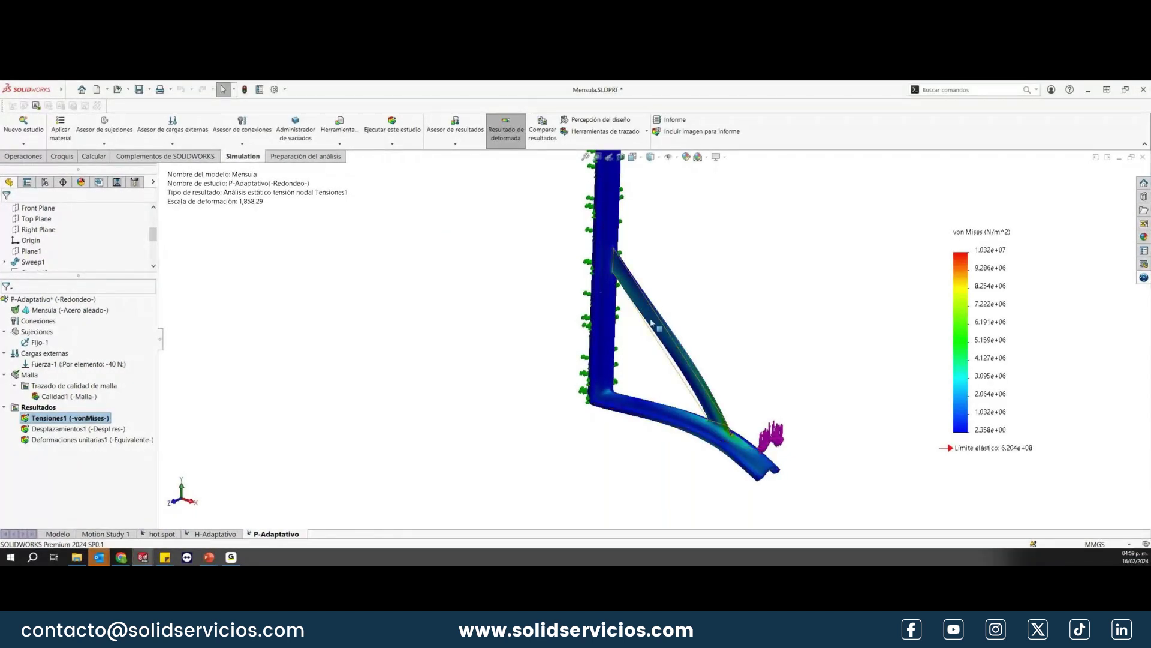
pyautogui.doubleClick(81, 429)
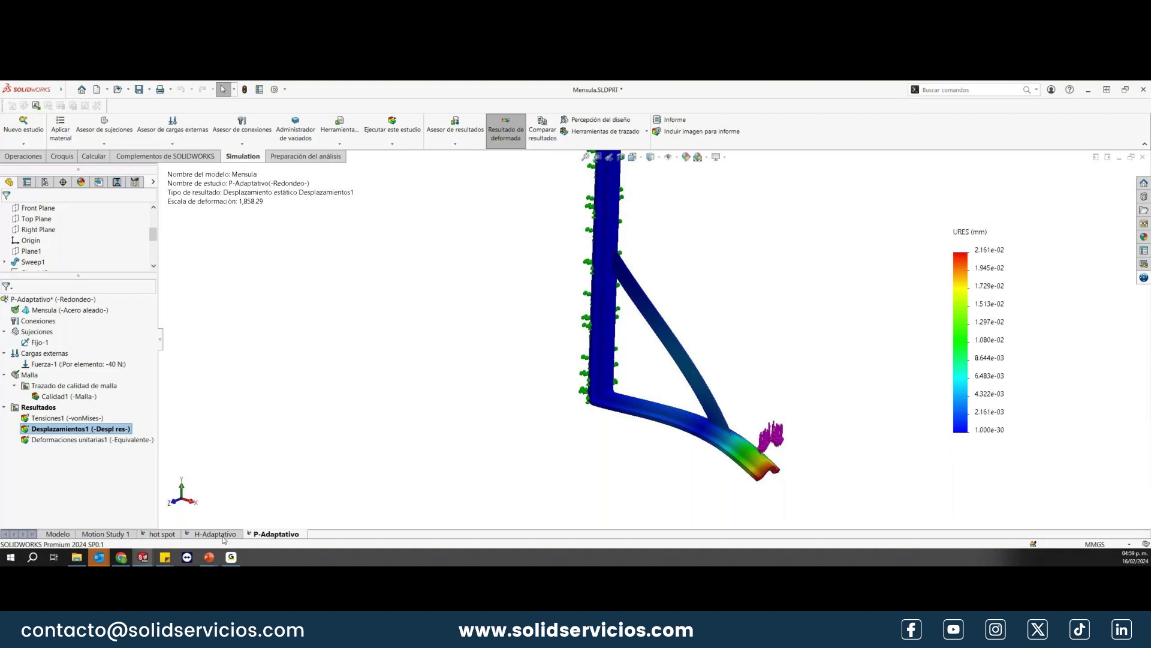
pyautogui.click(216, 534)
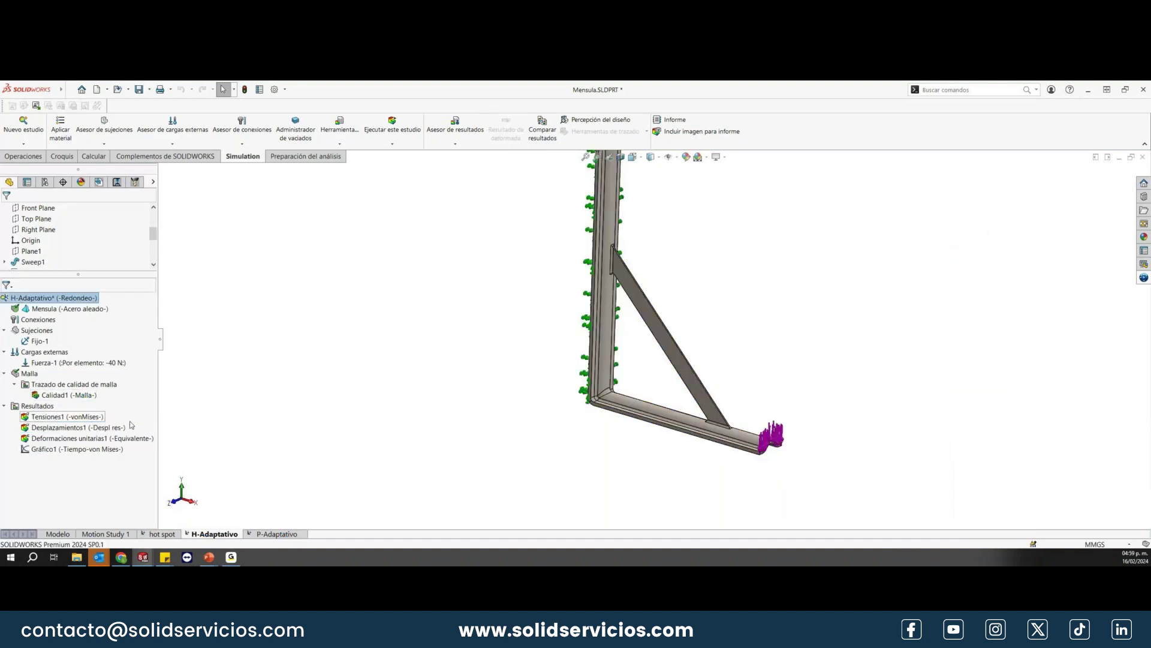
# Step: Display H-Adaptativo's Desplazamientos1 plot, then return to the P-Adaptativo study
pyautogui.doubleClick(79, 427)
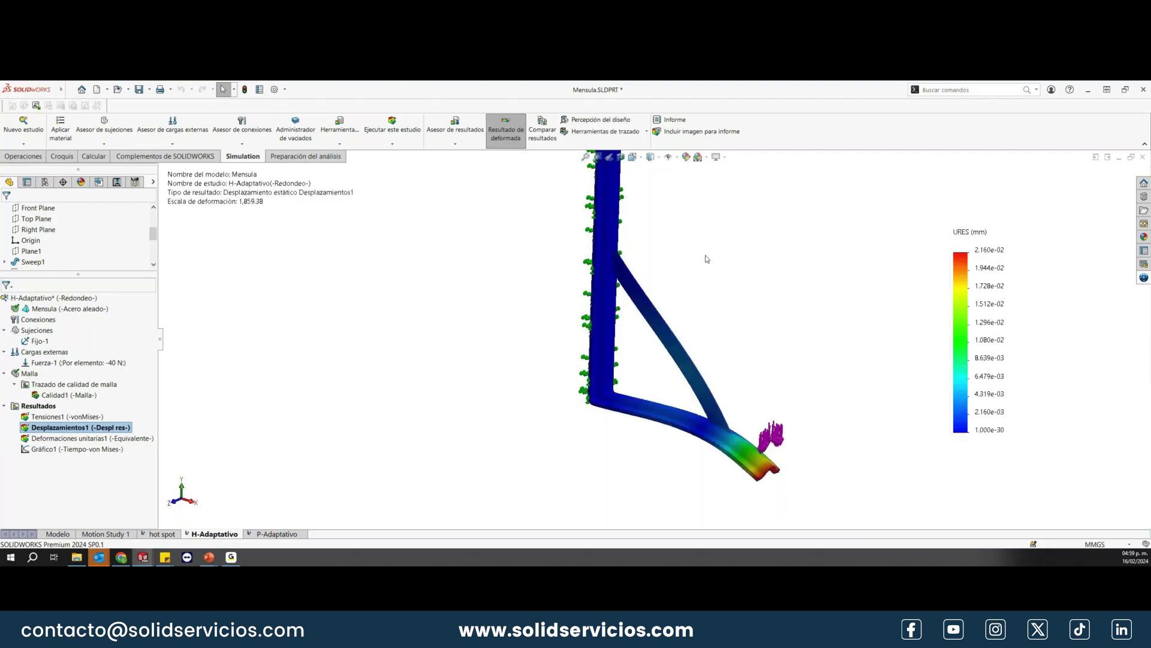
pyautogui.click(280, 535)
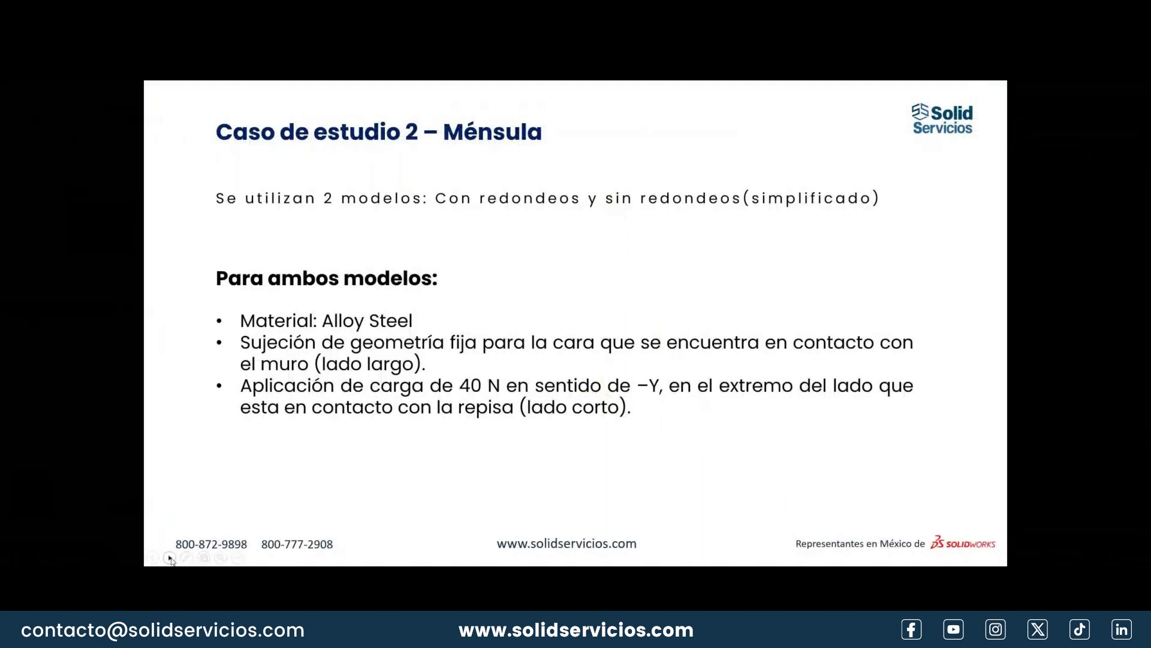
# Step: Advance two slides to the P-Adaptativo convergence graph with 24480 nodes and 12673 elements
pyautogui.click(169, 558)
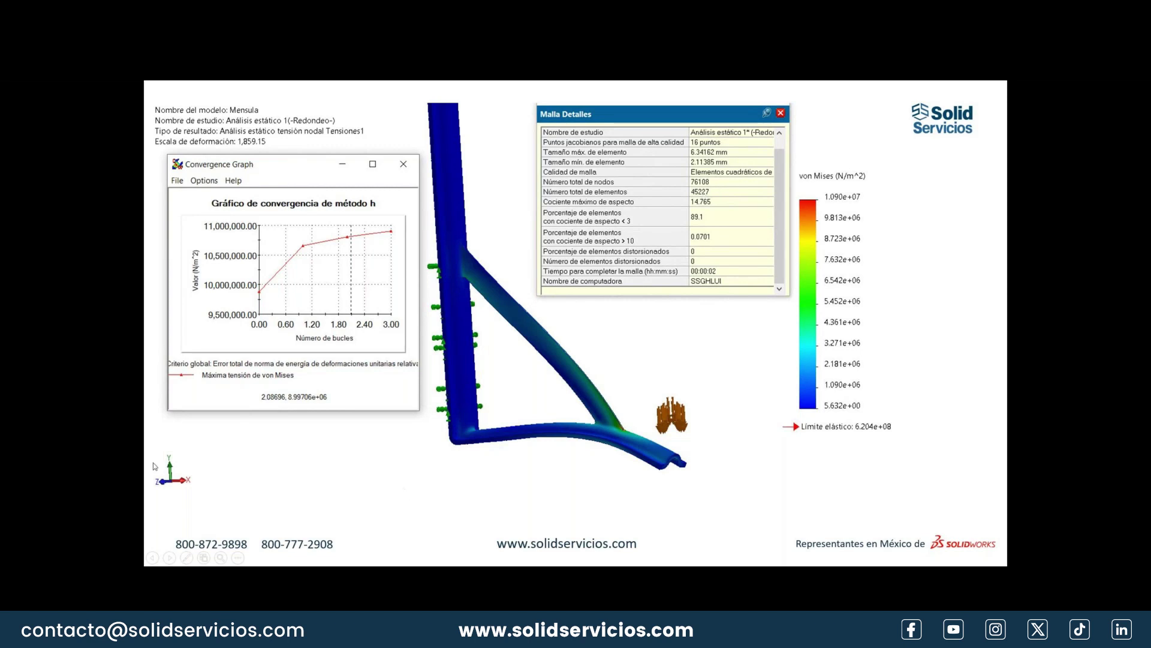
pyautogui.click(174, 559)
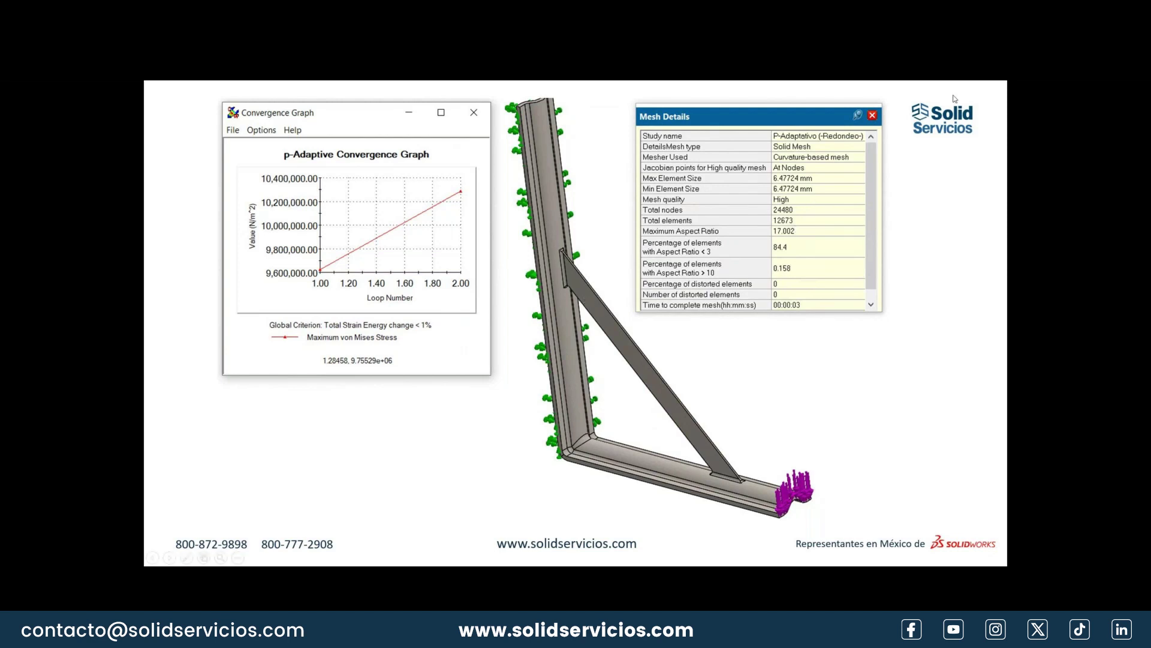
# Step: Advance through the 'GRACIAS – Preguntas y respuestas' slide to the CONTACTO slide with its QR code
pyautogui.click(166, 561)
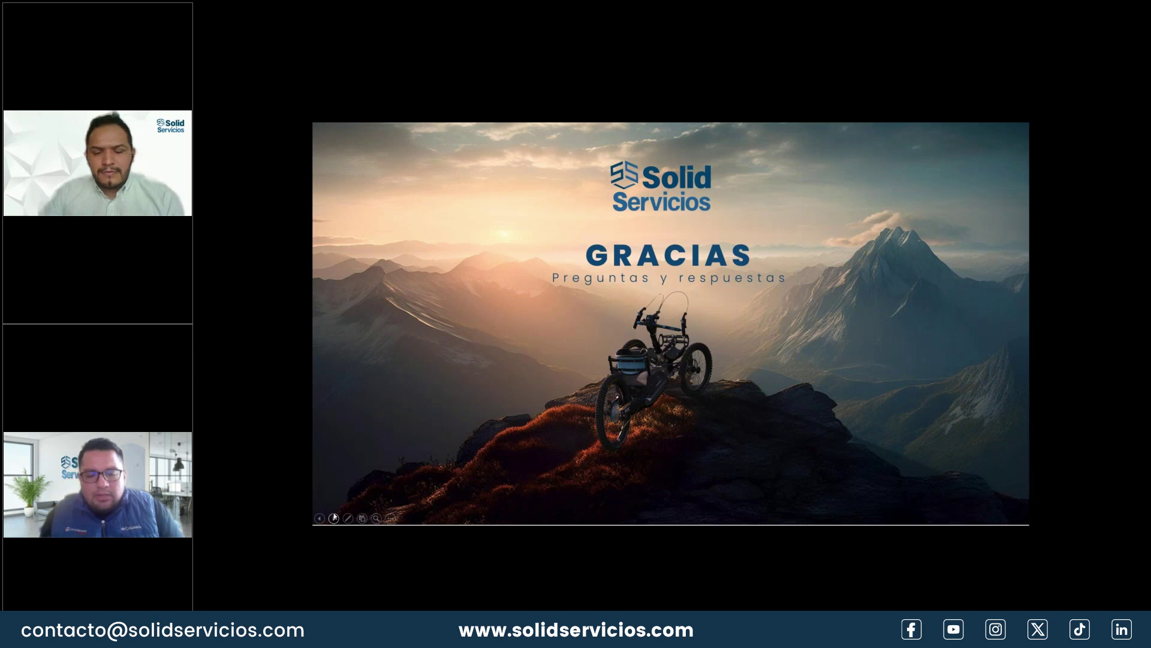
pyautogui.click(334, 517)
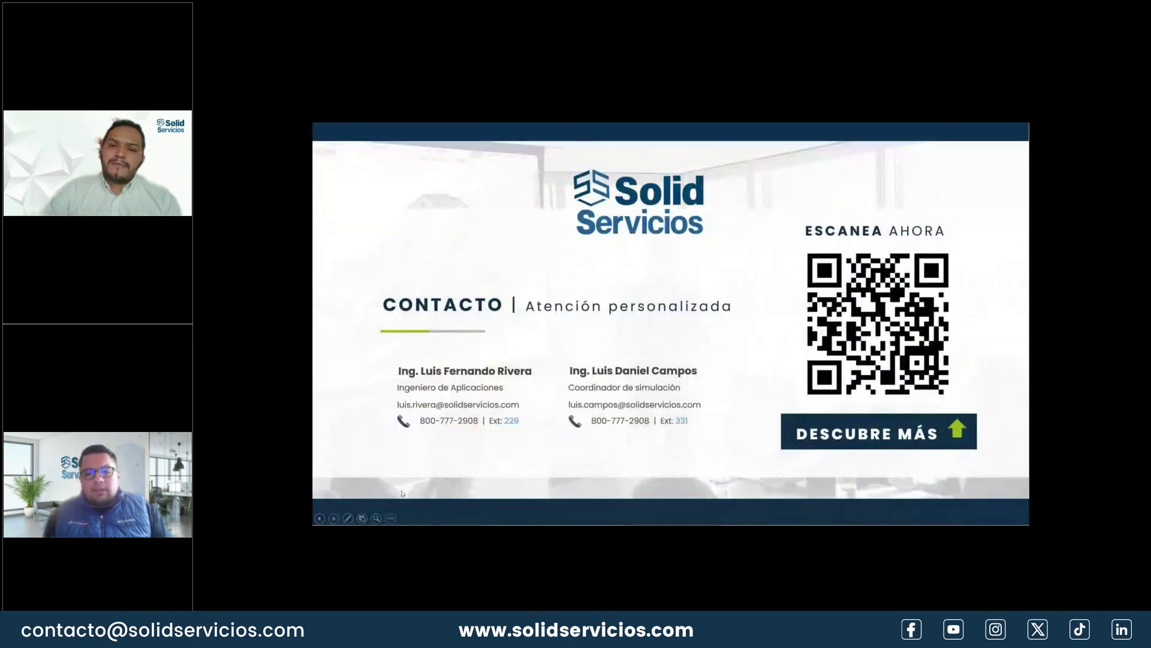